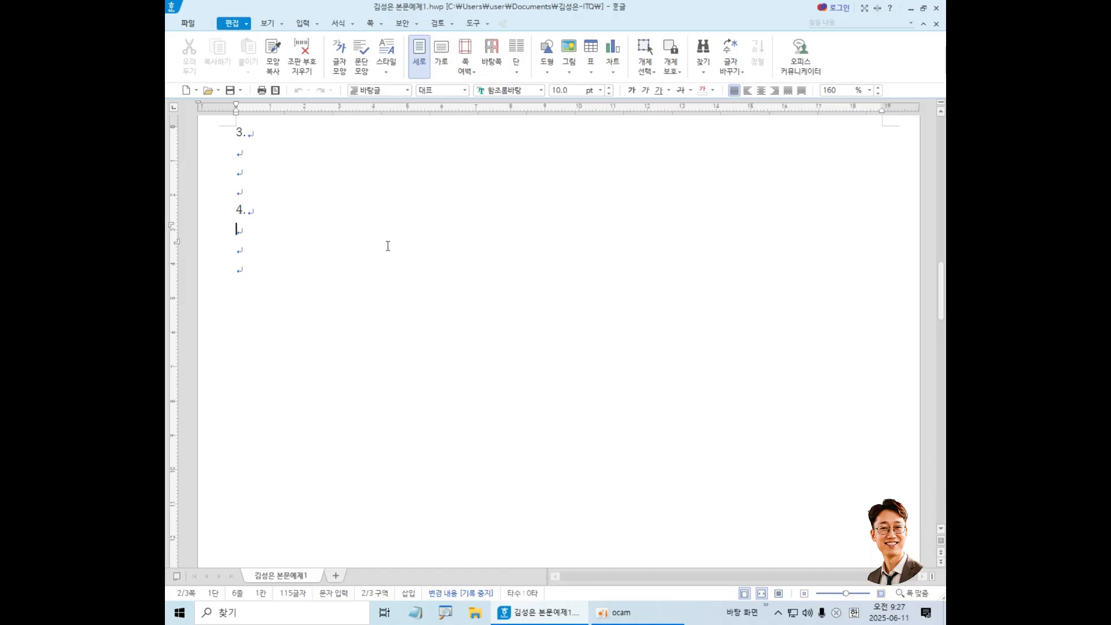
pyautogui.press('Hangul')
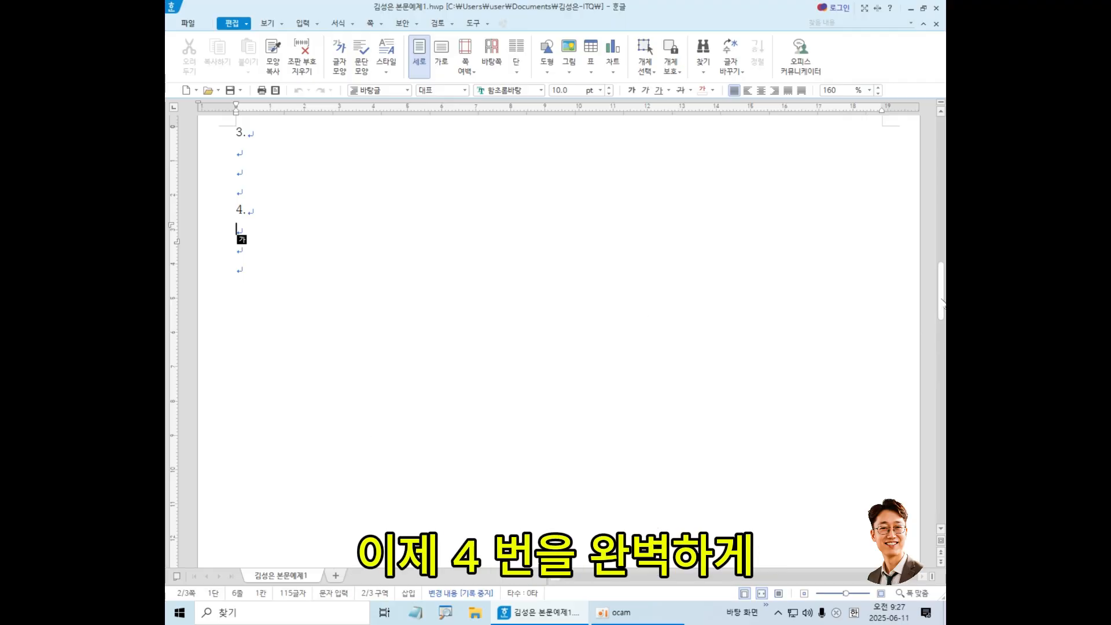
pyautogui.moveTo(942, 301); pyautogui.dragTo(941, 177)
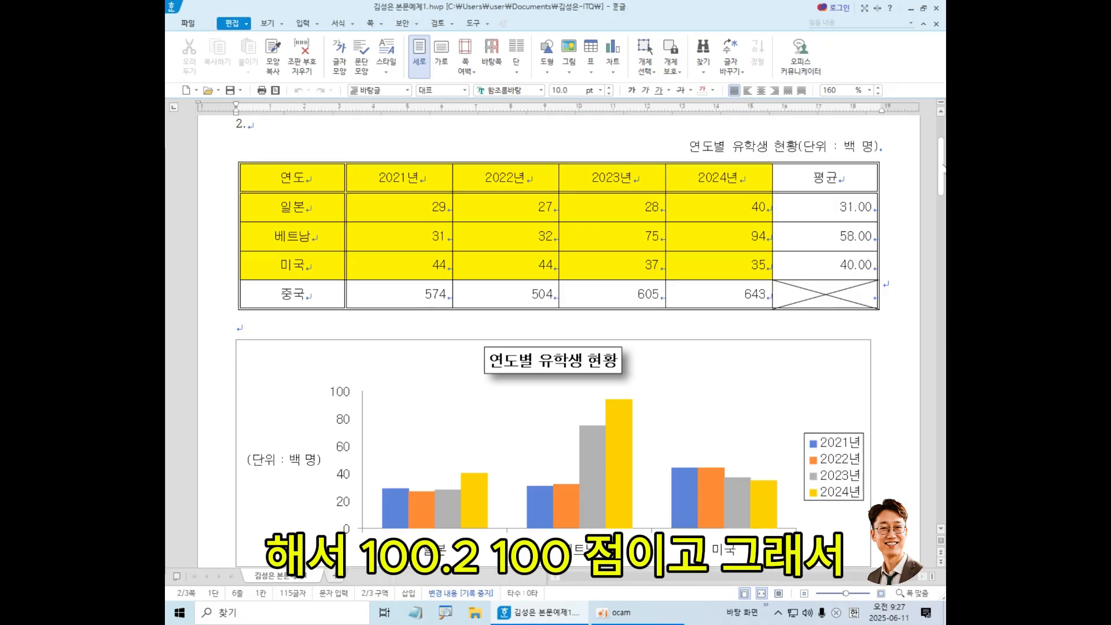
pyautogui.moveTo(942, 167); pyautogui.dragTo(943, 288)
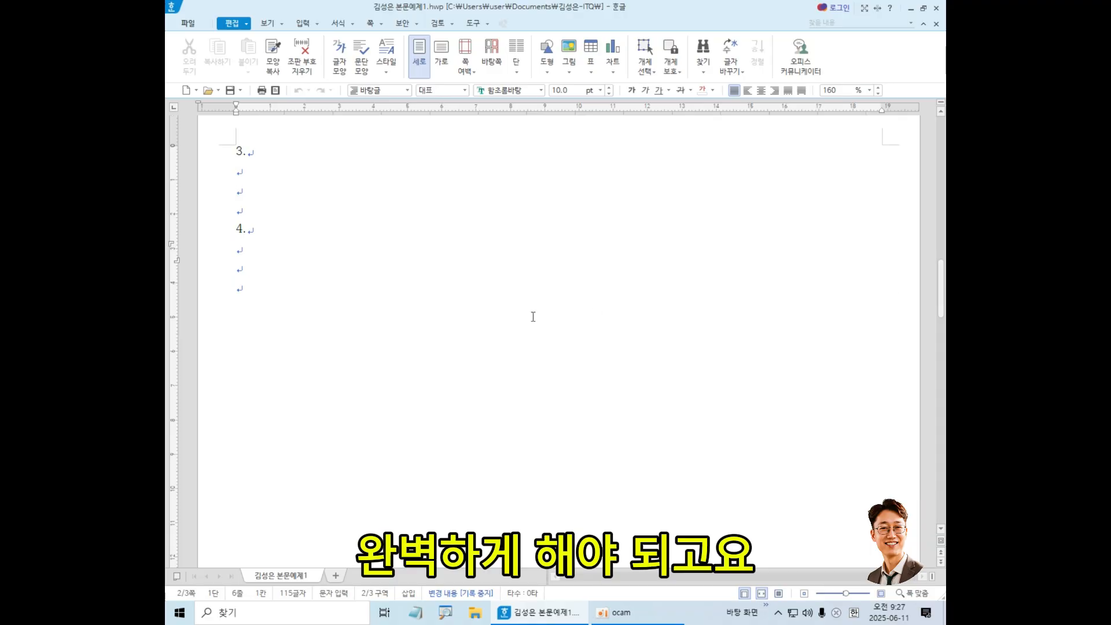
pyautogui.click(243, 245)
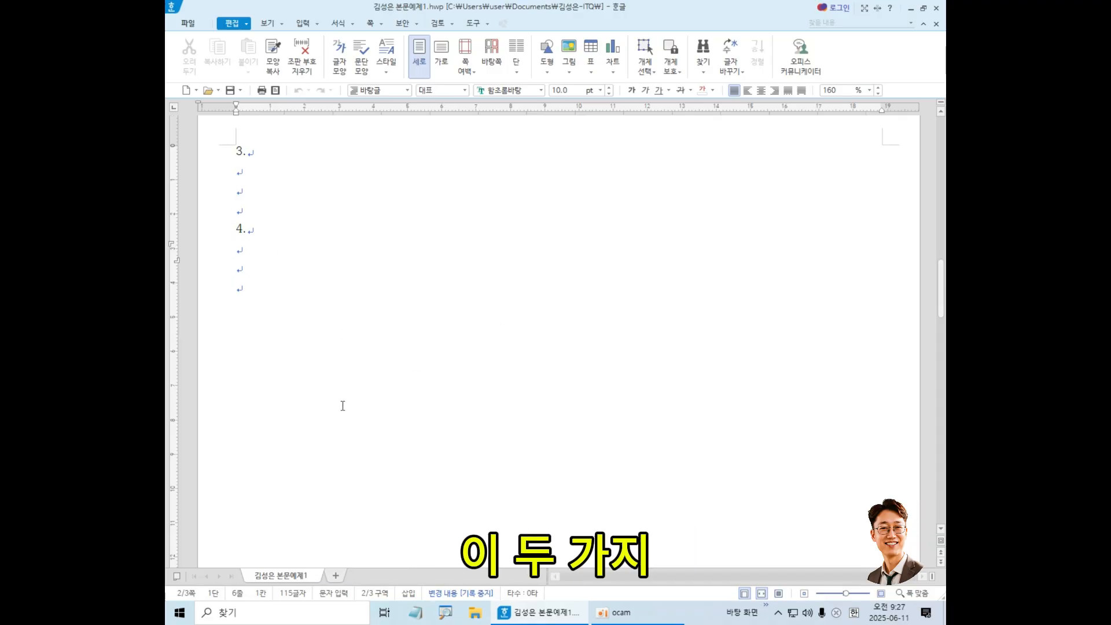
pyautogui.press('Hangul')
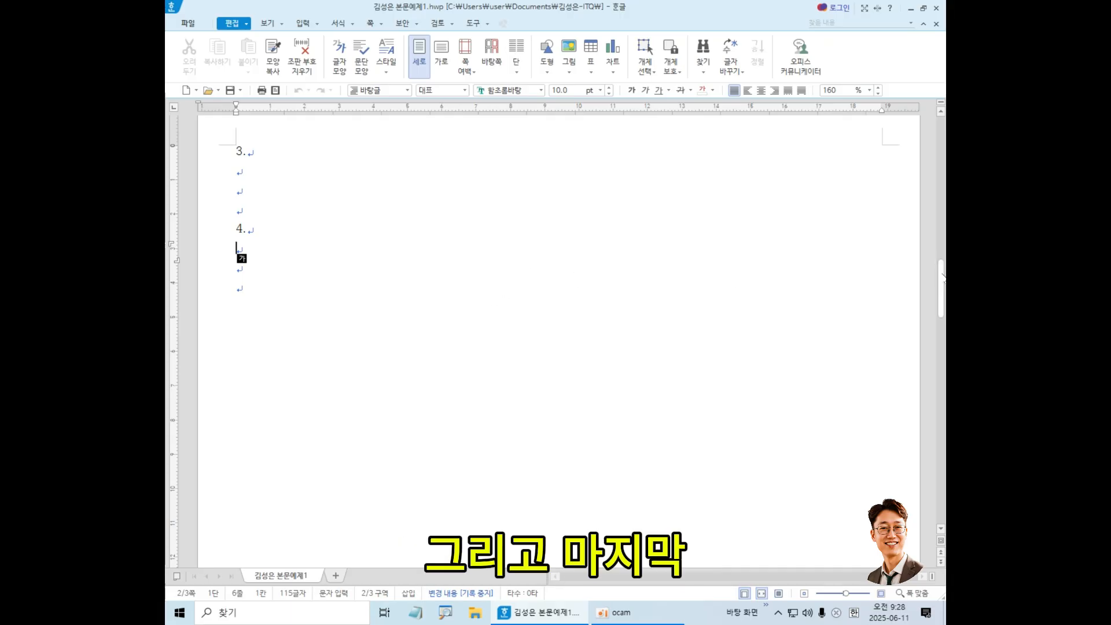
pyautogui.moveTo(940, 267)
pyautogui.mouseDown()
pyautogui.moveTo(940, 412)
pyautogui.moveTo(942, 285)
pyautogui.mouseUp()
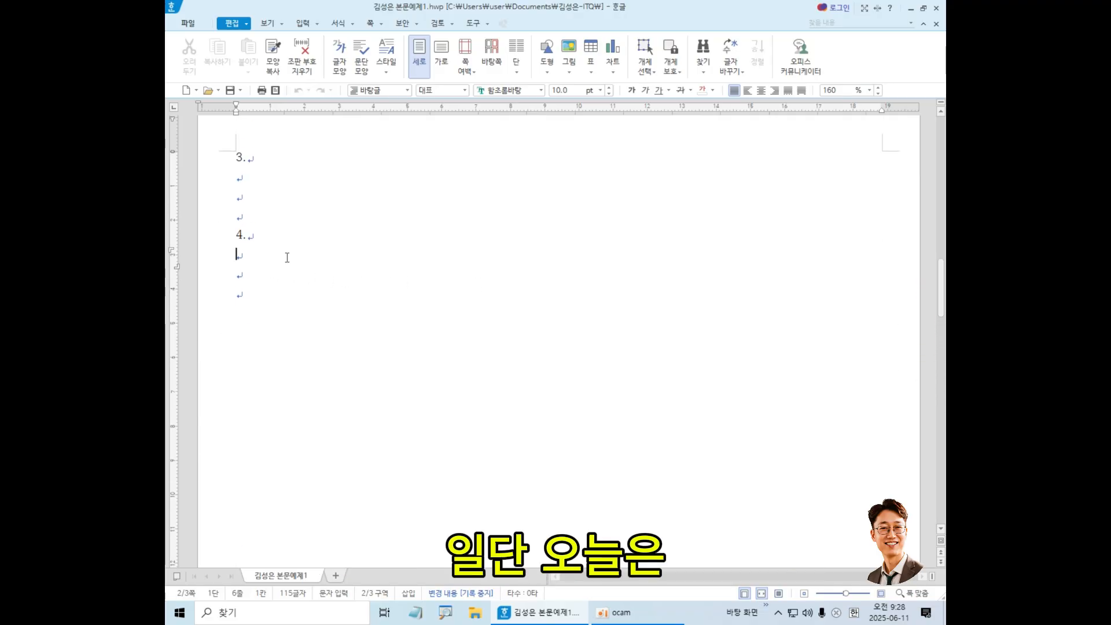
# Draw a rectangle about 68 mm wide and 31 mm high below item 4 and open its object properties.
pyautogui.click(238, 255)
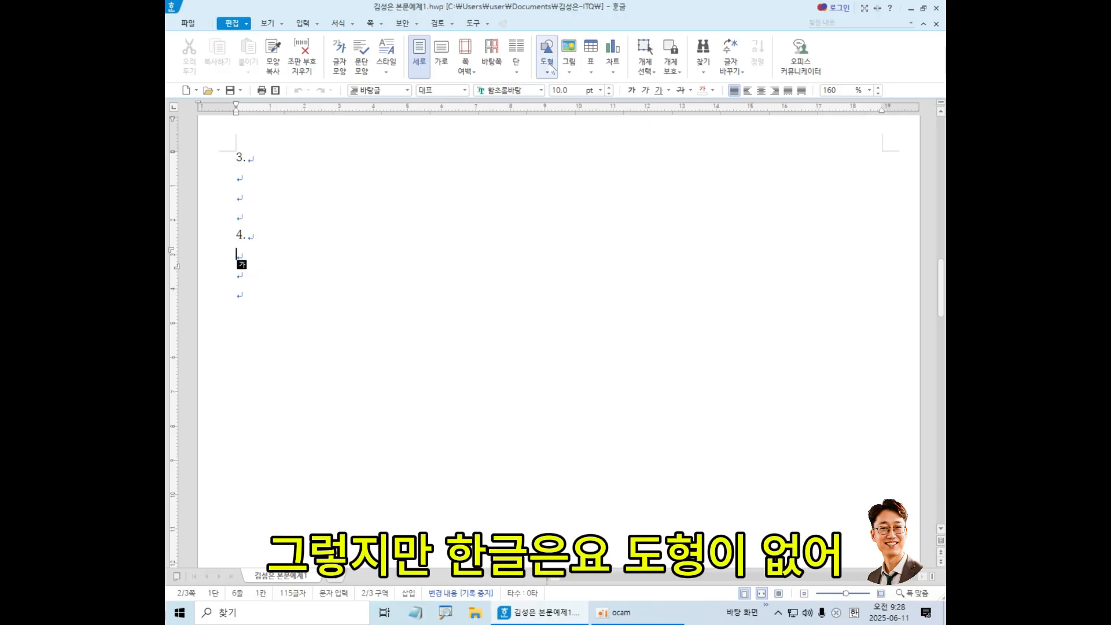
pyautogui.click(549, 69)
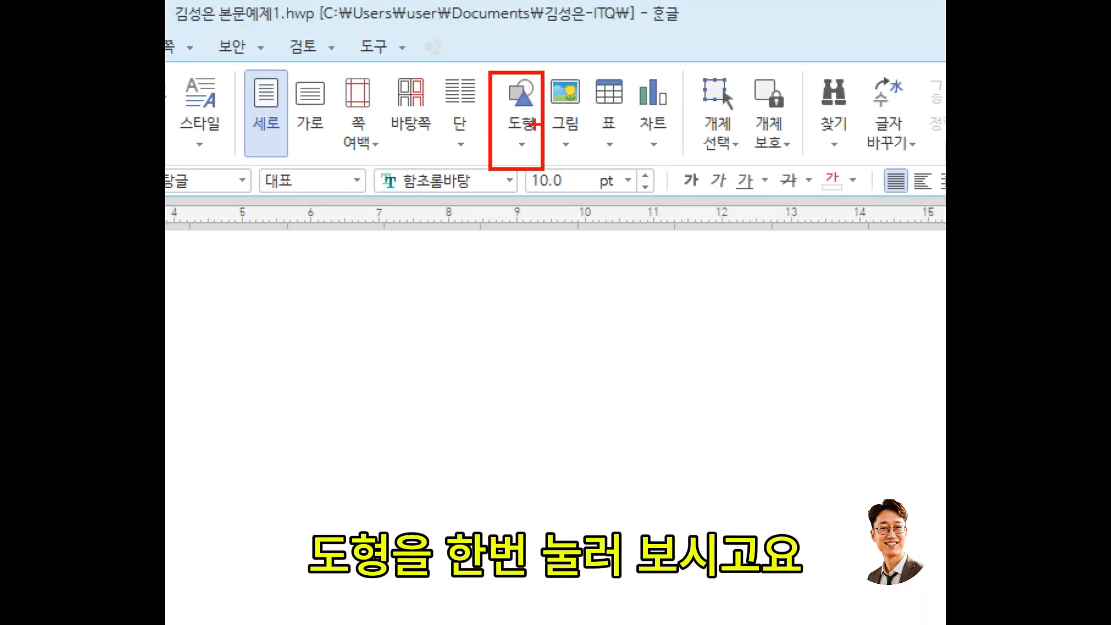
pyautogui.click(533, 137)
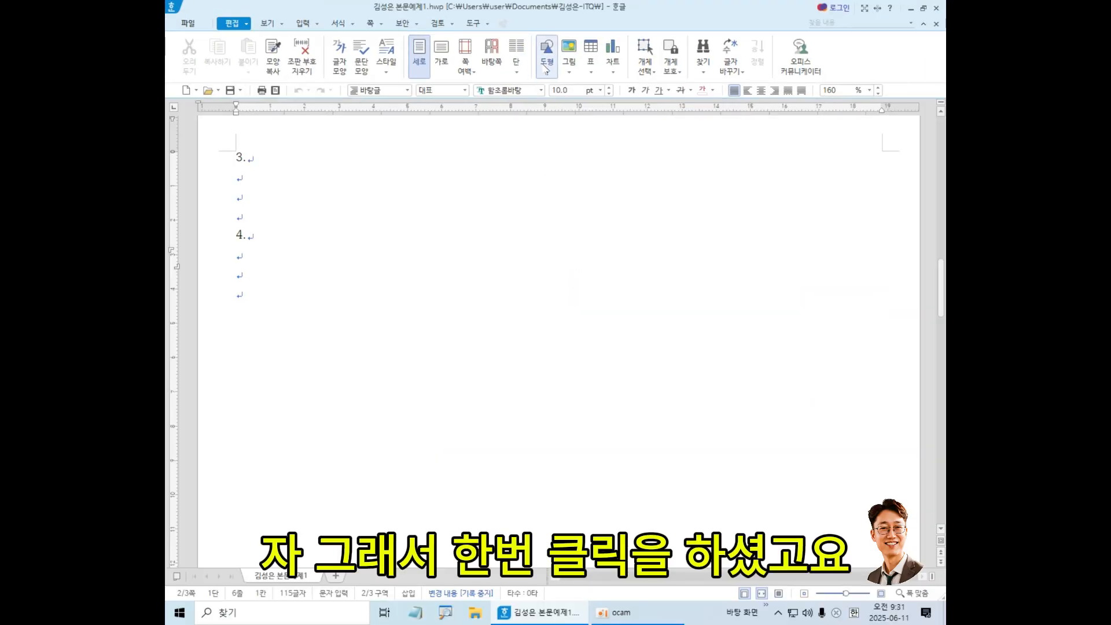
pyautogui.click(428, 7)
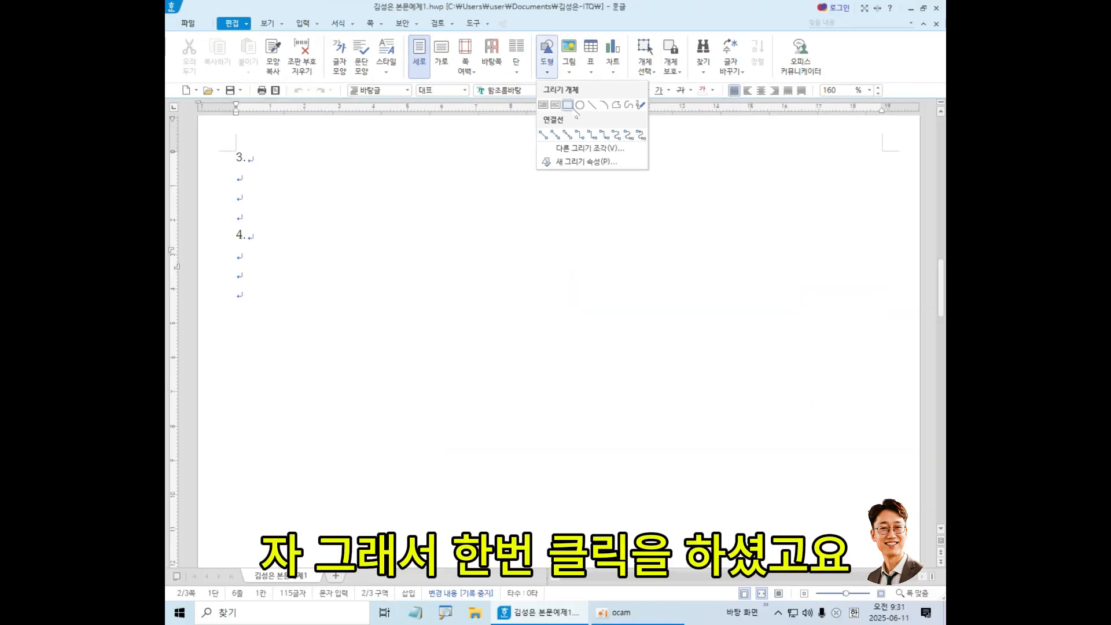
pyautogui.click(567, 105)
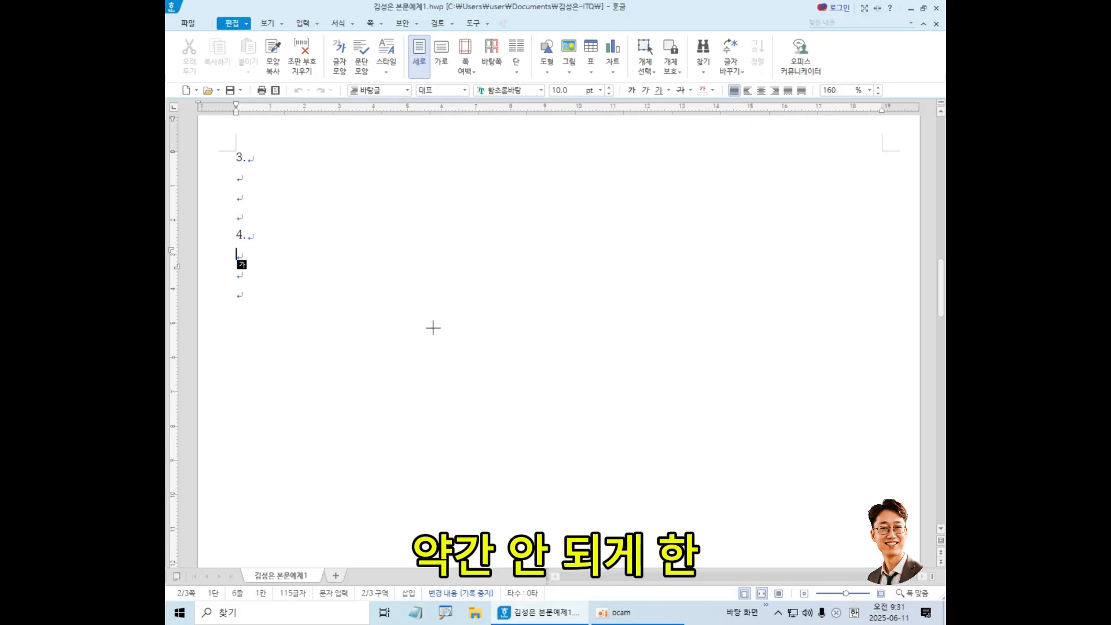
pyautogui.moveTo(437, 315); pyautogui.dragTo(671, 421)
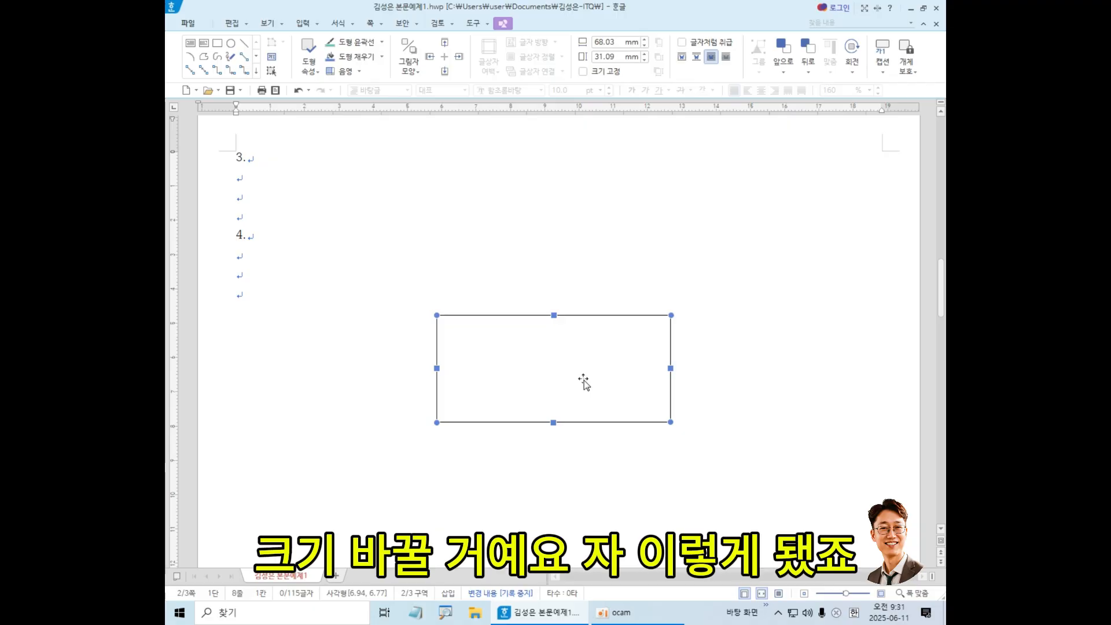
pyautogui.doubleClick(544, 366)
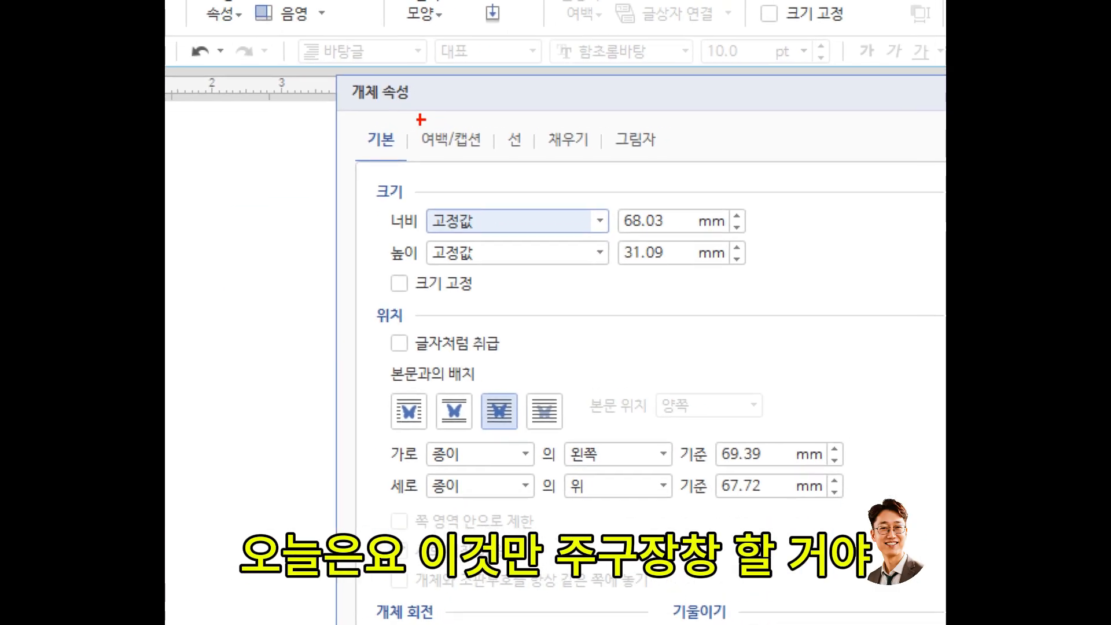
pyautogui.moveTo(347, 101); pyautogui.dragTo(434, 103)
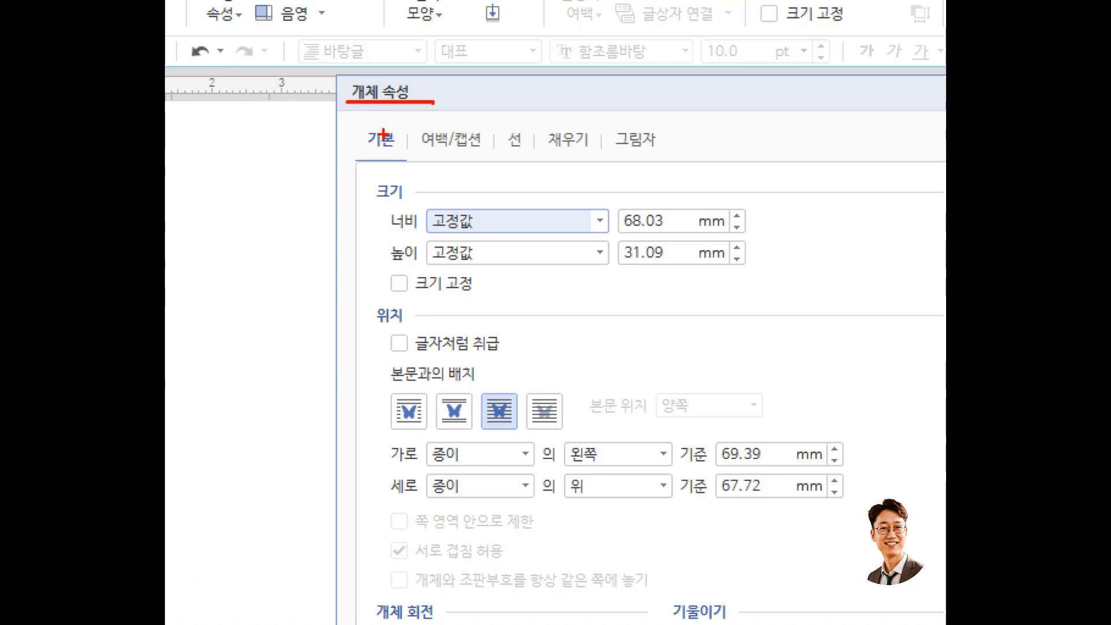
pyautogui.moveTo(350, 125); pyautogui.dragTo(411, 162)
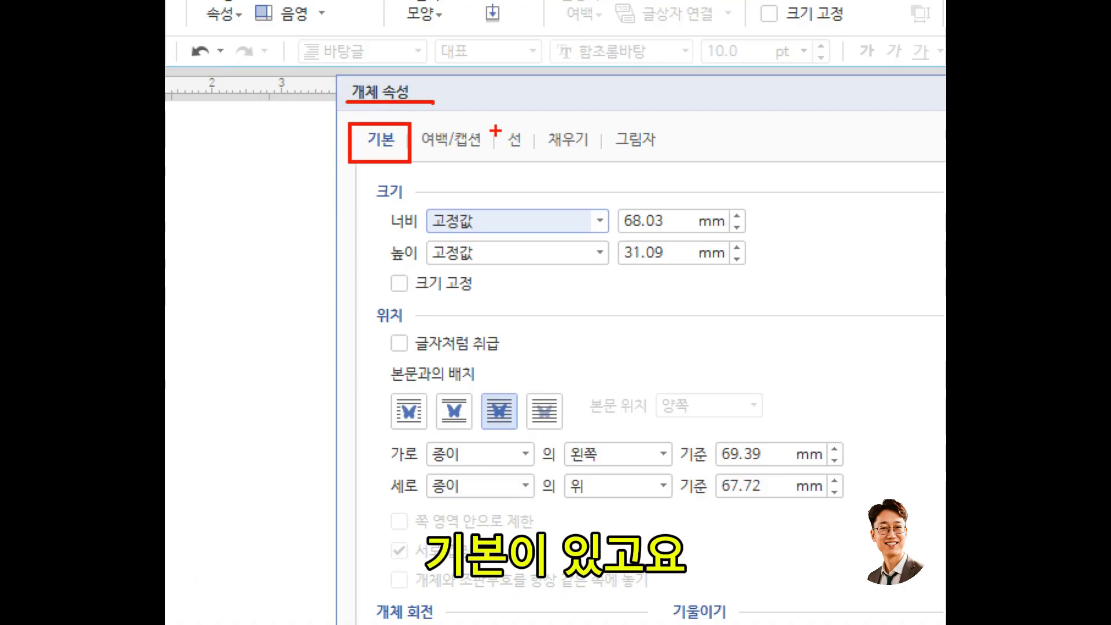
pyautogui.moveTo(495, 121)
pyautogui.mouseDown()
pyautogui.moveTo(511, 155)
pyautogui.moveTo(533, 159)
pyautogui.mouseUp()
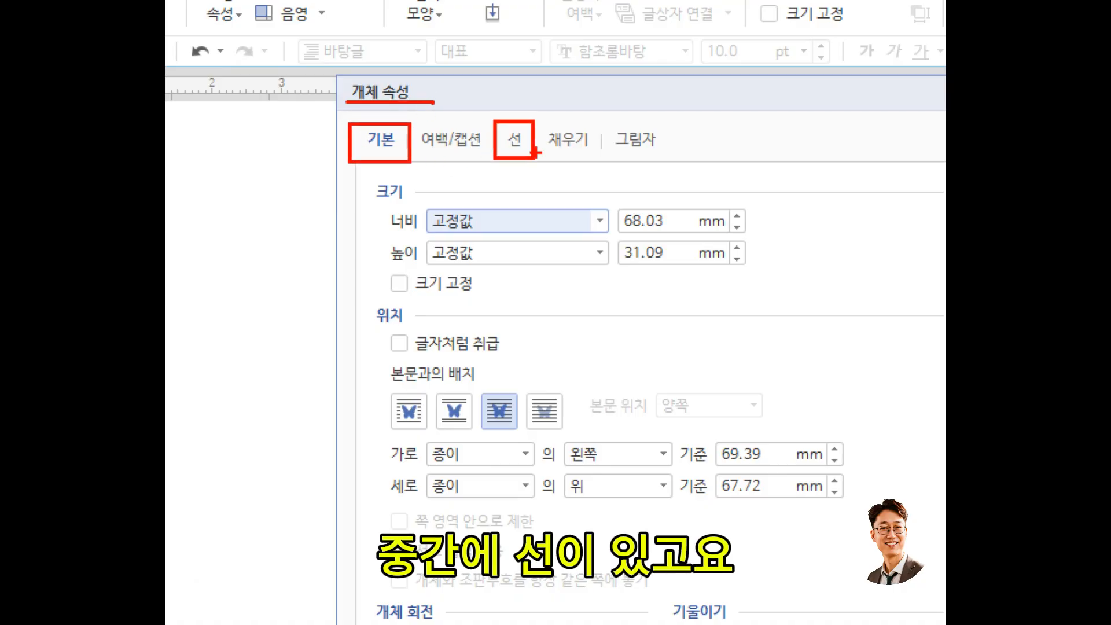
pyautogui.moveTo(533, 118)
pyautogui.mouseDown()
pyautogui.moveTo(564, 157)
pyautogui.moveTo(605, 158)
pyautogui.mouseUp()
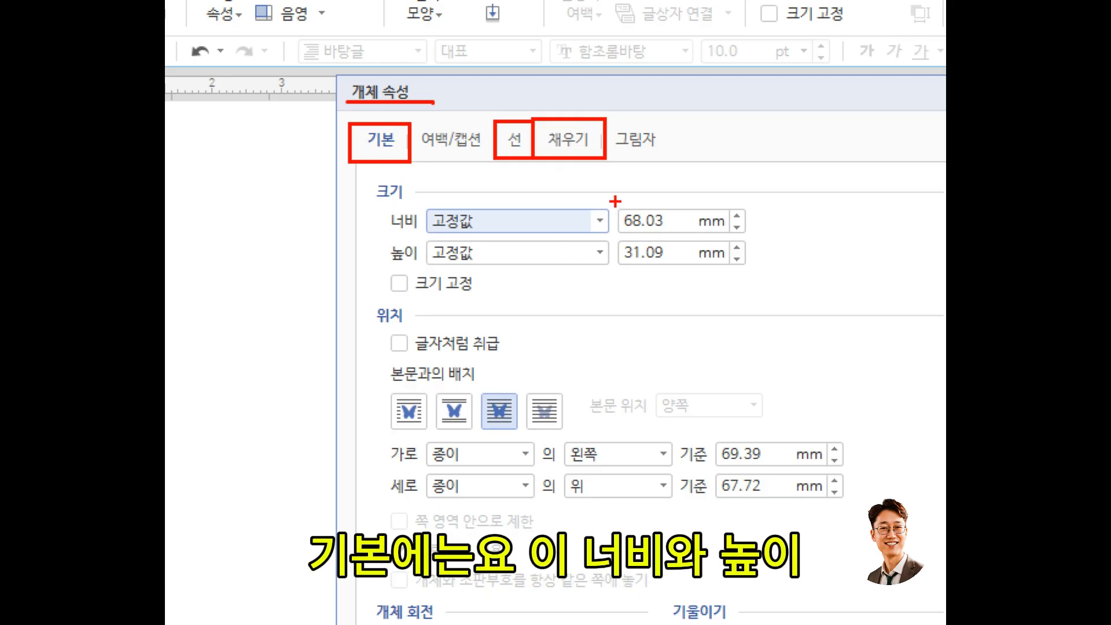
pyautogui.moveTo(614, 201)
pyautogui.mouseDown()
pyautogui.moveTo(615, 278)
pyautogui.moveTo(683, 284)
pyautogui.mouseUp()
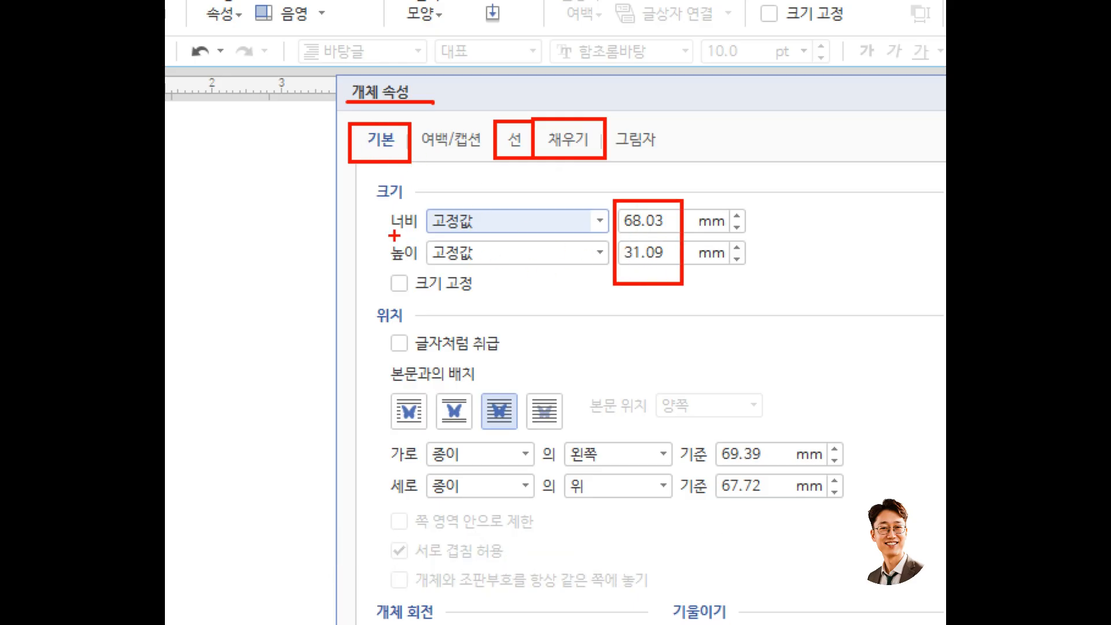
pyautogui.moveTo(391, 231)
pyautogui.mouseDown()
pyautogui.moveTo(423, 235)
pyautogui.moveTo(432, 263)
pyautogui.mouseUp()
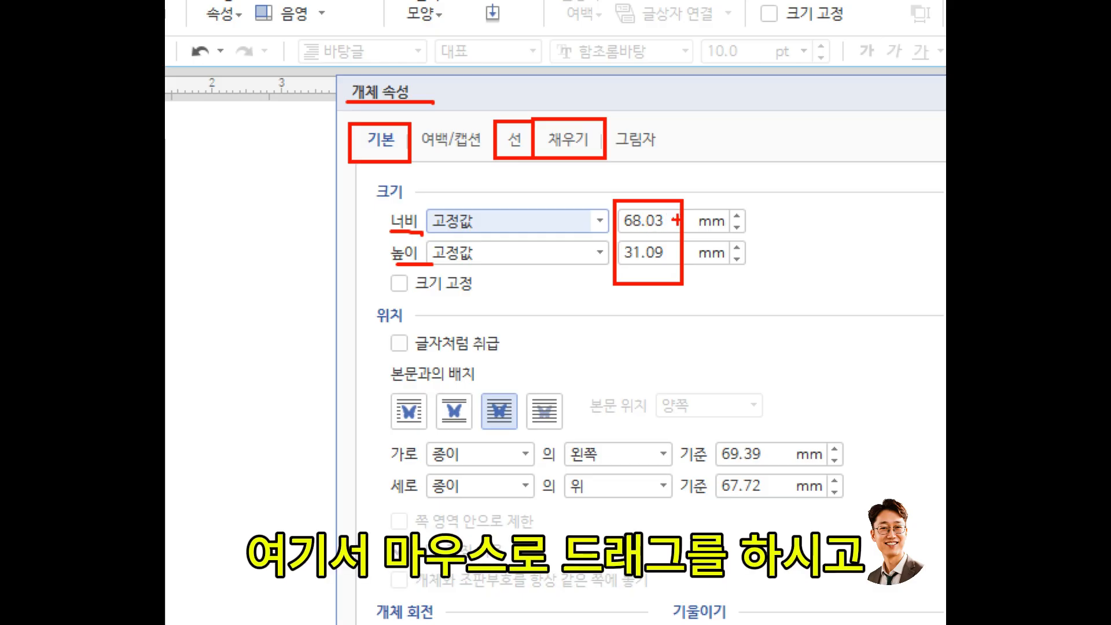
pyautogui.moveTo(676, 219); pyautogui.dragTo(620, 219)
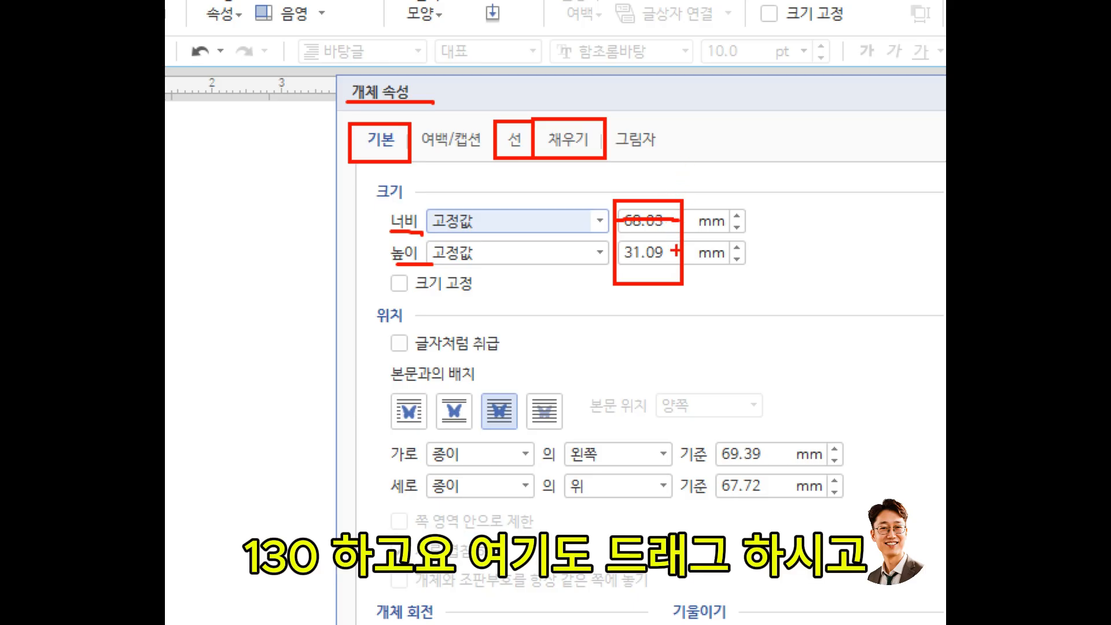
pyautogui.moveTo(675, 252); pyautogui.dragTo(608, 251)
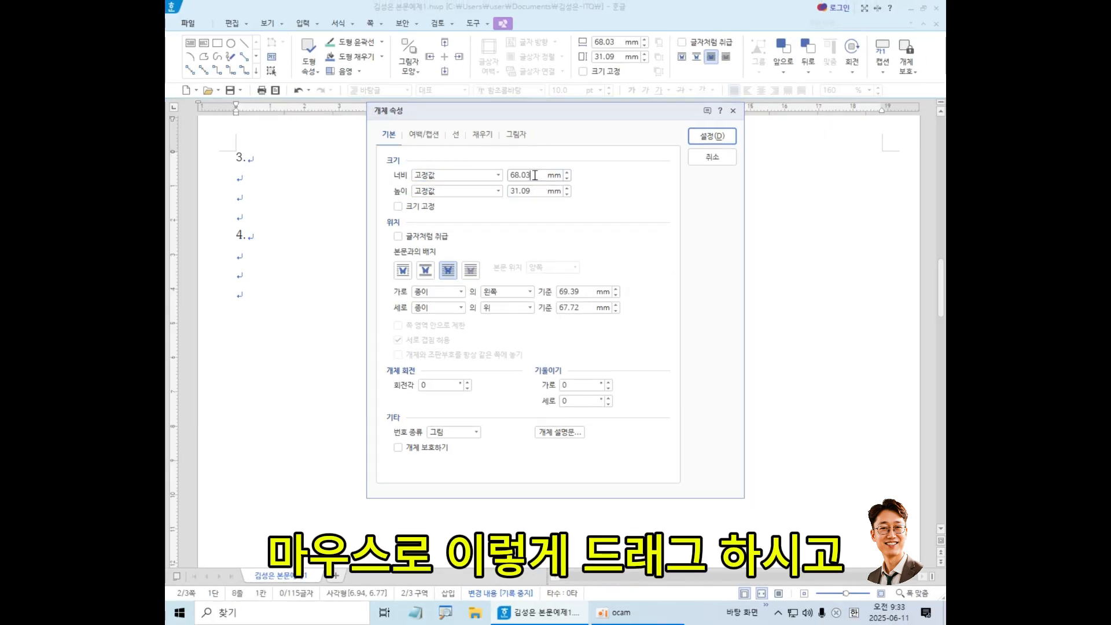
# Set the rectangle's width to 130 mm and its height to 145 mm.
pyautogui.moveTo(534, 175); pyautogui.dragTo(495, 176)
pyautogui.write('130')
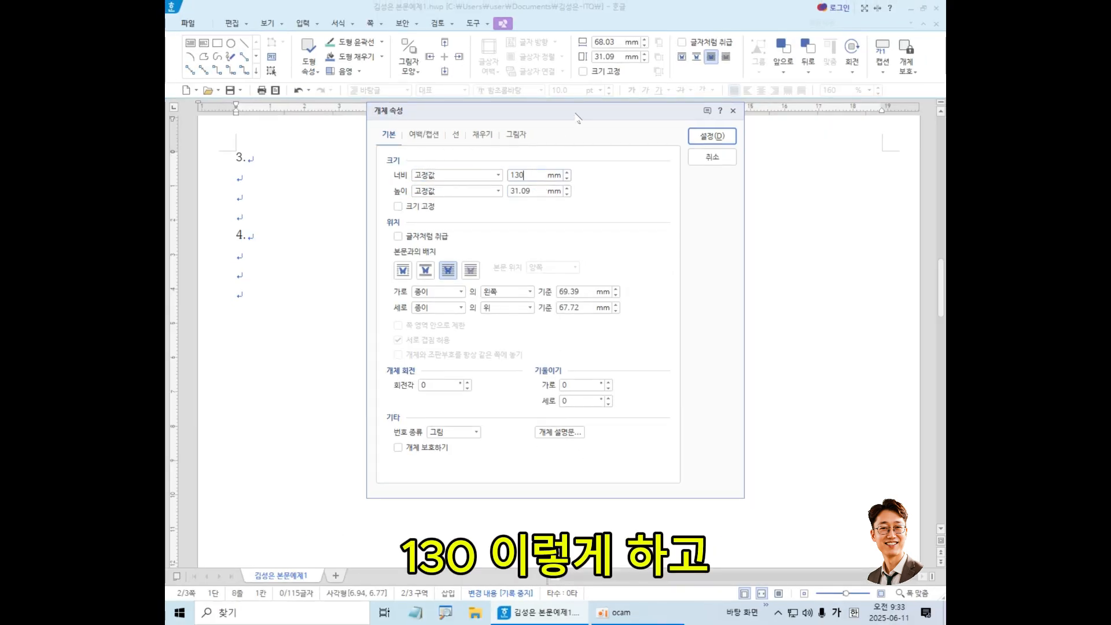
pyautogui.moveTo(535, 191); pyautogui.dragTo(495, 189)
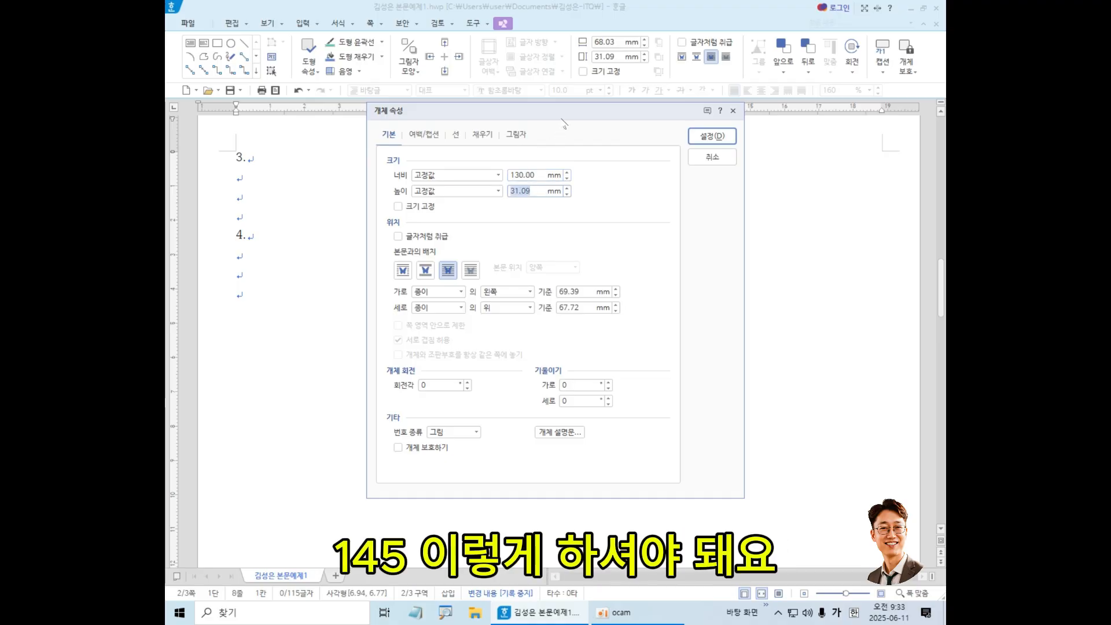
pyautogui.write('145')
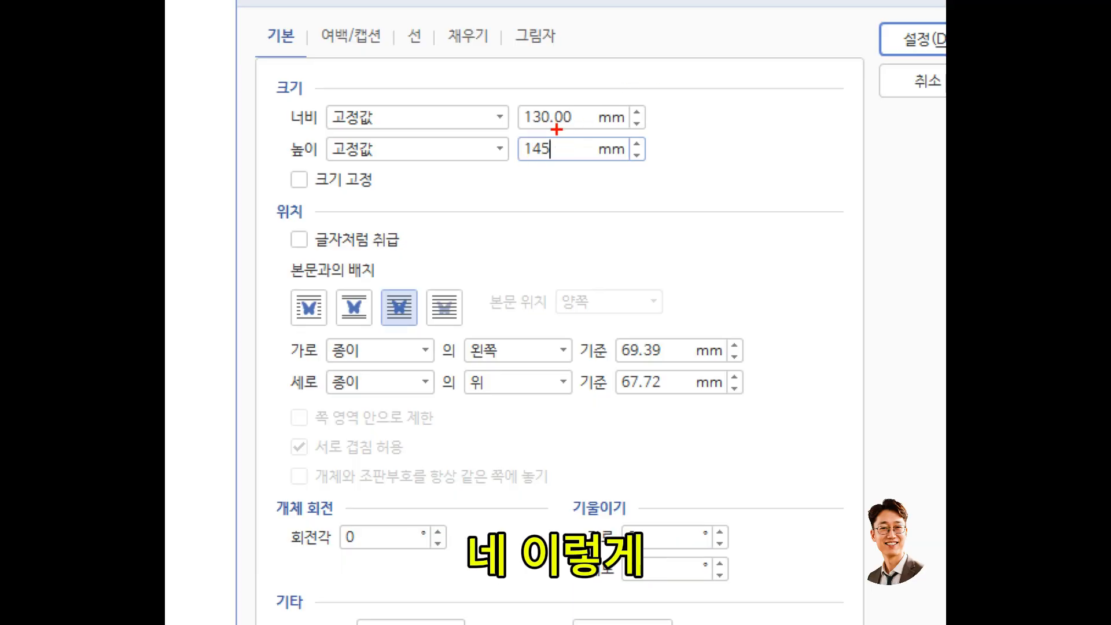
pyautogui.moveTo(514, 94)
pyautogui.mouseDown()
pyautogui.moveTo(539, 168)
pyautogui.moveTo(557, 179)
pyautogui.mouseUp()
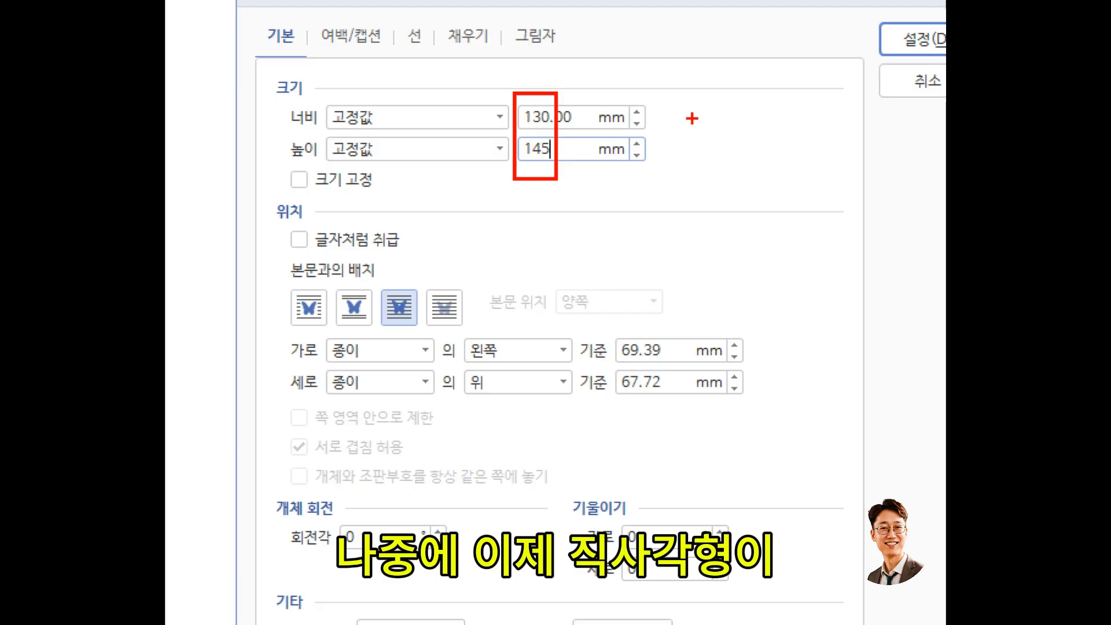
pyautogui.moveTo(704, 111); pyautogui.dragTo(829, 327)
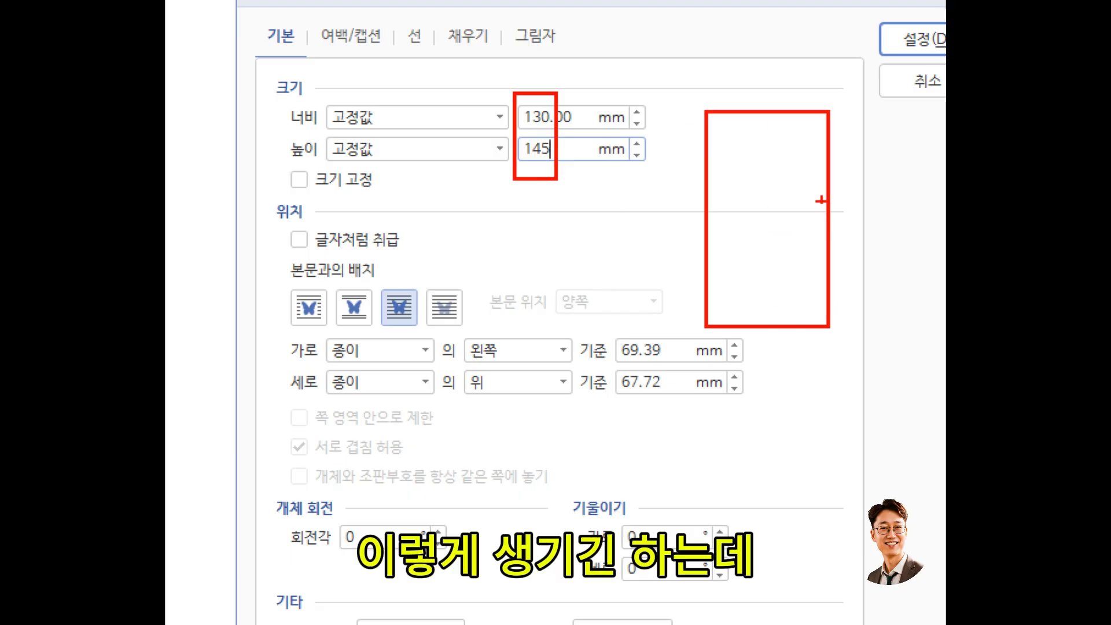
pyautogui.click(766, 206)
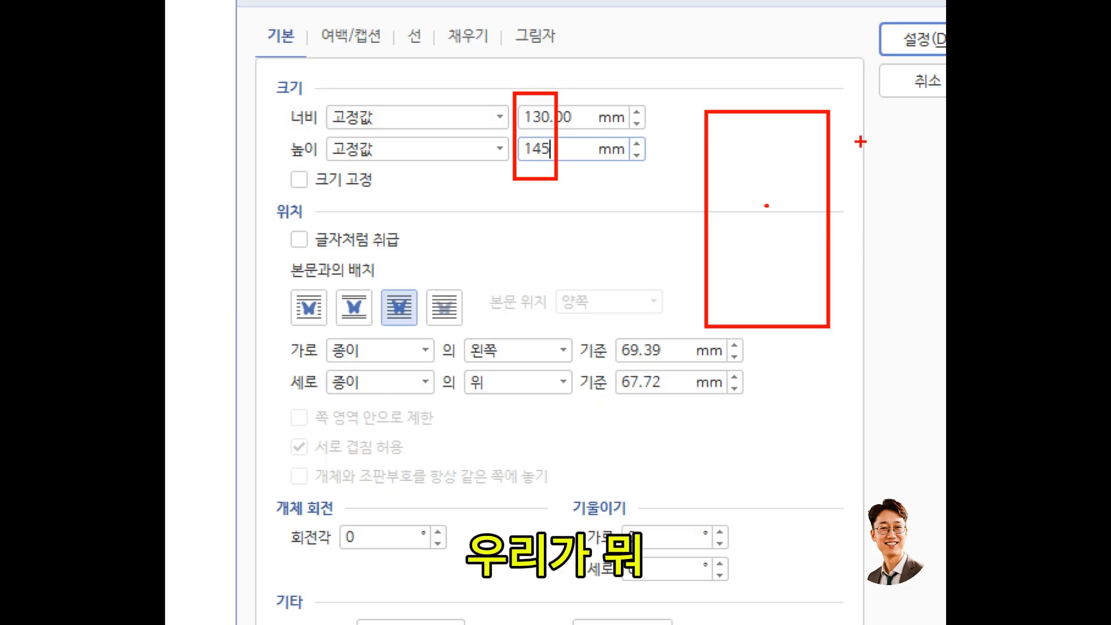
pyautogui.moveTo(721, 144); pyautogui.dragTo(770, 194)
pyautogui.moveTo(784, 153); pyautogui.dragTo(819, 193)
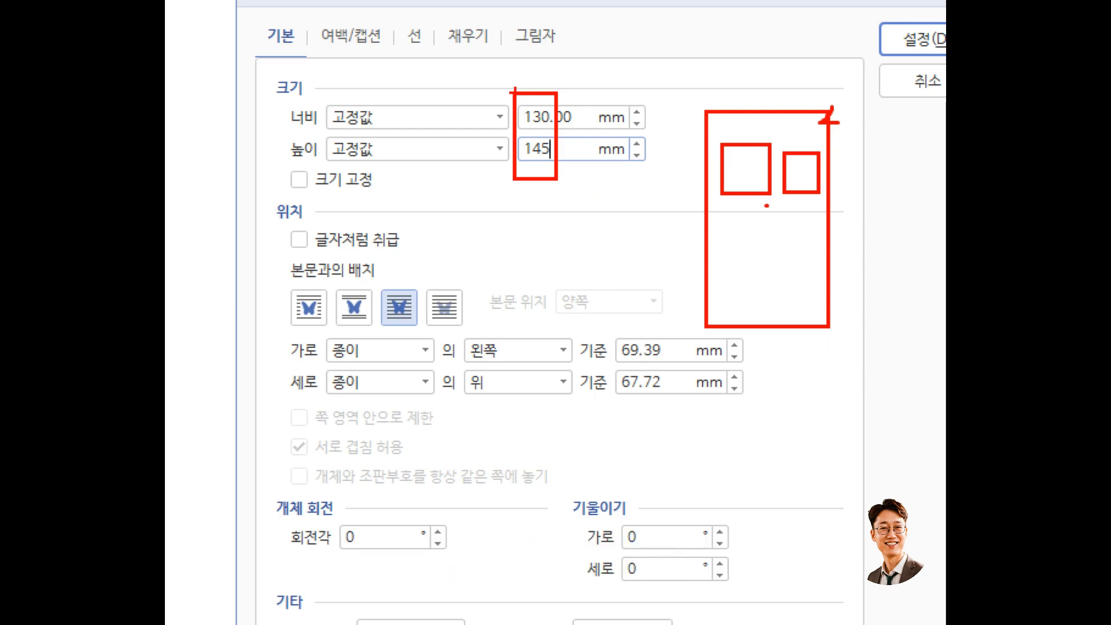
pyautogui.moveTo(515, 93); pyautogui.dragTo(533, 93)
pyautogui.moveTo(556, 178); pyautogui.dragTo(560, 180)
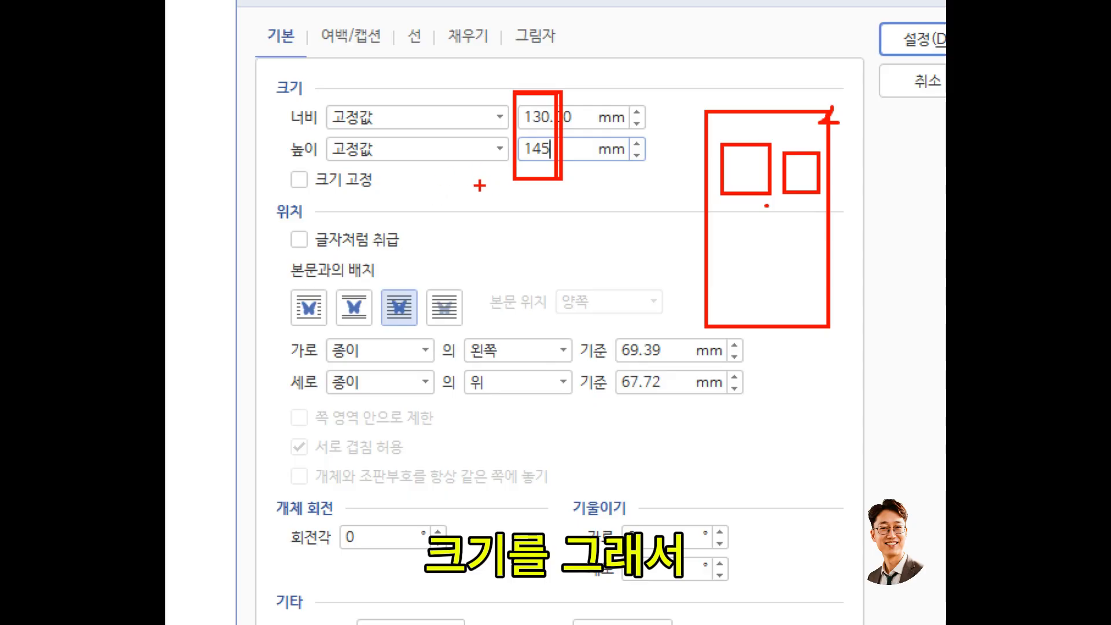
pyautogui.moveTo(291, 166)
pyautogui.mouseDown()
pyautogui.moveTo(299, 186)
pyautogui.moveTo(386, 191)
pyautogui.mouseUp()
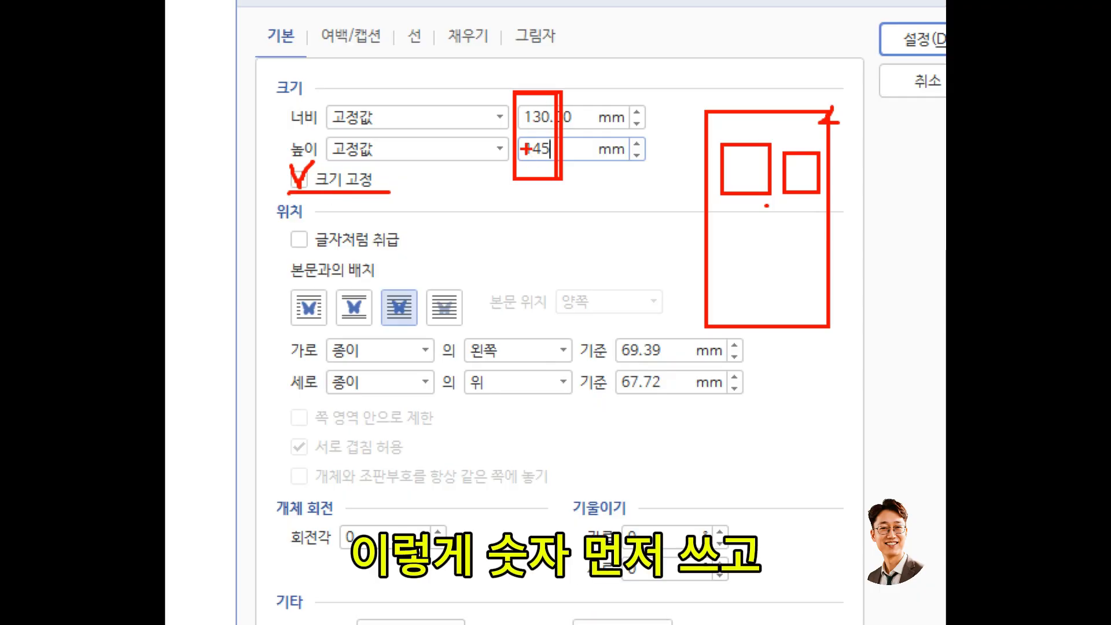
pyautogui.press('Escape')
# Turn on the fixed size option (크기 고정) for the rectangle.
pyautogui.click(398, 206)
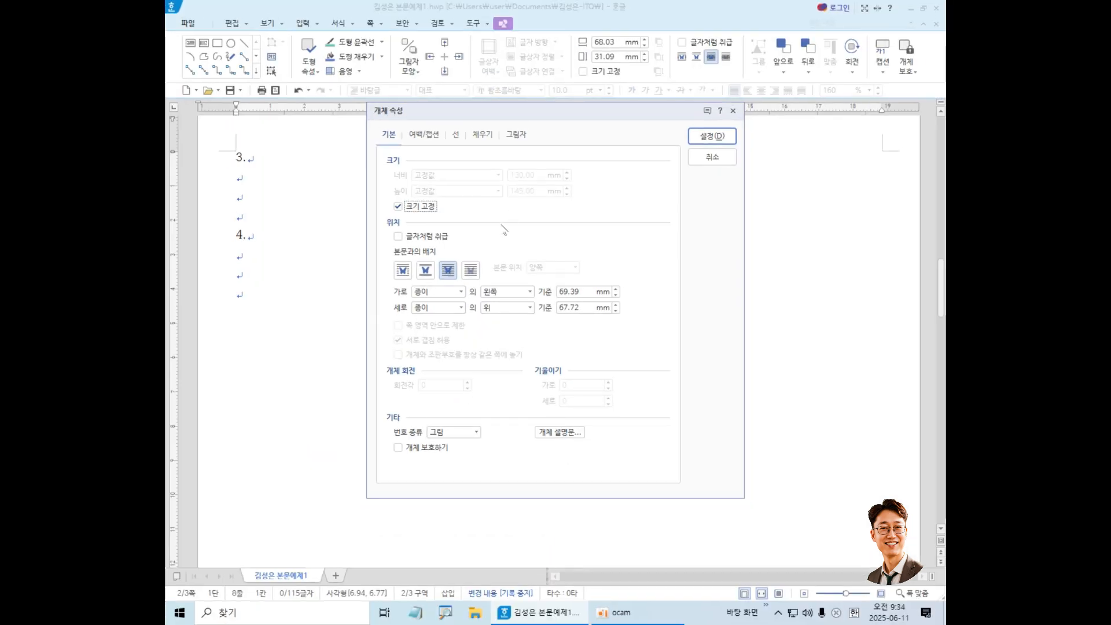
pyautogui.click(659, 612)
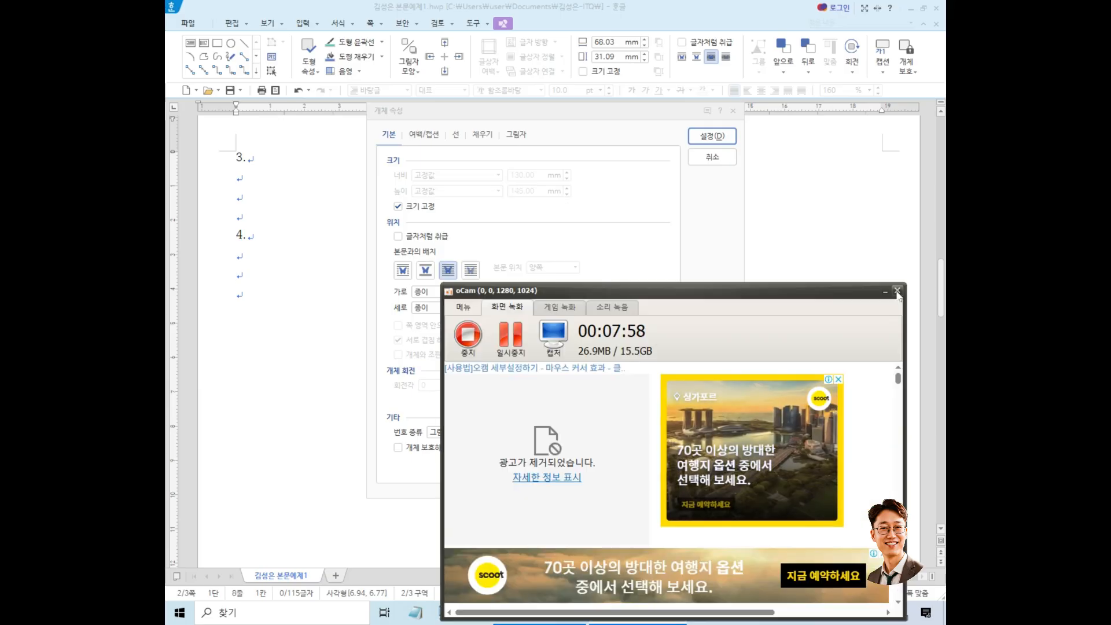
pyautogui.click(886, 292)
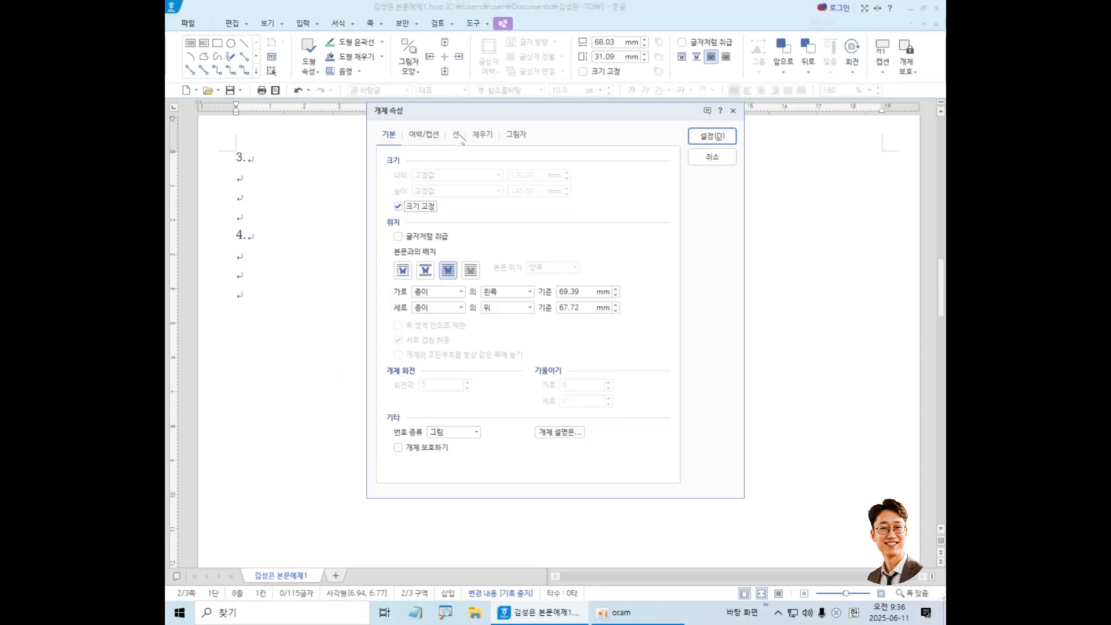
# Set the rectangle's corner style to right-angled (직각) in its line properties.
pyautogui.click(457, 134)
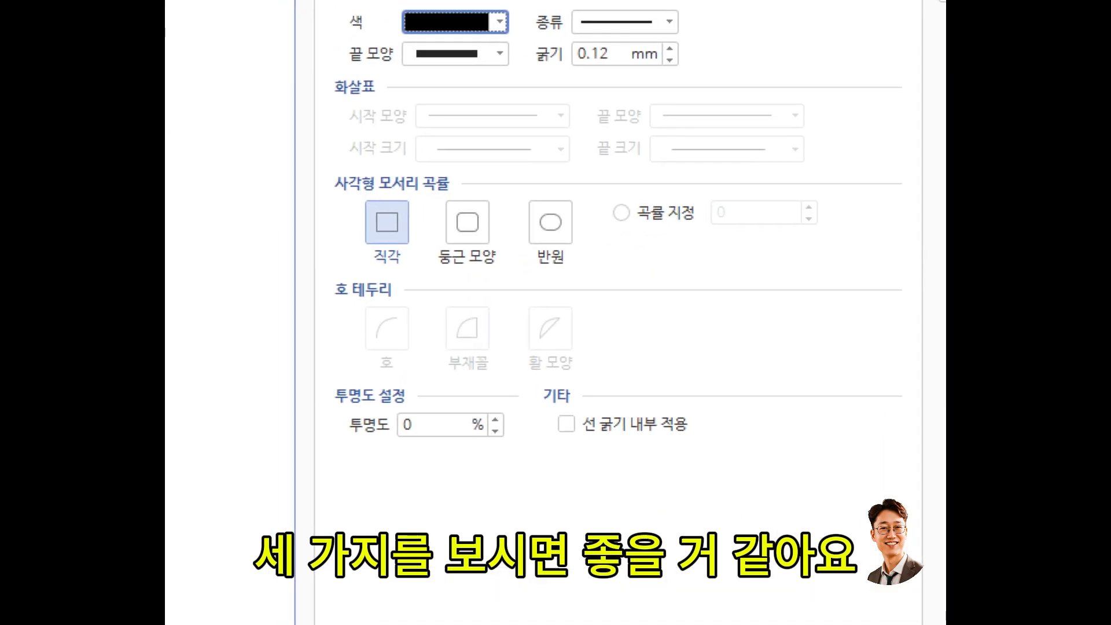
pyautogui.moveTo(323, 165)
pyautogui.mouseDown()
pyautogui.moveTo(328, 180)
pyautogui.moveTo(623, 302)
pyautogui.mouseUp()
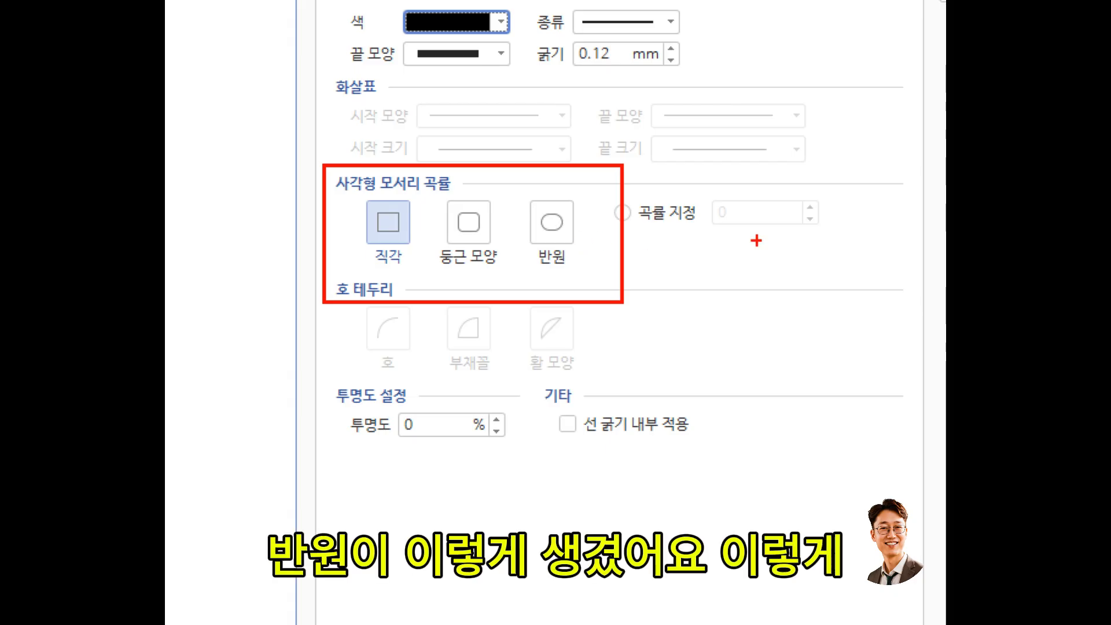
pyautogui.moveTo(685, 234); pyautogui.dragTo(759, 233)
pyautogui.moveTo(695, 283); pyautogui.dragTo(765, 282)
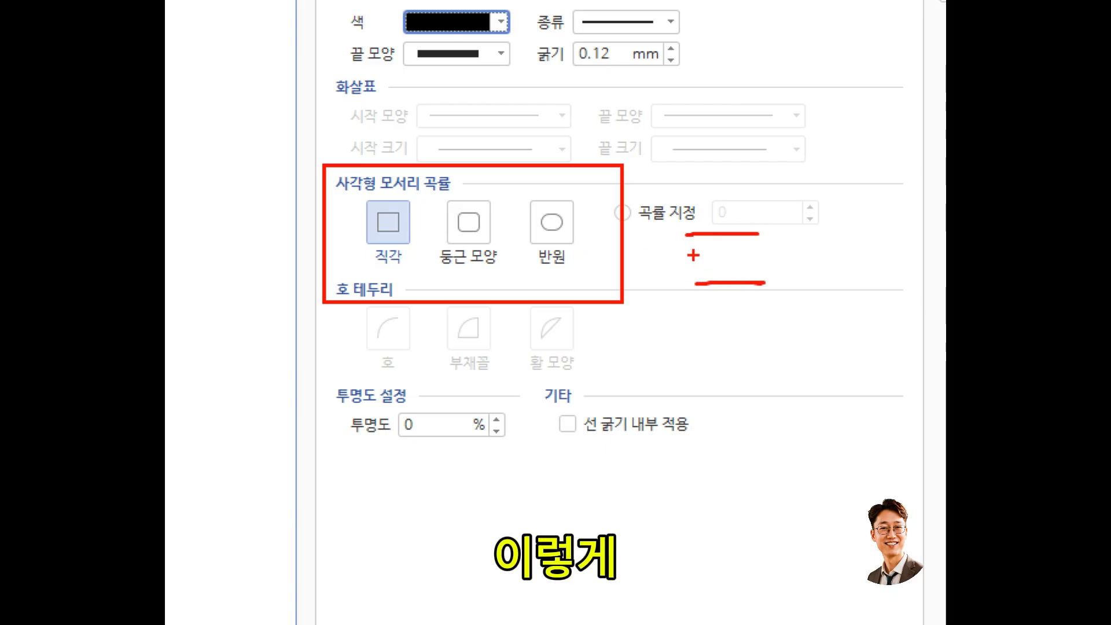
pyautogui.moveTo(690, 233); pyautogui.dragTo(703, 288)
pyautogui.moveTo(758, 234)
pyautogui.mouseDown()
pyautogui.moveTo(769, 240)
pyautogui.moveTo(762, 283)
pyautogui.mouseUp()
pyautogui.moveTo(586, 230)
pyautogui.mouseDown()
pyautogui.moveTo(669, 239)
pyautogui.moveTo(653, 256)
pyautogui.mouseUp()
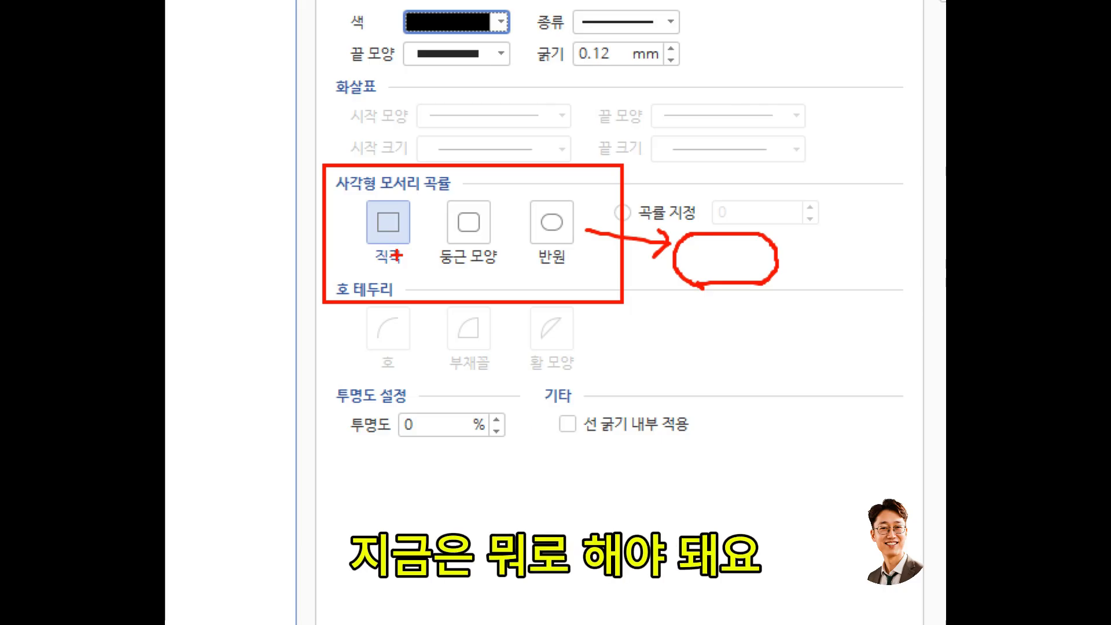
pyautogui.moveTo(357, 193); pyautogui.dragTo(416, 276)
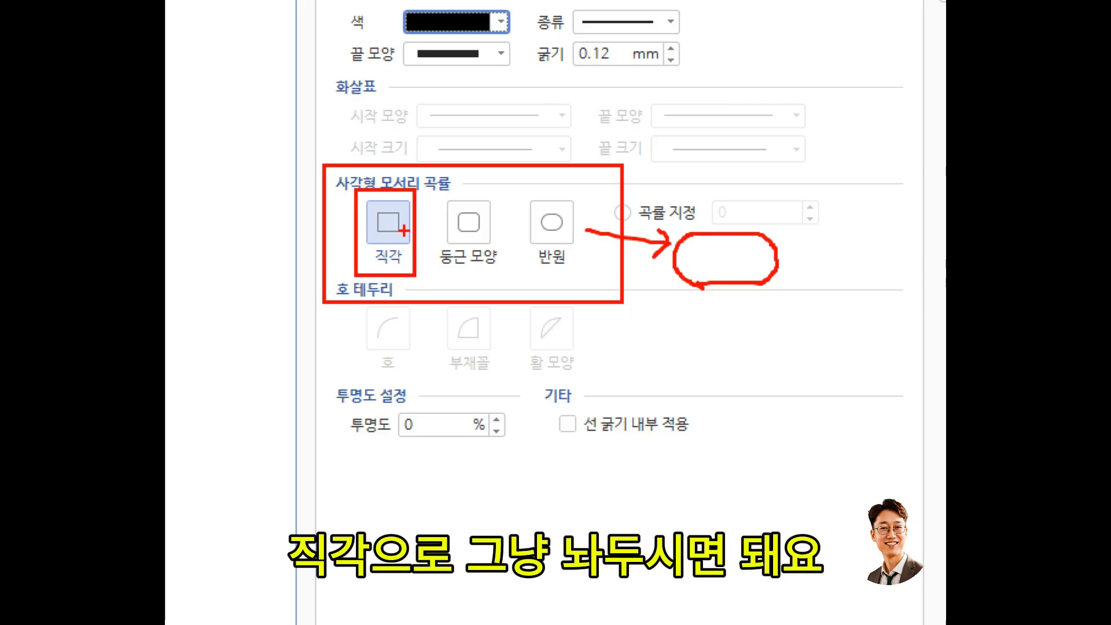
pyautogui.press('Escape')
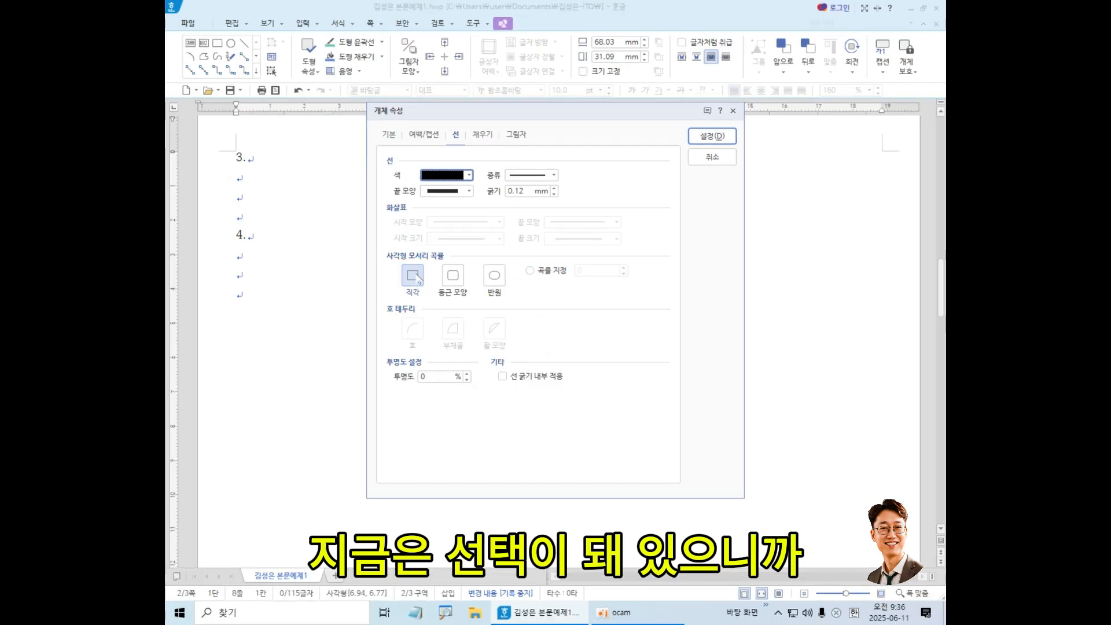
pyautogui.click(413, 277)
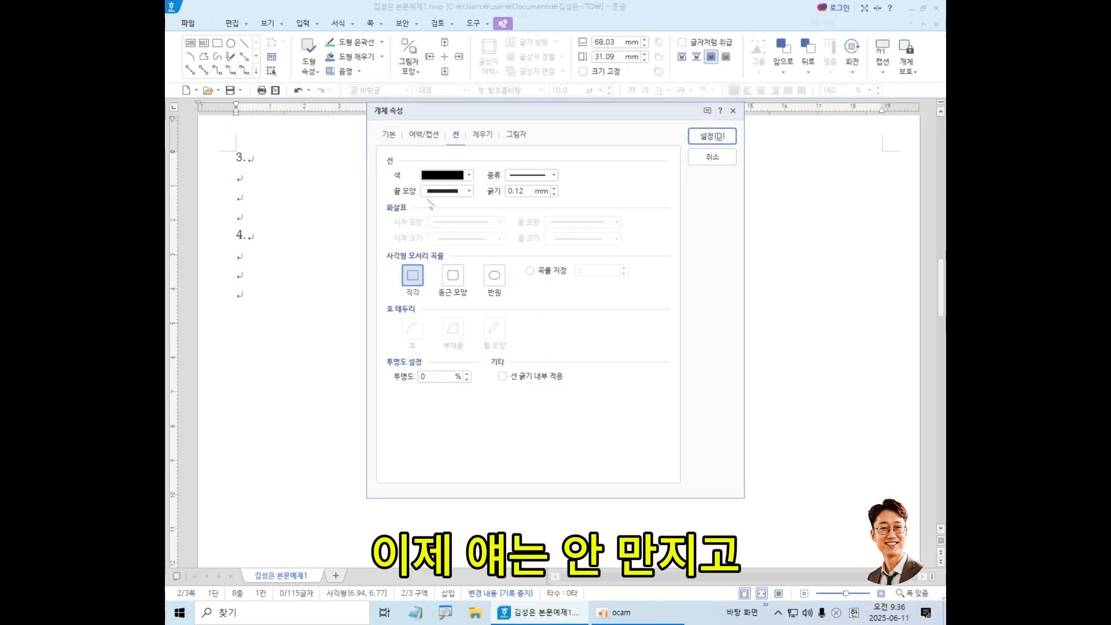
# Fill the rectangle with a light mint green face colour (면 색) and apply the object properties.
pyautogui.click(487, 139)
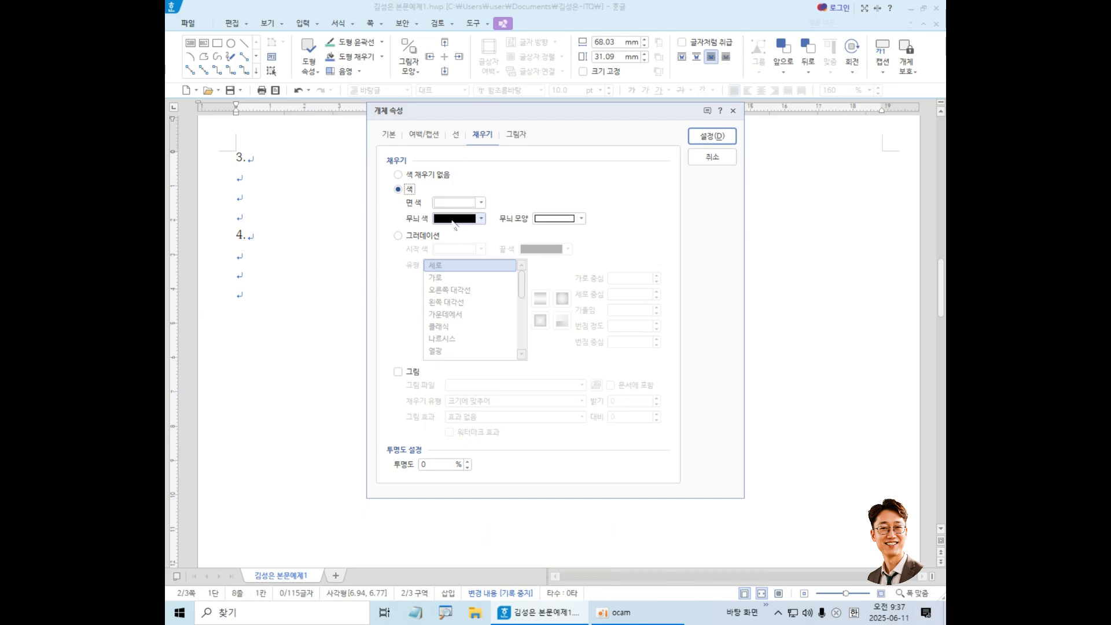
pyautogui.click(455, 203)
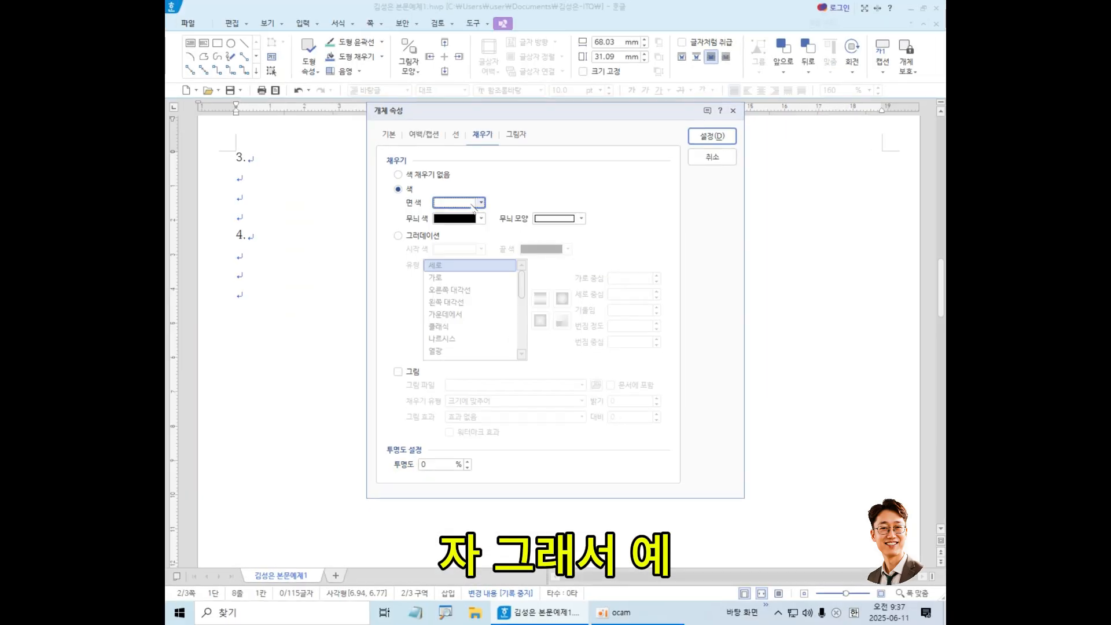
pyautogui.click(481, 203)
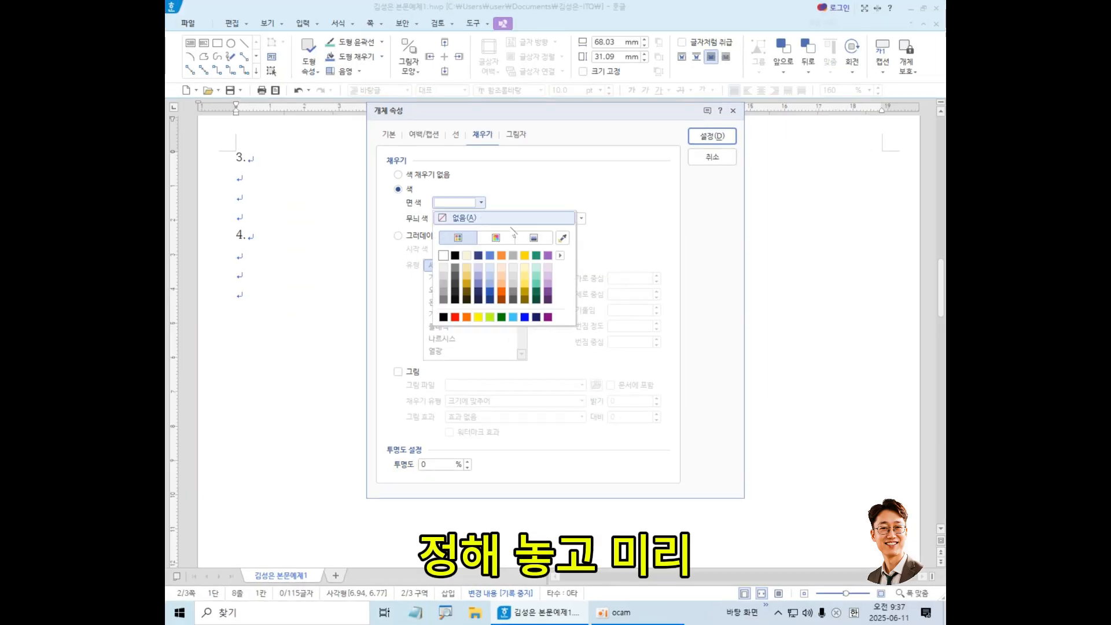
pyautogui.click(537, 268)
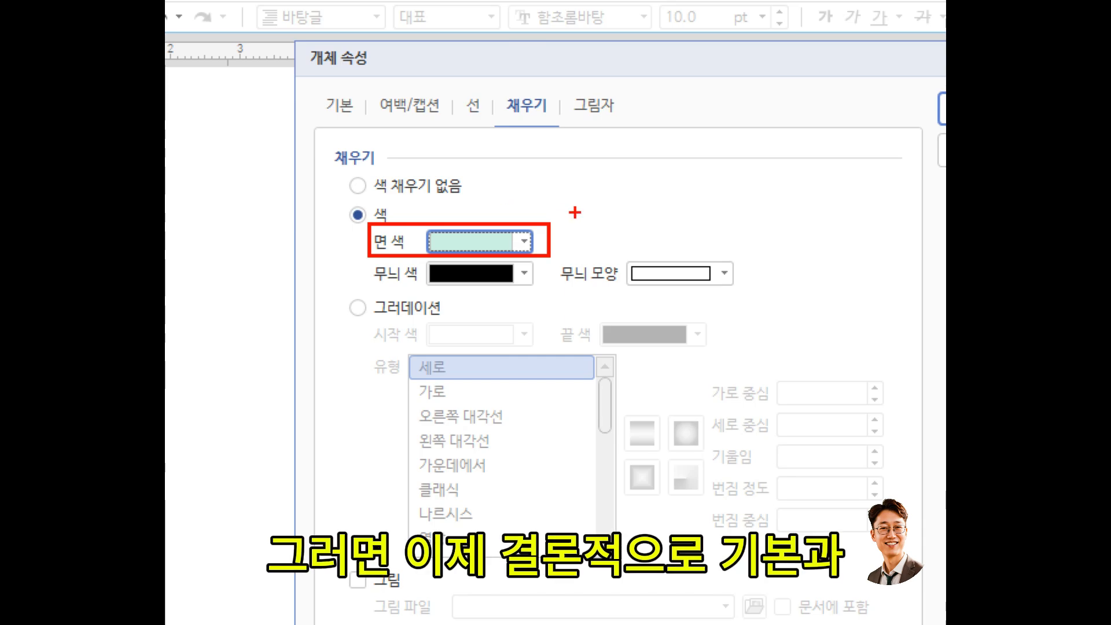
pyautogui.moveTo(316, 84); pyautogui.dragTo(376, 130)
pyautogui.moveTo(445, 87); pyautogui.dragTo(564, 129)
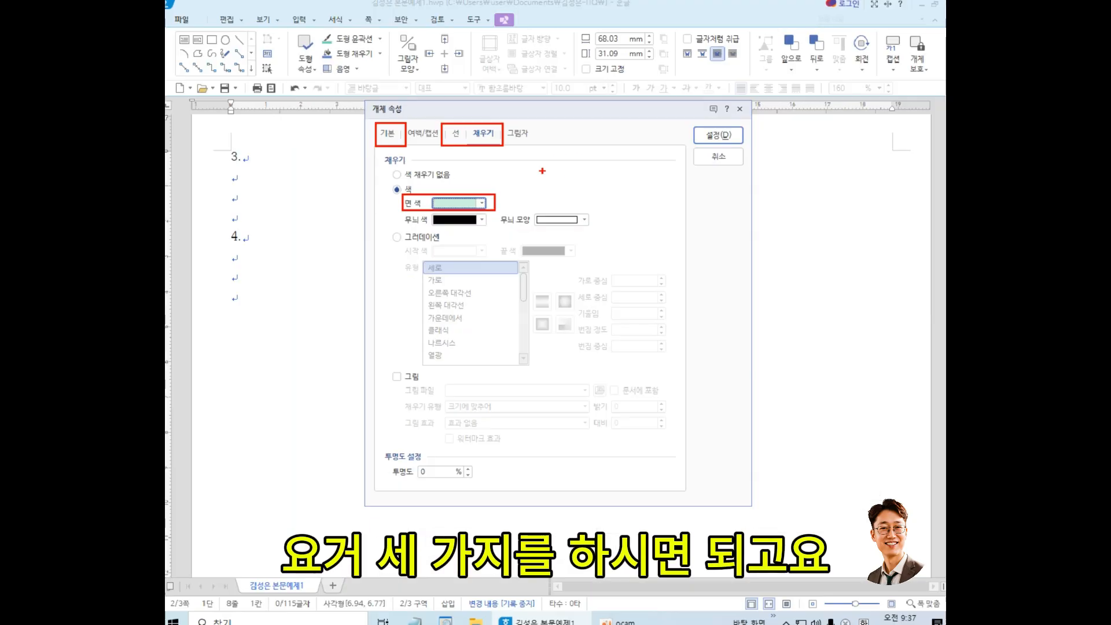
pyautogui.press('Escape')
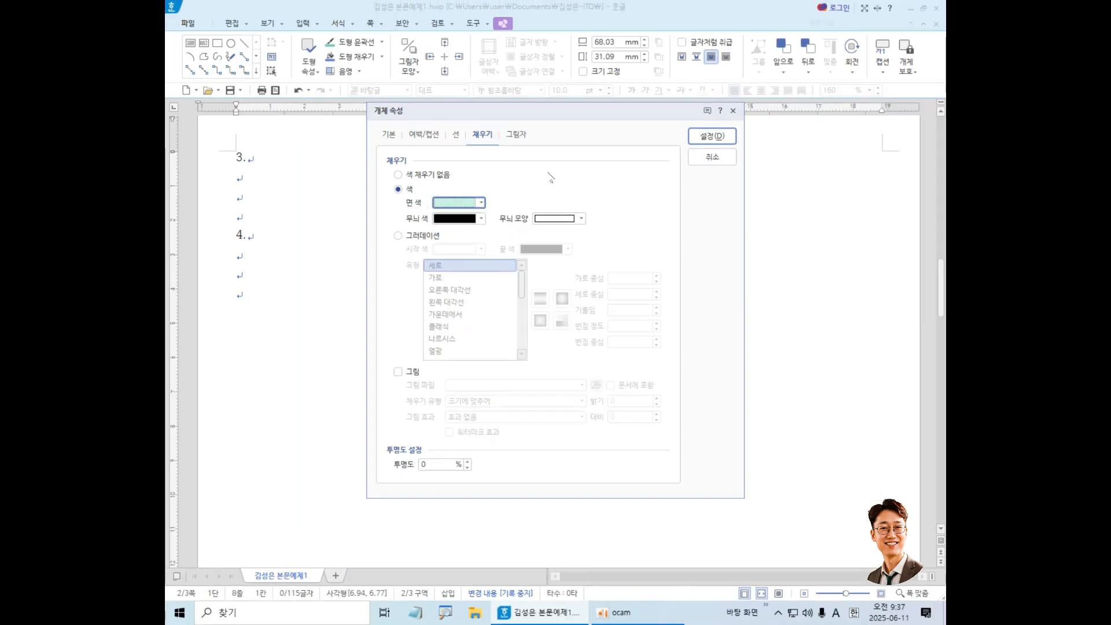
pyautogui.click(729, 139)
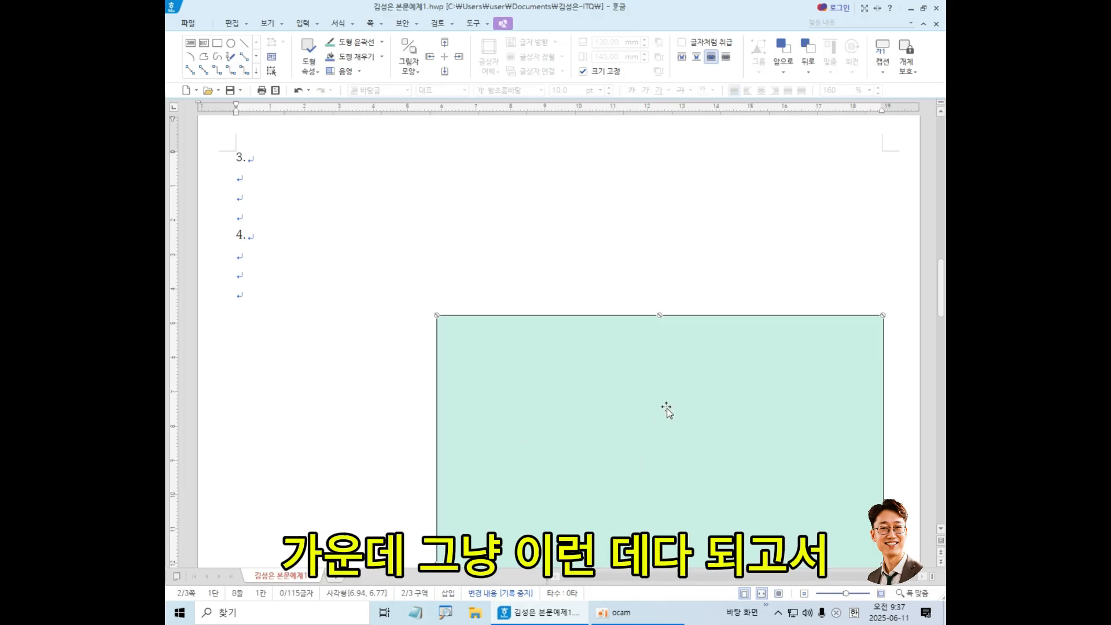
# Move the green rectangle clear of the item 4 number, just below its blank lines and roughly centred on the page.
pyautogui.moveTo(666, 453); pyautogui.dragTo(493, 325)
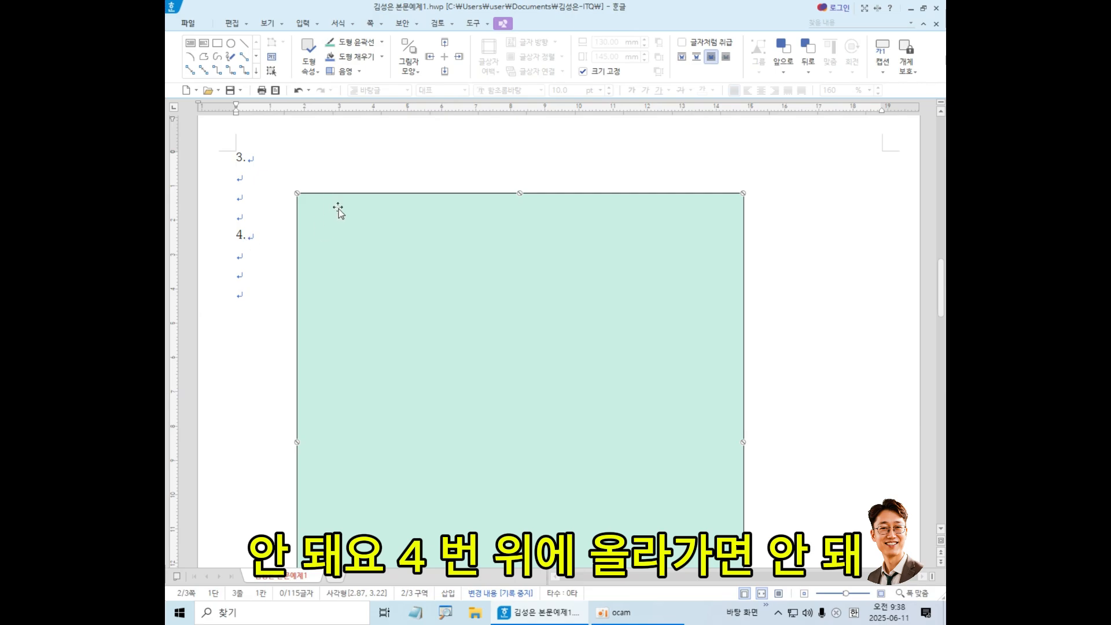
pyautogui.moveTo(520, 266); pyautogui.dragTo(547, 400)
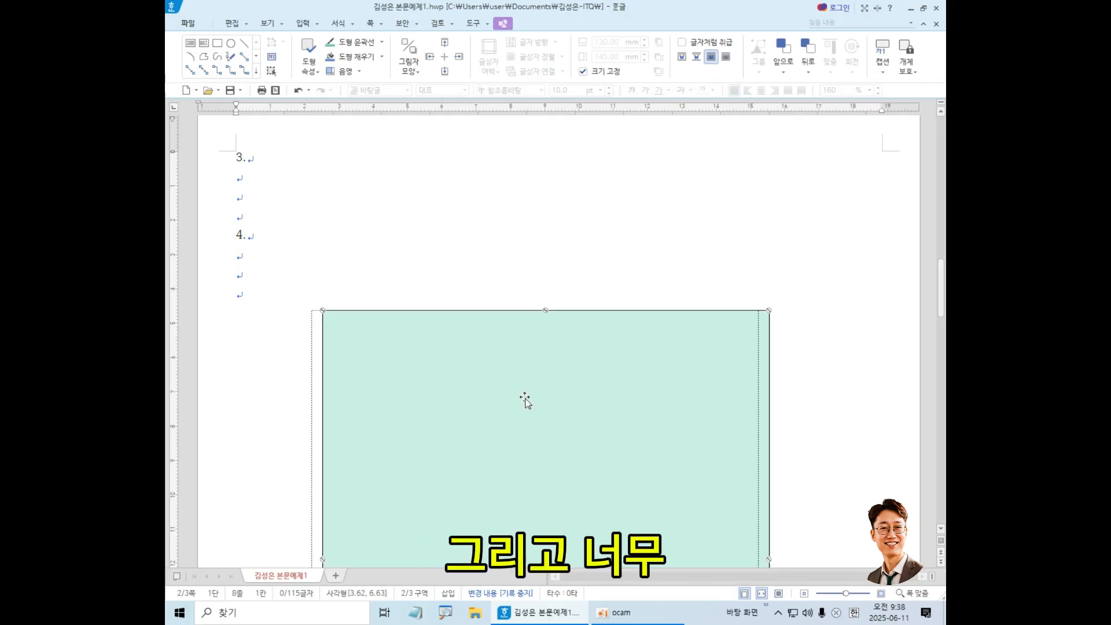
pyautogui.moveTo(526, 397)
pyautogui.mouseDown()
pyautogui.moveTo(417, 399)
pyautogui.moveTo(701, 416)
pyautogui.moveTo(515, 414)
pyautogui.mouseUp()
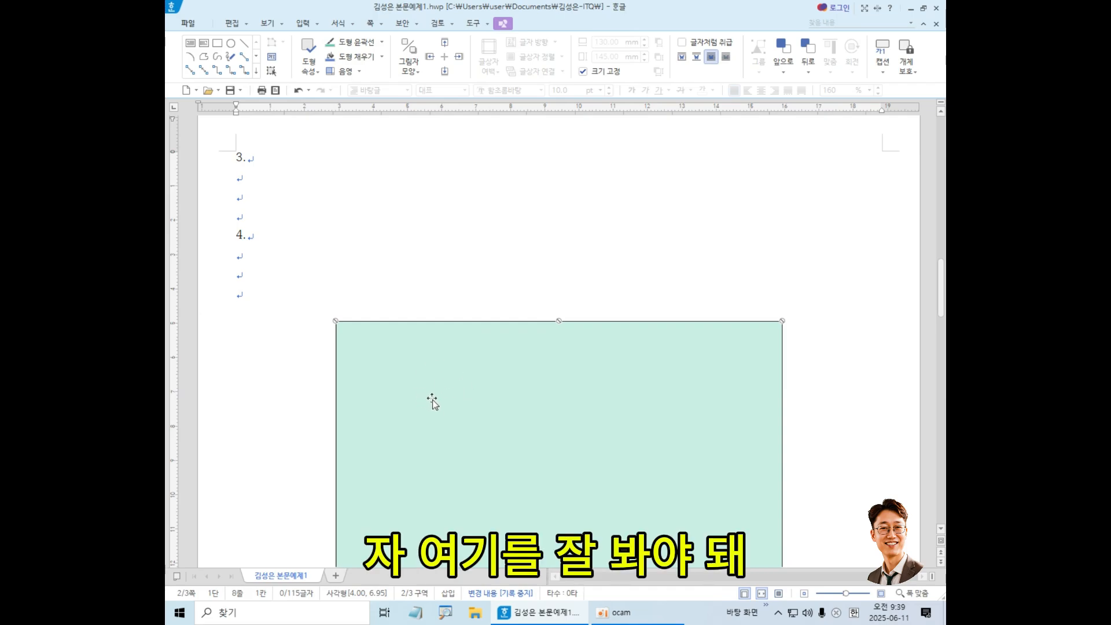
pyautogui.click(408, 263)
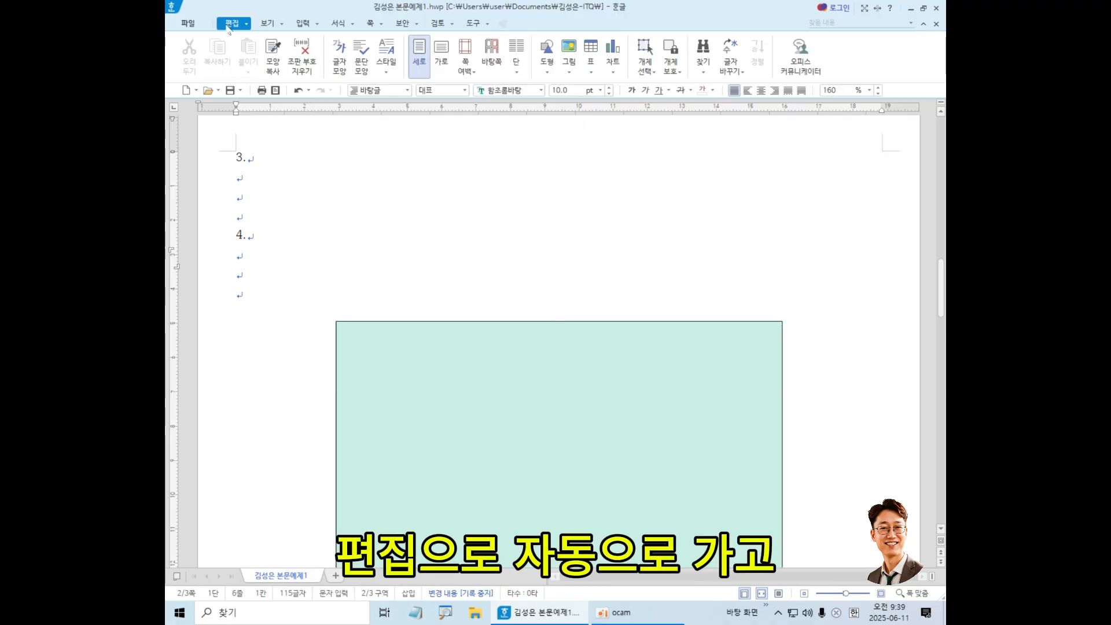
pyautogui.click(444, 423)
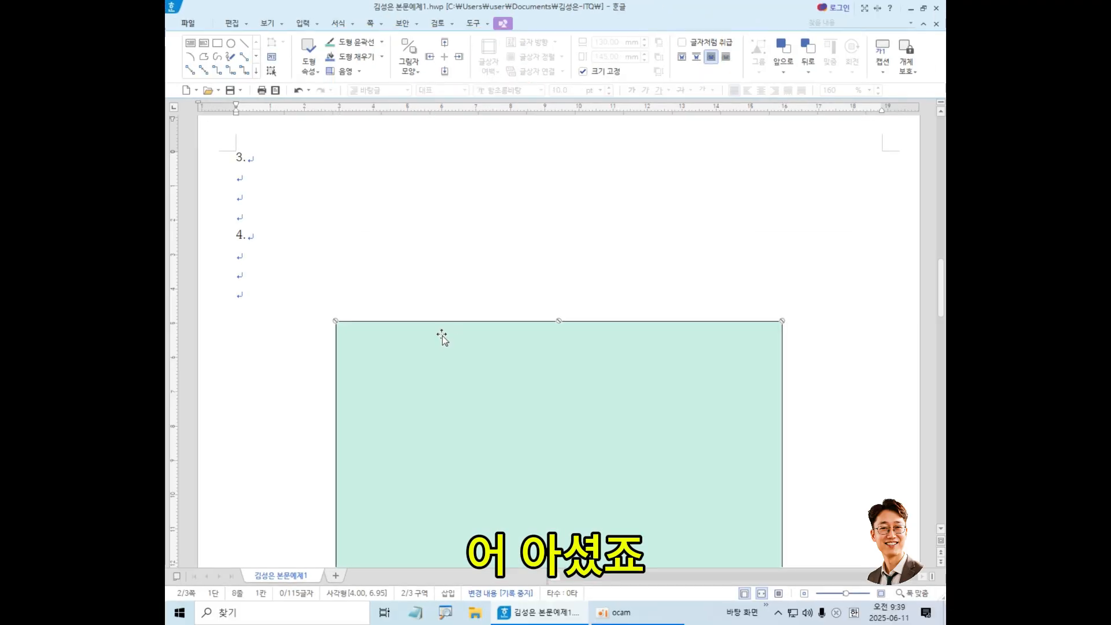
pyautogui.click(439, 253)
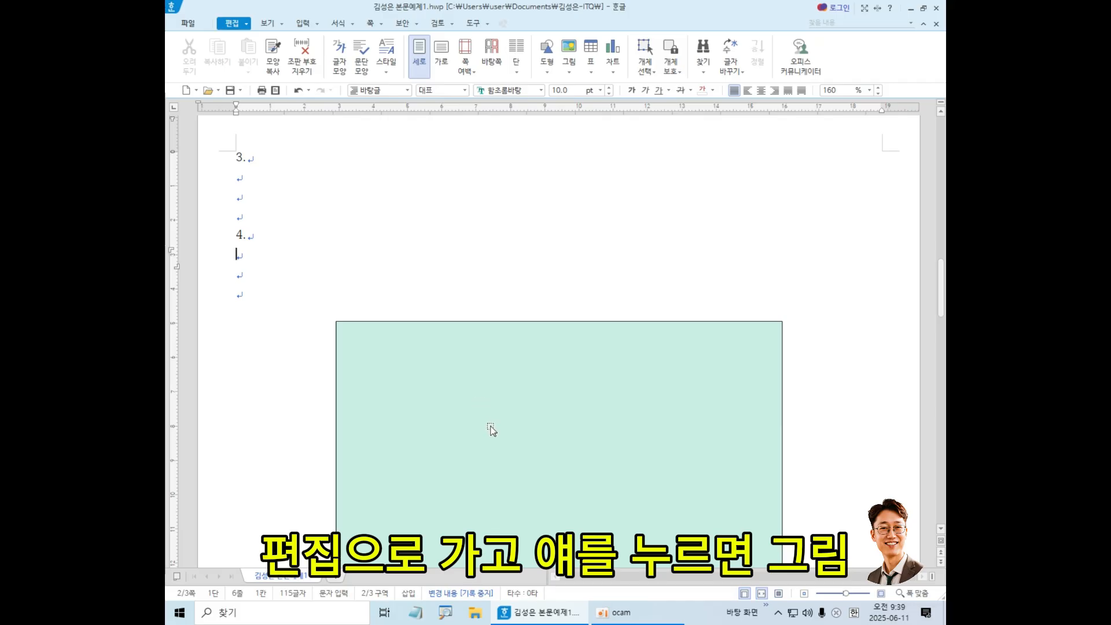
pyautogui.click(490, 382)
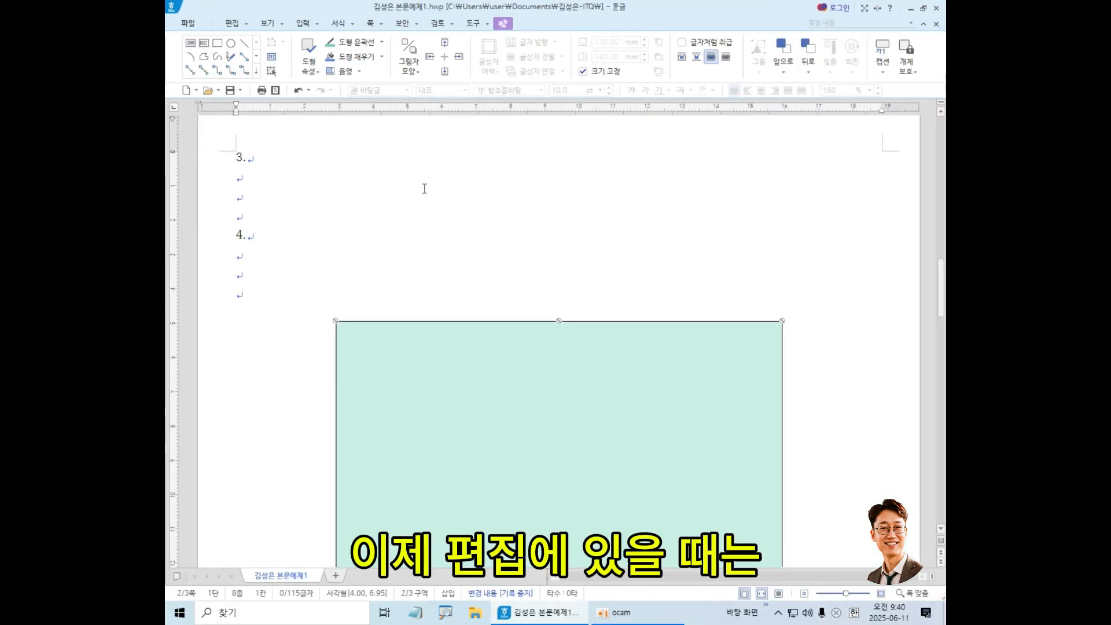
pyautogui.click(450, 225)
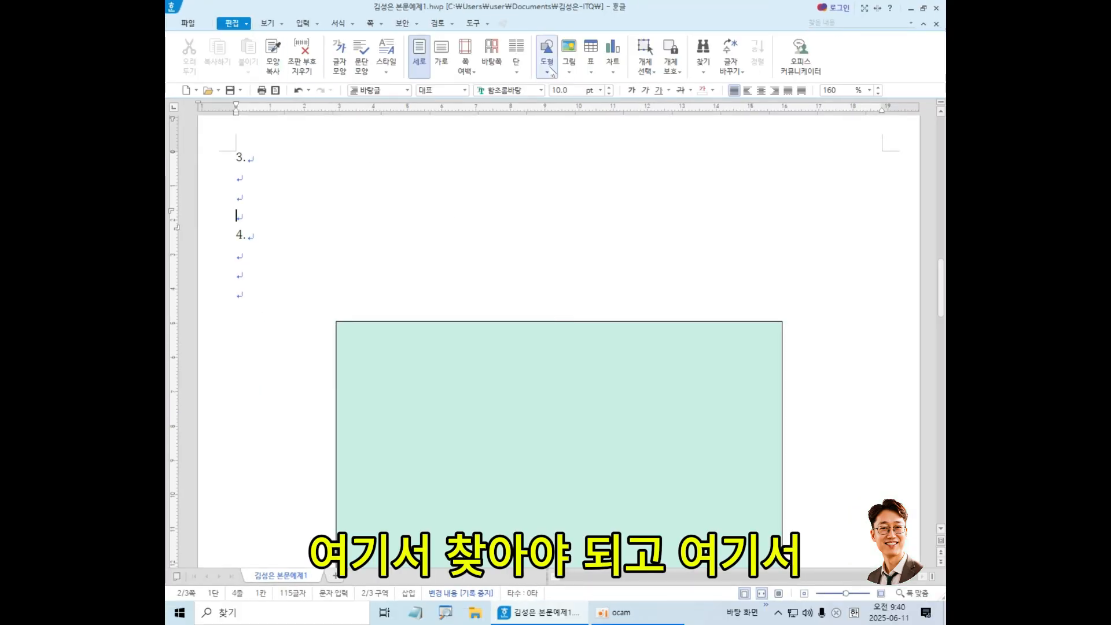
pyautogui.click(547, 71)
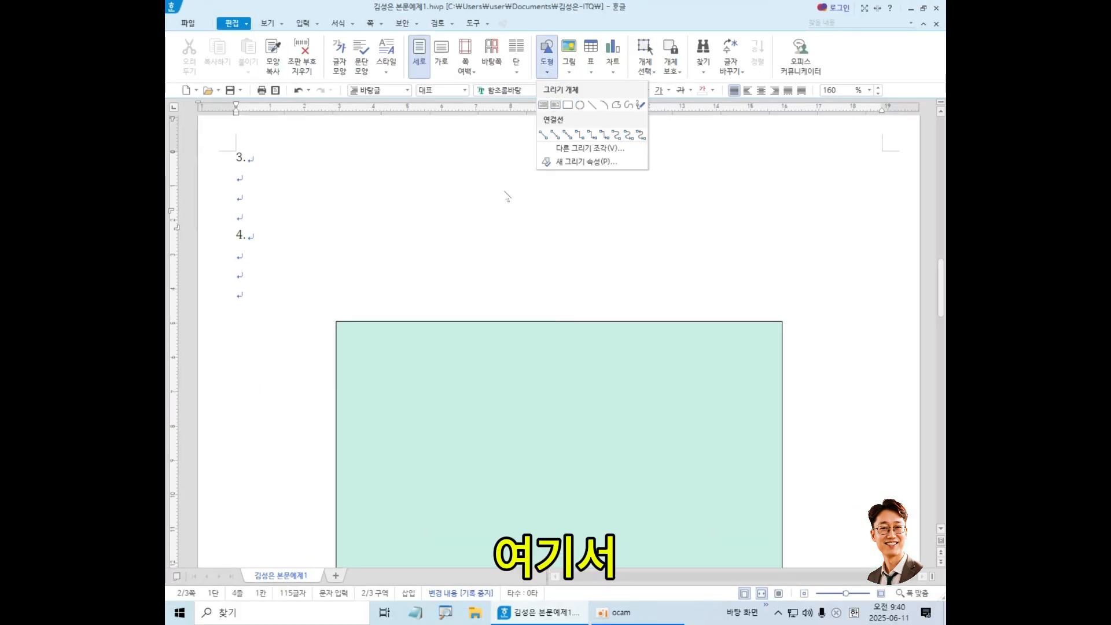
# Draw a horizontal text box (가로 글상자) about 100 mm wide and 15 mm high across the green rectangle's upper edge.
pyautogui.click(455, 459)
pyautogui.click(468, 454)
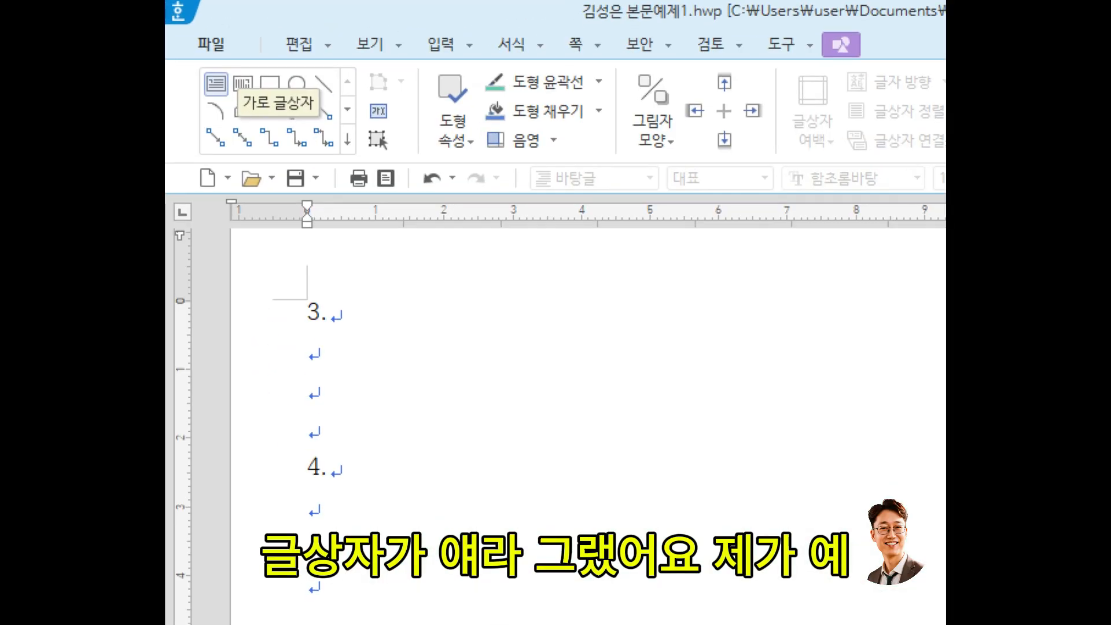
pyautogui.click(191, 43)
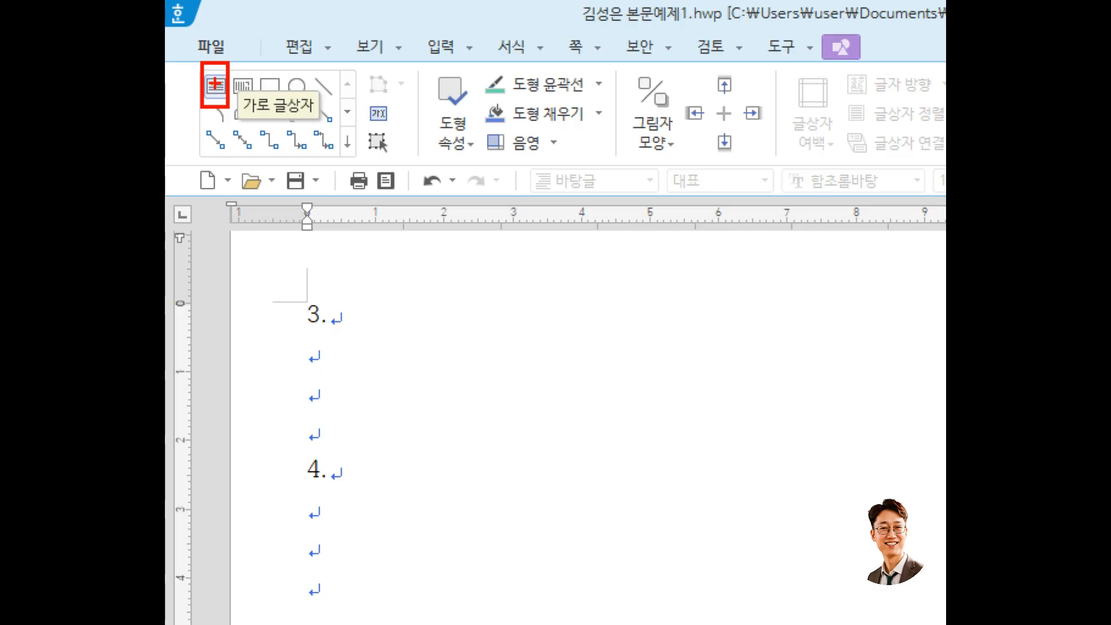
pyautogui.click(214, 87)
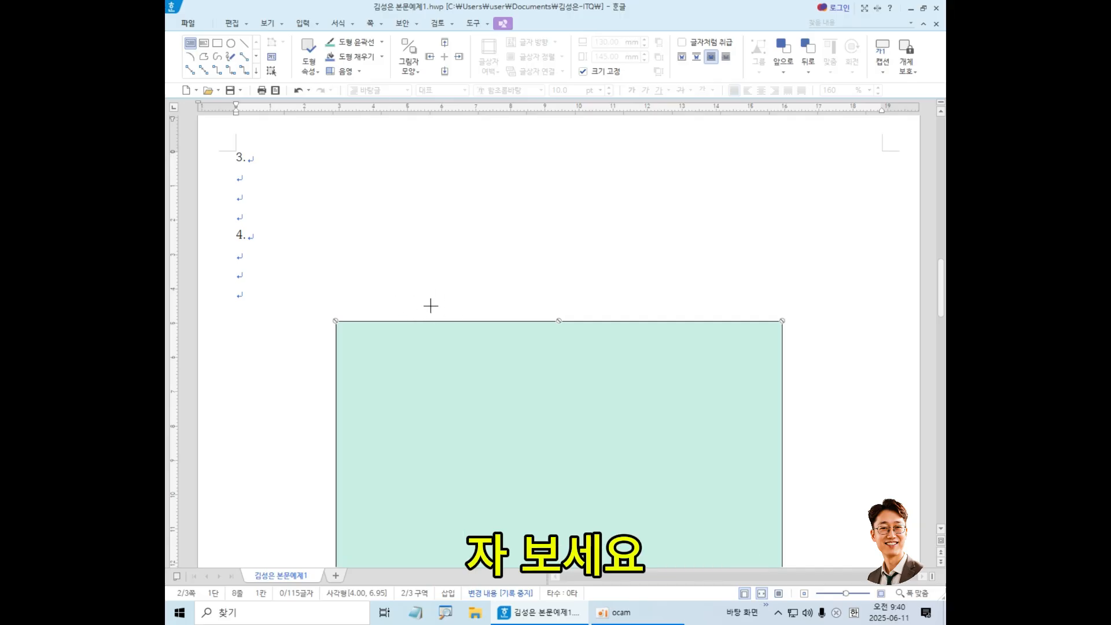
pyautogui.moveTo(404, 297); pyautogui.dragTo(746, 350)
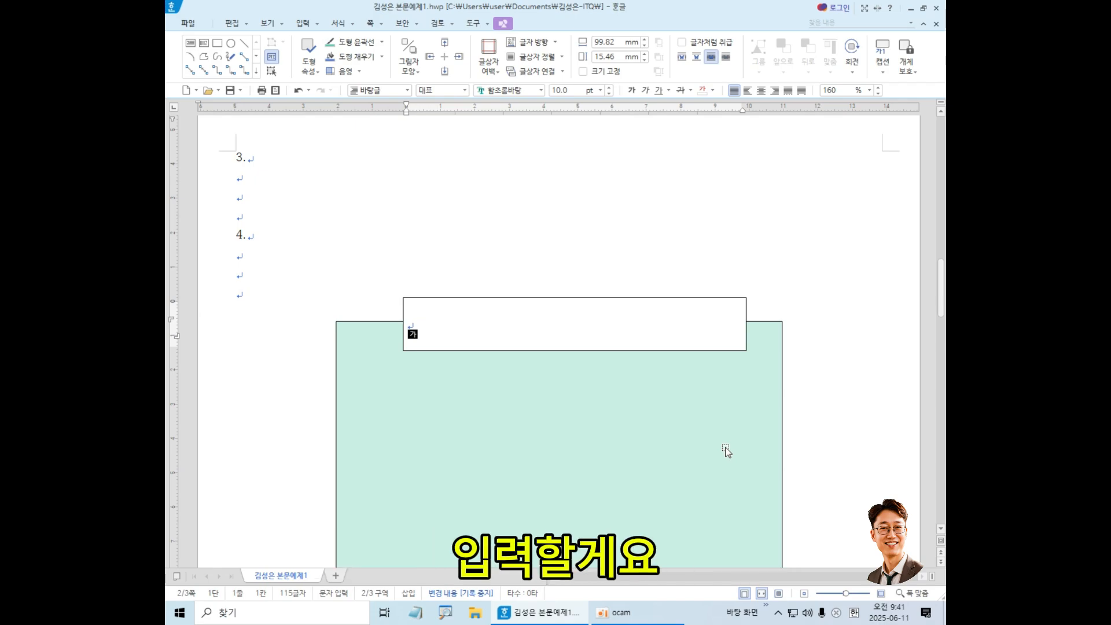
# Enter the title "특수외국어 교육" in the text box.
pyautogui.write('특수')
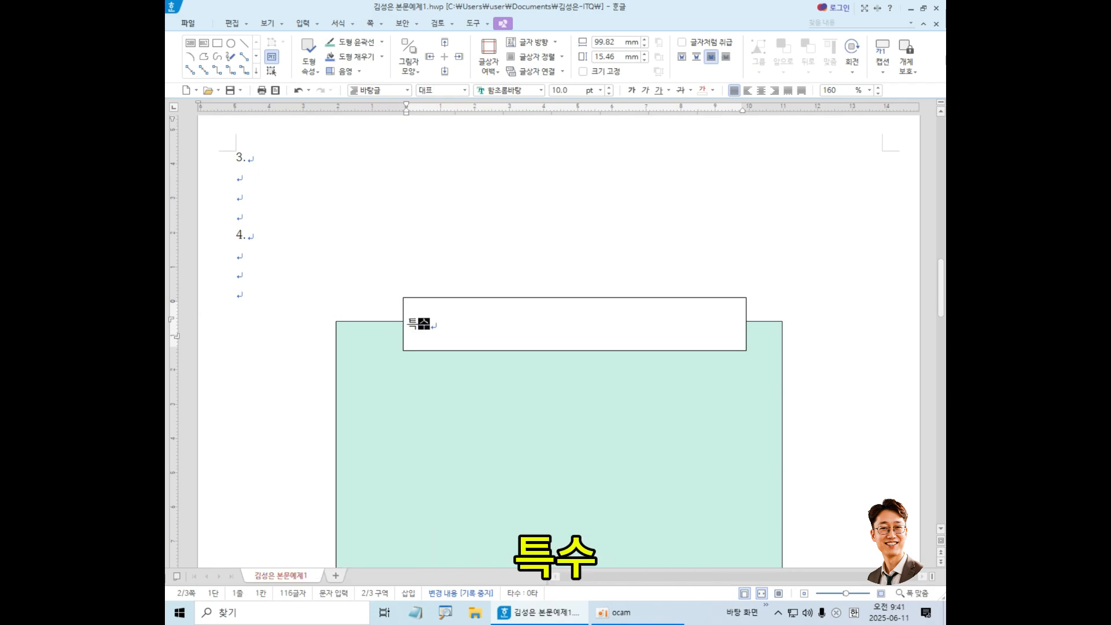
pyautogui.write('외국어 공')
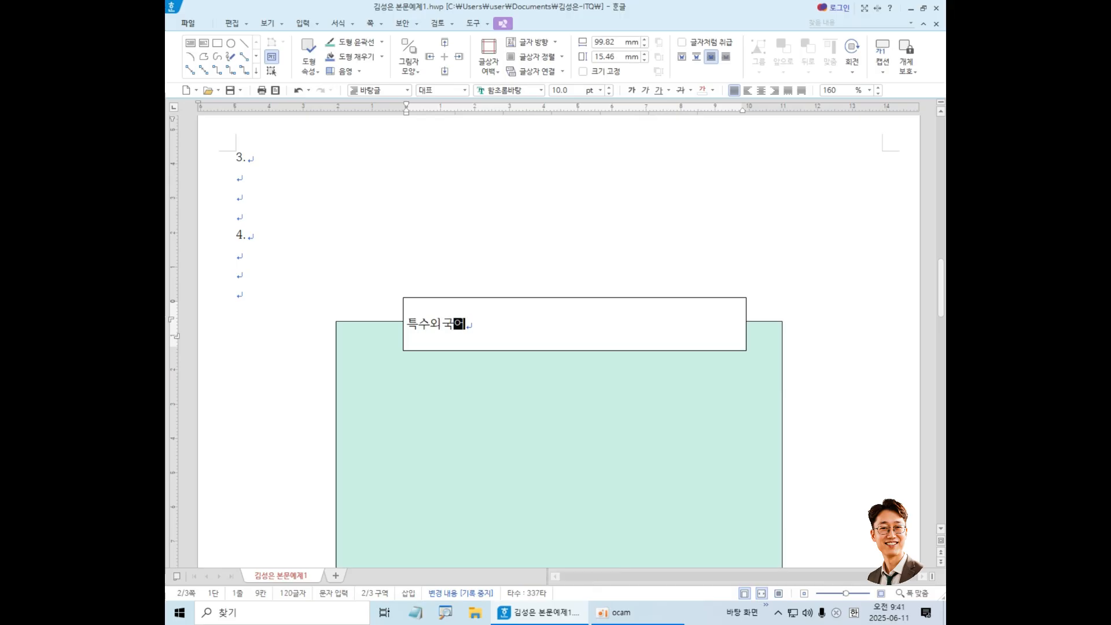
pyautogui.write('육')
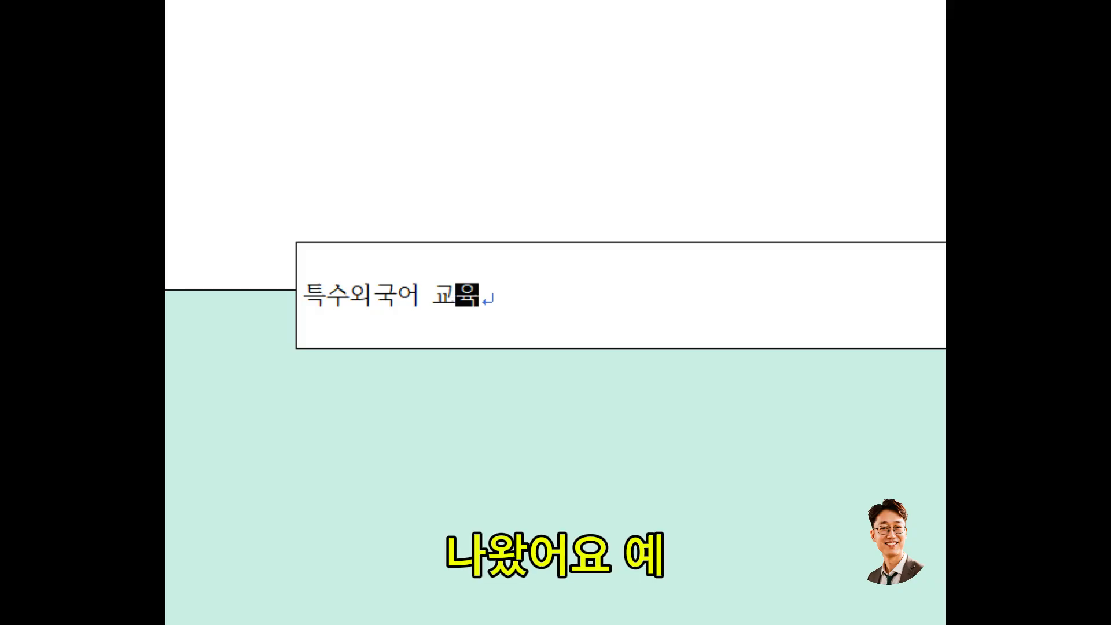
pyautogui.click(535, 333)
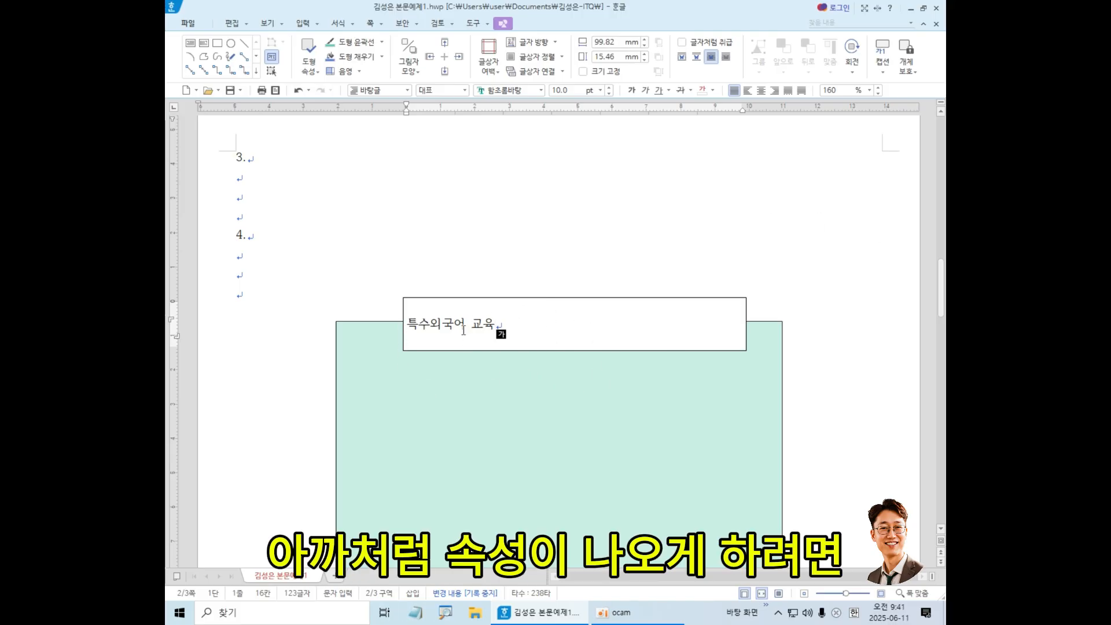
# In the title text box's object properties, set the width to 100 mm and the height to 17 mm.
pyautogui.click(464, 297)
pyautogui.doubleClick(464, 297)
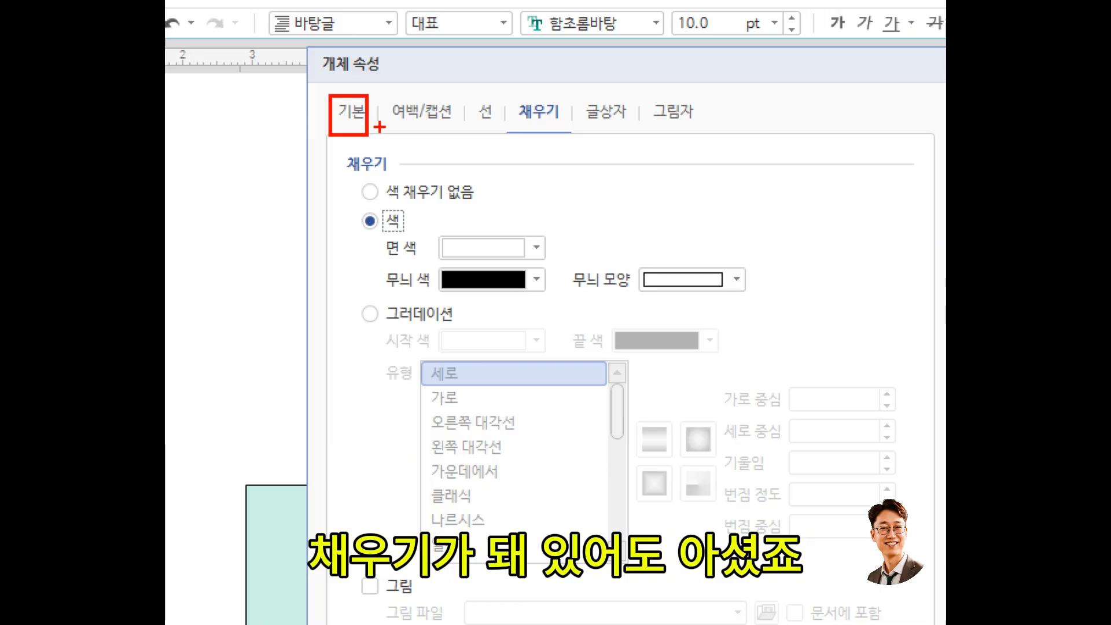
pyautogui.moveTo(380, 129)
pyautogui.mouseDown()
pyautogui.moveTo(339, 140)
pyautogui.moveTo(367, 91)
pyautogui.moveTo(336, 120)
pyautogui.moveTo(381, 116)
pyautogui.moveTo(358, 82)
pyautogui.moveTo(347, 98)
pyautogui.mouseUp()
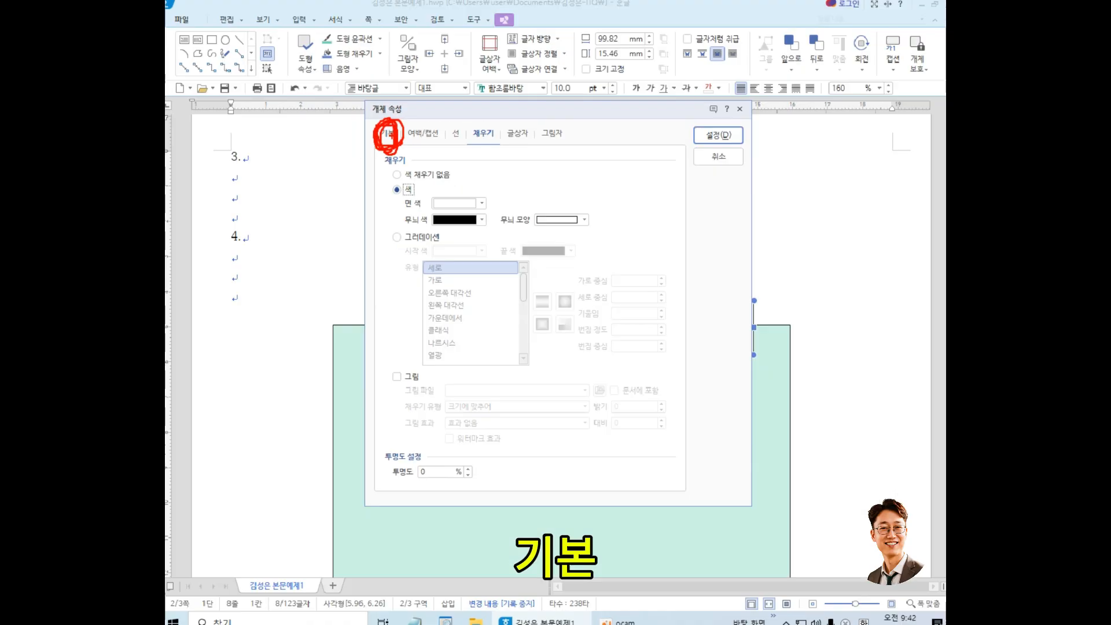
pyautogui.click(362, 116)
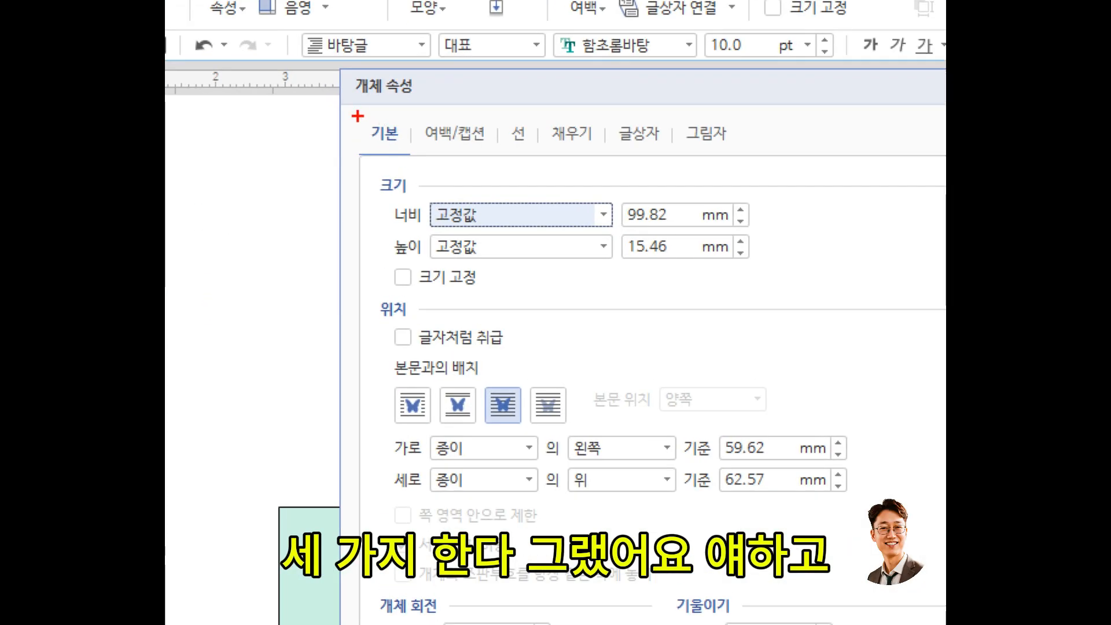
pyautogui.moveTo(354, 120); pyautogui.dragTo(424, 170)
pyautogui.moveTo(491, 117)
pyautogui.mouseDown()
pyautogui.moveTo(519, 141)
pyautogui.moveTo(605, 149)
pyautogui.mouseUp()
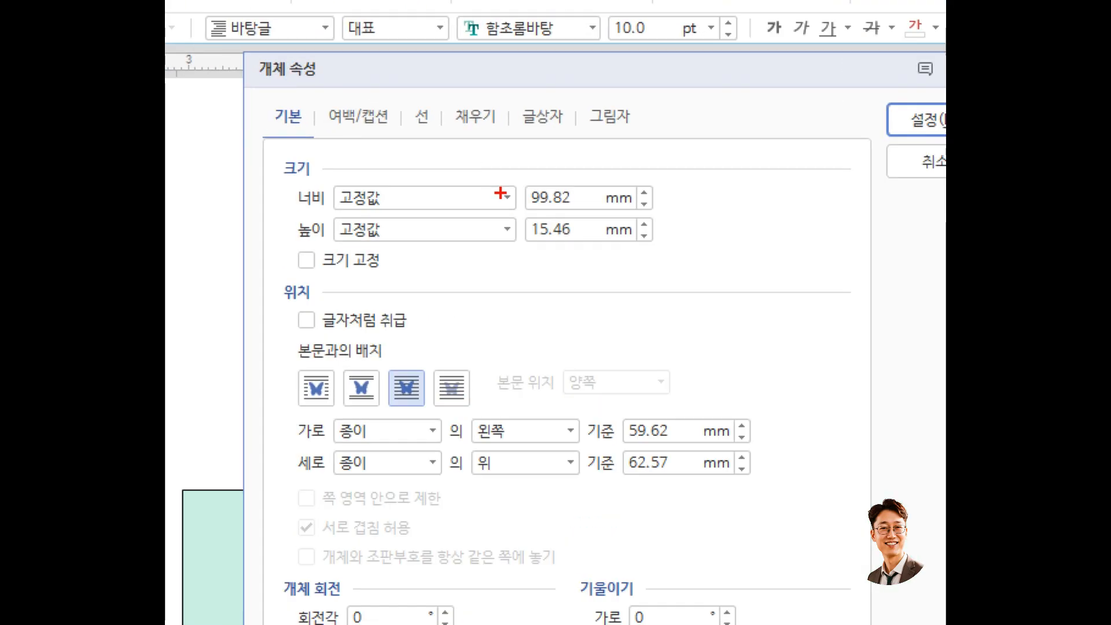
pyautogui.moveTo(505, 162); pyautogui.dragTo(521, 206)
pyautogui.moveTo(551, 259); pyautogui.dragTo(600, 266)
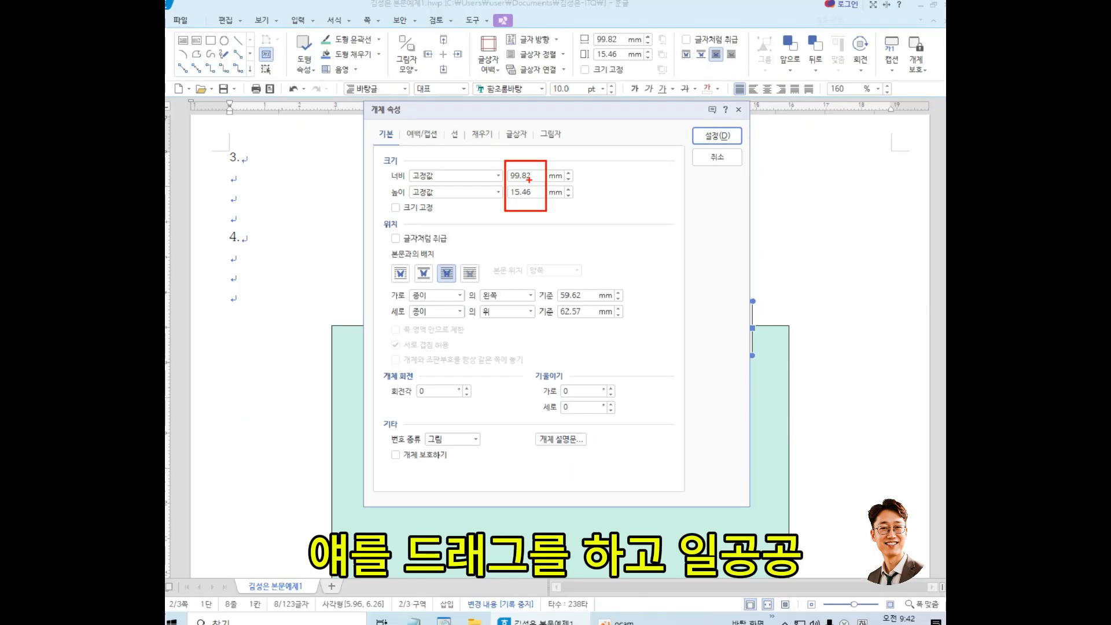
pyautogui.moveTo(534, 174); pyautogui.dragTo(496, 175)
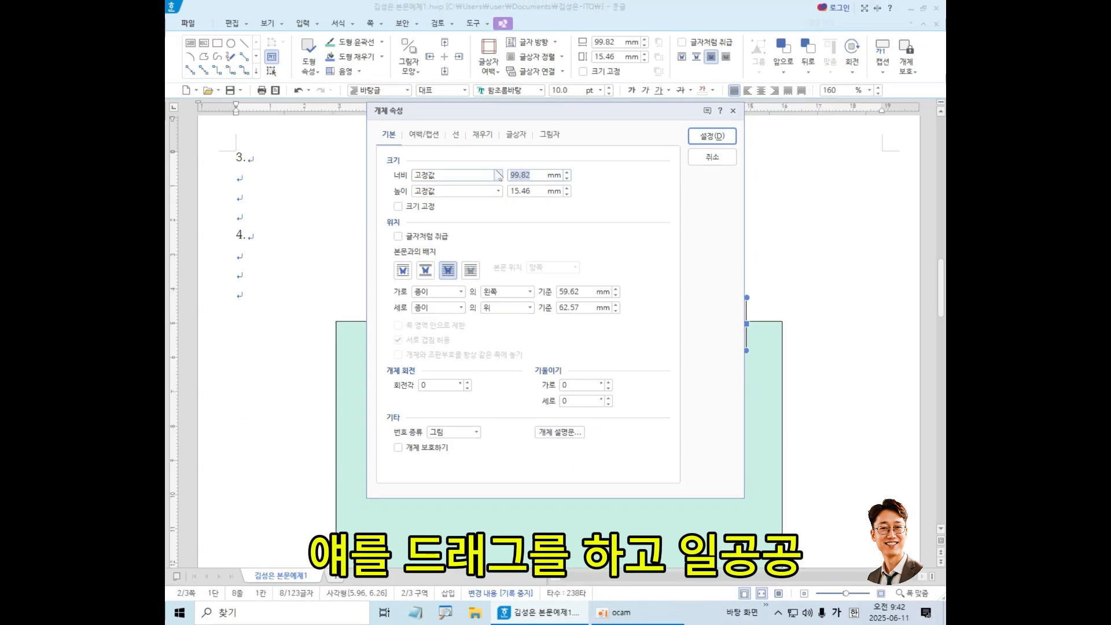
pyautogui.write('100')
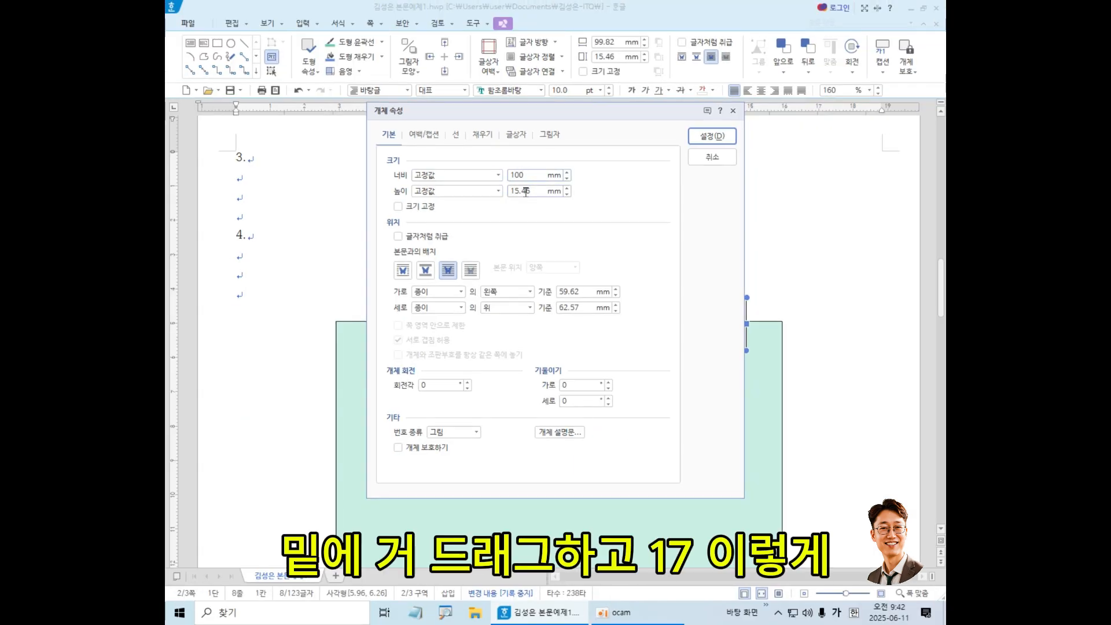
pyautogui.moveTo(533, 191); pyautogui.dragTo(506, 191)
pyautogui.write('17')
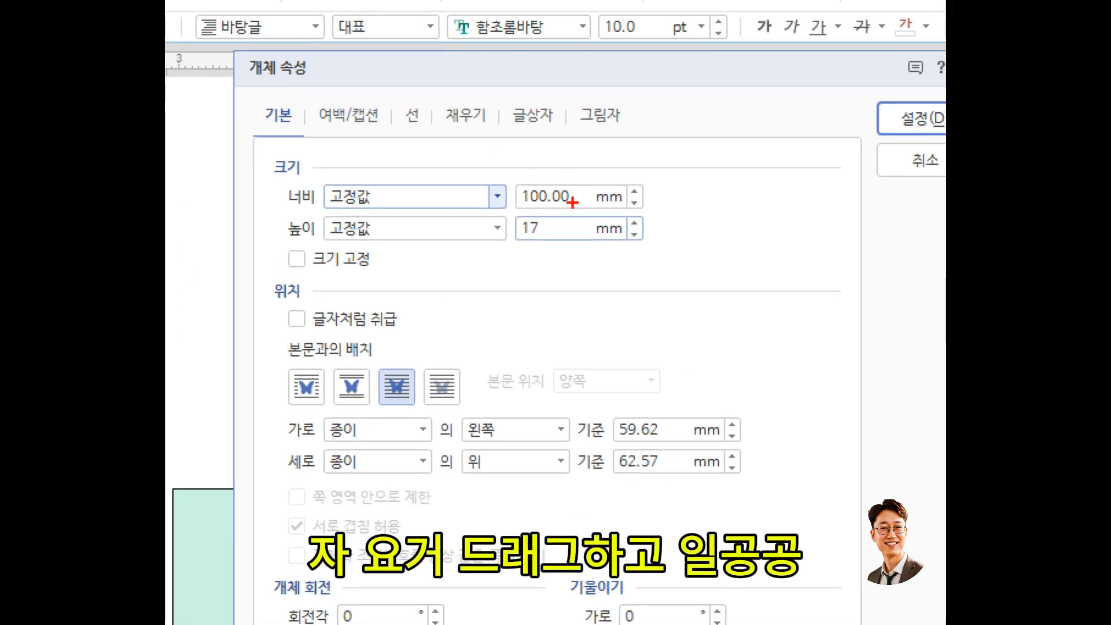
pyautogui.moveTo(565, 197); pyautogui.dragTo(505, 197)
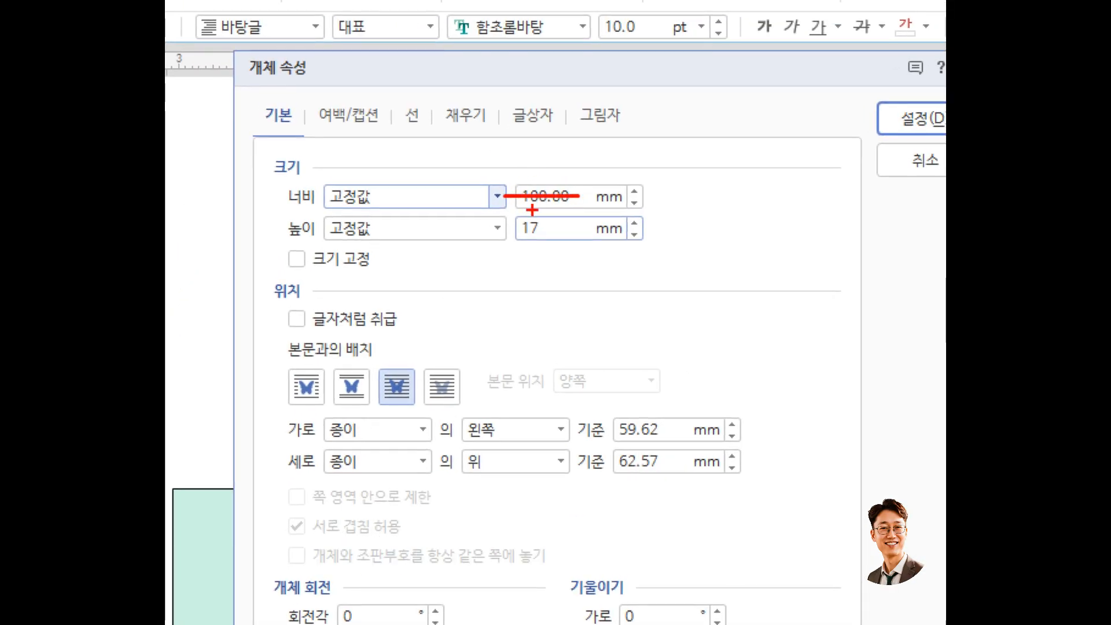
pyautogui.moveTo(558, 229); pyautogui.dragTo(498, 229)
pyautogui.press('Escape')
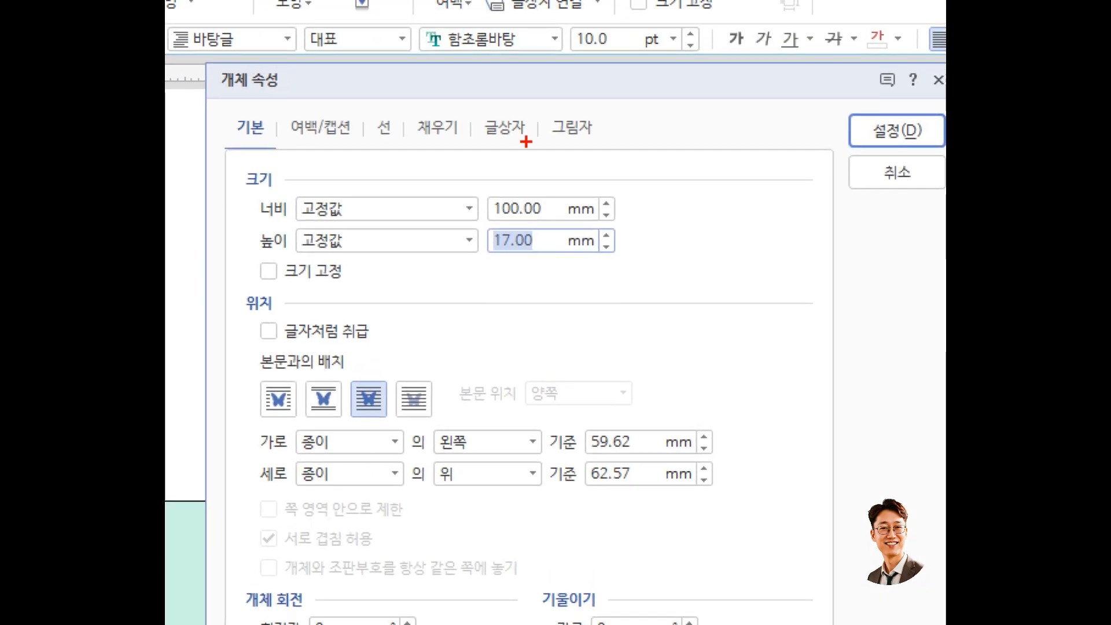
pyautogui.moveTo(477, 177); pyautogui.dragTo(524, 269)
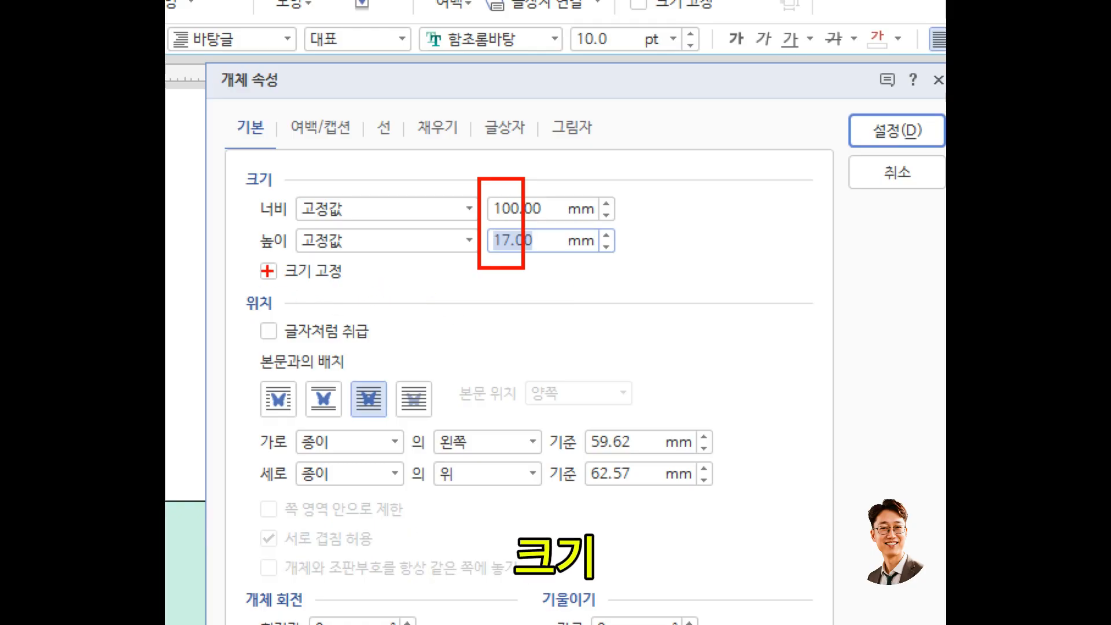
pyautogui.moveTo(261, 260)
pyautogui.mouseDown()
pyautogui.moveTo(270, 281)
pyautogui.moveTo(281, 262)
pyautogui.mouseUp()
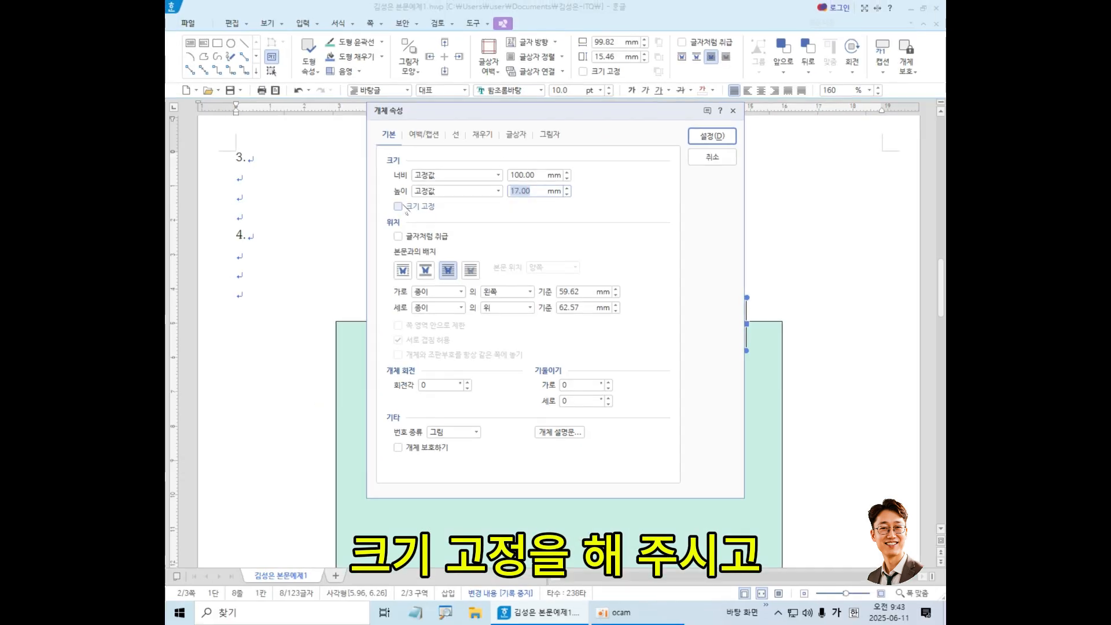
# Lock the title text box's size (크기 고정) and give it semicircular (반원) corners.
pyautogui.click(398, 207)
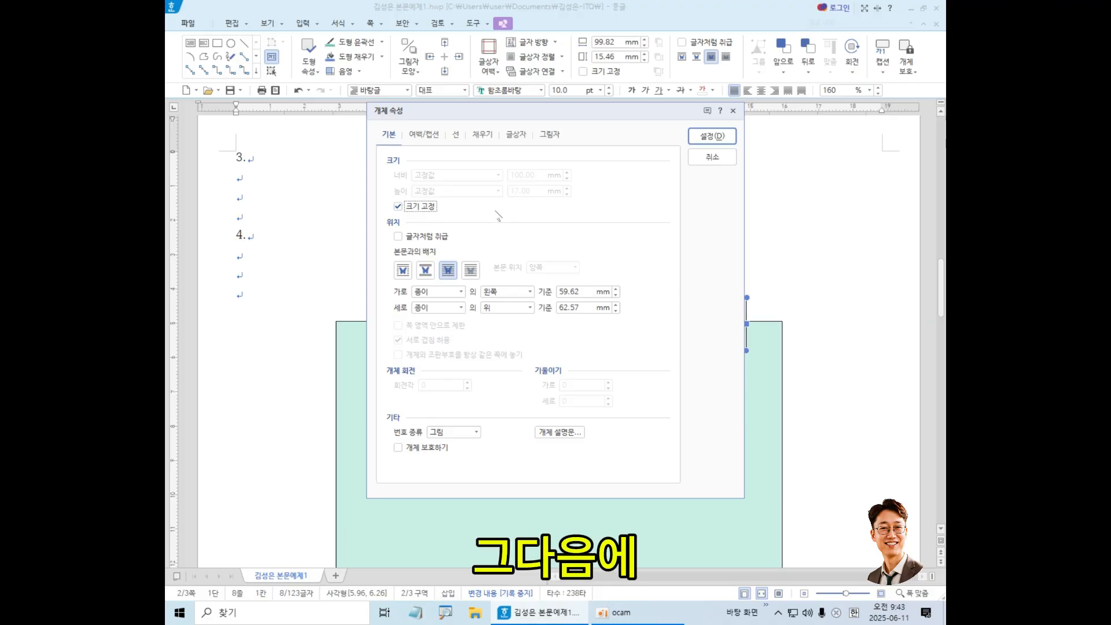
pyautogui.click(457, 135)
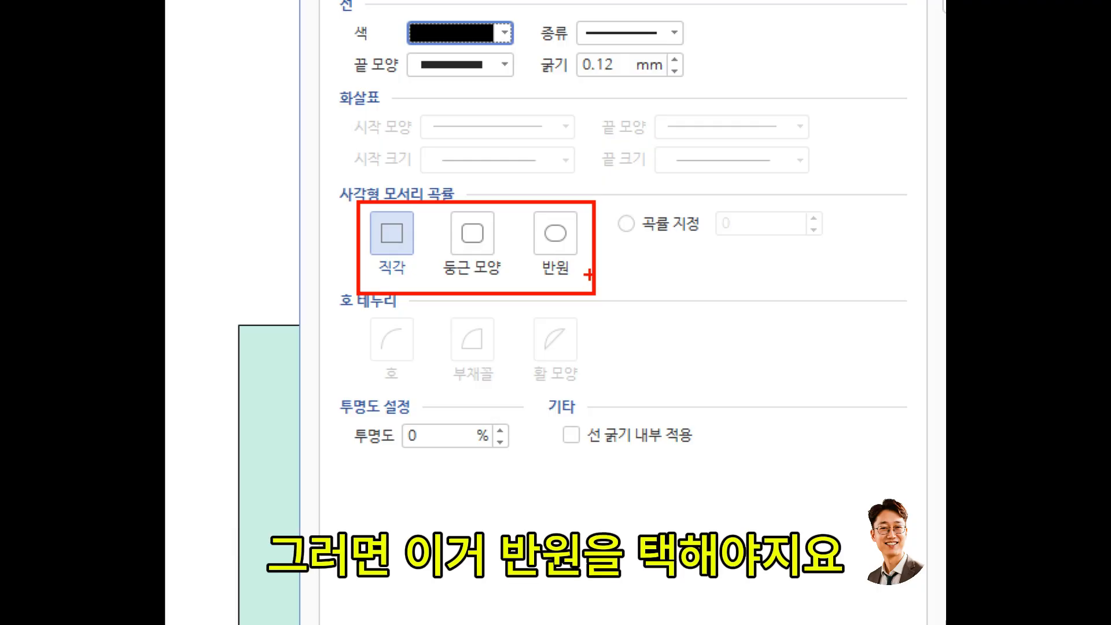
pyautogui.moveTo(571, 274)
pyautogui.mouseDown()
pyautogui.moveTo(555, 288)
pyautogui.moveTo(558, 218)
pyautogui.moveTo(573, 273)
pyautogui.mouseUp()
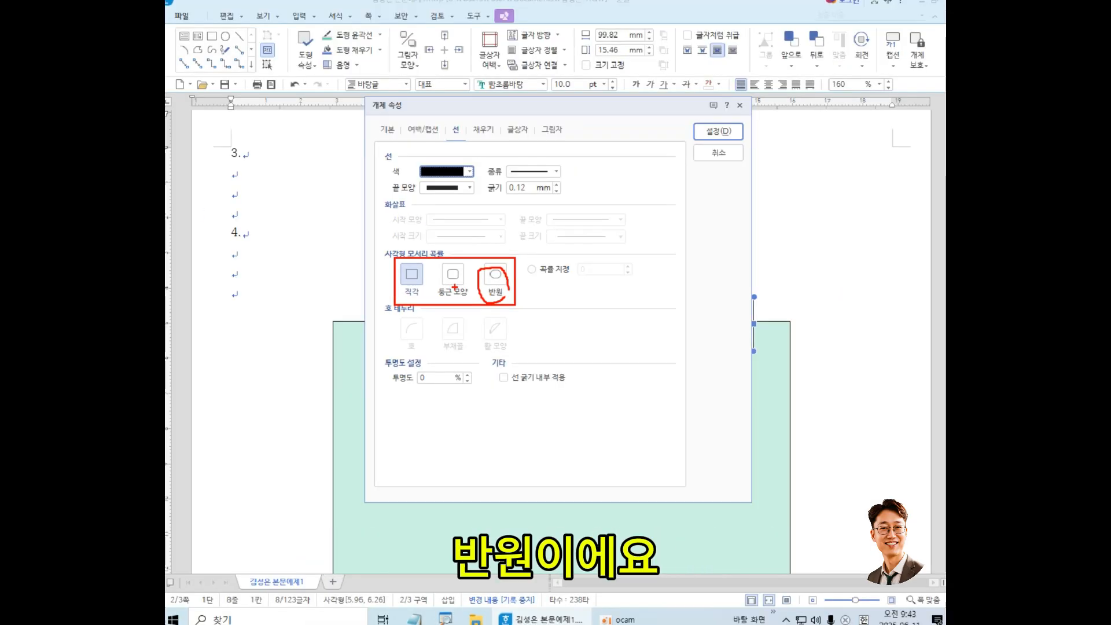
pyautogui.click(496, 284)
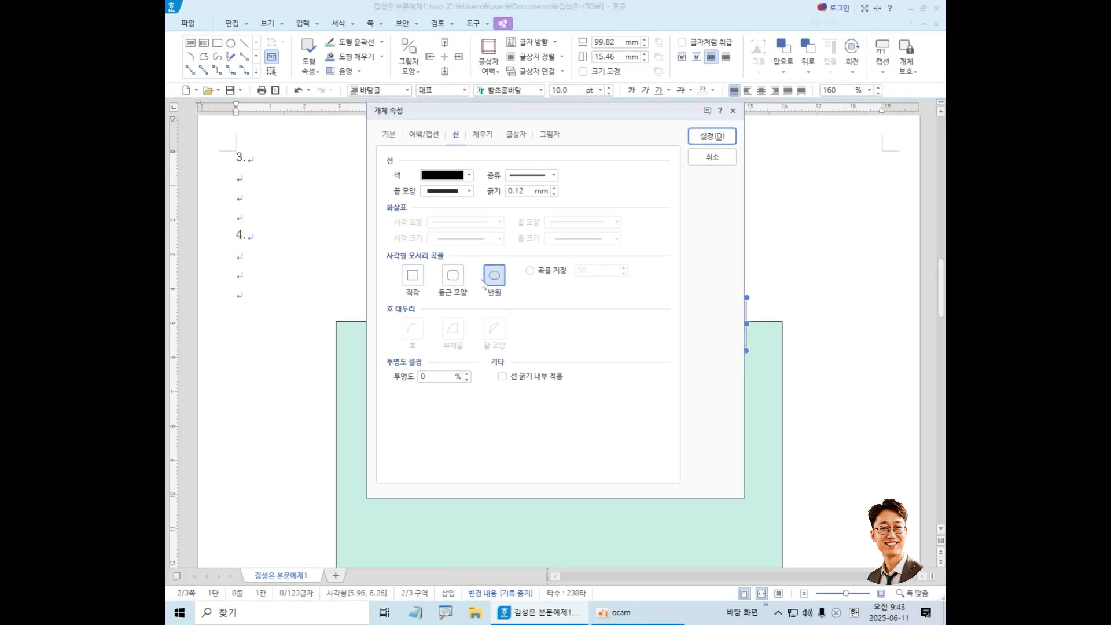
# Fill the title text box with a blue face colour (면 색) and apply the object properties.
pyautogui.click(491, 138)
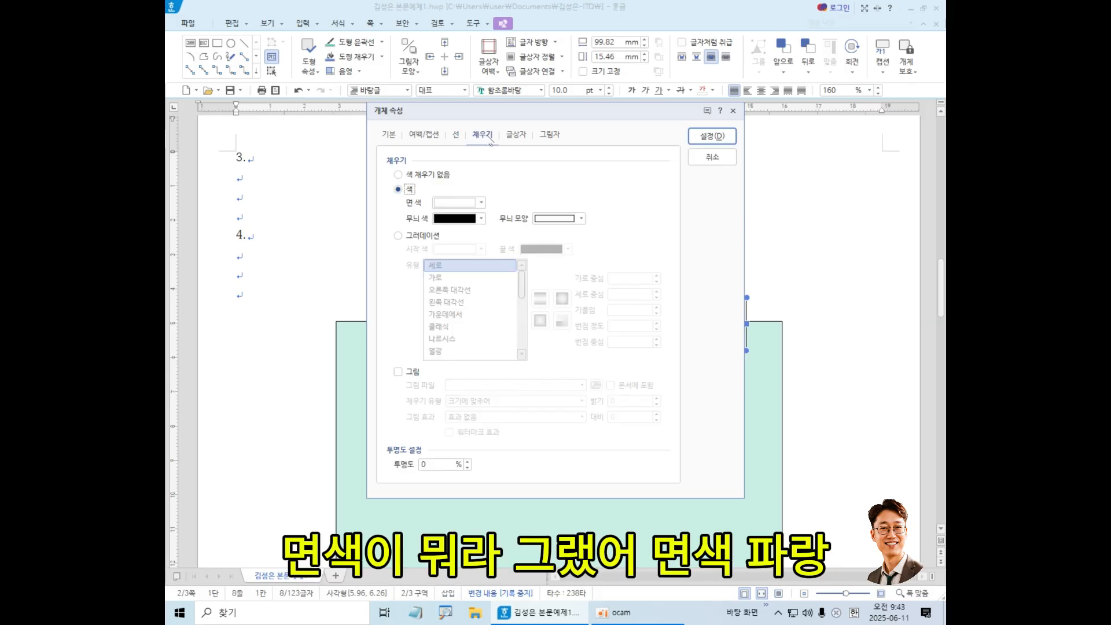
pyautogui.click(473, 203)
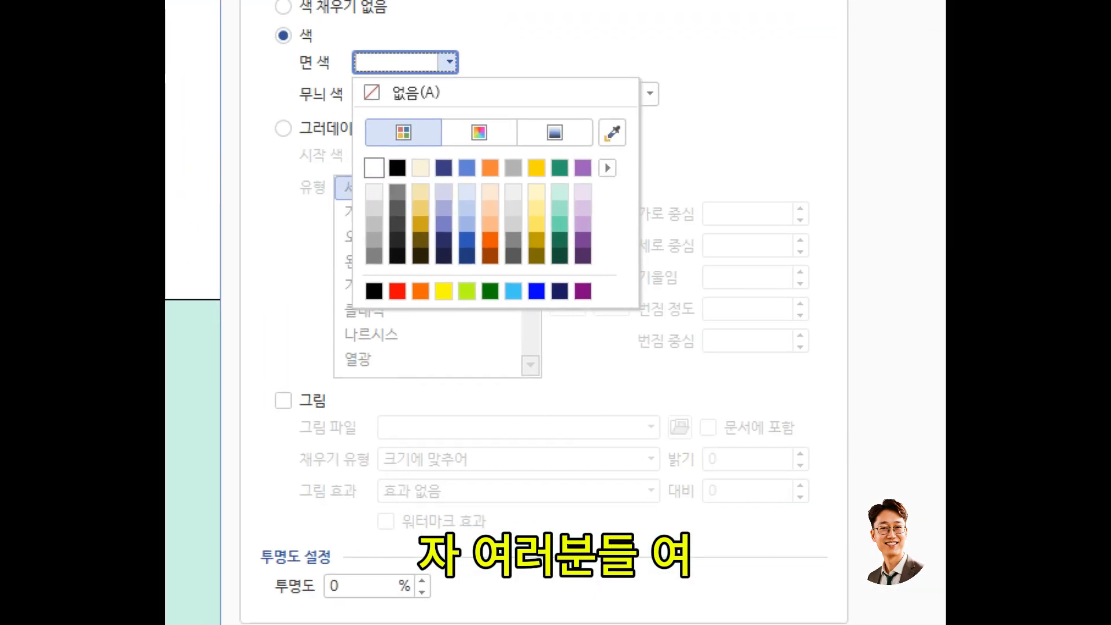
pyautogui.moveTo(361, 267); pyautogui.dragTo(637, 306)
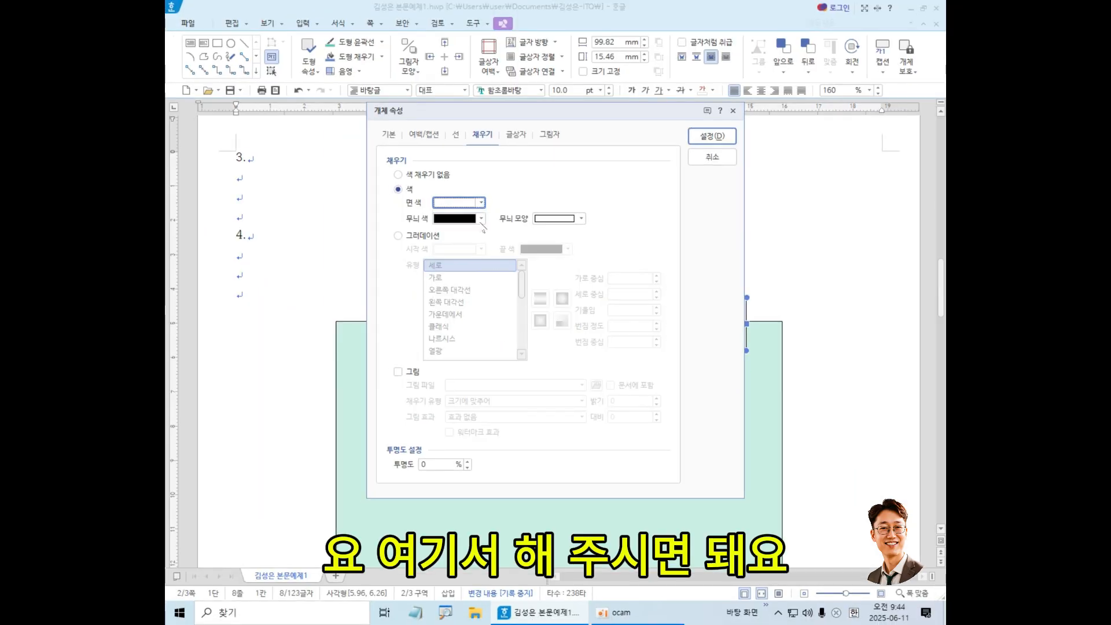
pyautogui.click(474, 161)
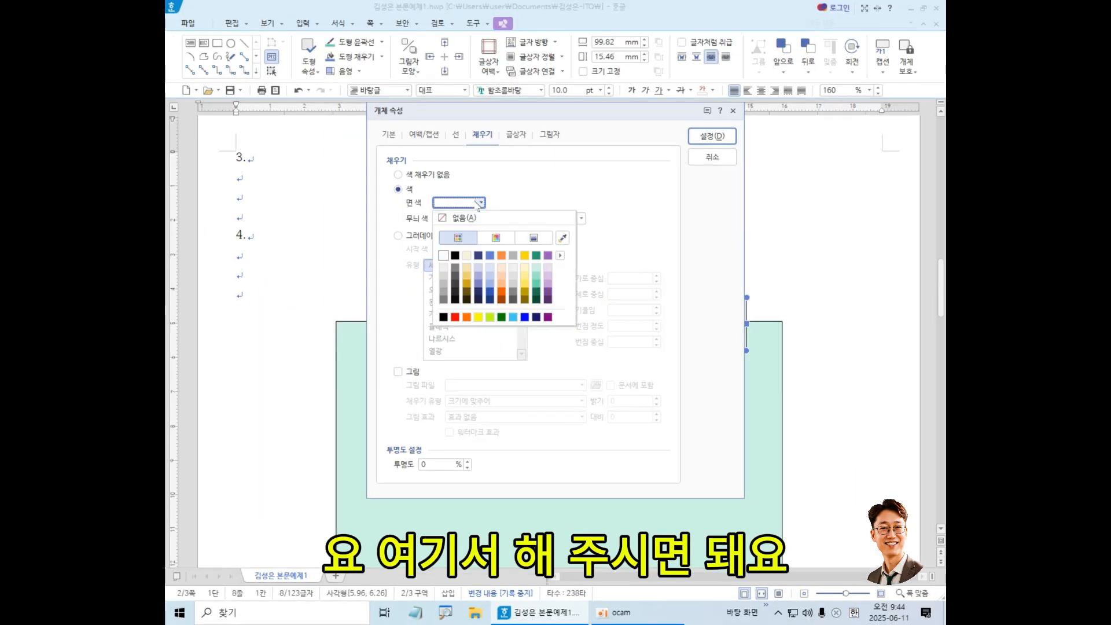
pyautogui.click(524, 317)
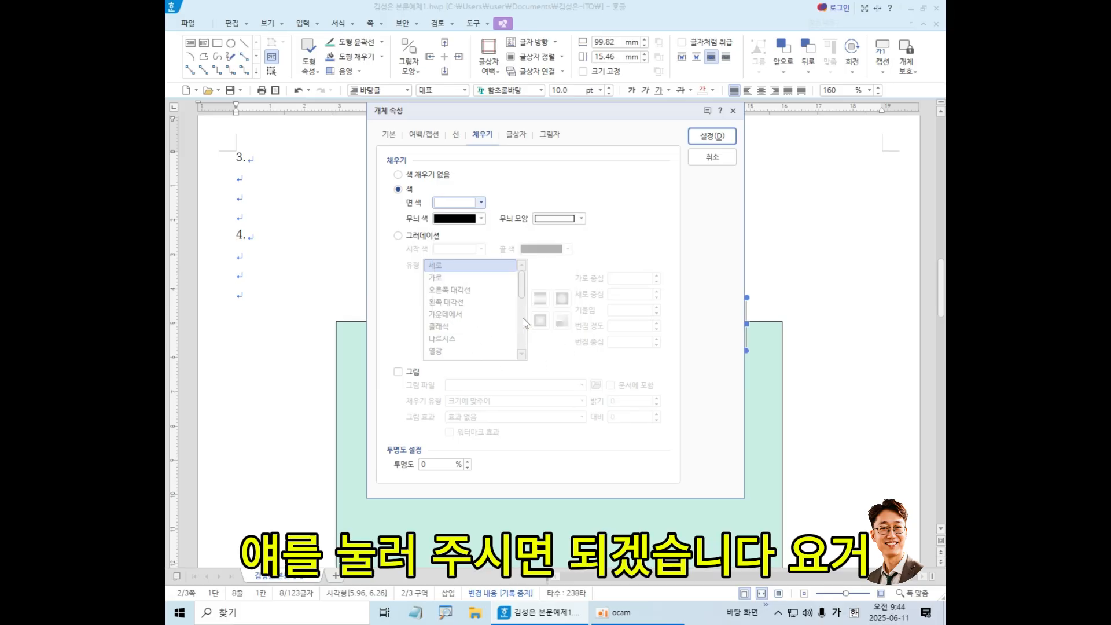
pyautogui.click(480, 202)
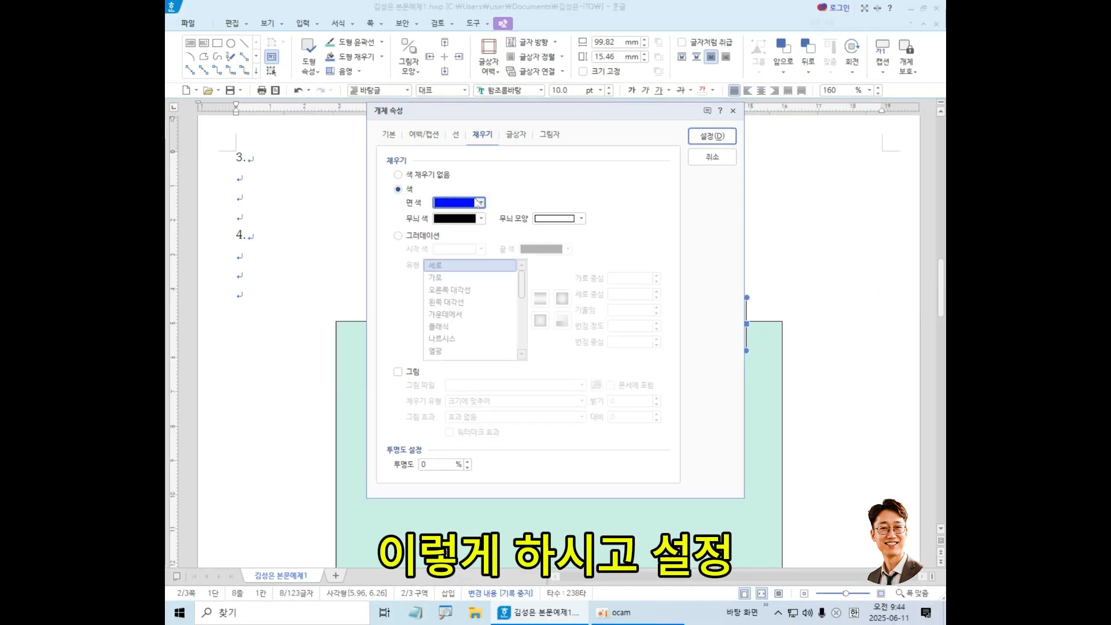
pyautogui.click(715, 138)
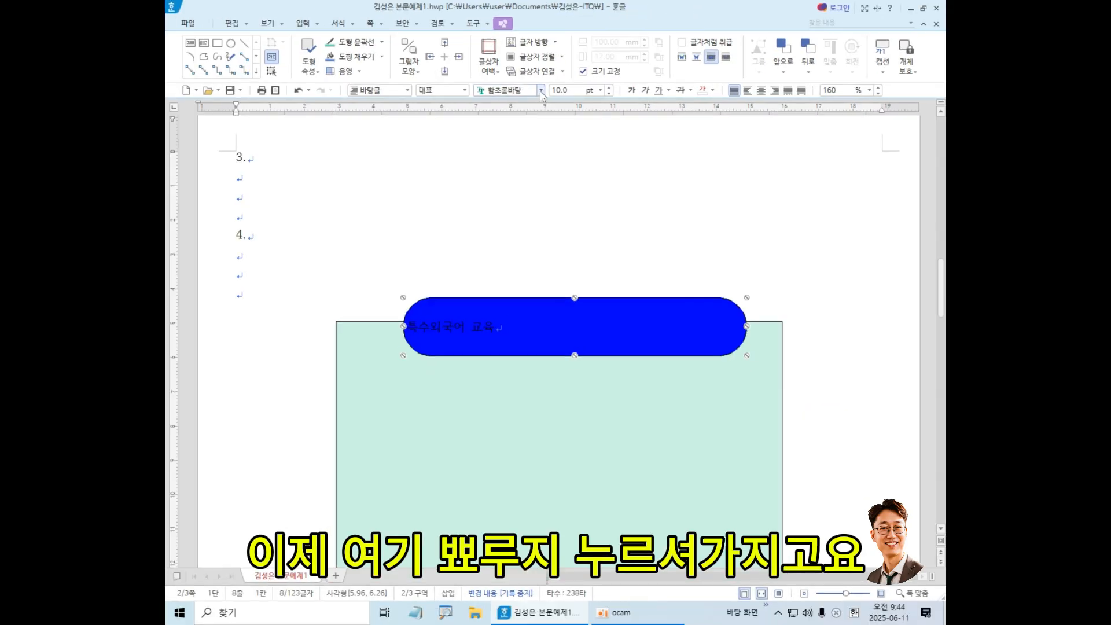
# Set the title text's font to 돋움 and its size to 22 pt.
pyautogui.click(540, 91)
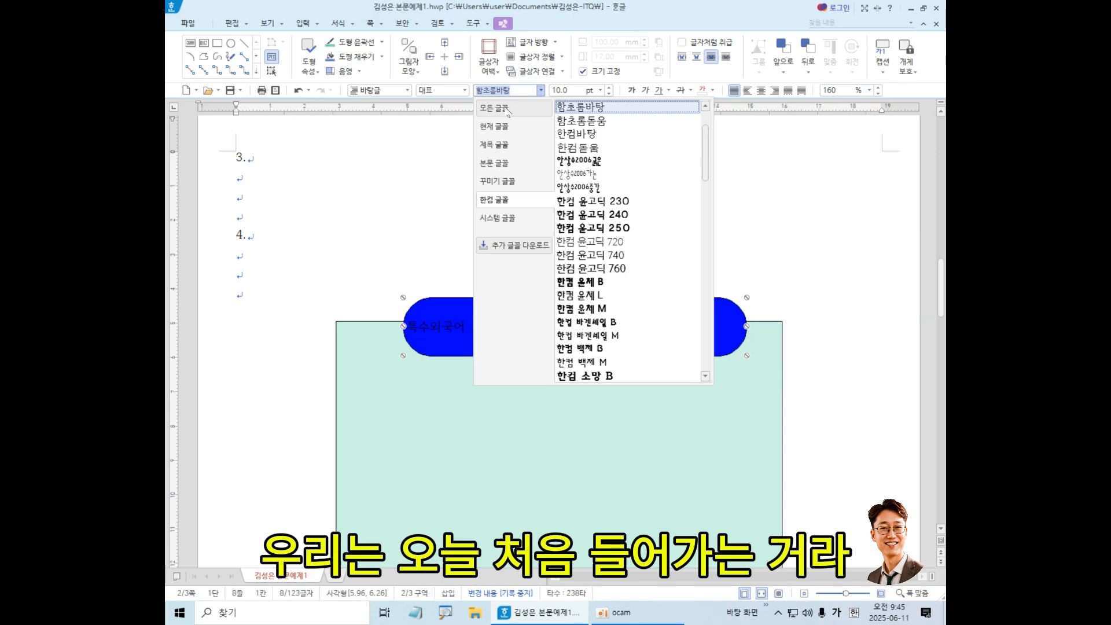
pyautogui.click(507, 110)
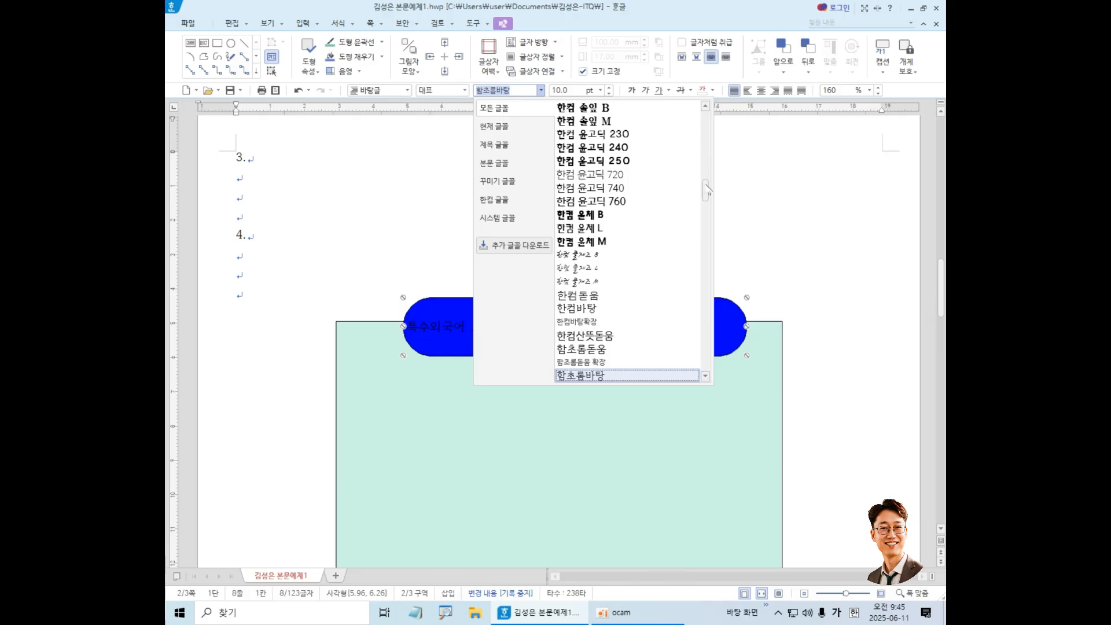
pyautogui.moveTo(707, 186); pyautogui.dragTo(707, 116)
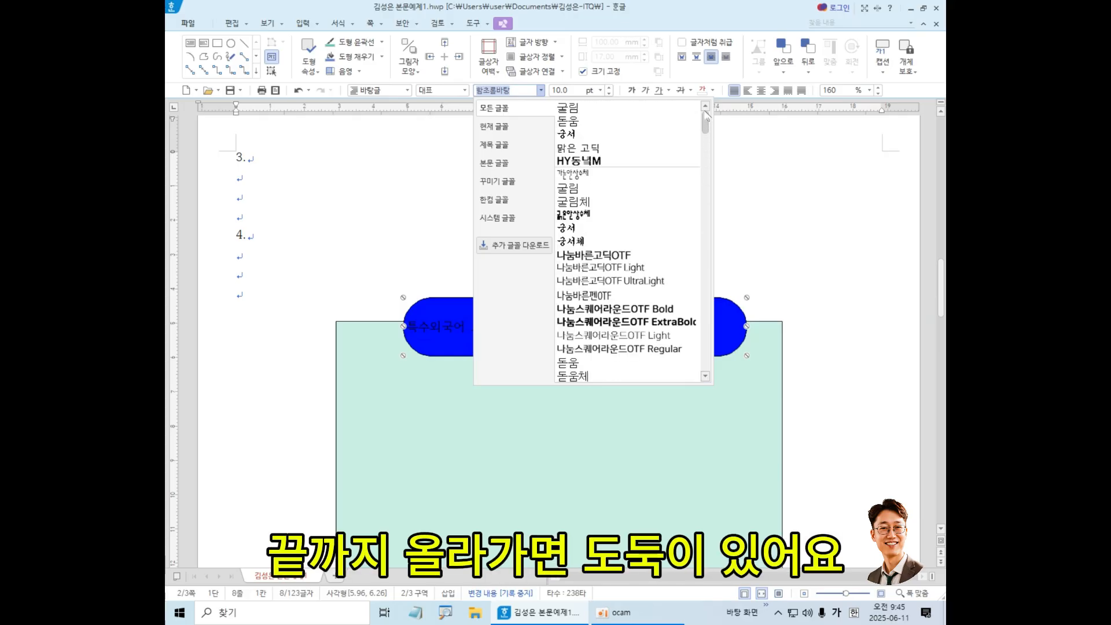
pyautogui.click(619, 123)
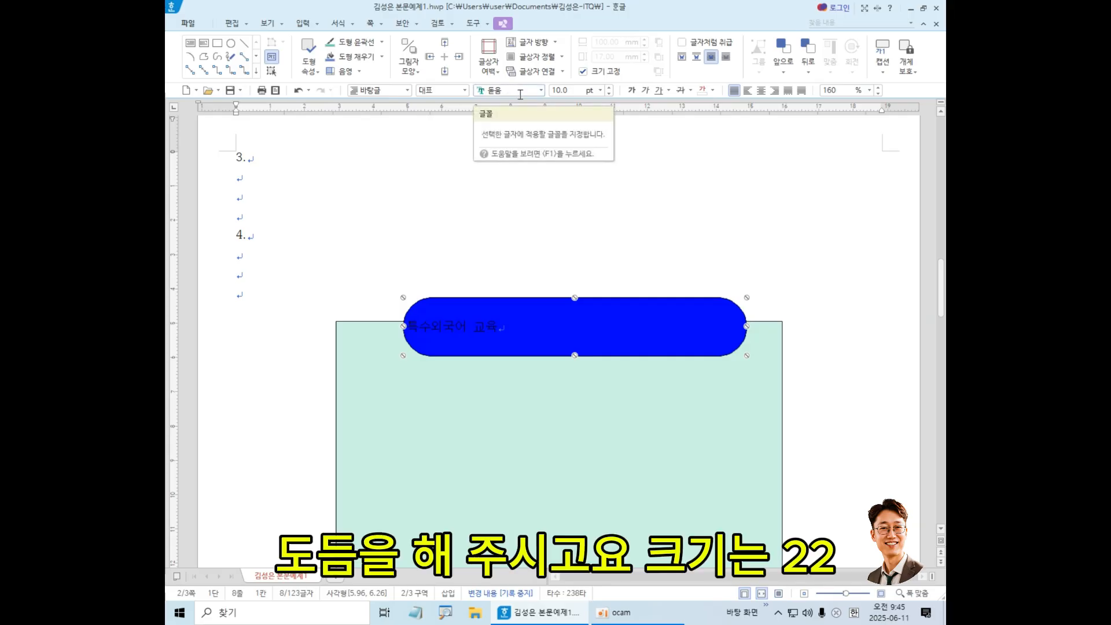
pyautogui.click(571, 90)
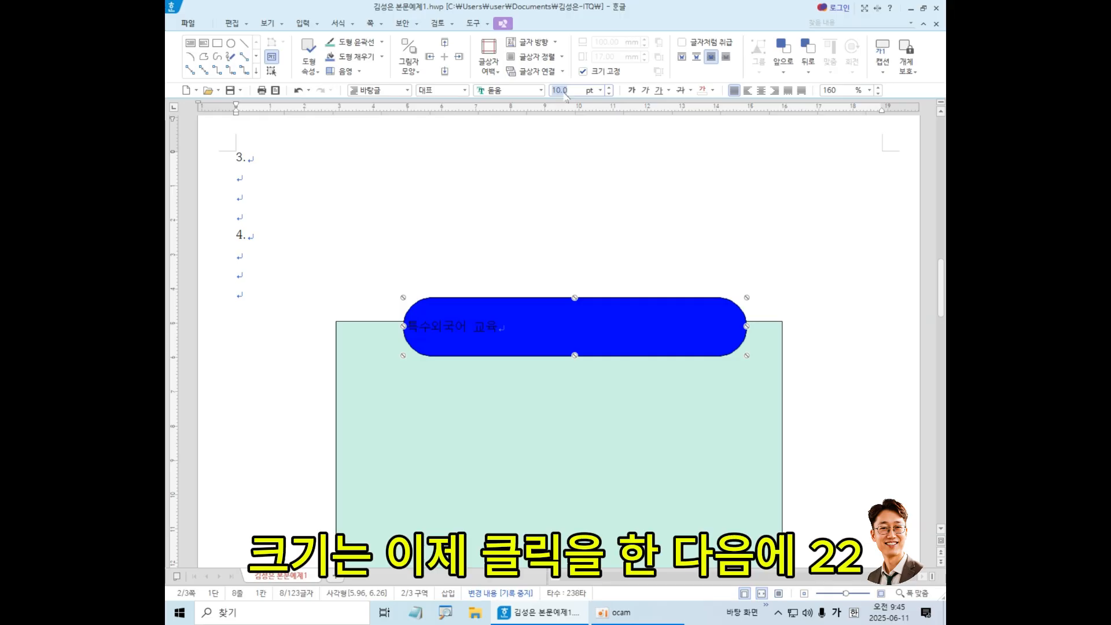
pyautogui.write('22')
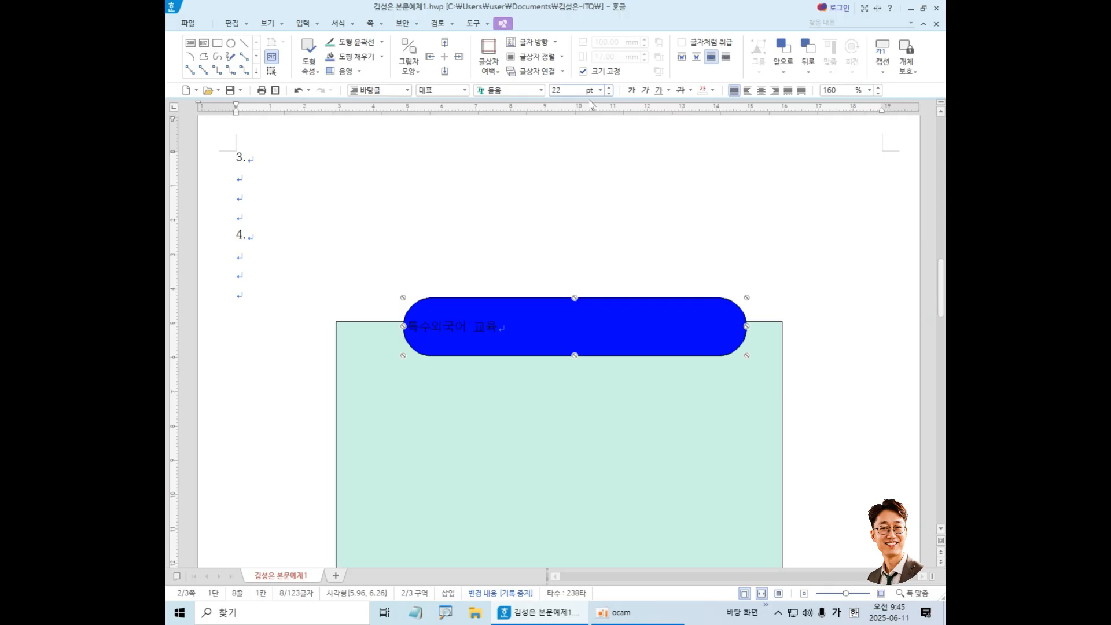
# Colour the title text white and centre it in the text box.
pyautogui.click(713, 92)
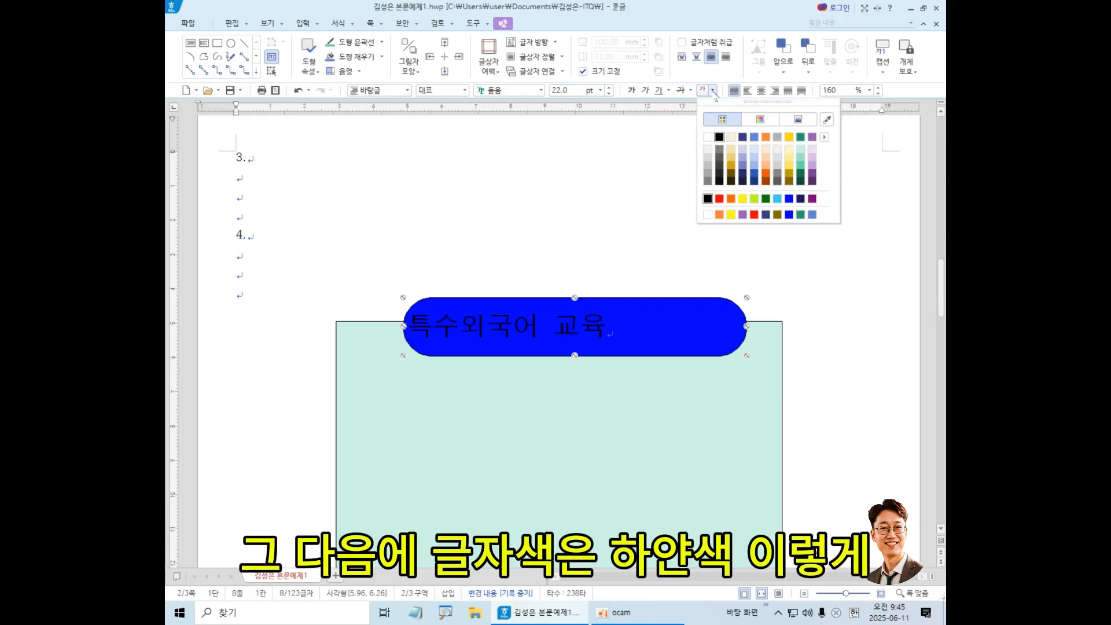
pyautogui.click(707, 141)
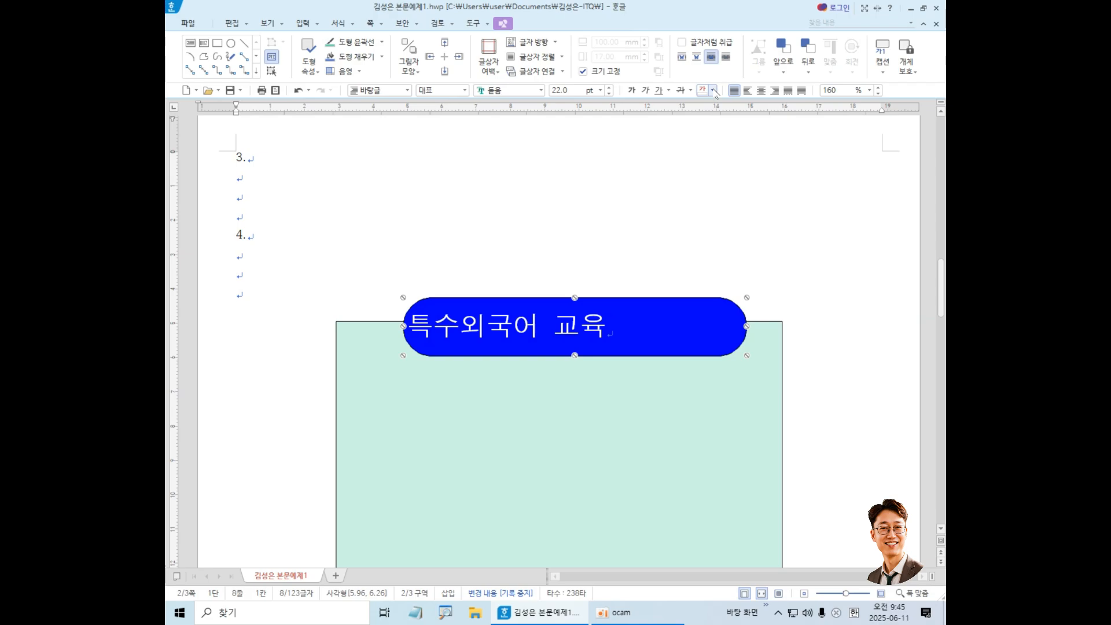
pyautogui.click(762, 90)
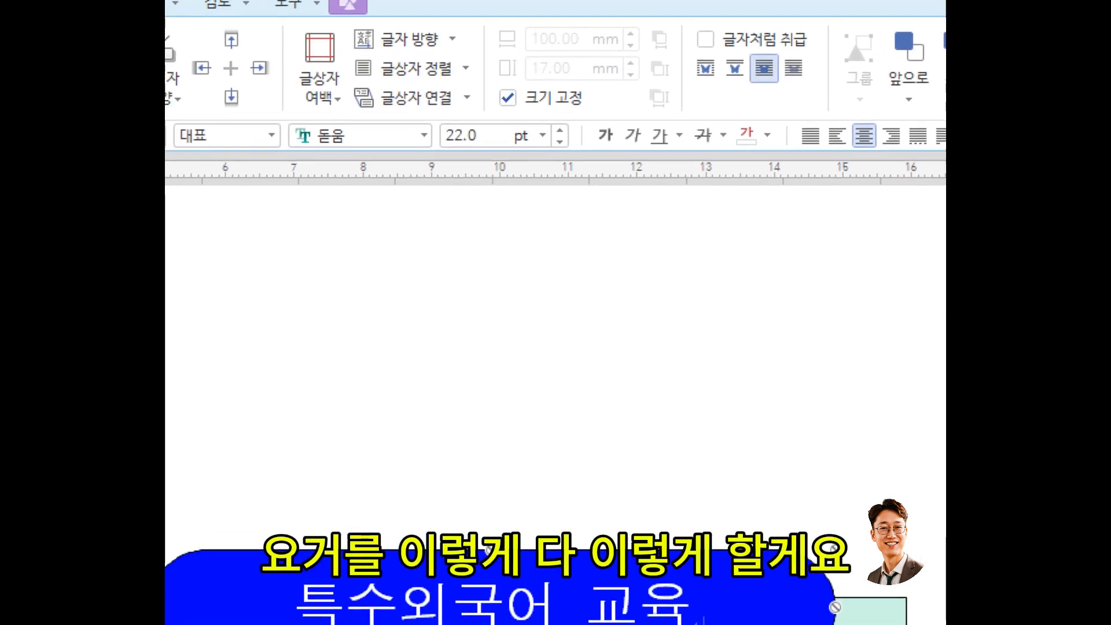
pyautogui.moveTo(316, 127)
pyautogui.mouseDown()
pyautogui.moveTo(352, 157)
pyautogui.moveTo(504, 168)
pyautogui.mouseUp()
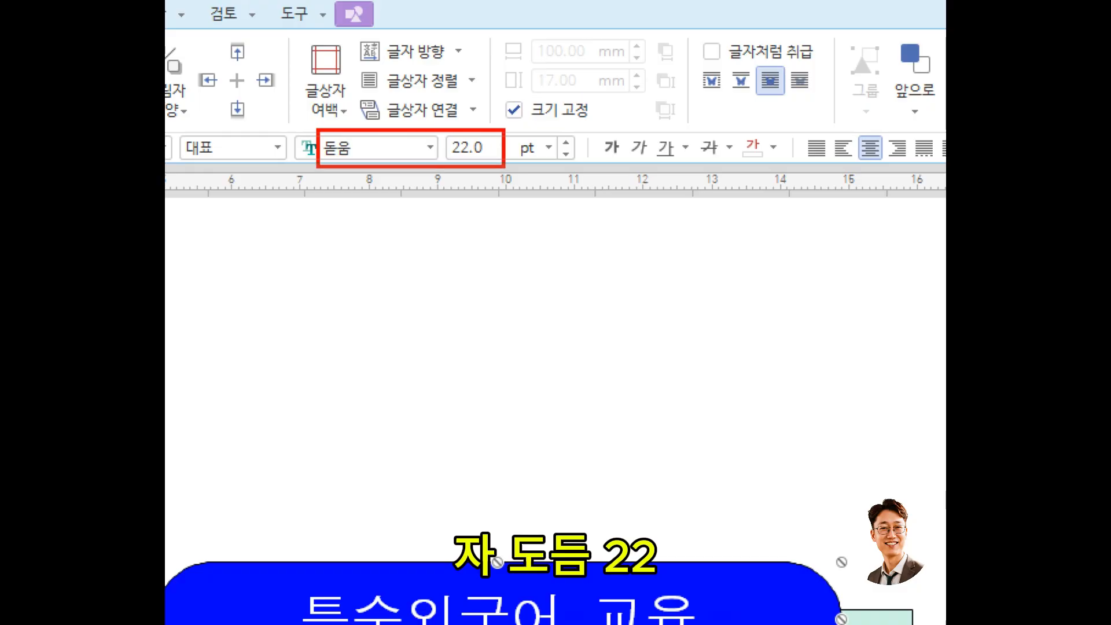
pyautogui.moveTo(737, 126)
pyautogui.mouseDown()
pyautogui.moveTo(749, 165)
pyautogui.moveTo(794, 166)
pyautogui.mouseUp()
pyautogui.moveTo(848, 125); pyautogui.dragTo(899, 167)
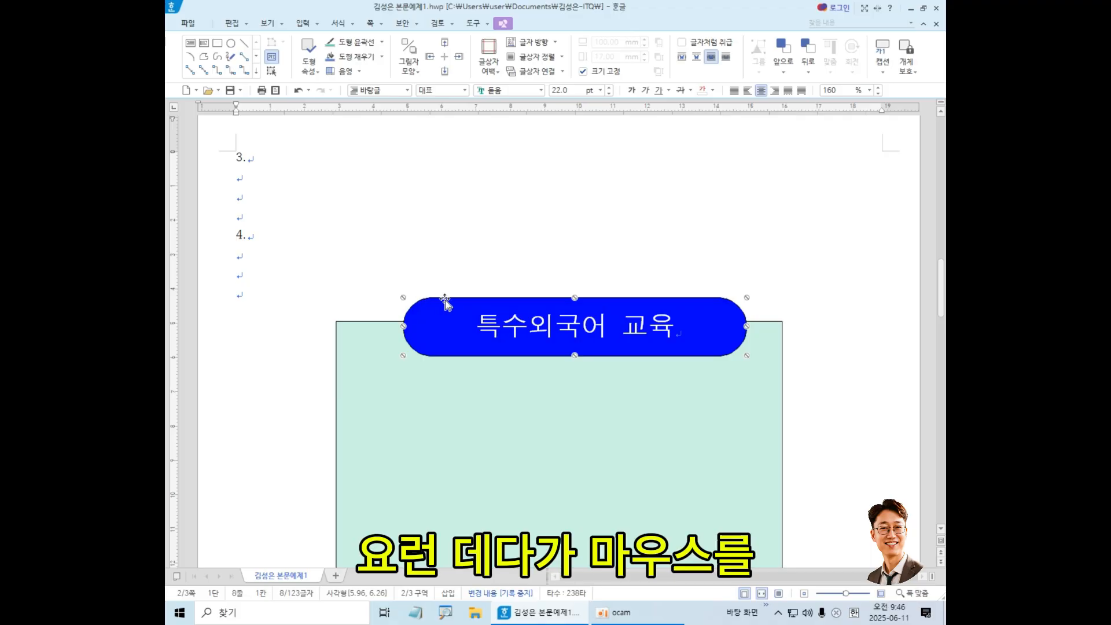
# Reposition the blue title text box so it is horizontally centred across the green rectangle's upper edge.
pyautogui.moveTo(444, 301); pyautogui.dragTo(420, 291)
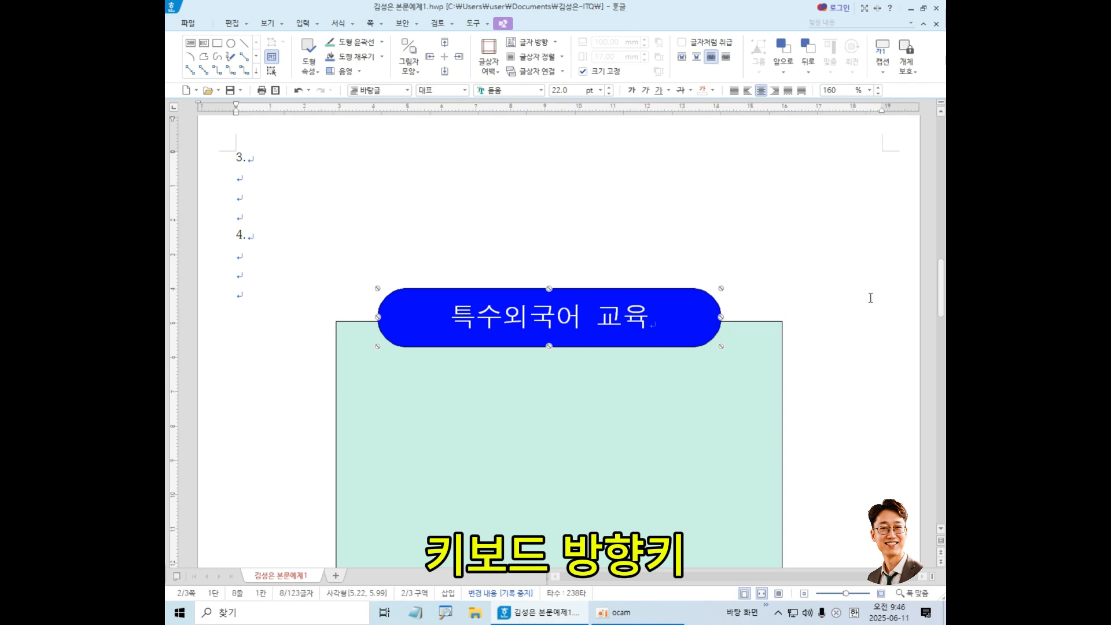
pyautogui.press('Down')
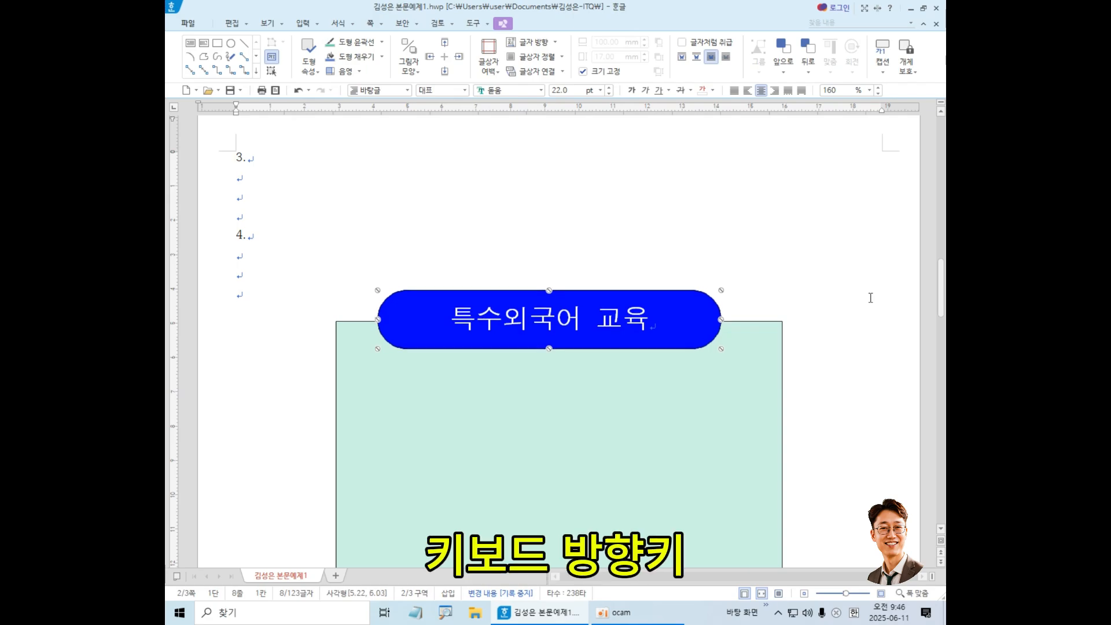
pyautogui.press('Down')
pyautogui.press('Right')
pyautogui.press('Right')
pyautogui.press('Right')
pyautogui.press('Right')
pyautogui.press('Right')
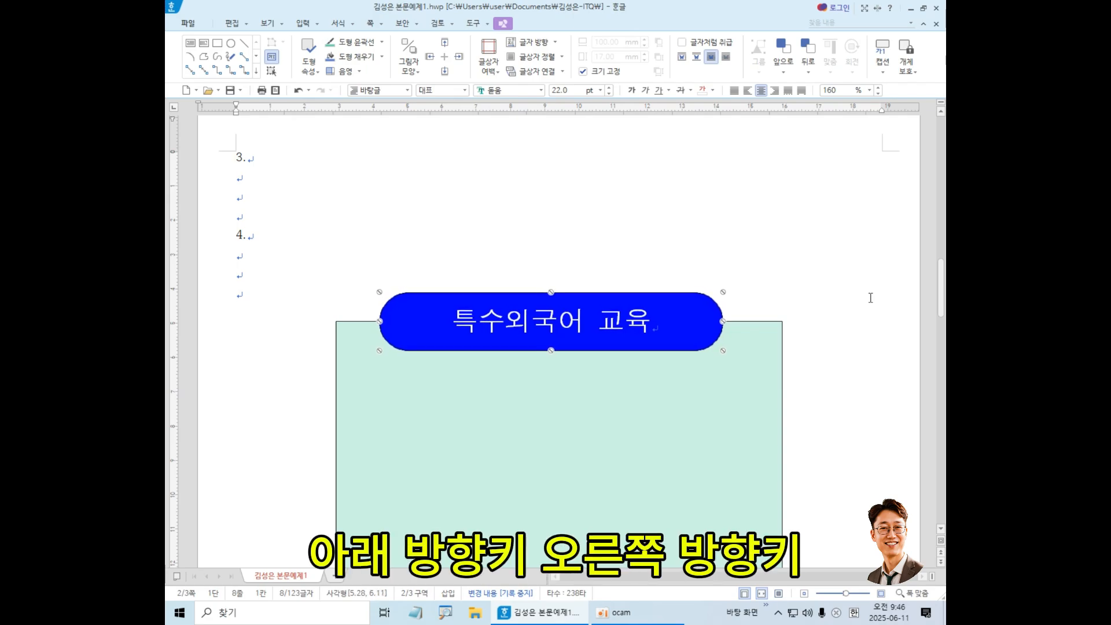
pyautogui.press('Right')
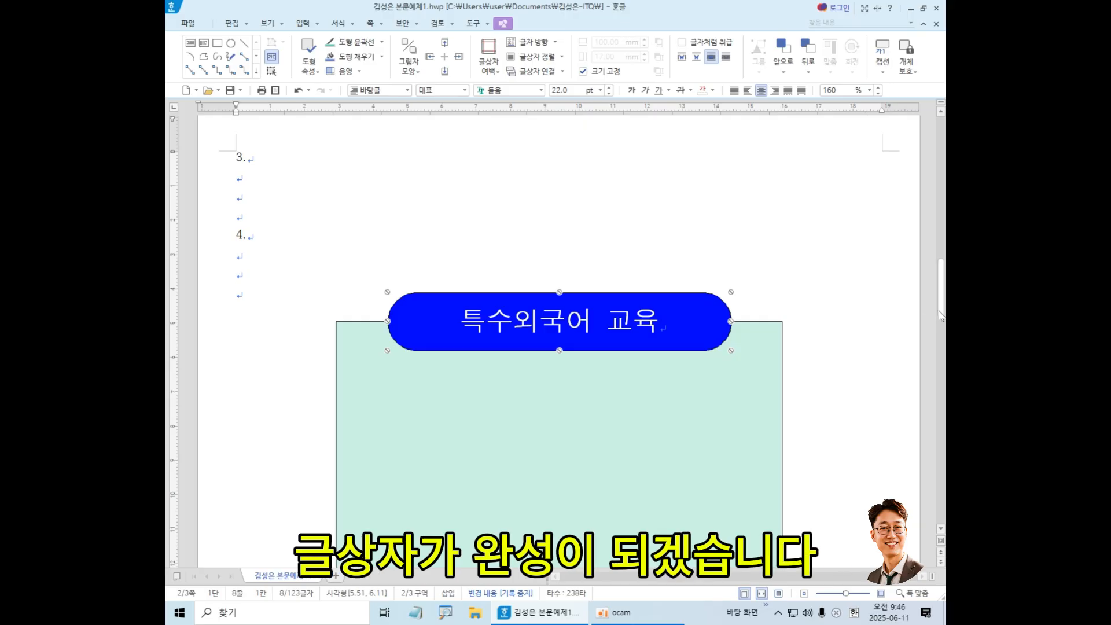
pyautogui.scroll(-3, 941, 307)
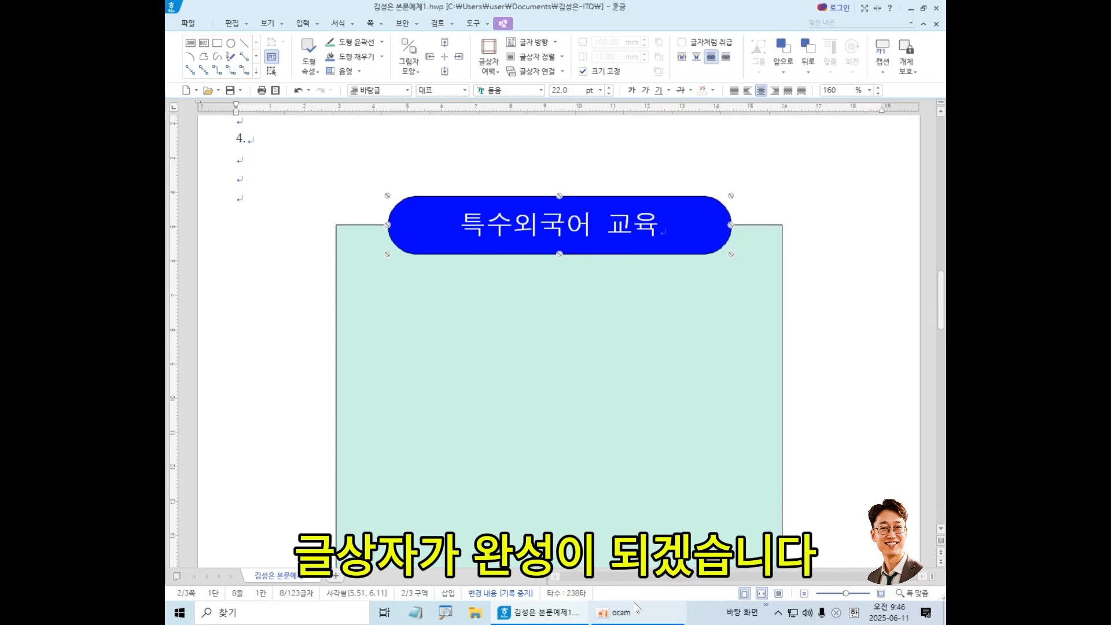
pyautogui.click(649, 620)
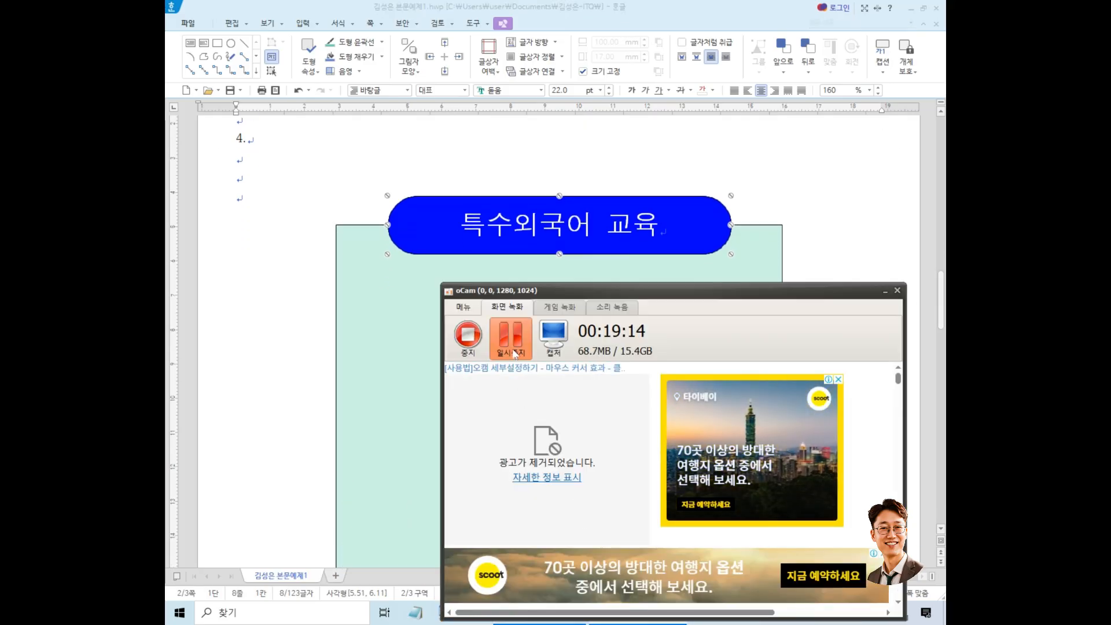
pyautogui.click(884, 291)
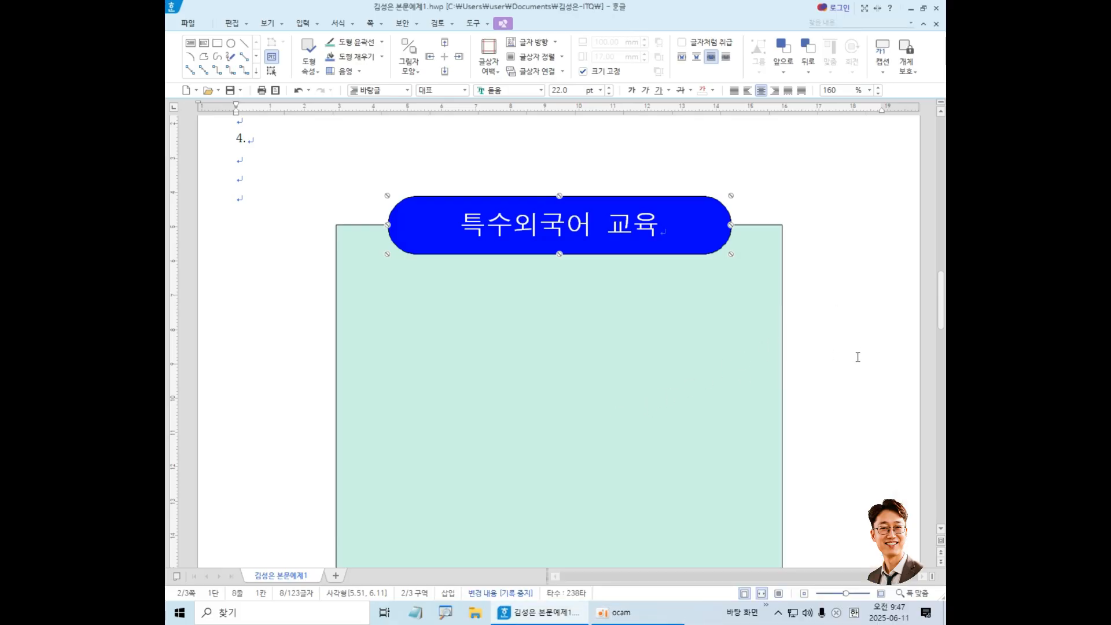
# Draw a rectangle (직사각형) about 121 mm wide and 44 mm high inside the green rectangle, just below the title box.
pyautogui.press('Escape')
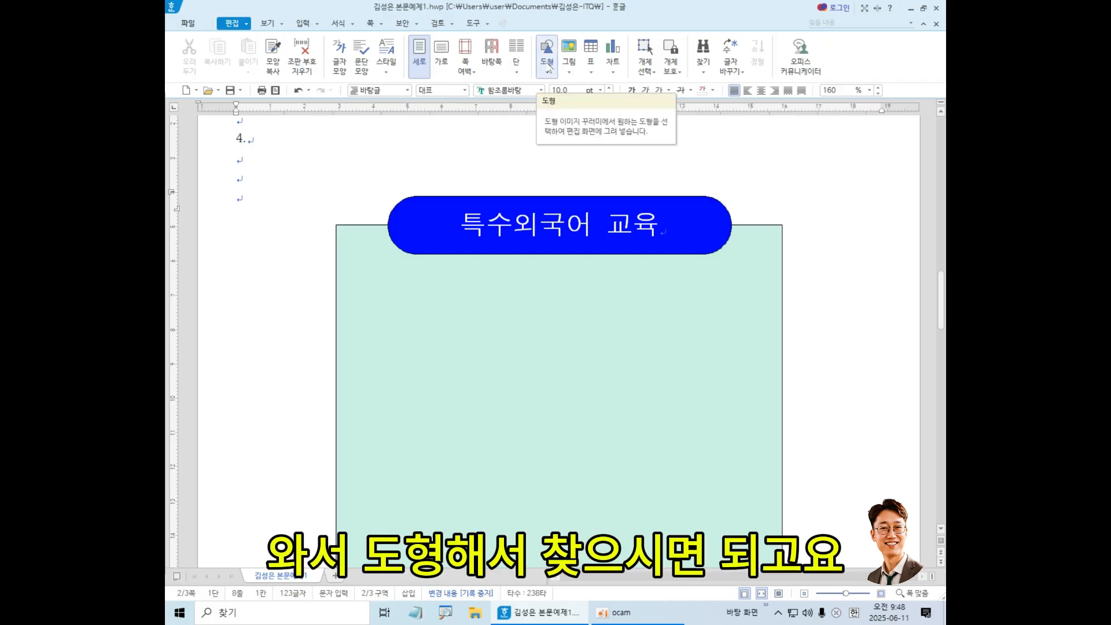
pyautogui.click(434, 199)
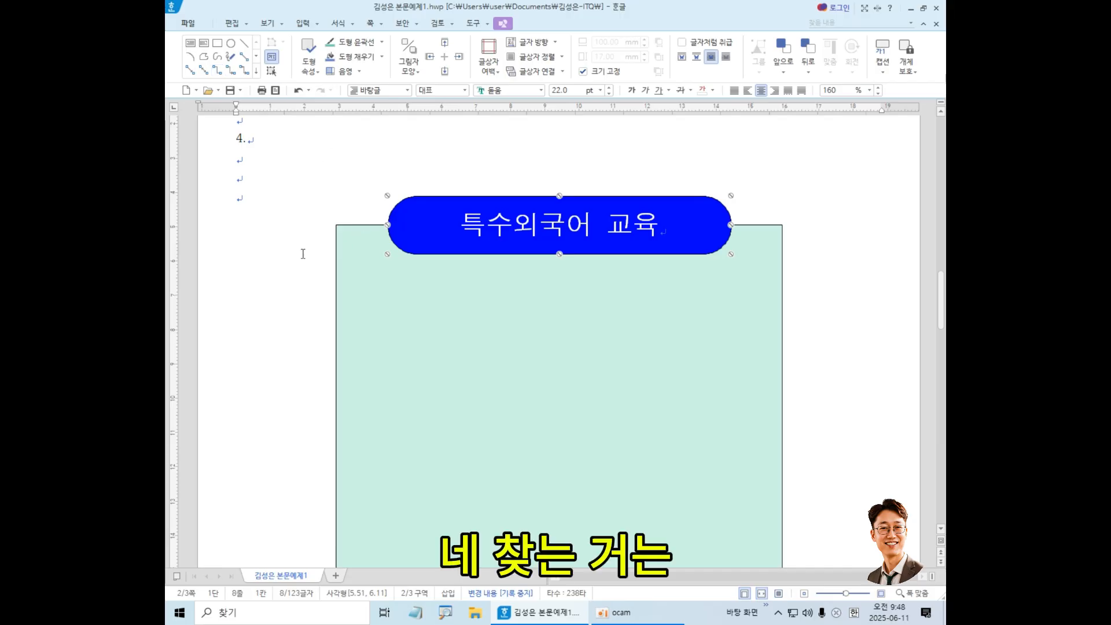
pyautogui.click(246, 198)
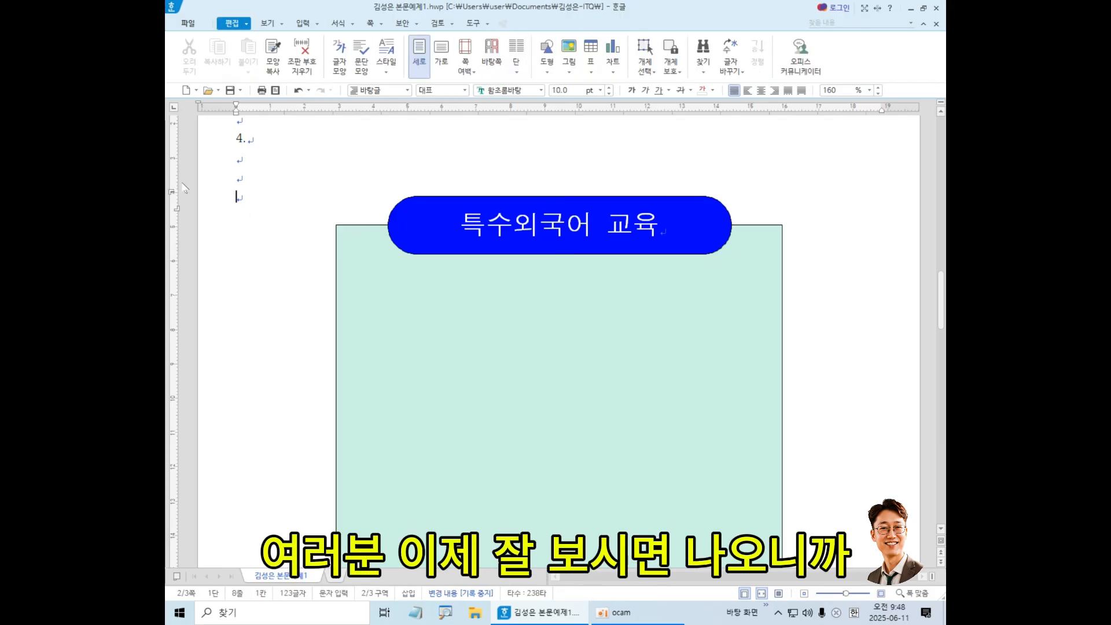
pyautogui.click(243, 176)
pyautogui.click(239, 197)
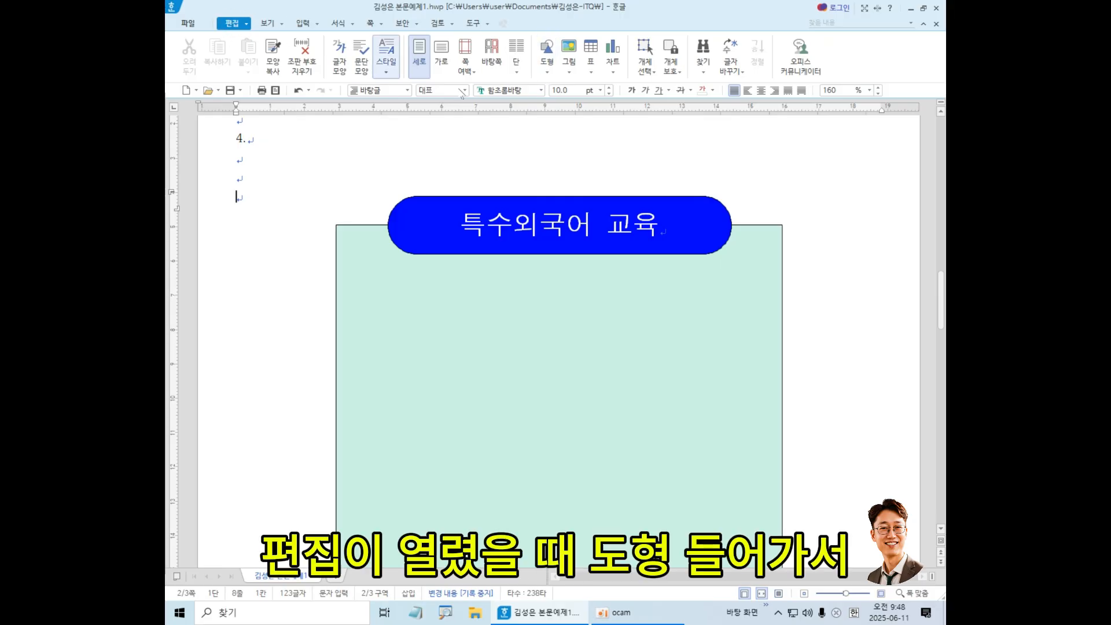
pyautogui.click(548, 72)
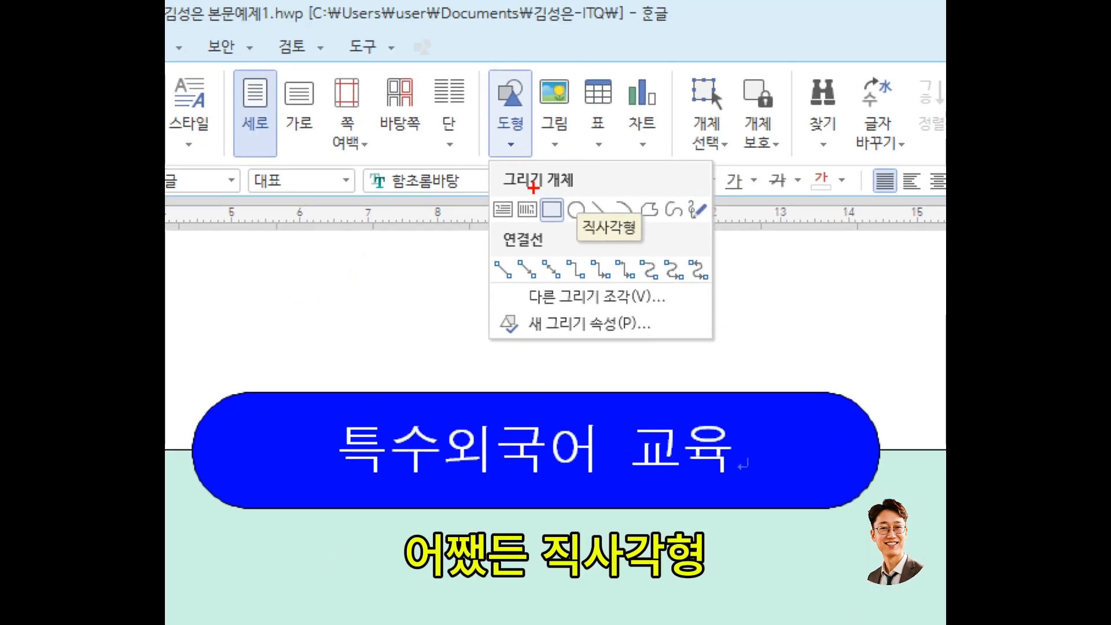
pyautogui.moveTo(533, 187); pyautogui.dragTo(568, 232)
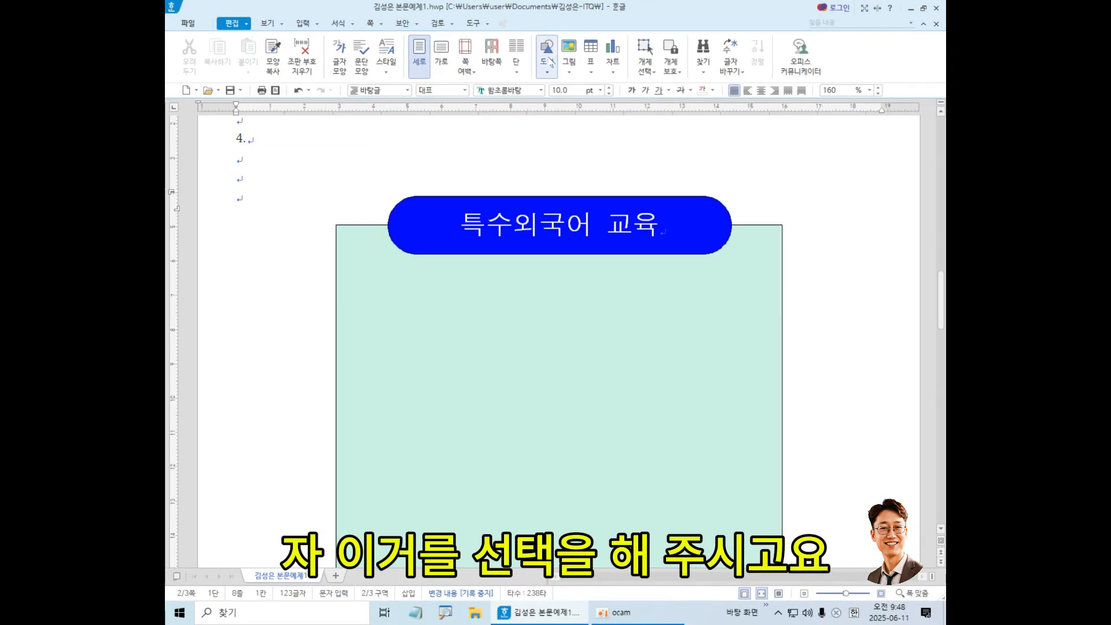
pyautogui.click(510, 127)
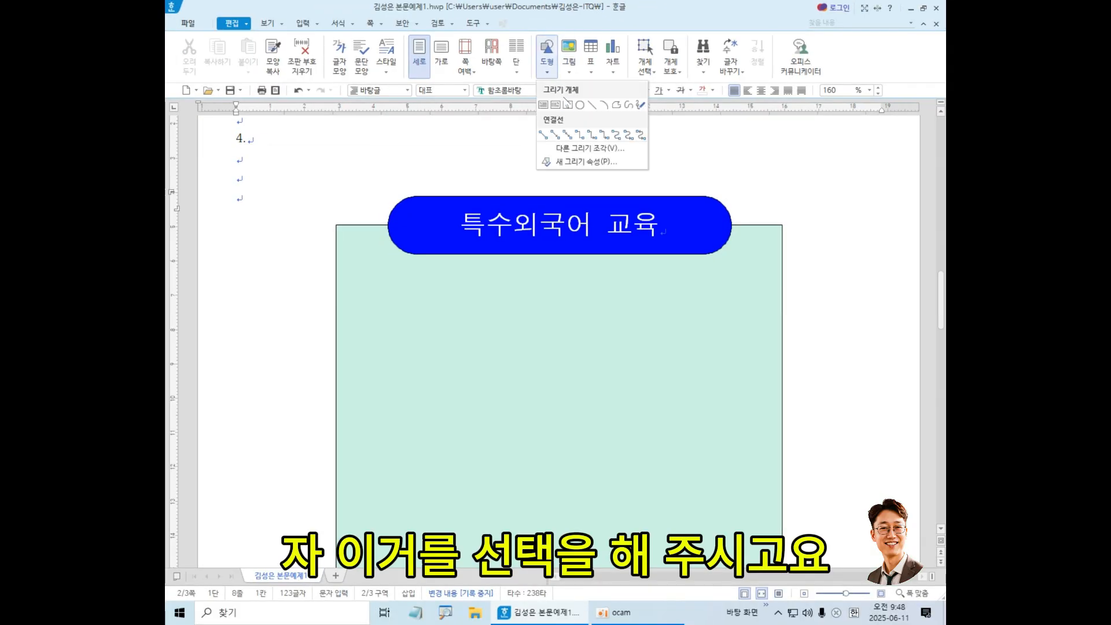
pyautogui.click(568, 106)
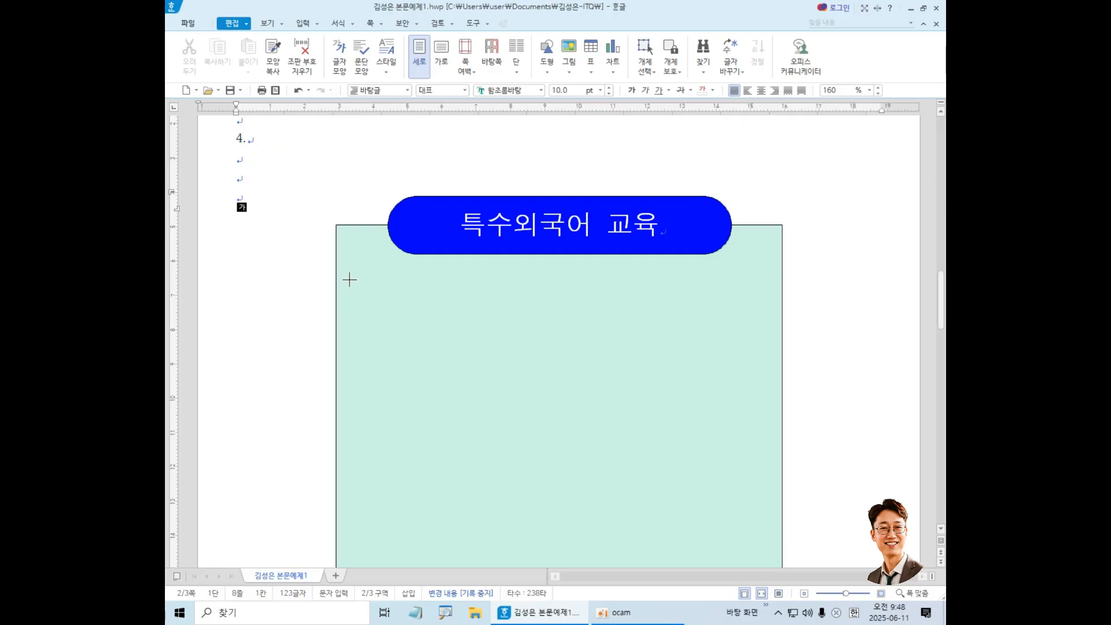
pyautogui.moveTo(350, 282)
pyautogui.mouseDown()
pyautogui.moveTo(433, 347)
pyautogui.moveTo(737, 414)
pyautogui.moveTo(767, 432)
pyautogui.mouseUp()
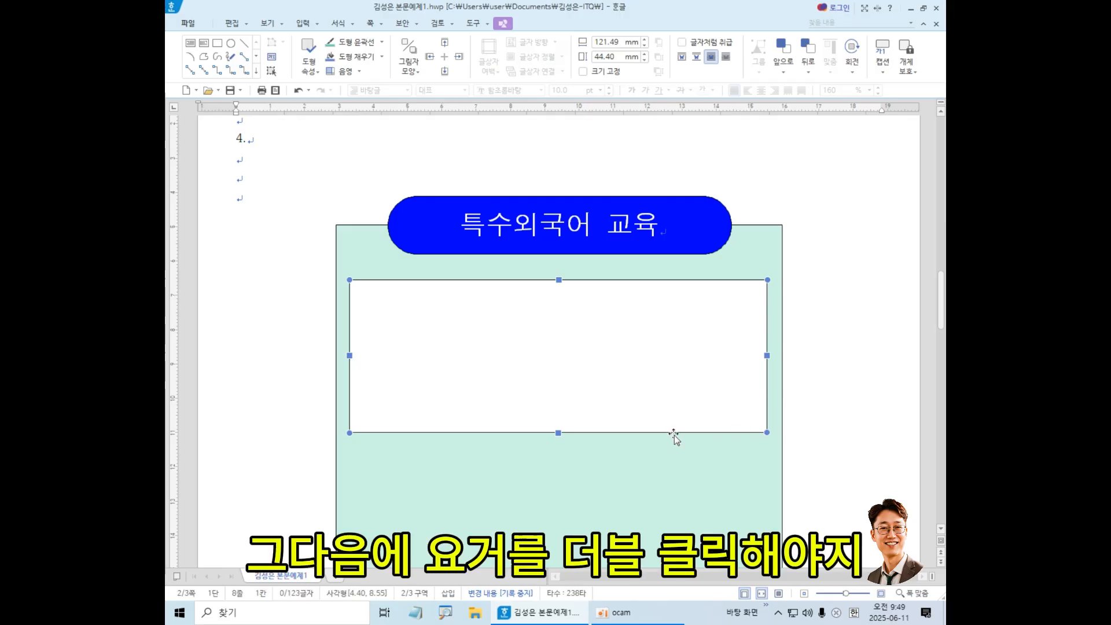
# Set the new inner rectangle's width to 120 mm and height to 50 mm, and lock its size (크기 고정).
pyautogui.doubleClick(540, 330)
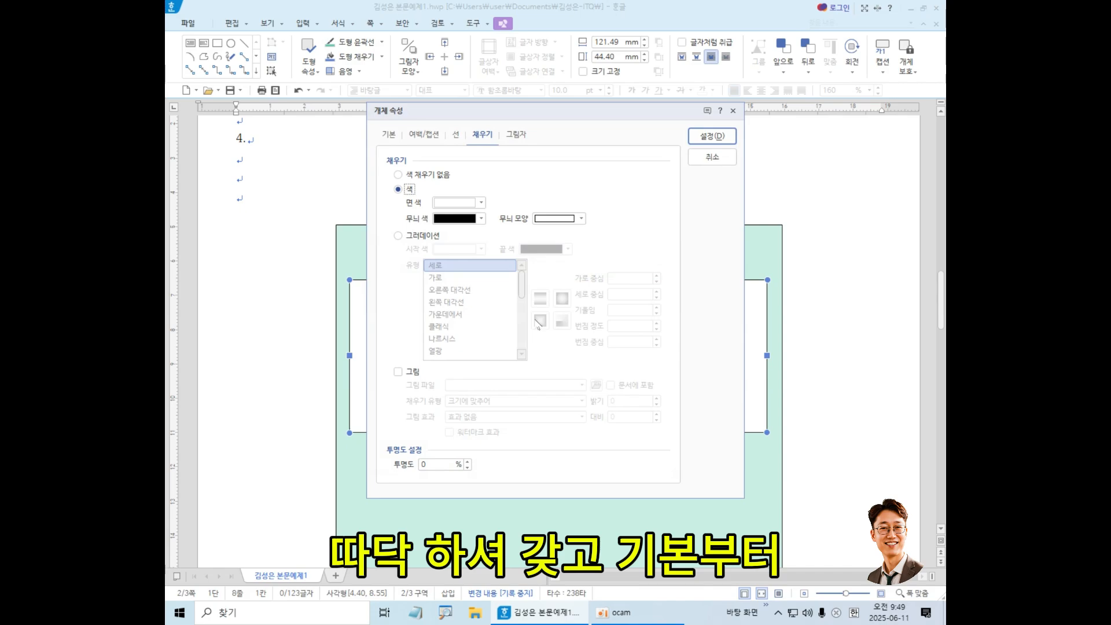
pyautogui.click(391, 137)
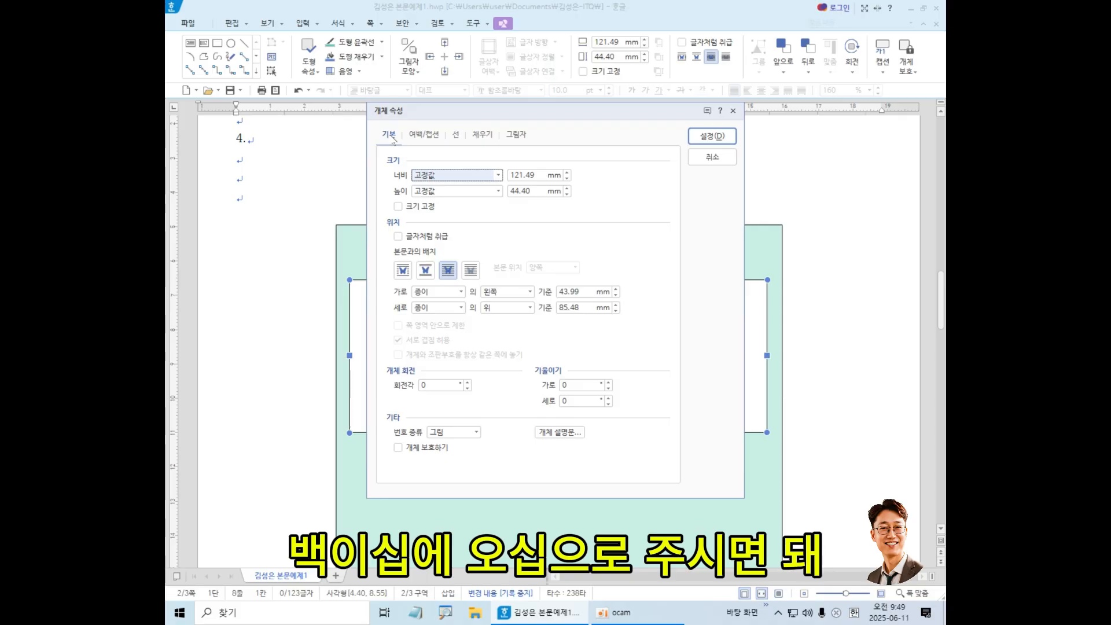
pyautogui.press('Tab')
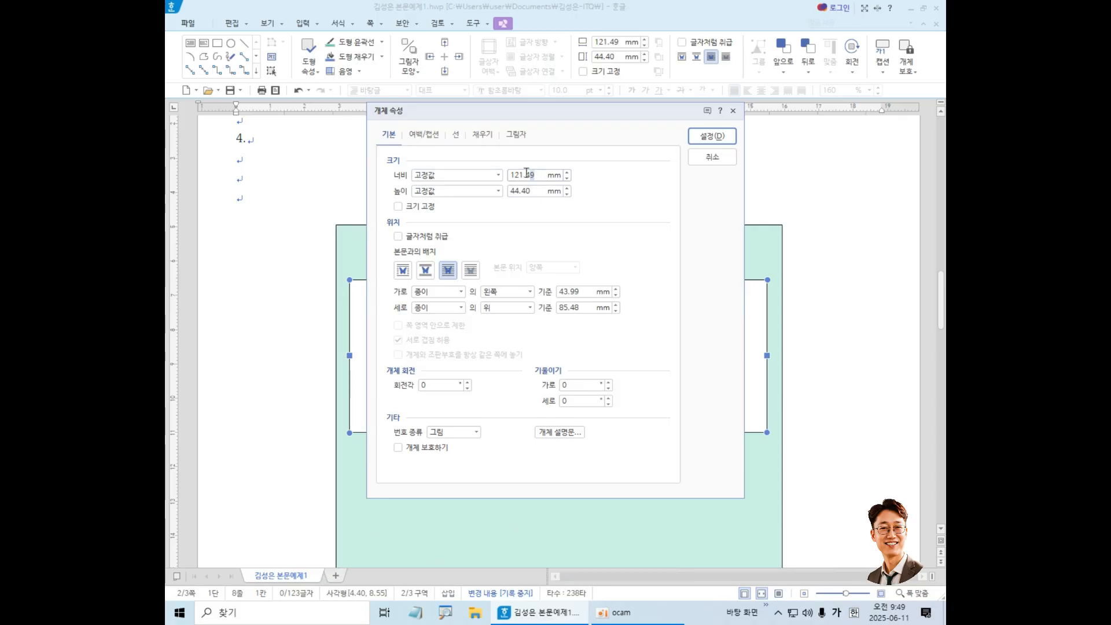
pyautogui.write('120')
pyautogui.press('Tab')
pyautogui.press('Tab')
pyautogui.write('5')
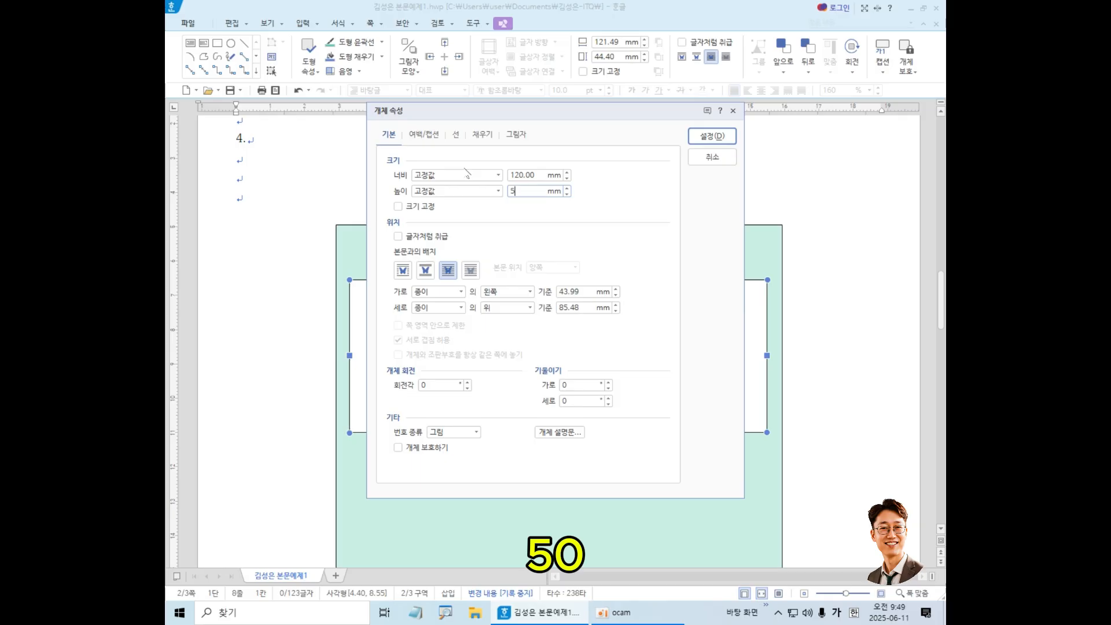
pyautogui.write('0')
pyautogui.click(432, 207)
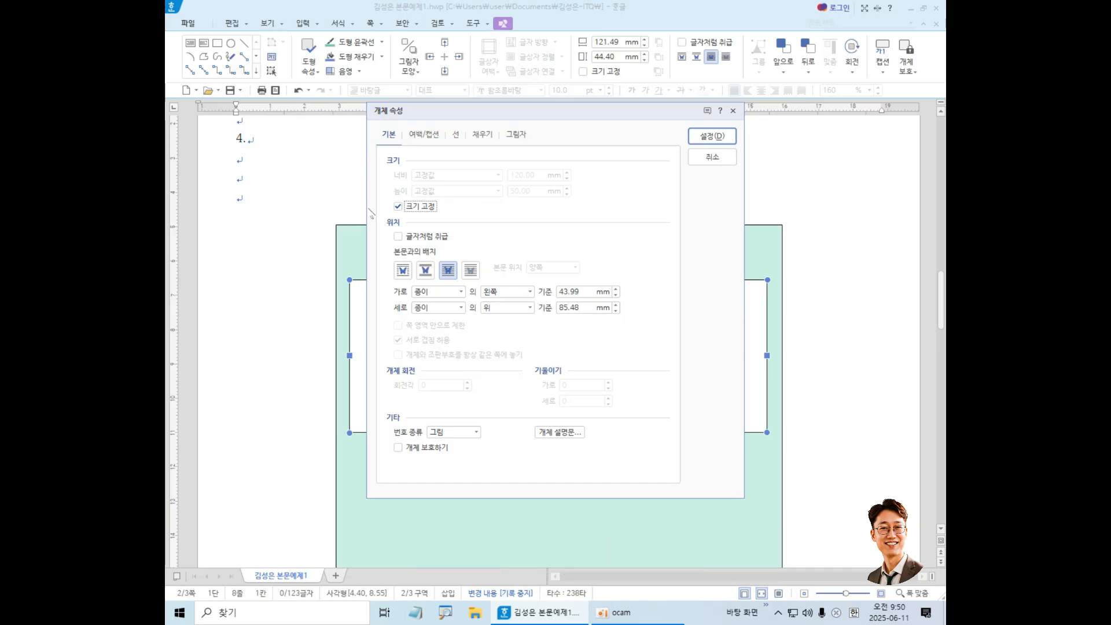
pyautogui.click(398, 206)
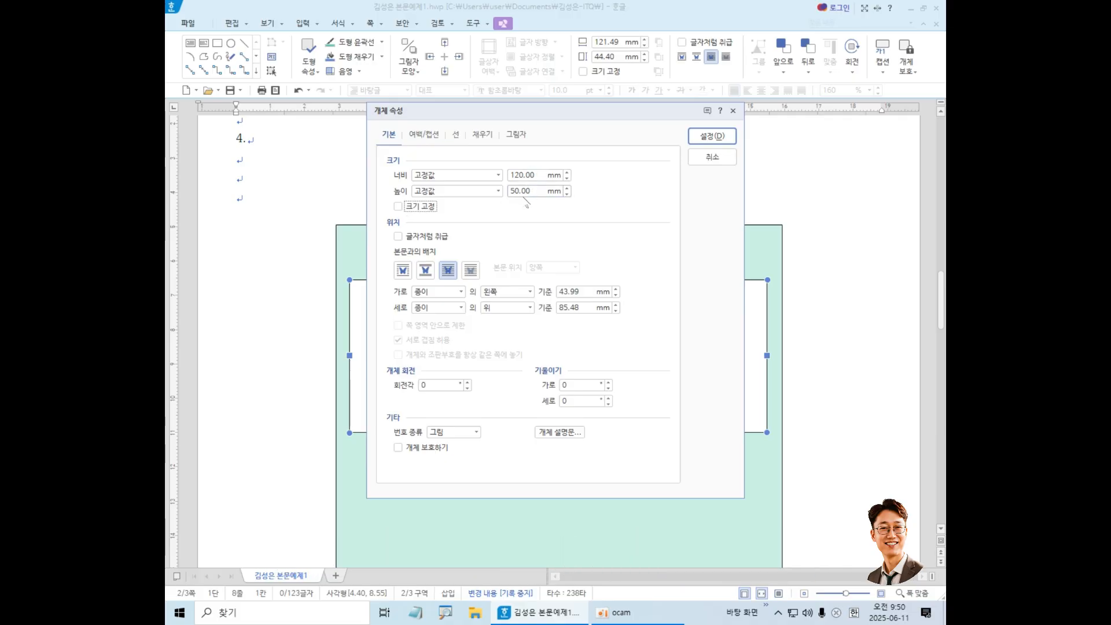
pyautogui.click(398, 206)
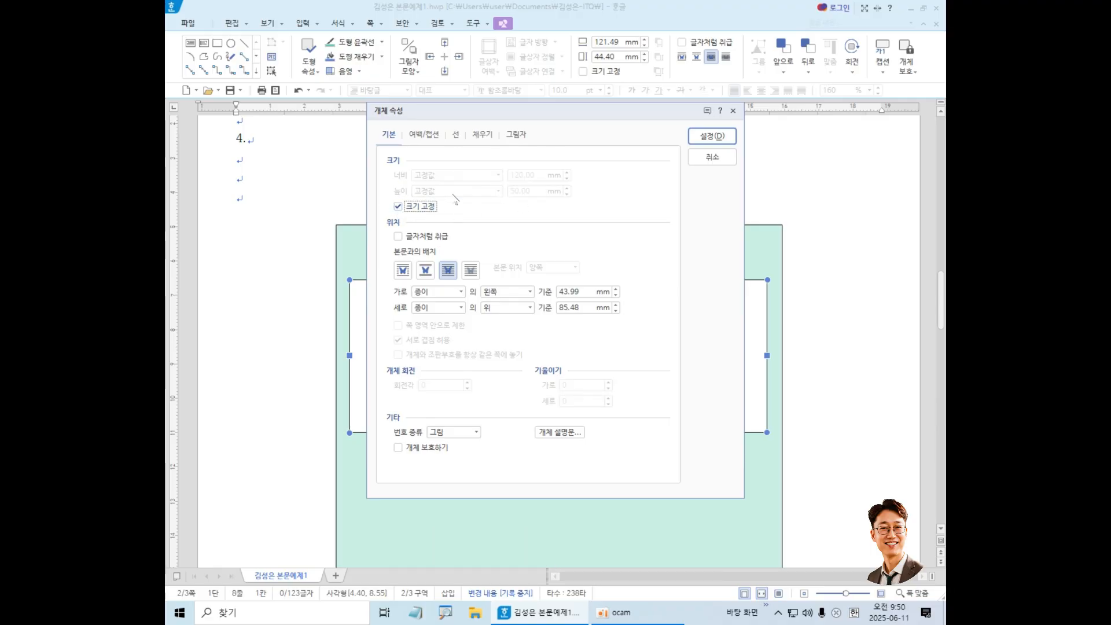
# Give the inner rectangle rounded corners (둥근 모양).
pyautogui.click(457, 134)
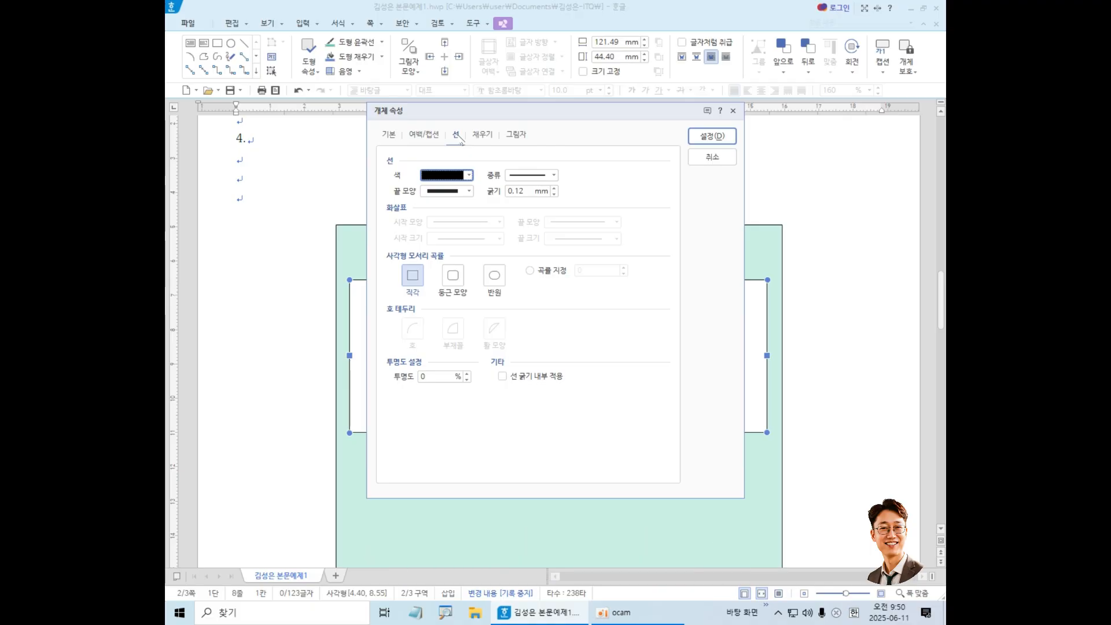
pyautogui.click(494, 276)
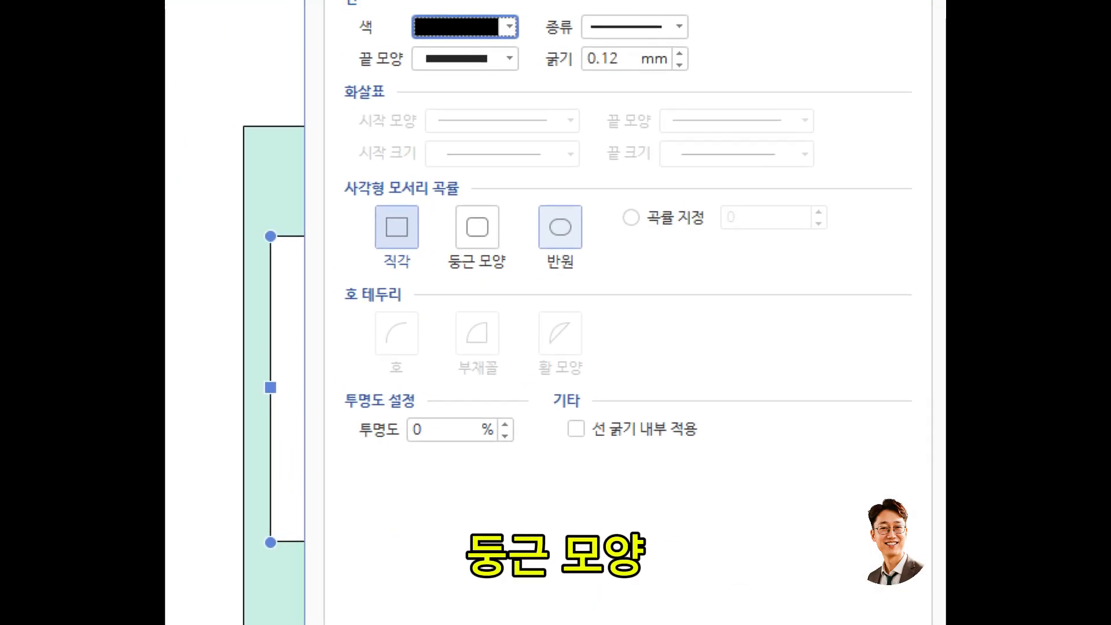
pyautogui.click(485, 239)
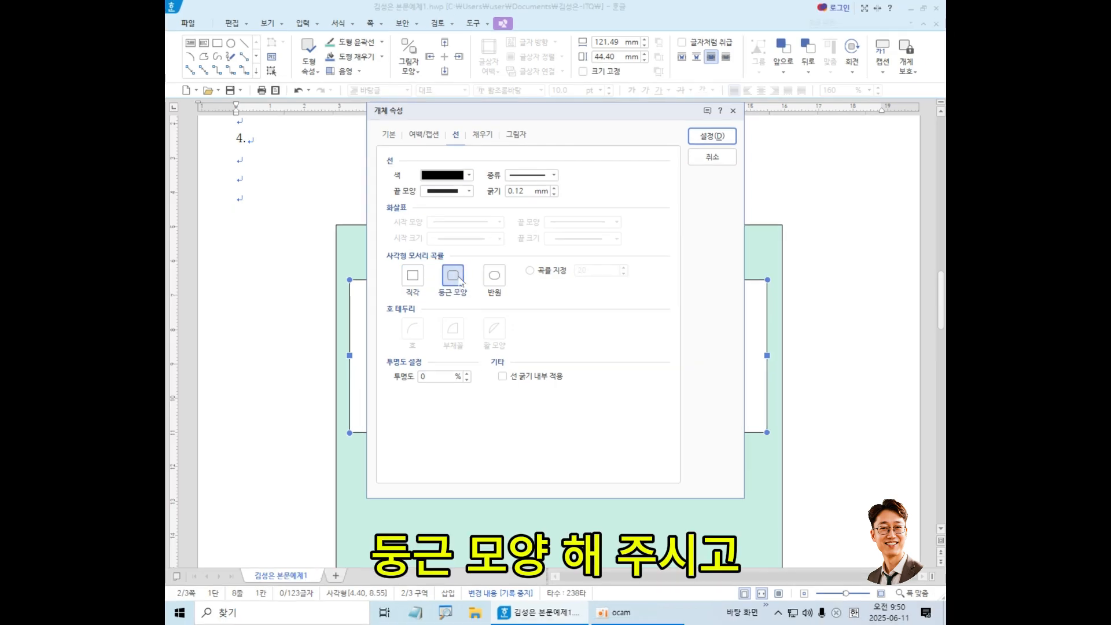
# Fill the inner rectangle with a light orange face colour (면 색) and apply the object properties.
pyautogui.click(483, 135)
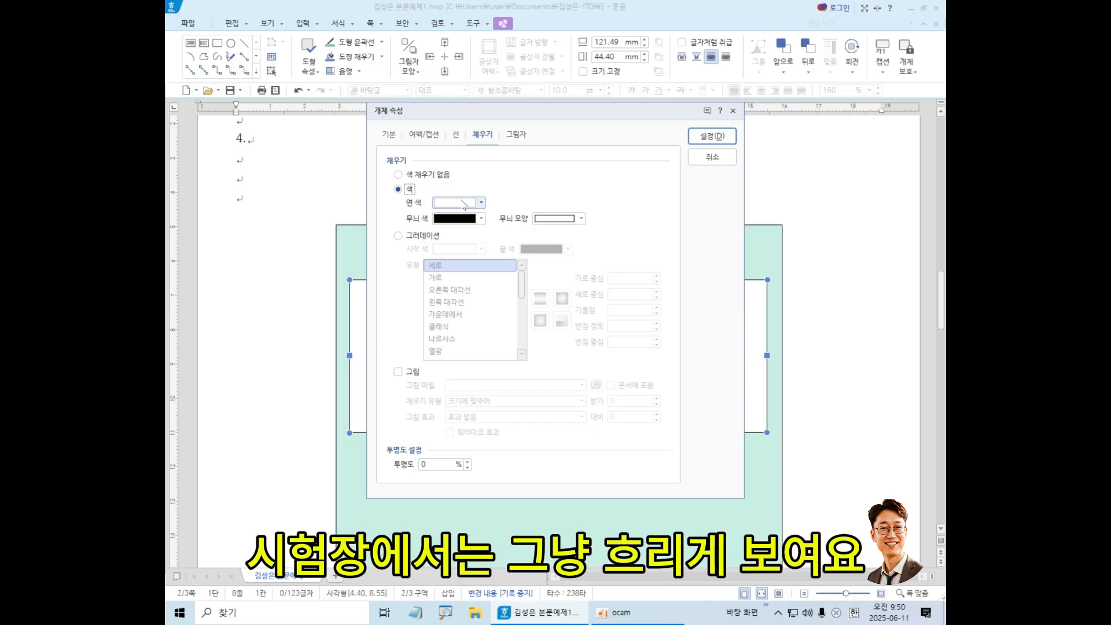
pyautogui.click(464, 205)
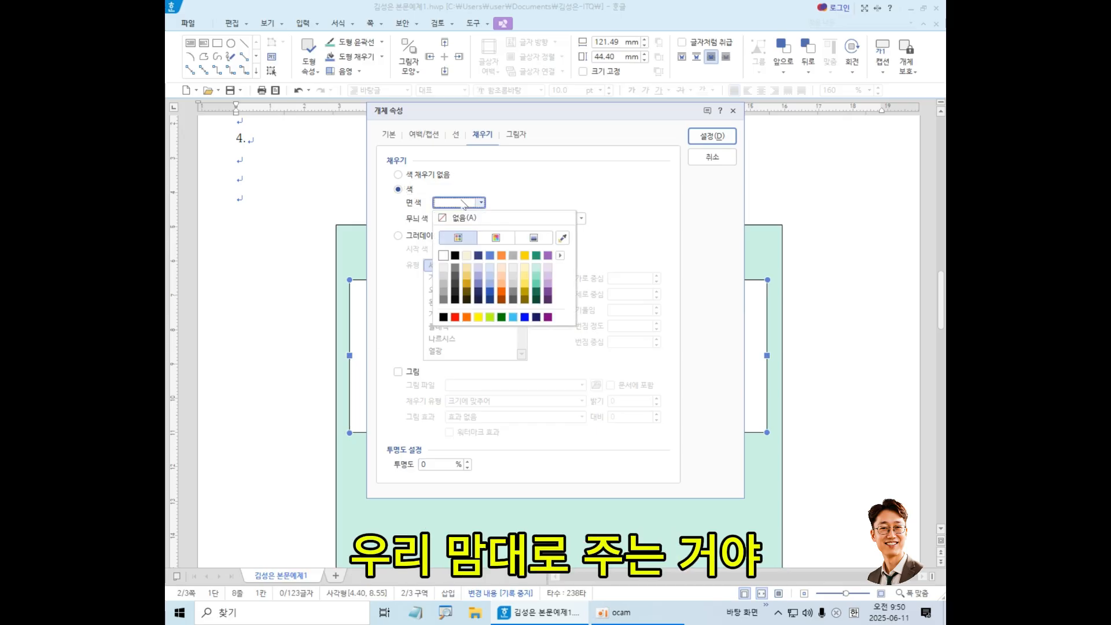
pyautogui.click(500, 275)
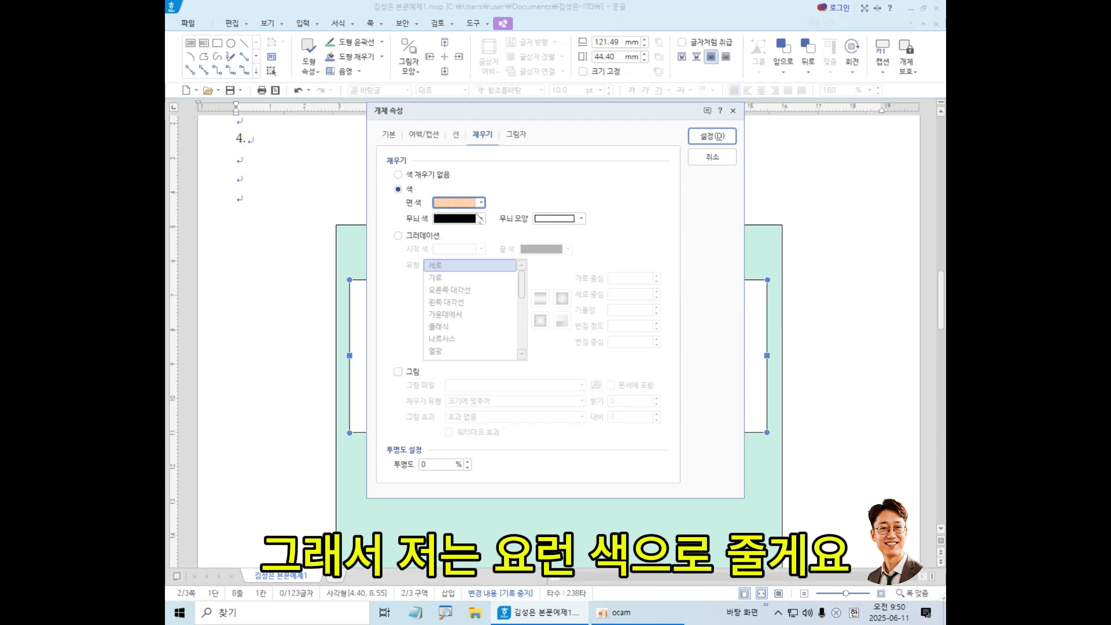
pyautogui.click(713, 136)
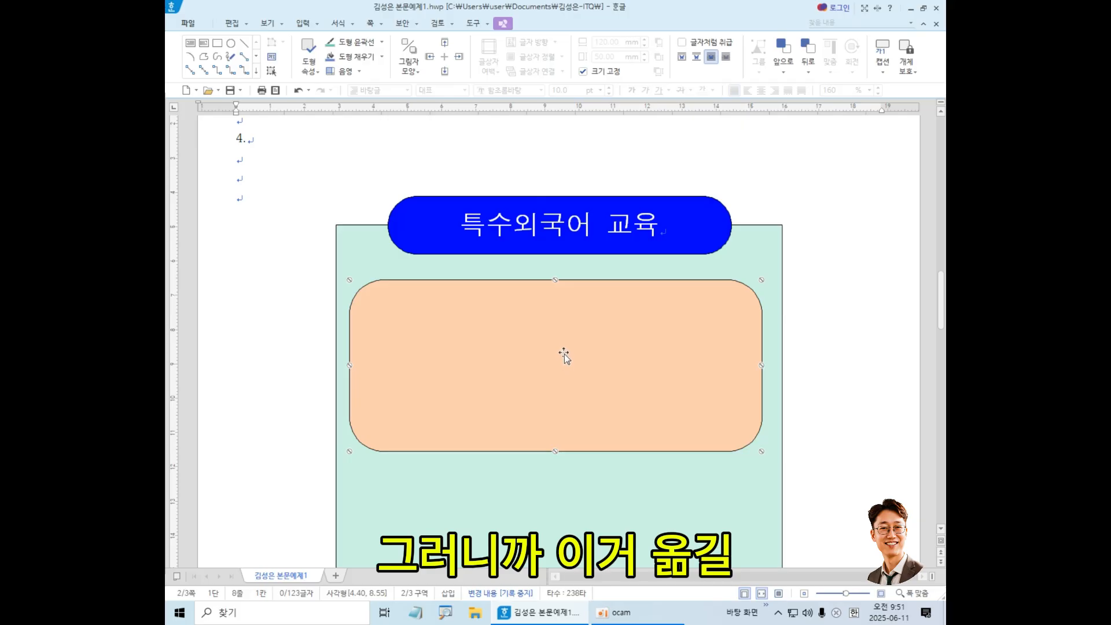
# Move the light orange rounded rectangle to centre it horizontally in the green rectangle, slightly closer to the title box.
pyautogui.moveTo(555, 348)
pyautogui.mouseDown()
pyautogui.moveTo(568, 387)
pyautogui.moveTo(542, 362)
pyautogui.moveTo(563, 346)
pyautogui.mouseUp()
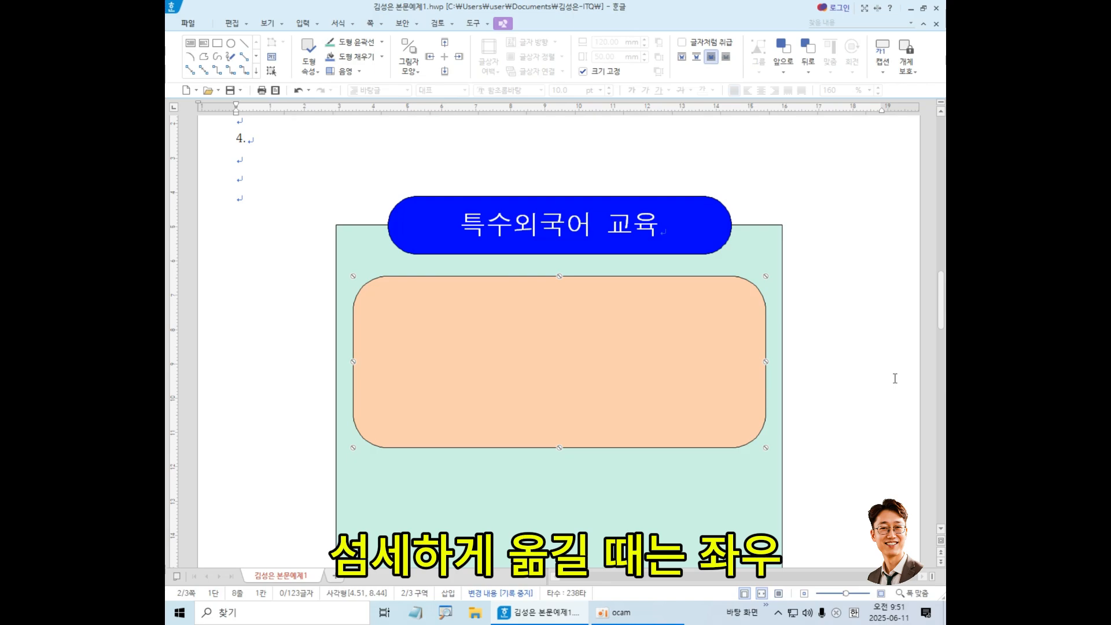
pyautogui.press('Left')
pyautogui.press('Right')
pyautogui.press('Right')
pyautogui.press('Left')
pyautogui.press('Left')
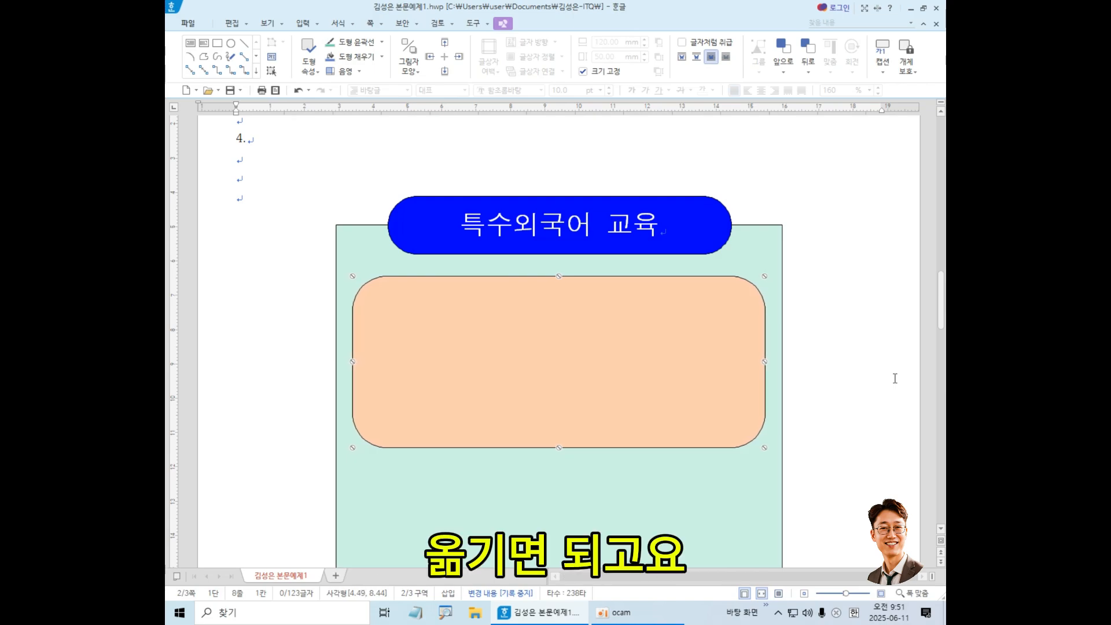
pyautogui.press('Right')
pyautogui.press('Right')
pyautogui.press('Left')
pyautogui.press('Left')
pyautogui.press('Left')
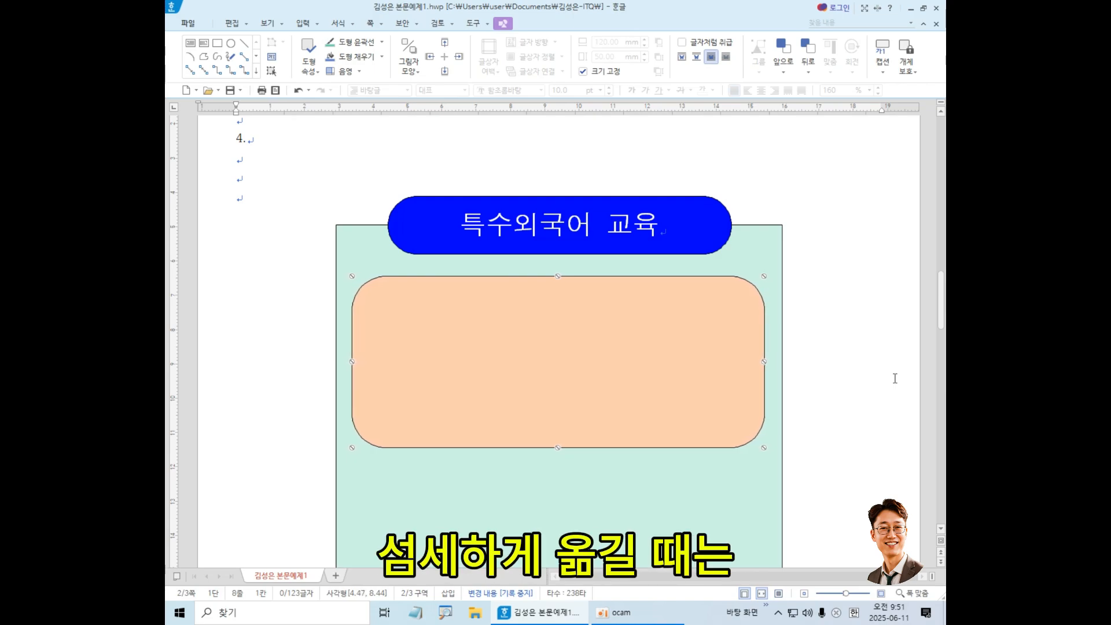
pyautogui.press('Up')
pyautogui.press('Up')
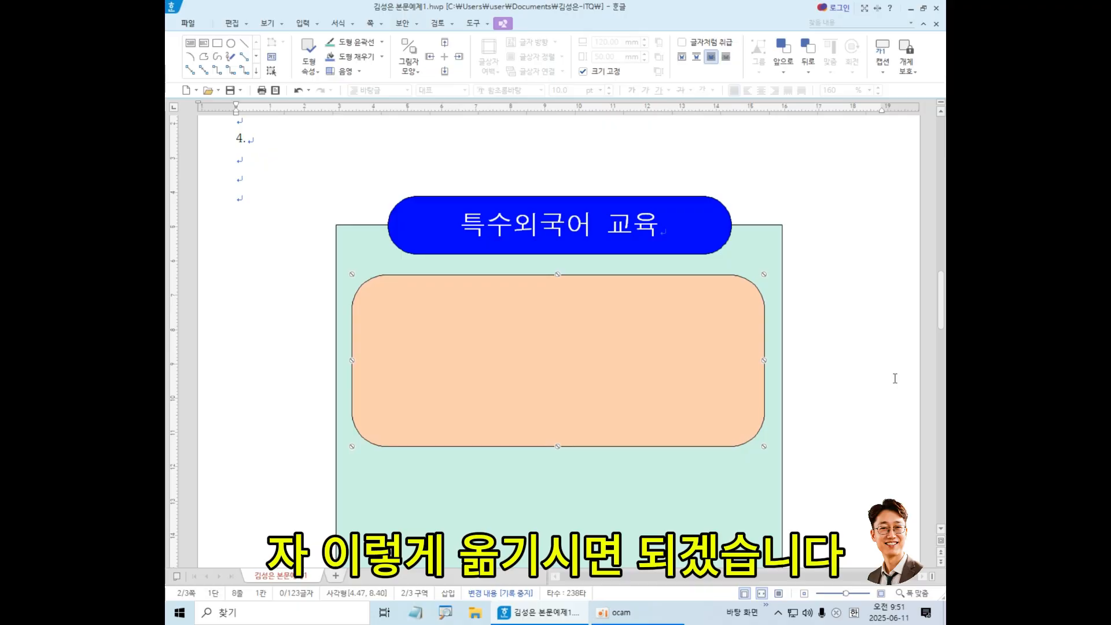
pyautogui.press('Up')
pyautogui.press('Up')
pyautogui.press('Up')
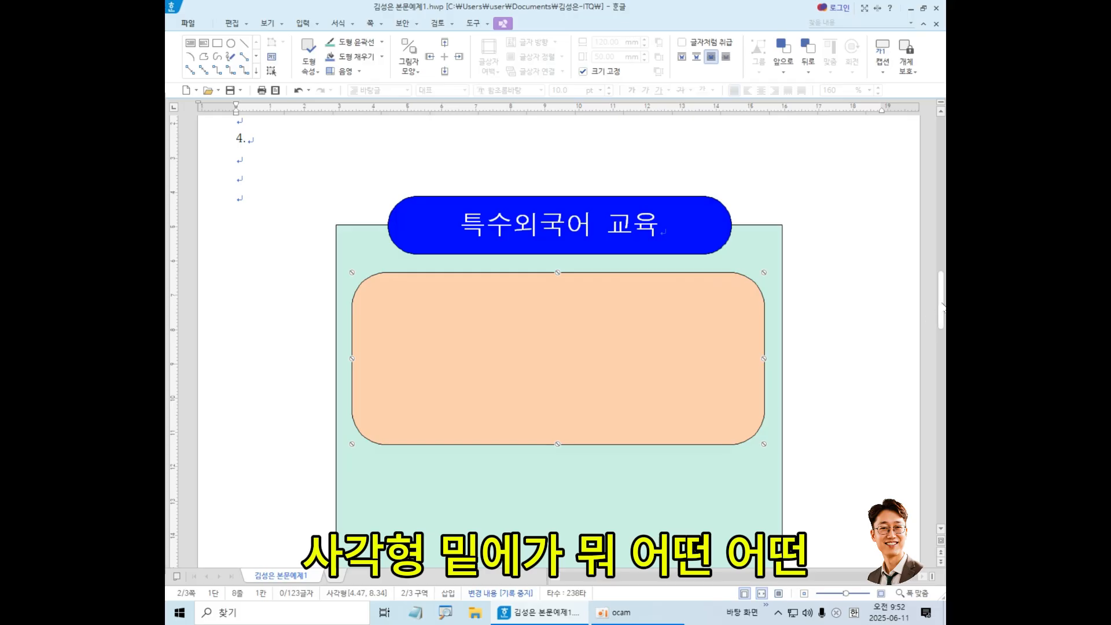
pyautogui.moveTo(941, 307)
pyautogui.mouseDown()
pyautogui.moveTo(942, 355)
pyautogui.moveTo(937, 304)
pyautogui.moveTo(939, 319)
pyautogui.mouseUp()
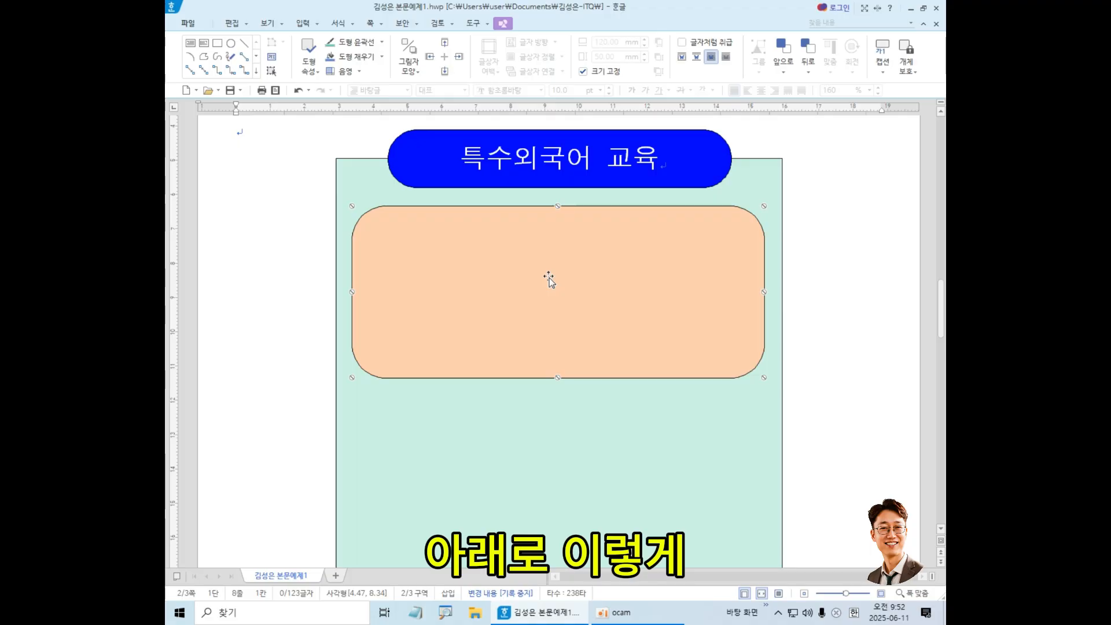
pyautogui.moveTo(941, 299)
pyautogui.mouseDown()
pyautogui.moveTo(945, 465)
pyautogui.moveTo(938, 226)
pyautogui.moveTo(933, 299)
pyautogui.mouseUp()
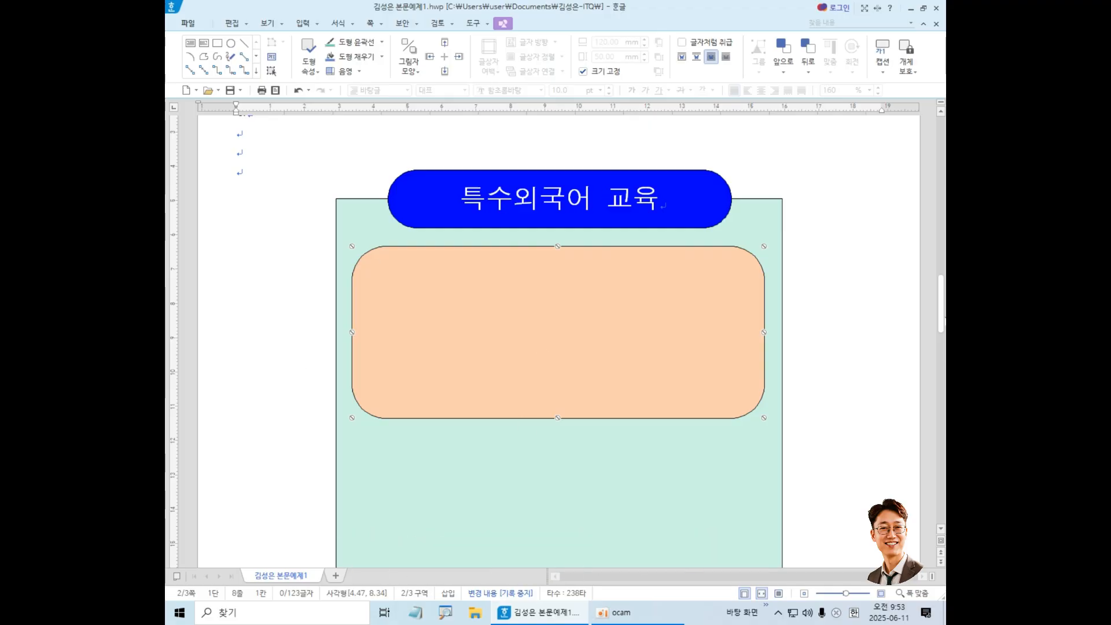
pyautogui.moveTo(942, 307)
pyautogui.mouseDown()
pyautogui.moveTo(938, 169)
pyautogui.moveTo(944, 318)
pyautogui.mouseUp()
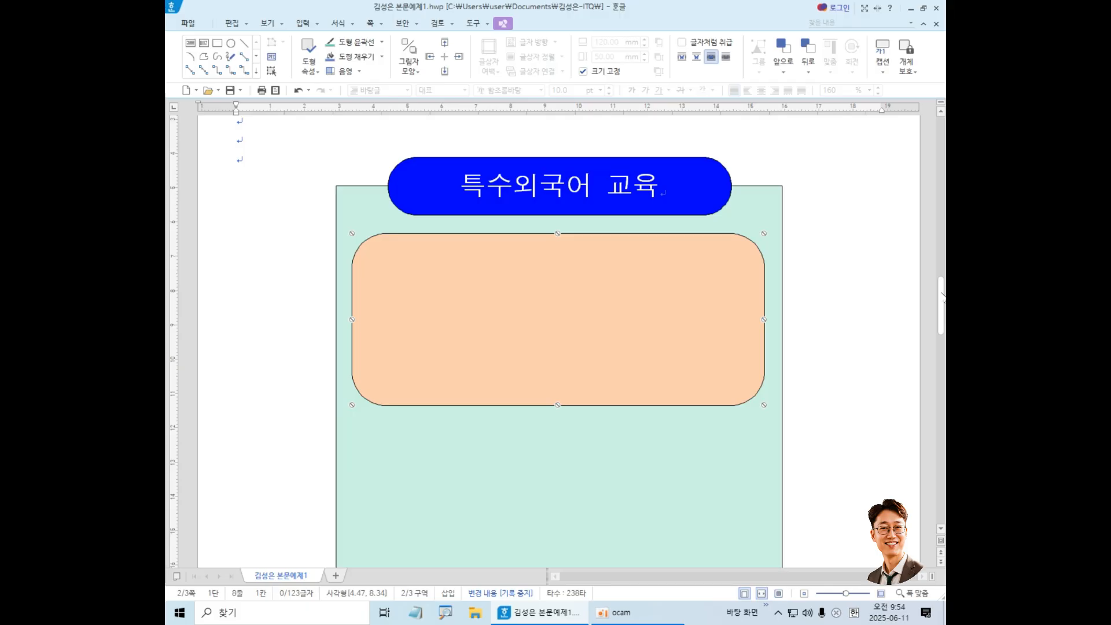
pyautogui.moveTo(941, 298); pyautogui.dragTo(942, 297)
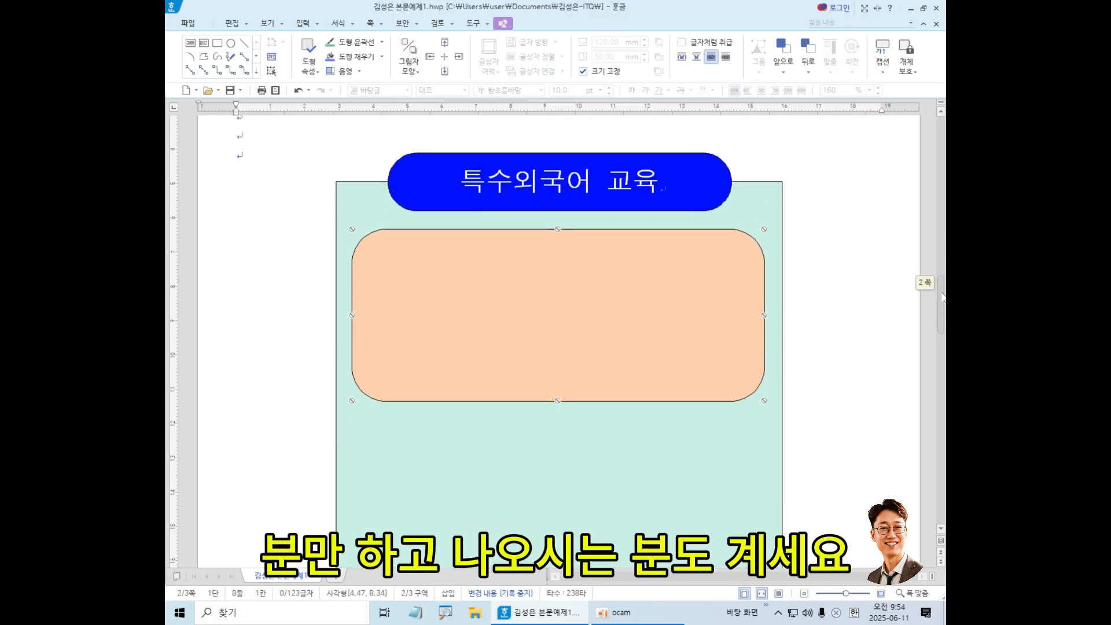
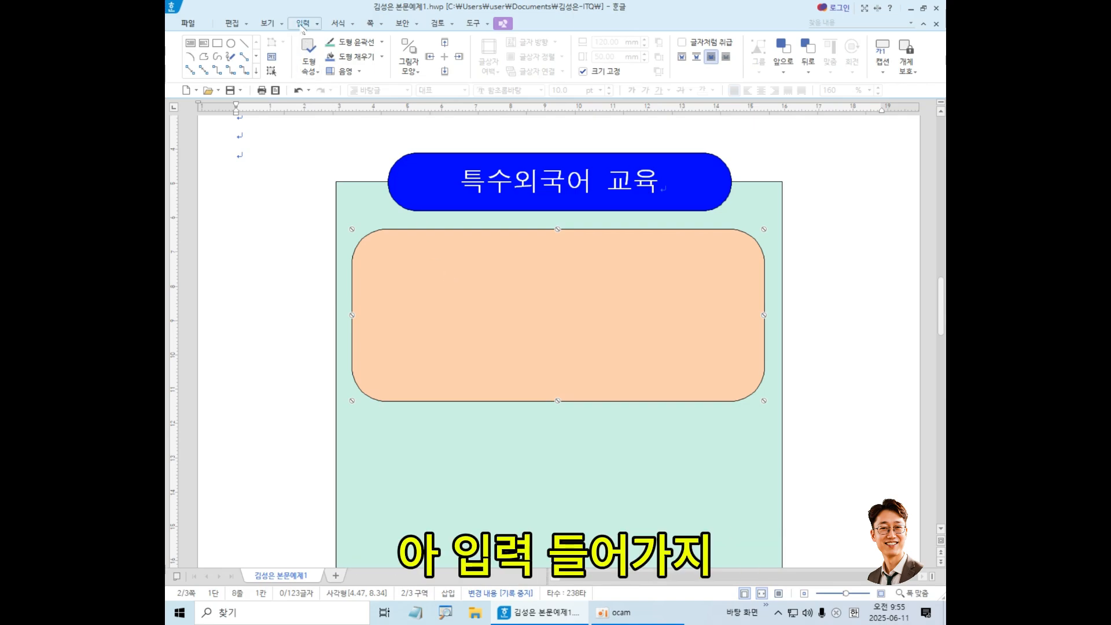
# Open the picture insertion dialog (그림 넣기).
pyautogui.click(232, 24)
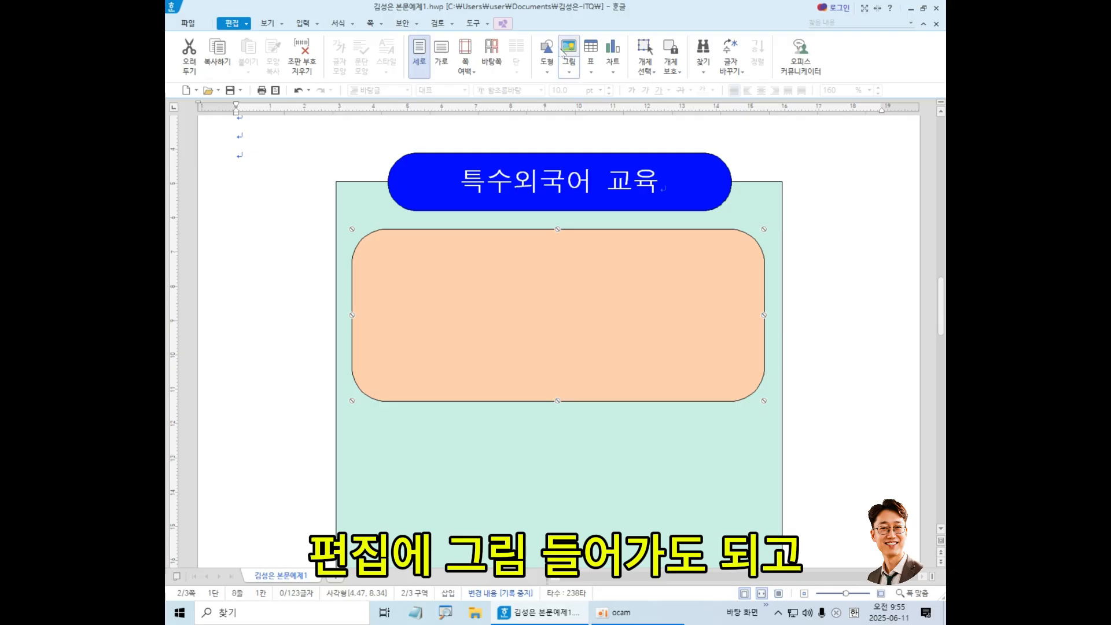
pyautogui.click(302, 23)
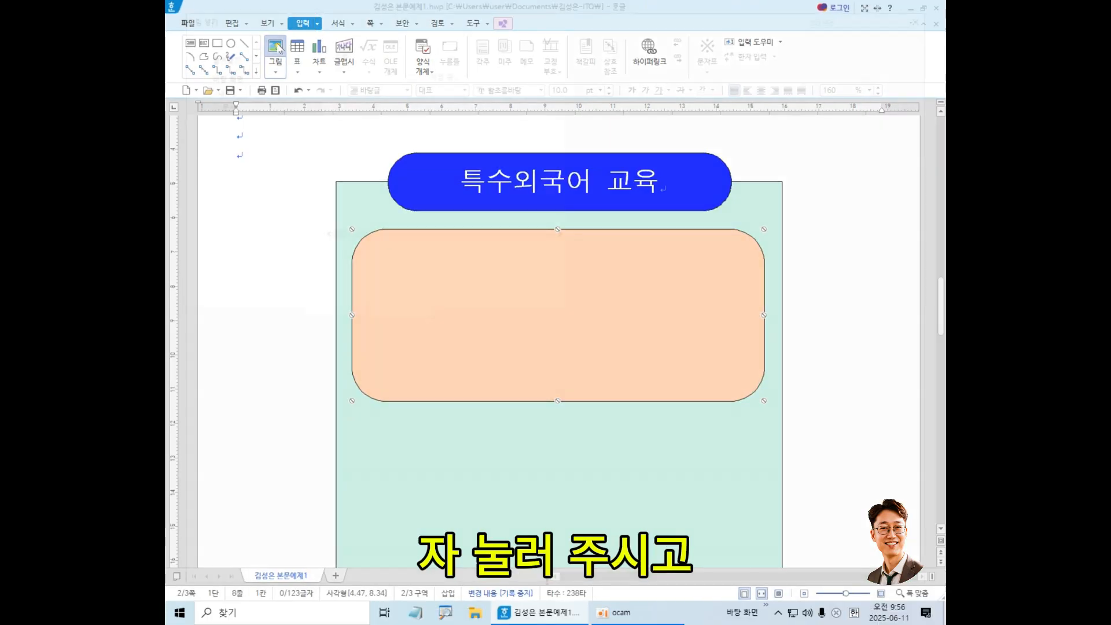
pyautogui.click(277, 48)
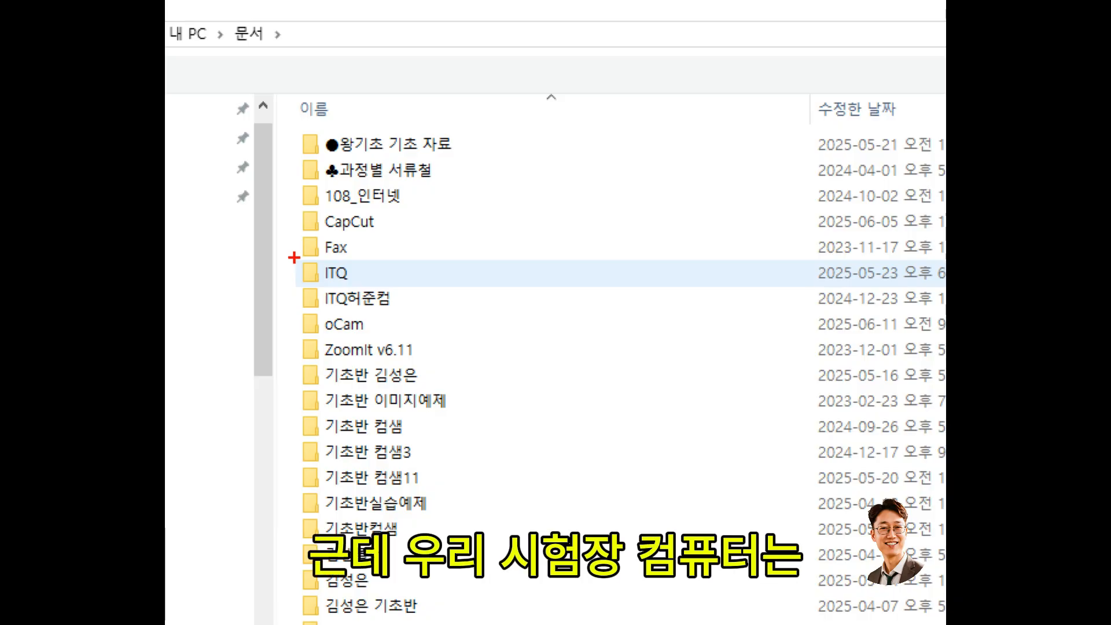
pyautogui.moveTo(294, 258)
pyautogui.mouseDown()
pyautogui.moveTo(325, 291)
pyautogui.moveTo(384, 291)
pyautogui.mouseUp()
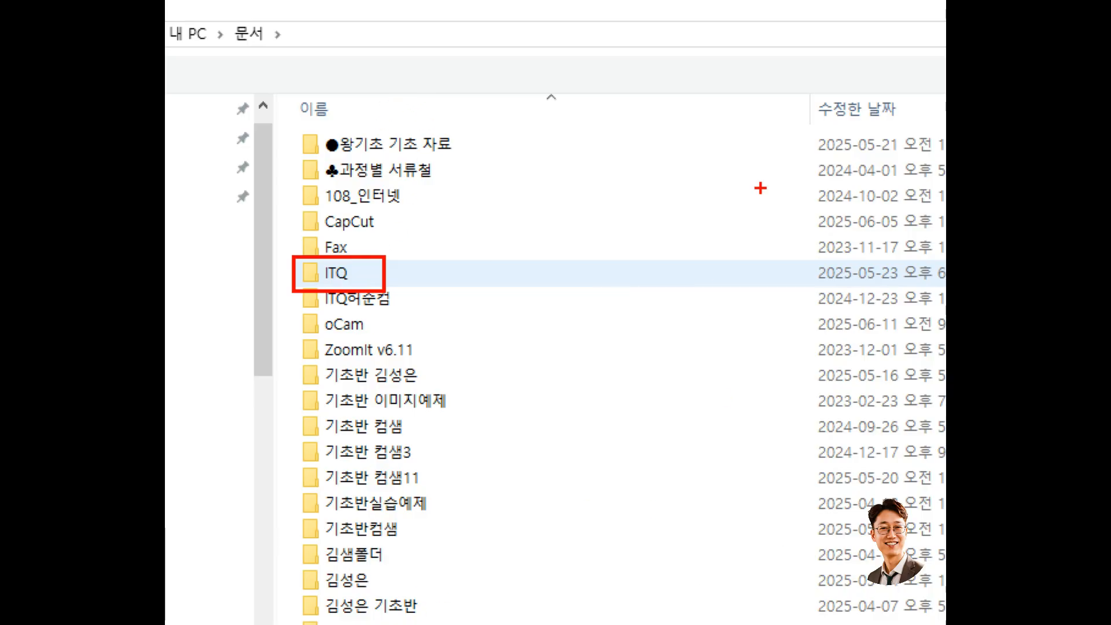
pyautogui.press('Escape')
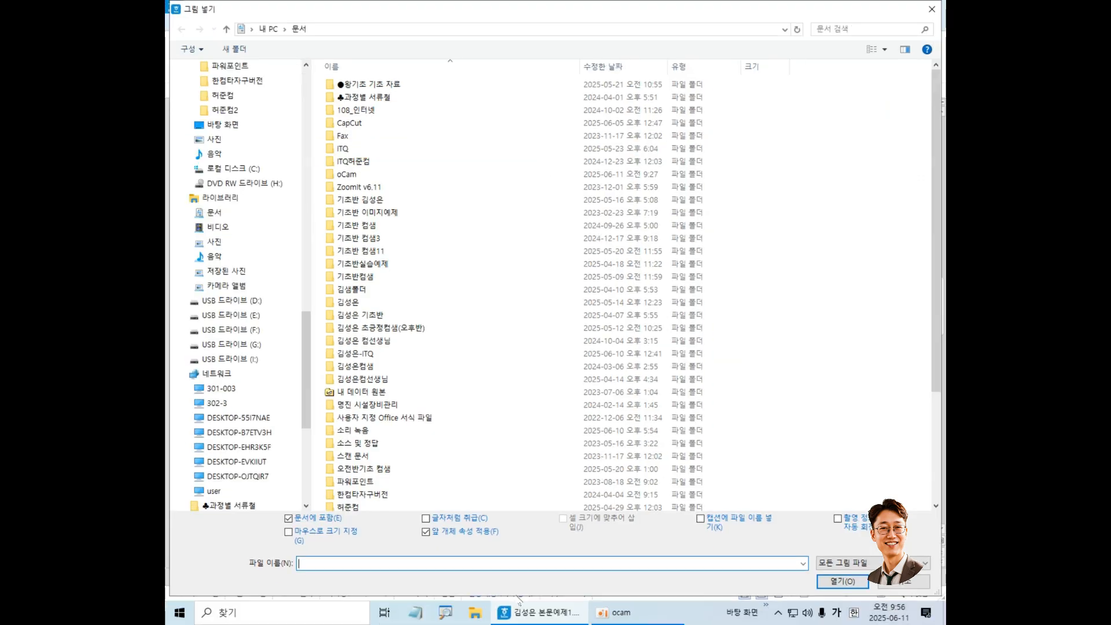
pyautogui.click(632, 618)
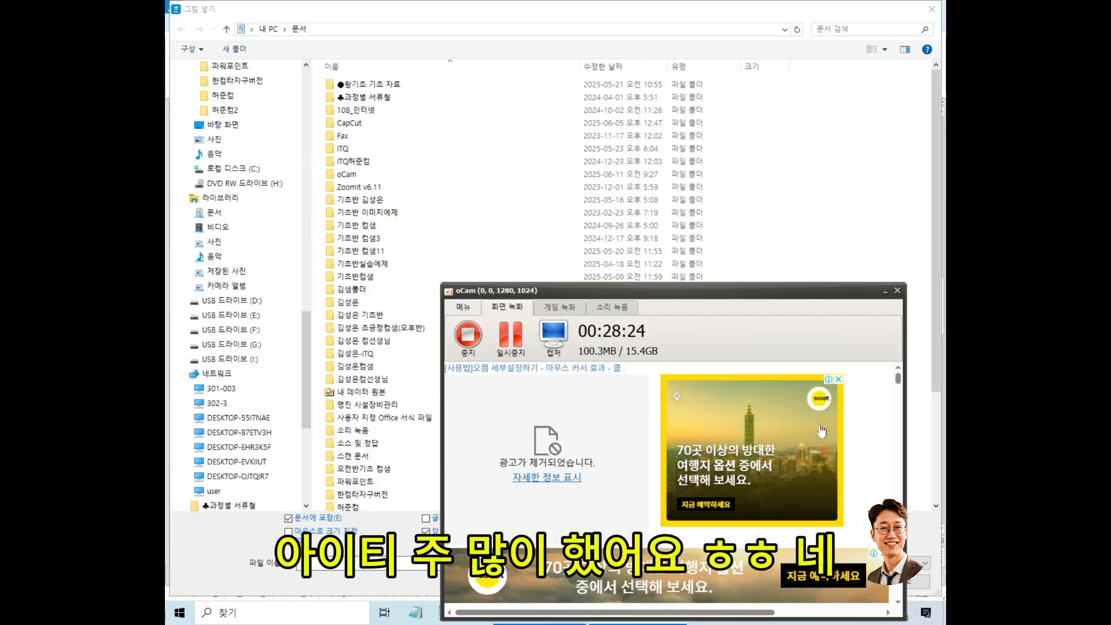
pyautogui.click(884, 290)
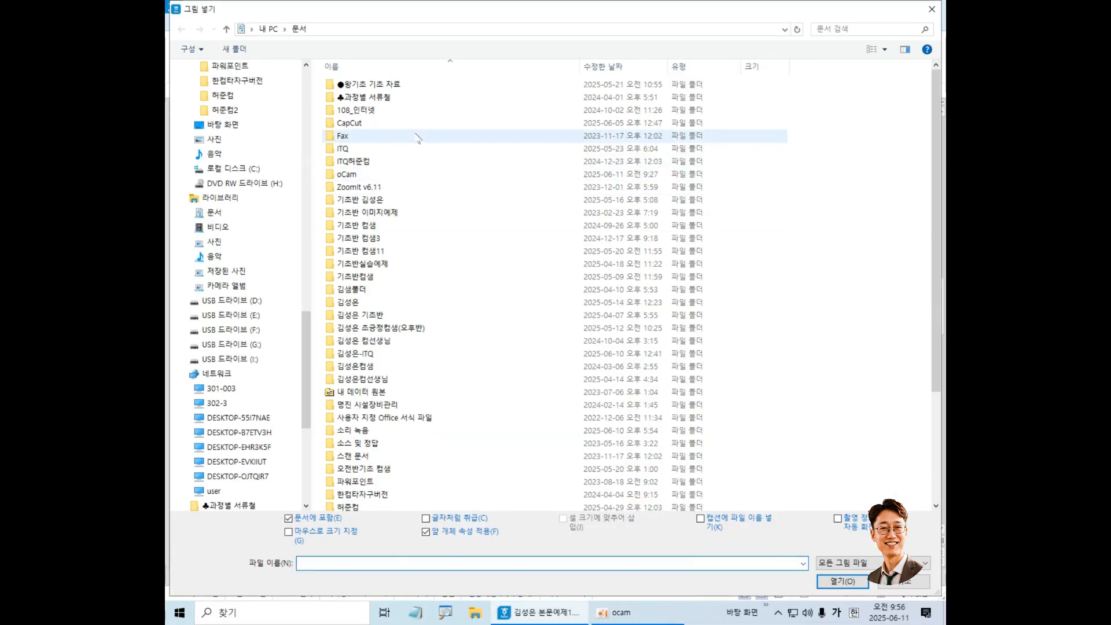
pyautogui.hotkey('ctrl', '1')
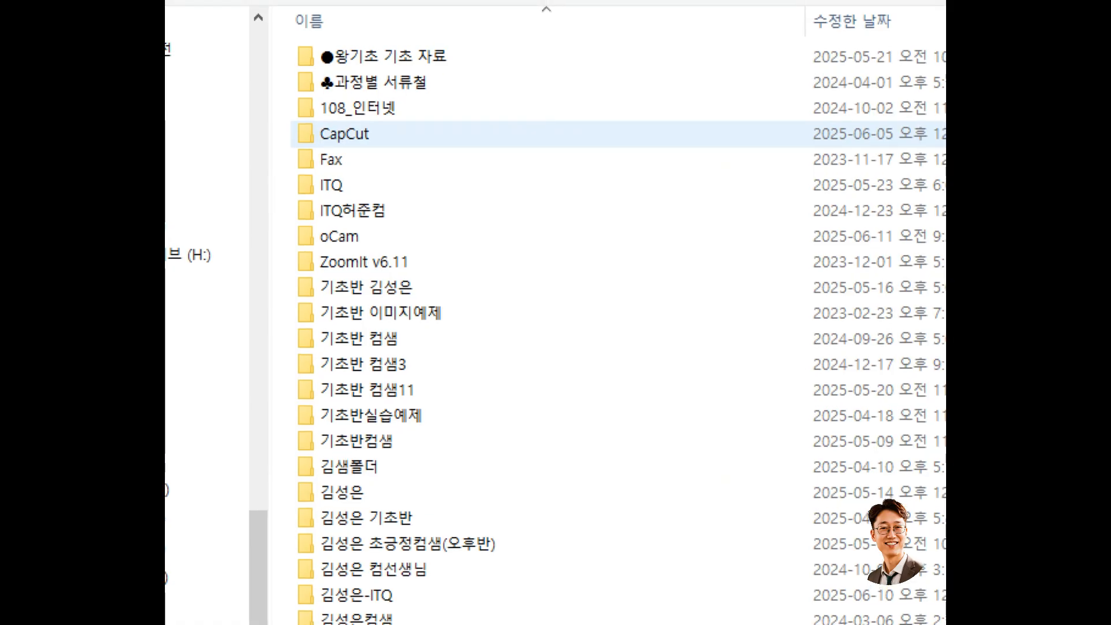
pyautogui.scroll(1, 350, 122)
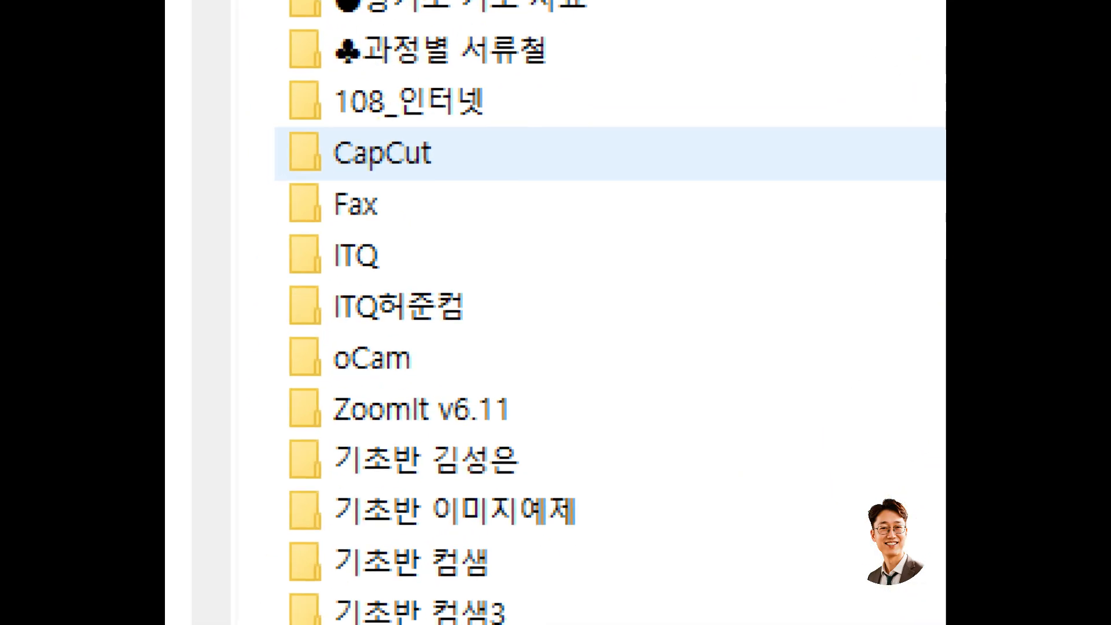
pyautogui.moveTo(278, 226); pyautogui.dragTo(403, 282)
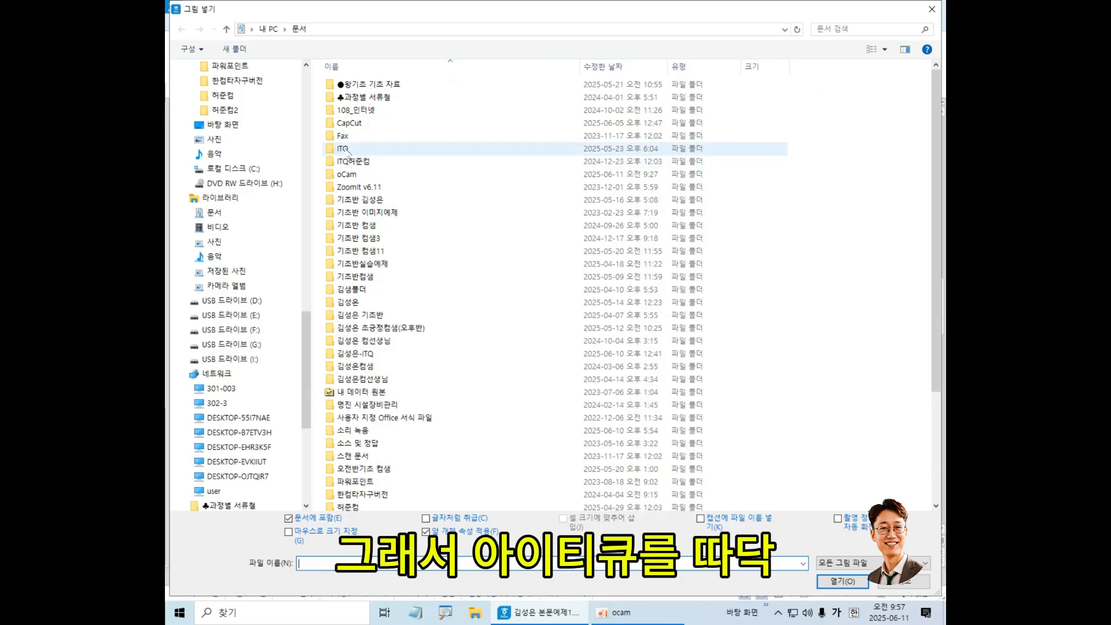
# Insert the 로고1 picture from the Picture folder inside the ITQ documents folder.
pyautogui.doubleClick(345, 149)
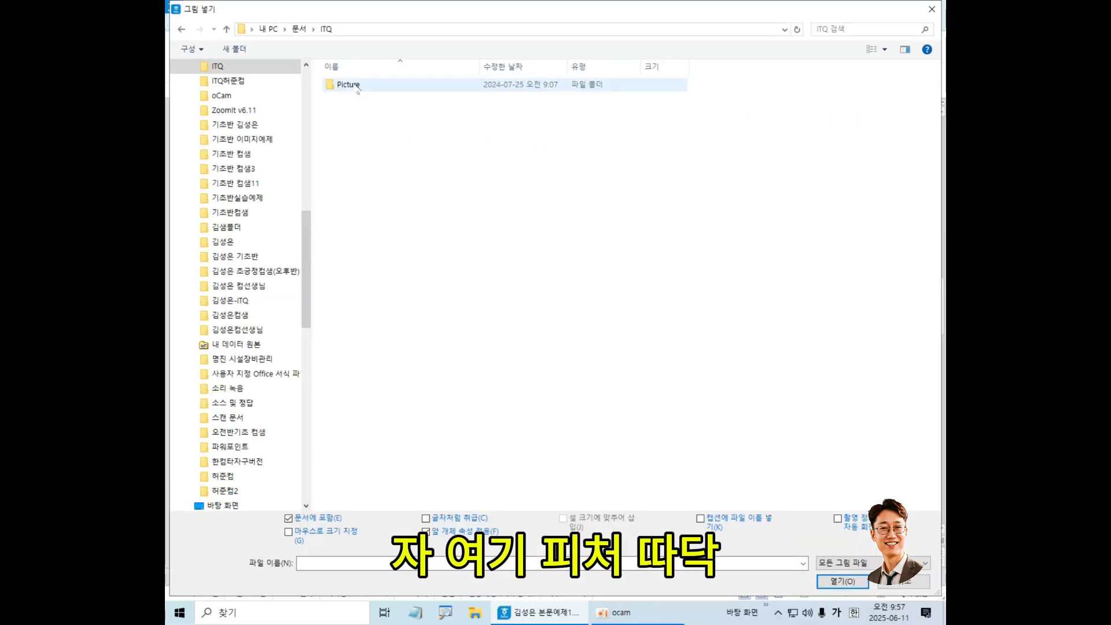
pyautogui.doubleClick(357, 86)
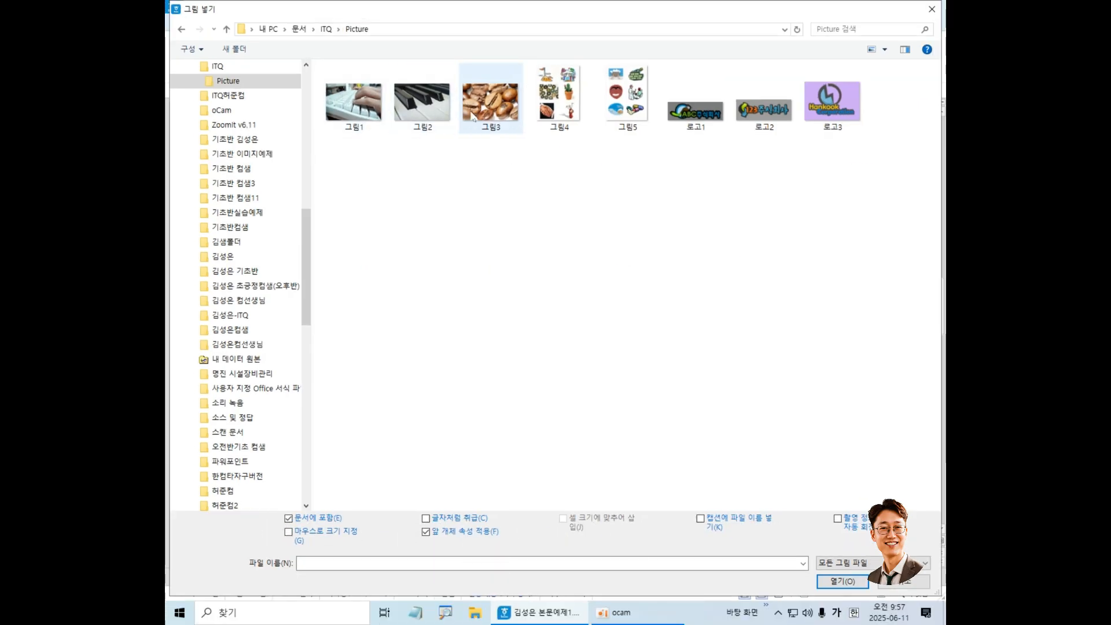
pyautogui.click(716, 118)
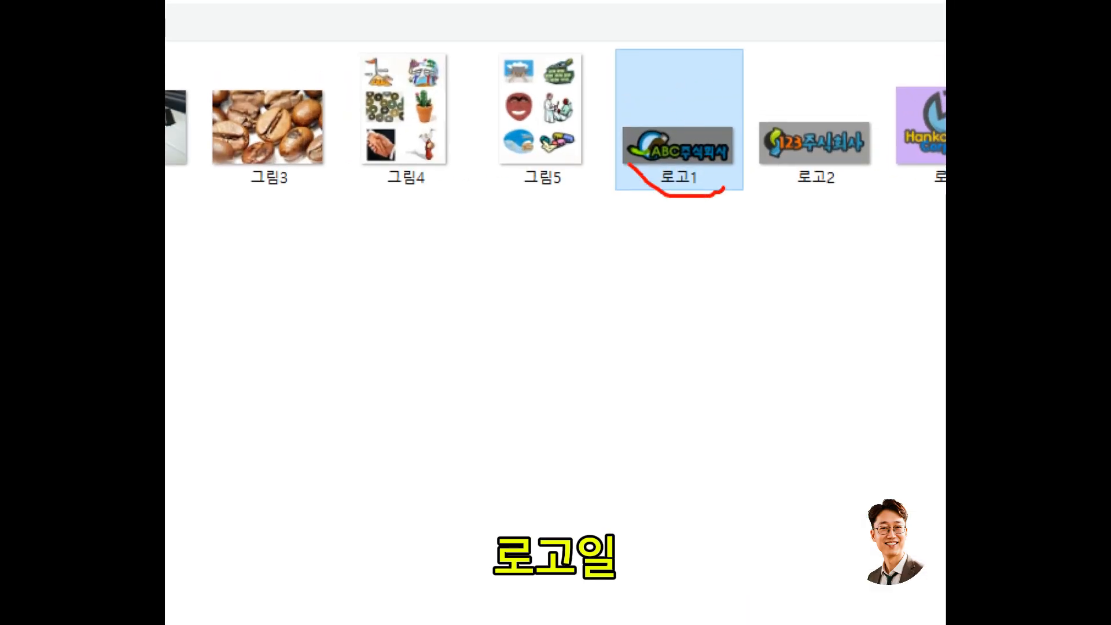
pyautogui.moveTo(629, 165); pyautogui.dragTo(692, 212)
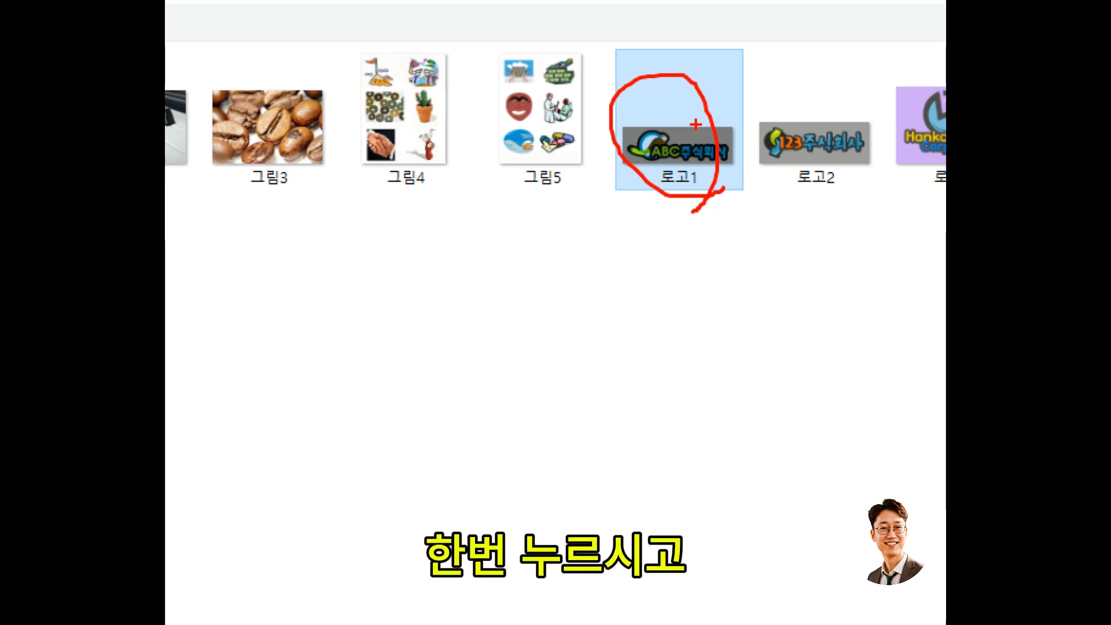
pyautogui.press('Escape')
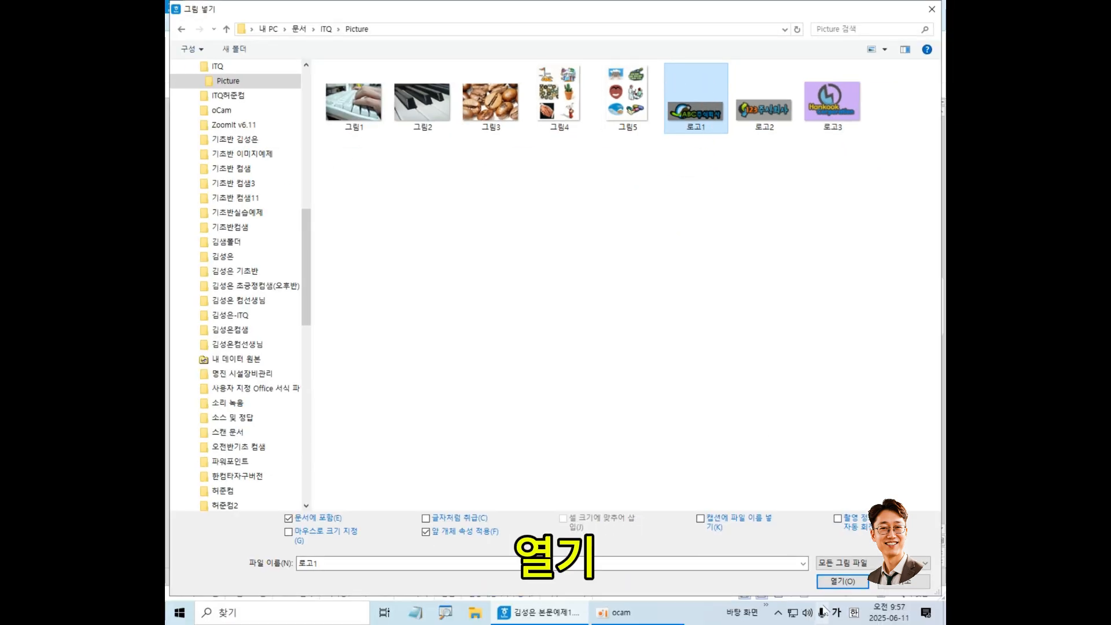
pyautogui.click(843, 581)
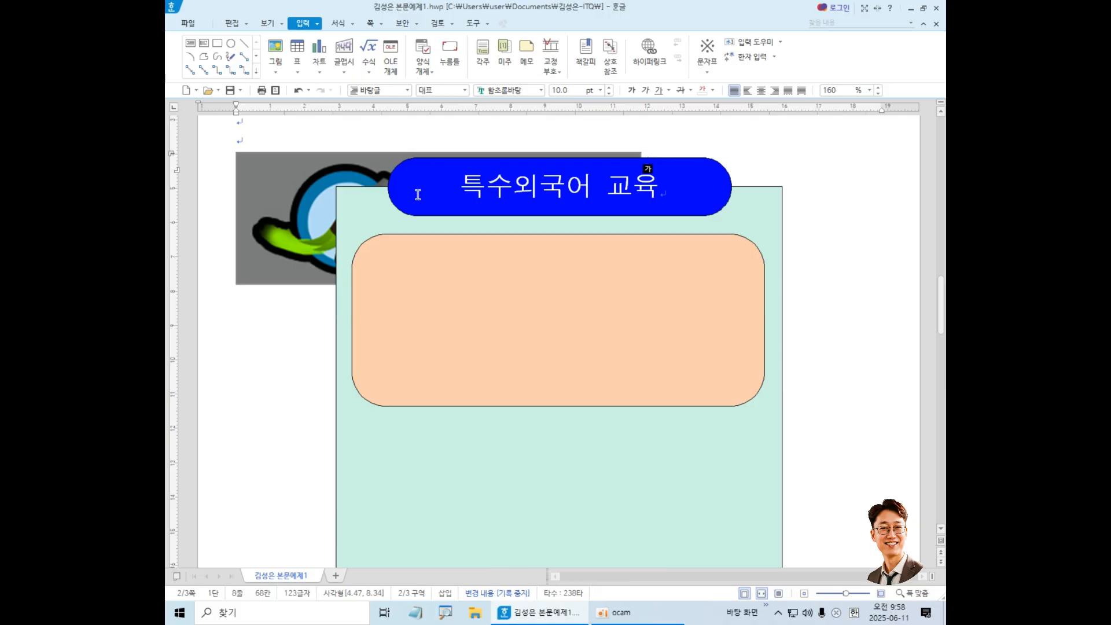
# Set the inserted logo's text arrangement to in front of text (글 앞으로).
pyautogui.click(270, 184)
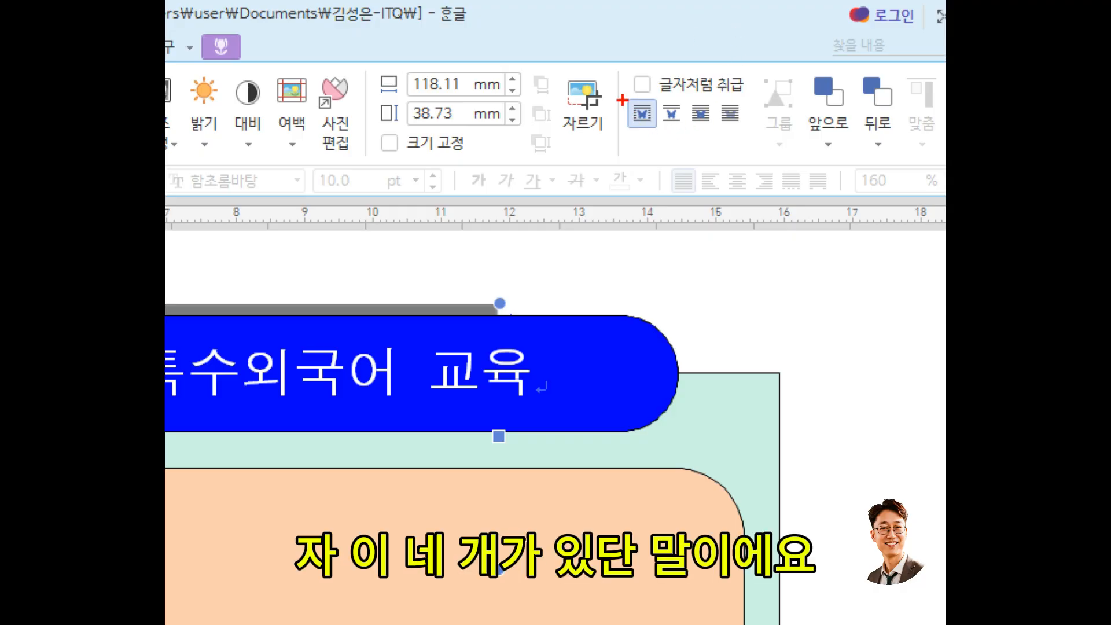
pyautogui.moveTo(624, 97); pyautogui.dragTo(755, 155)
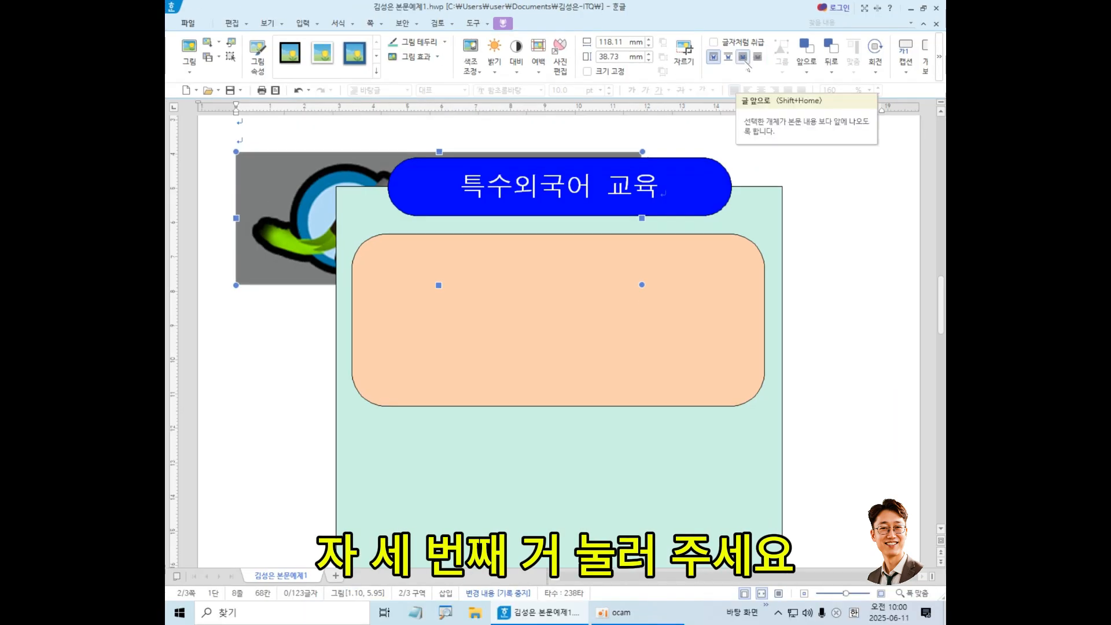
pyautogui.click(743, 56)
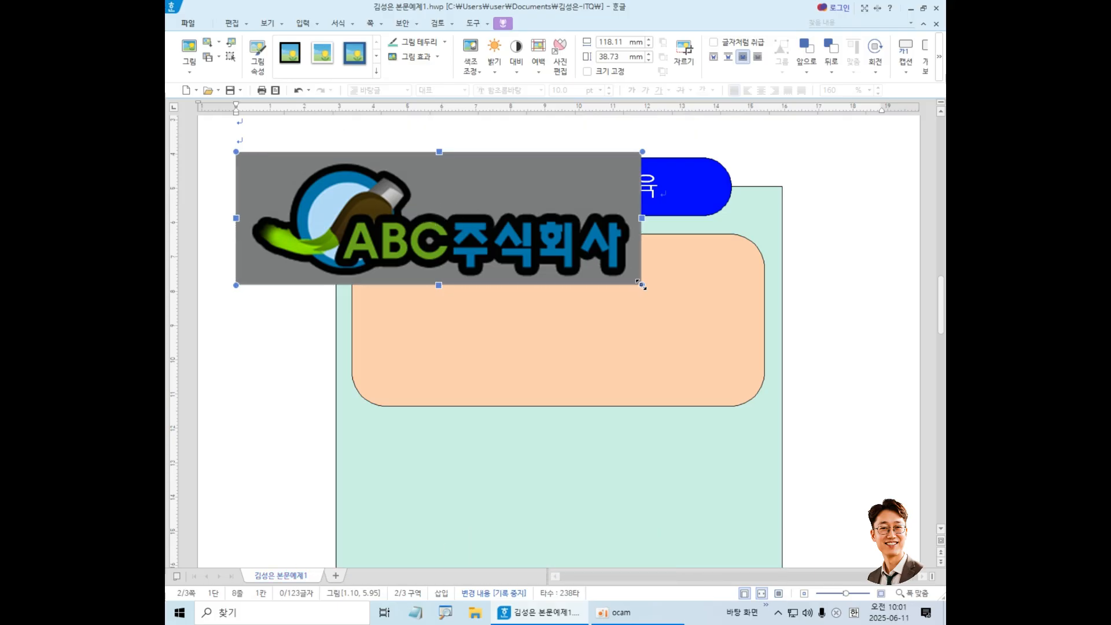
# Shrink the logo to about 22 by 7 mm and place it across the right edges of the orange and green rectangles.
pyautogui.moveTo(641, 285); pyautogui.dragTo(873, 295)
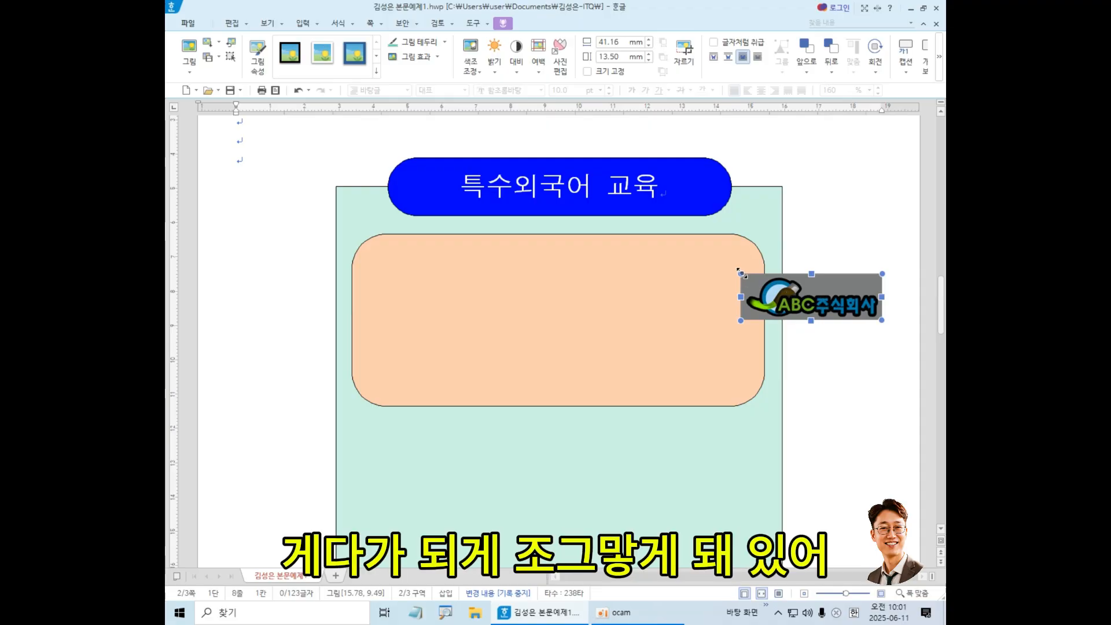
pyautogui.moveTo(740, 270); pyautogui.dragTo(805, 295)
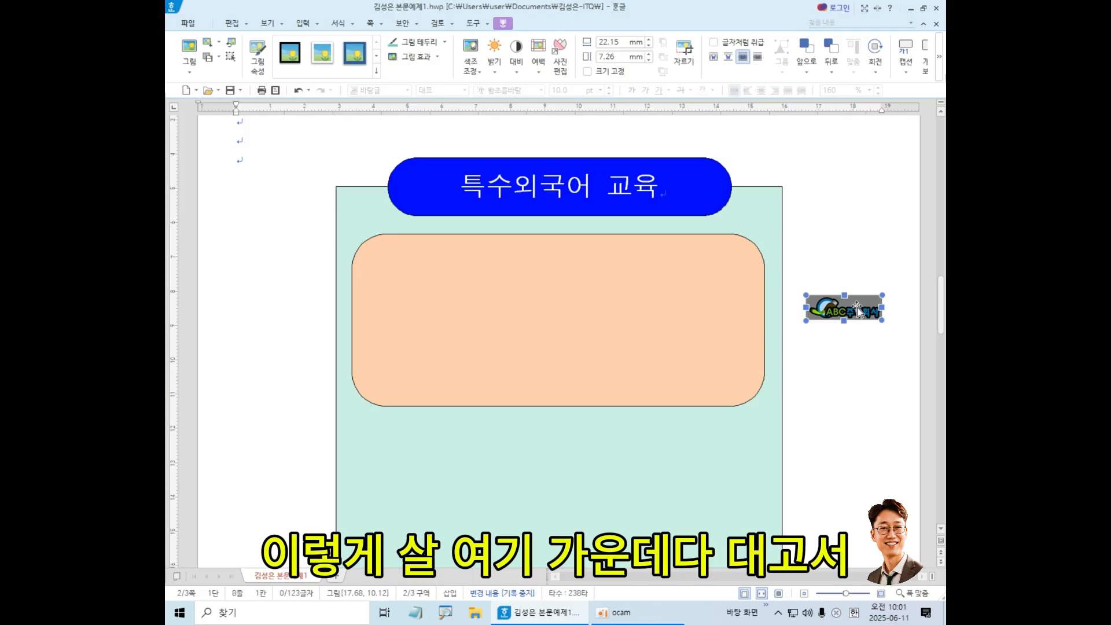
pyautogui.moveTo(855, 306); pyautogui.dragTo(806, 305)
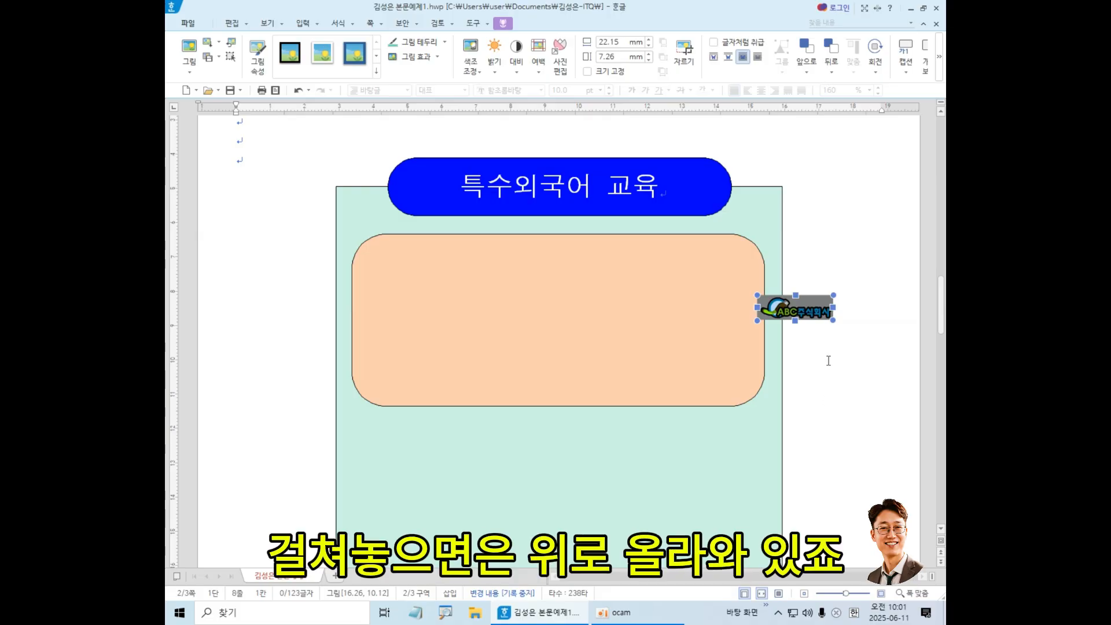
# In the logo's object properties, set the width to 40 mm and height to 30 mm, and lock its size (크기 고정).
pyautogui.doubleClick(798, 307)
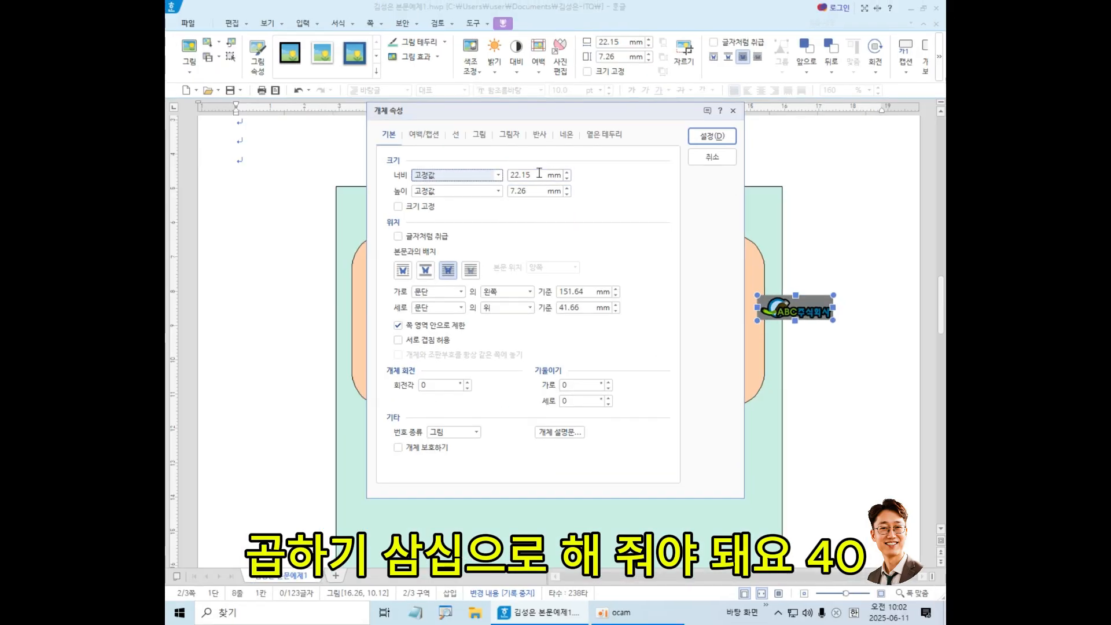
pyautogui.doubleClick(538, 173)
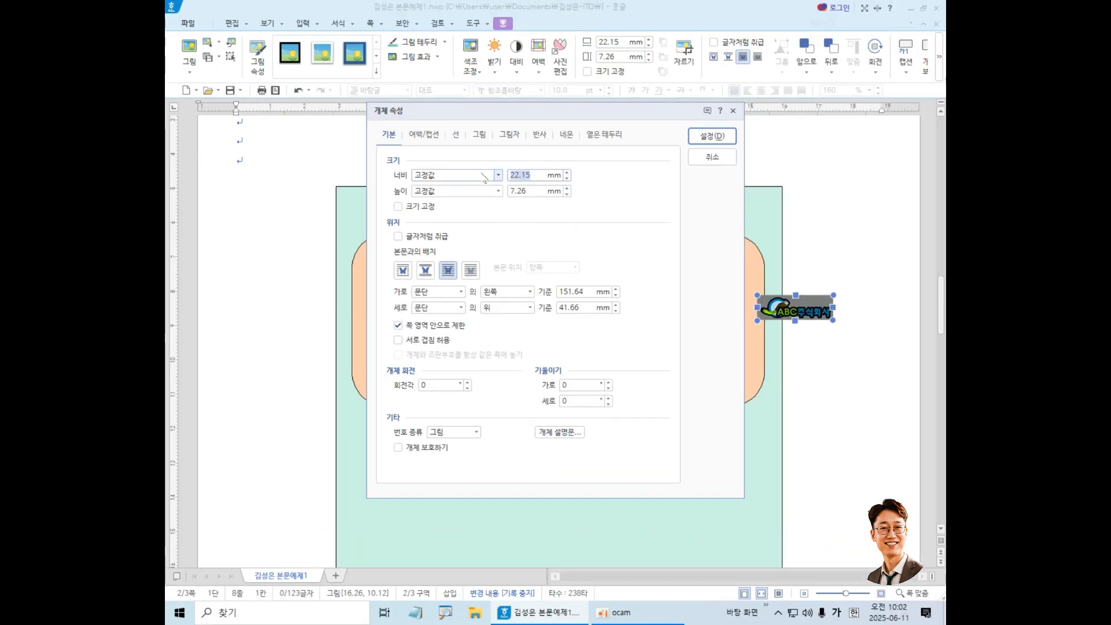
pyautogui.write('40')
pyautogui.press('Tab')
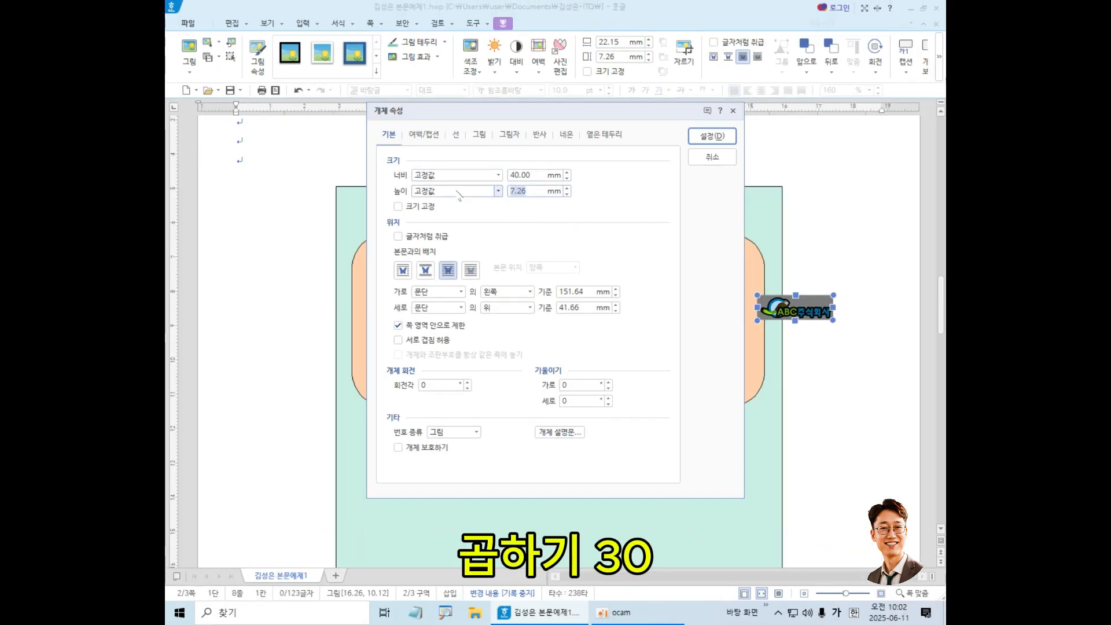
pyautogui.write('30')
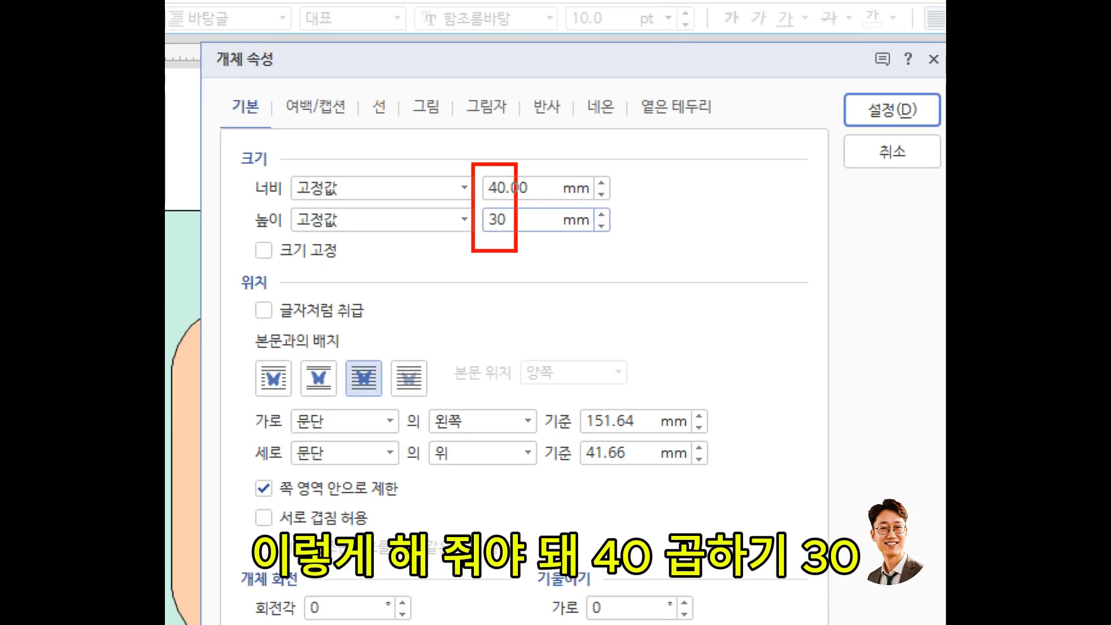
pyautogui.moveTo(472, 164); pyautogui.dragTo(517, 253)
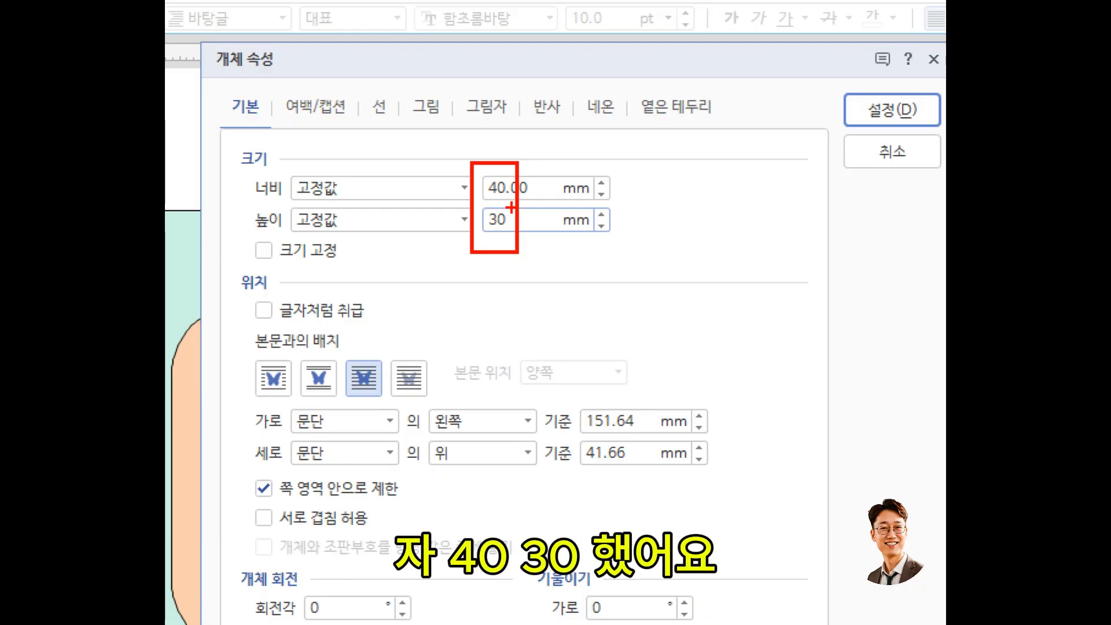
pyautogui.moveTo(255, 228)
pyautogui.mouseDown()
pyautogui.moveTo(263, 255)
pyautogui.moveTo(307, 221)
pyautogui.mouseUp()
pyautogui.press('Escape')
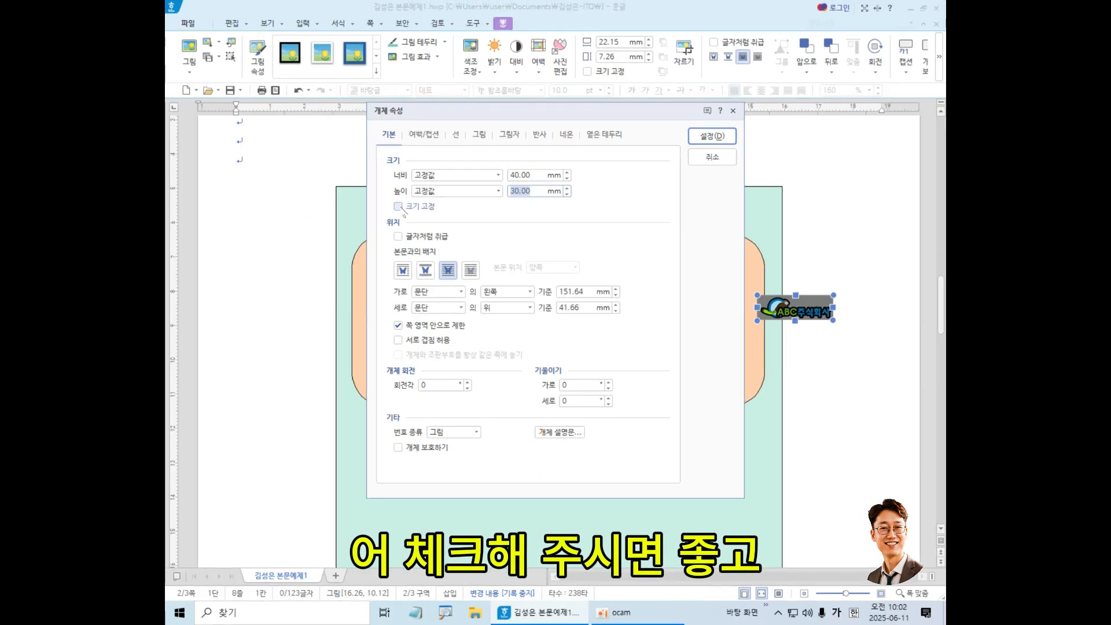
pyautogui.click(401, 208)
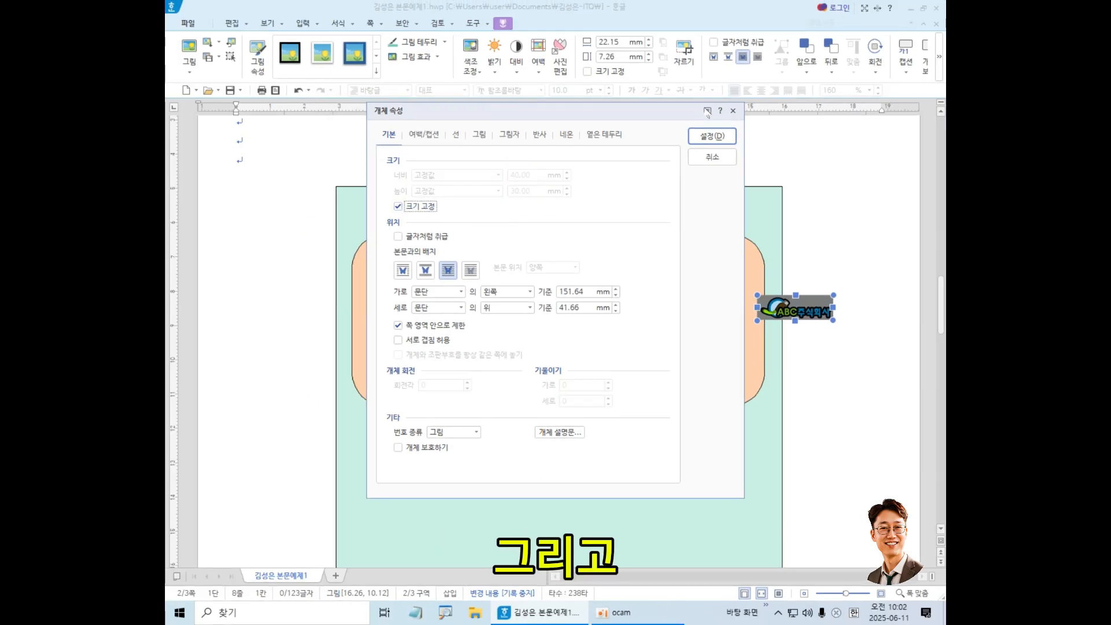
pyautogui.hotkey('ctrl', '1')
pyautogui.click(753, 74)
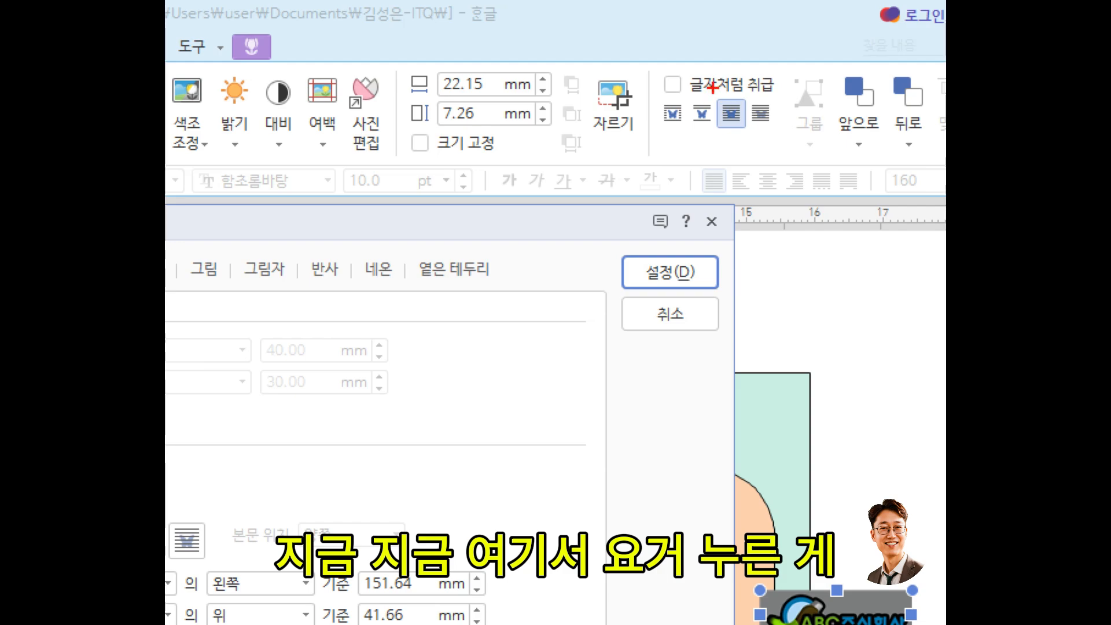
pyautogui.moveTo(712, 87); pyautogui.dragTo(752, 149)
pyautogui.press('Escape')
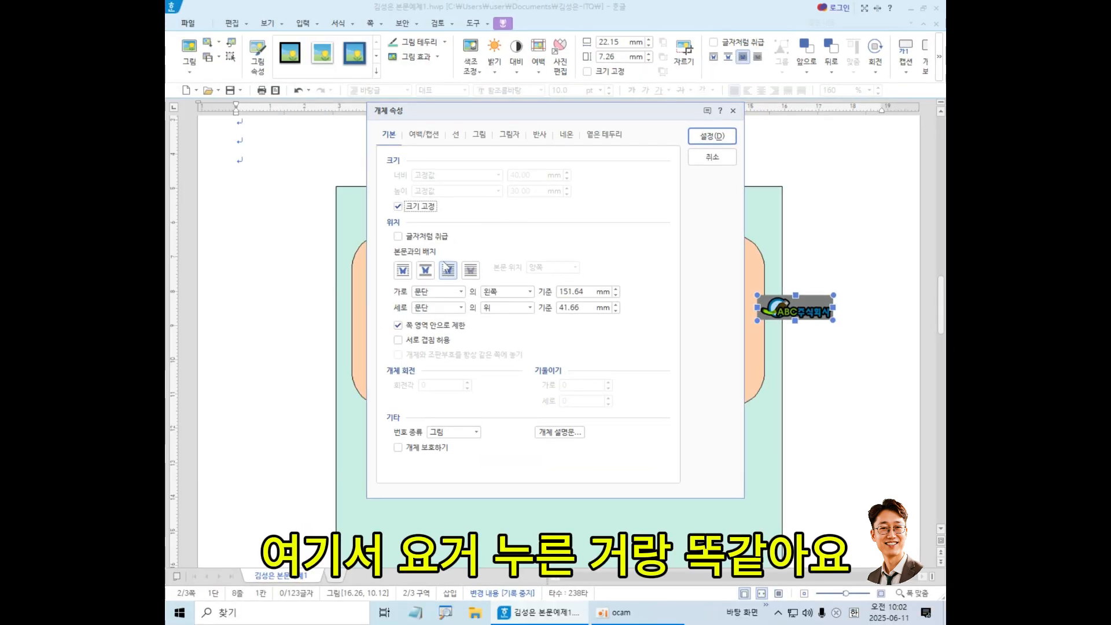
pyautogui.hotkey('ctrl', '1')
pyautogui.click(446, 246)
pyautogui.moveTo(437, 251); pyautogui.dragTo(461, 283)
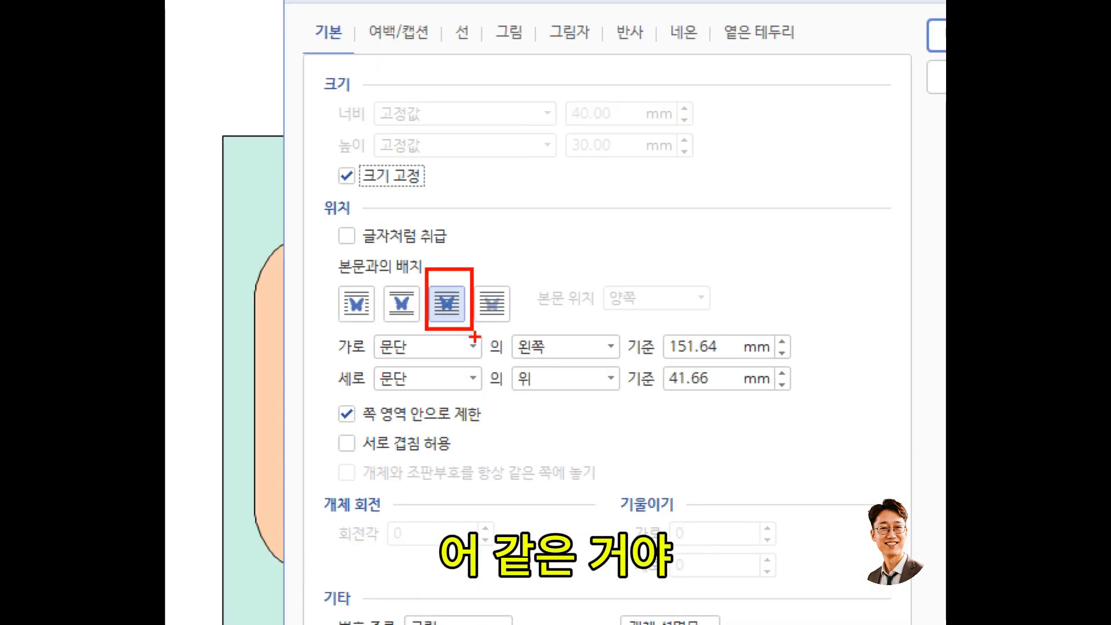
pyautogui.press('Escape')
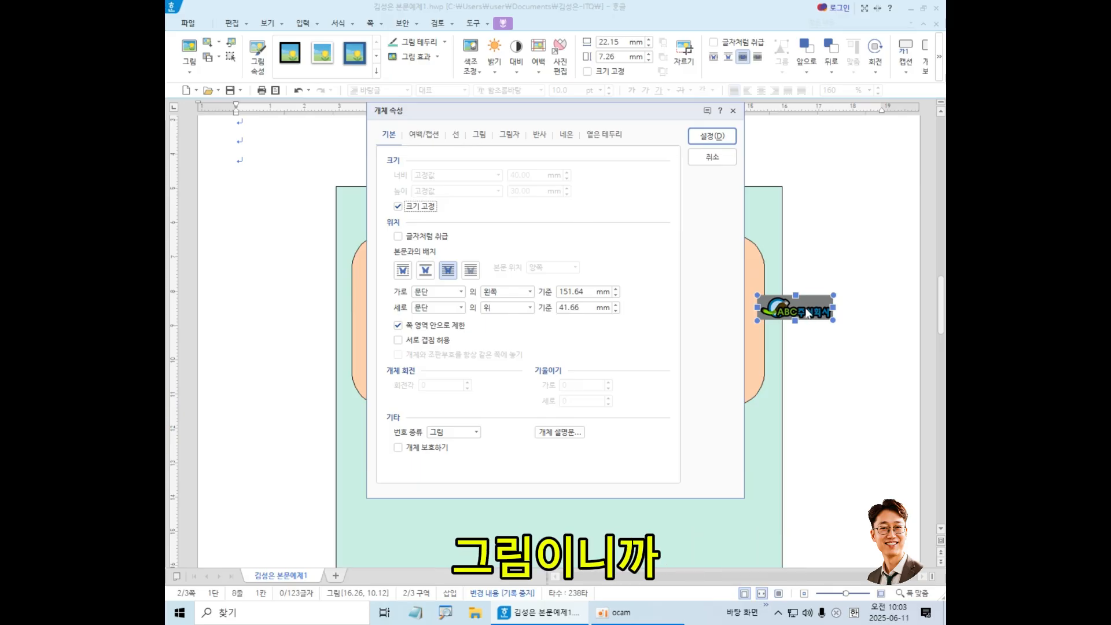
# Apply the grayscale (회색조) picture effect to the logo and move it inside the left part of the light orange rounded rectangle.
pyautogui.click(479, 135)
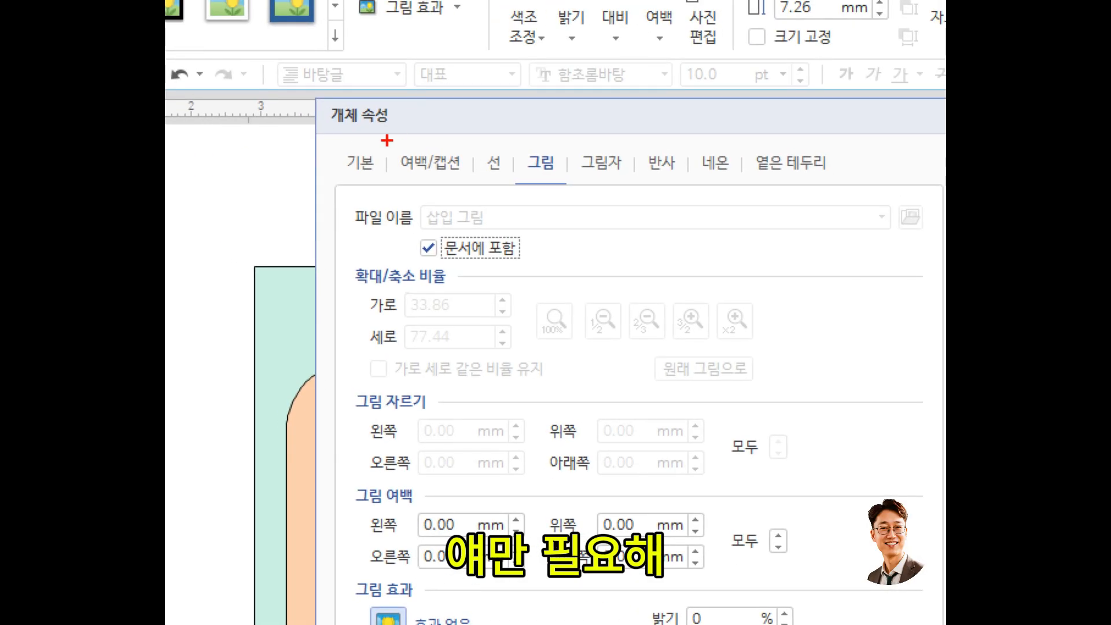
pyautogui.moveTo(507, 140)
pyautogui.mouseDown()
pyautogui.moveTo(553, 204)
pyautogui.moveTo(579, 210)
pyautogui.mouseUp()
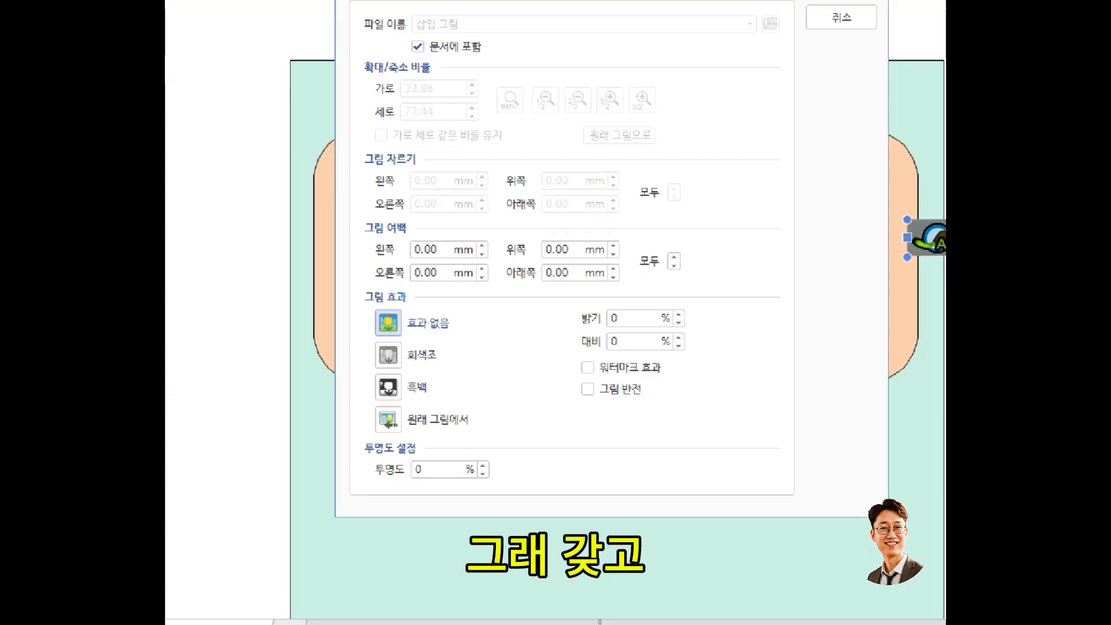
pyautogui.moveTo(360, 337)
pyautogui.mouseDown()
pyautogui.moveTo(401, 366)
pyautogui.moveTo(468, 375)
pyautogui.mouseUp()
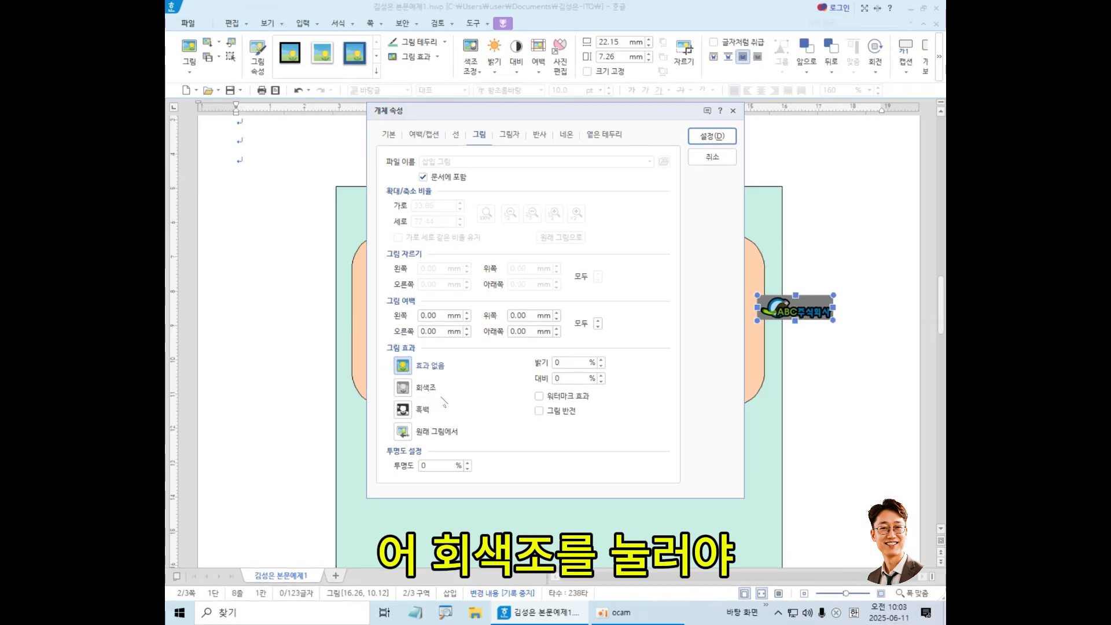
pyautogui.click(429, 392)
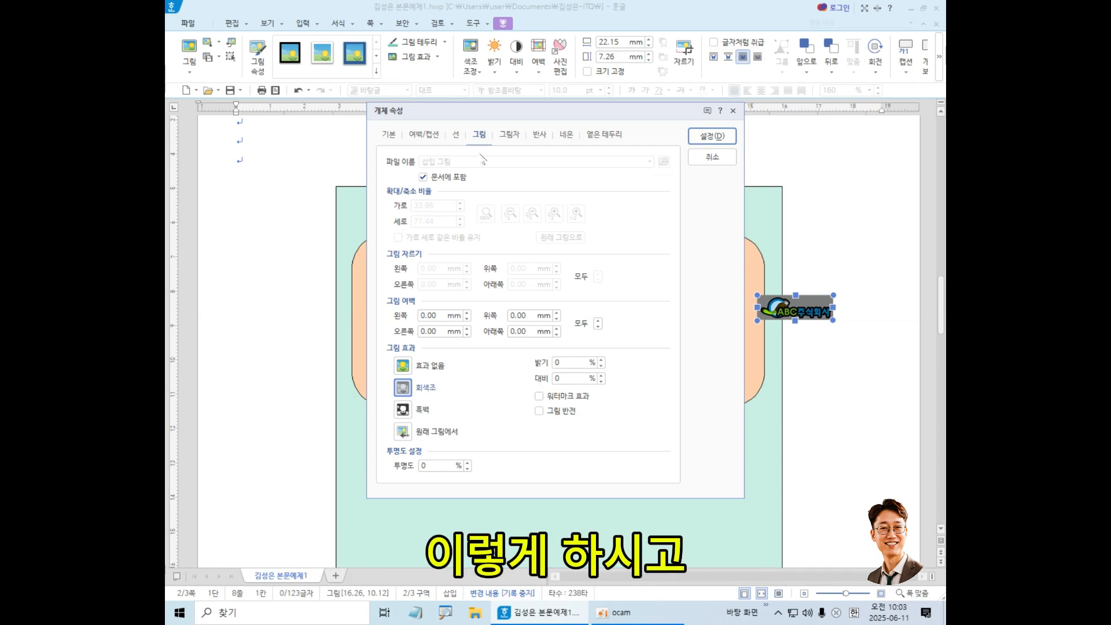
pyautogui.click(712, 136)
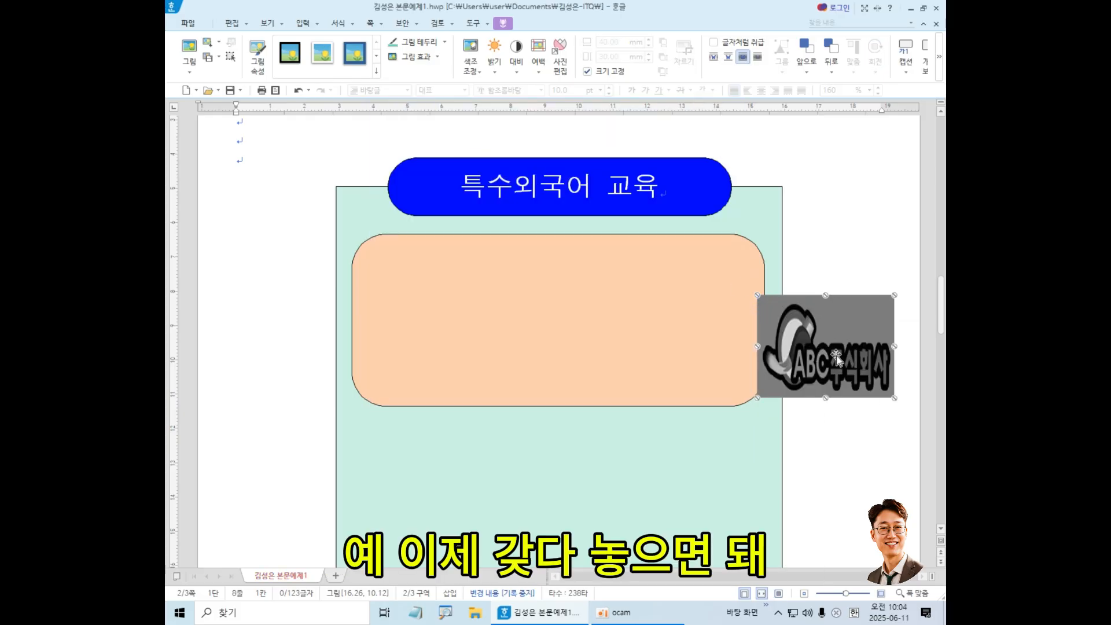
pyautogui.moveTo(836, 356); pyautogui.dragTo(442, 311)
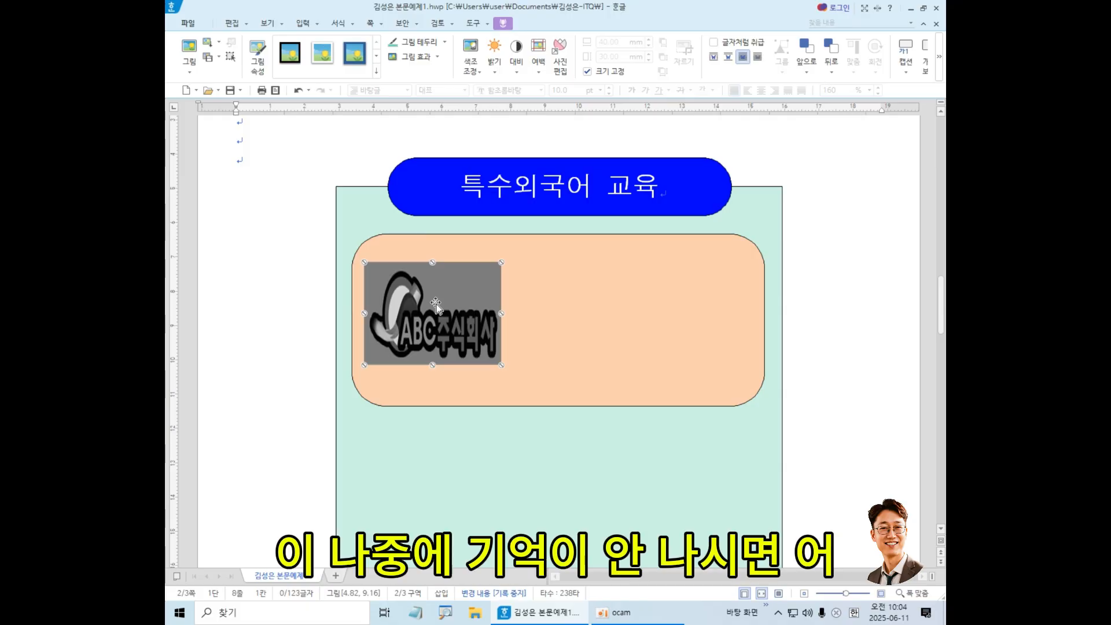
pyautogui.click(768, 206)
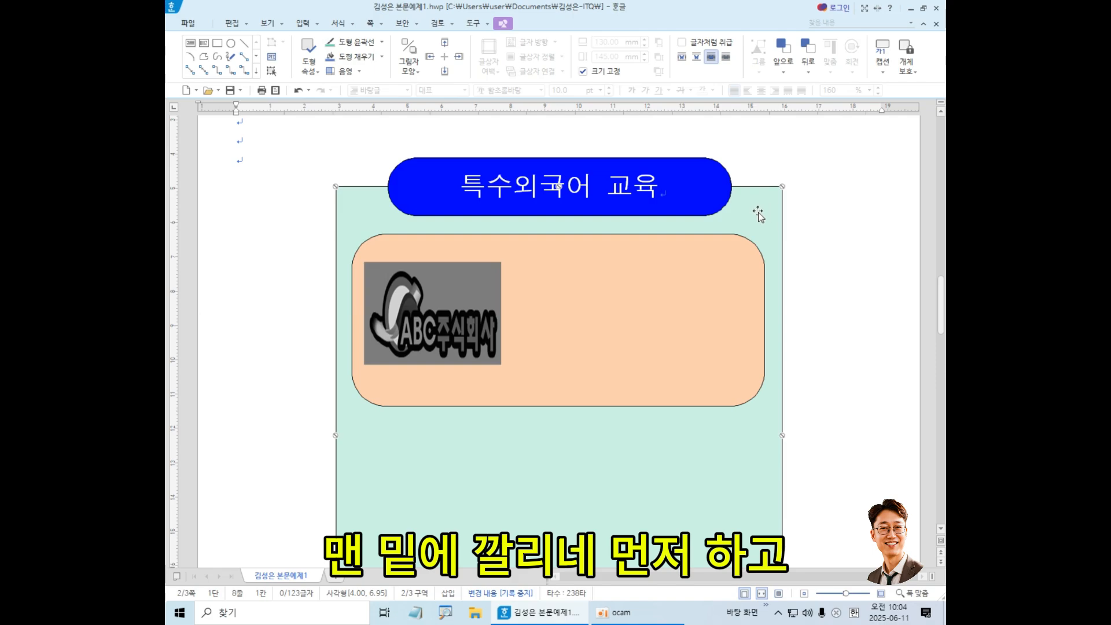
pyautogui.click(726, 179)
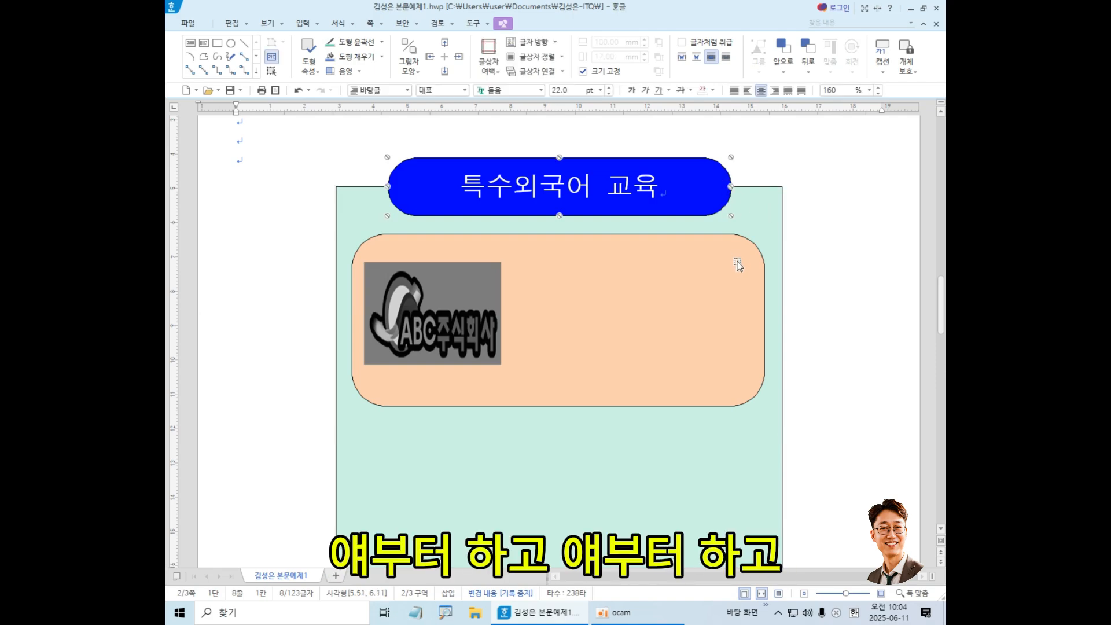
pyautogui.click(470, 306)
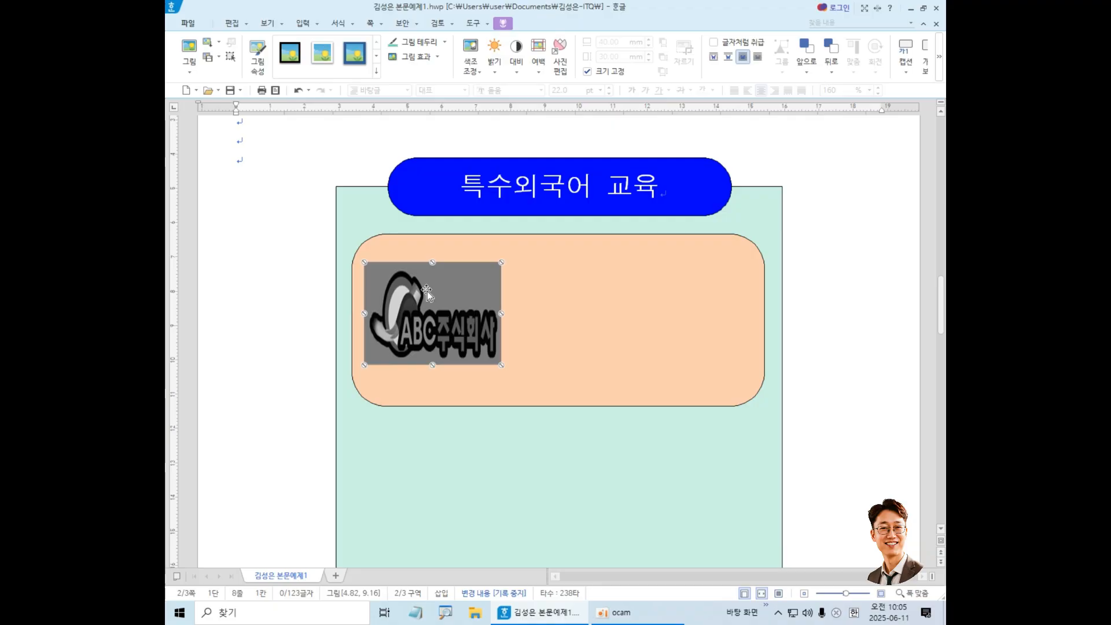
# Start a new WordArt (글맵시) object with the text 글로벌.
pyautogui.click(303, 25)
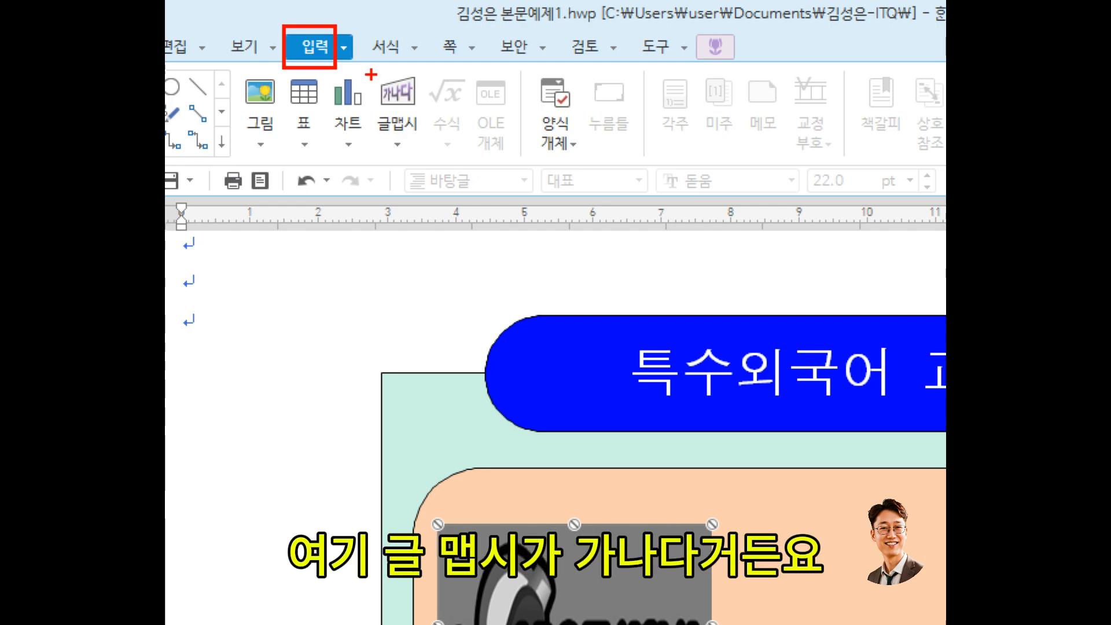
pyautogui.moveTo(372, 75)
pyautogui.mouseDown()
pyautogui.moveTo(381, 93)
pyautogui.moveTo(425, 109)
pyautogui.mouseUp()
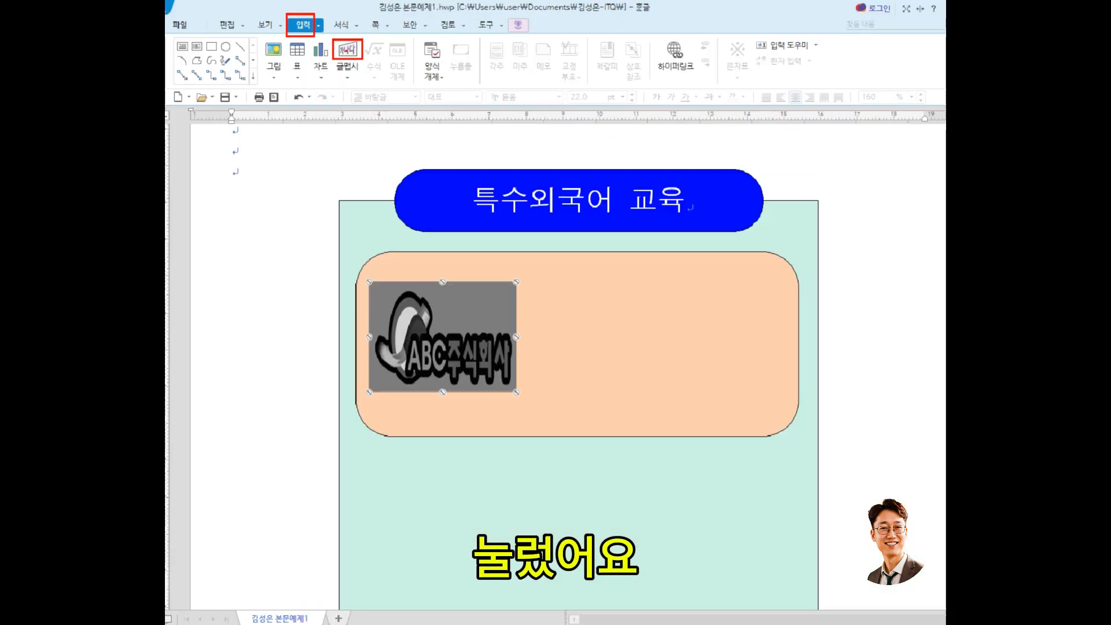
pyautogui.click(343, 50)
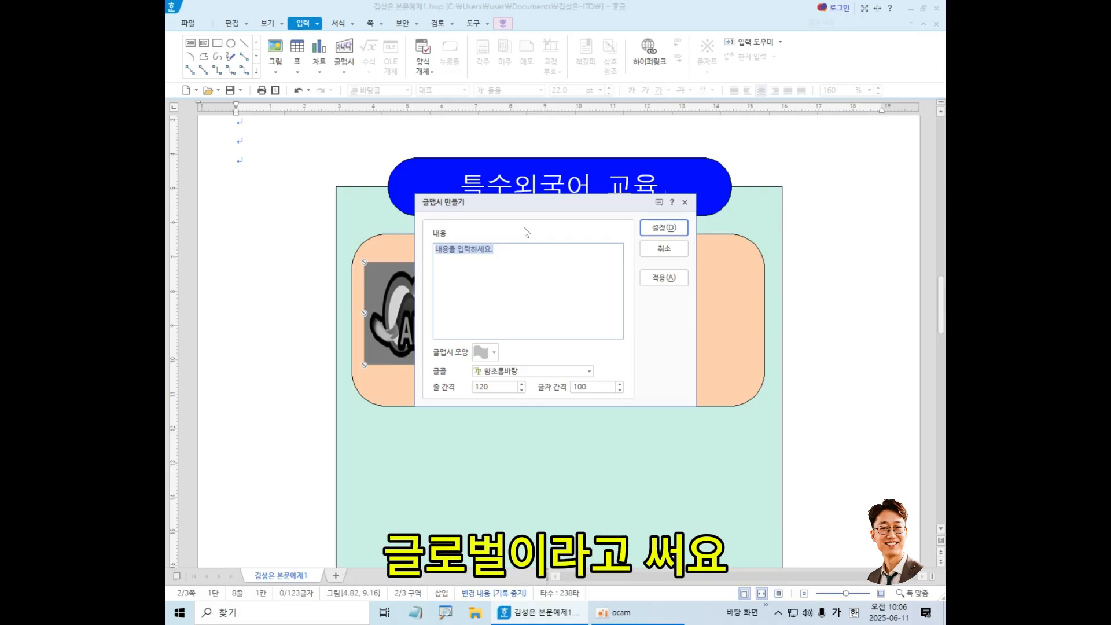
pyautogui.write('글로')
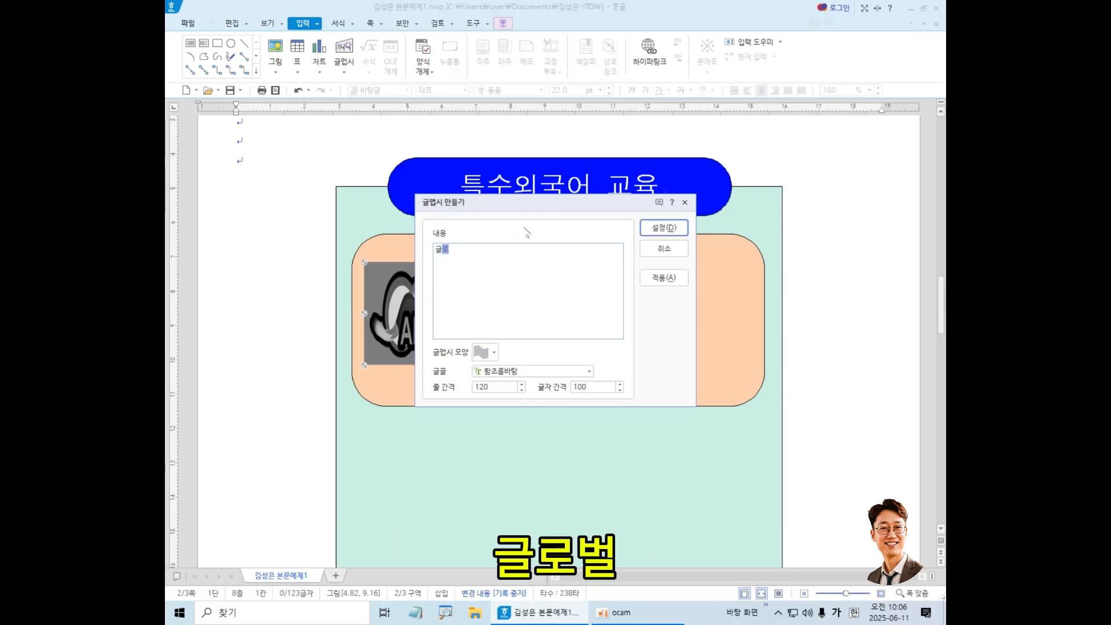
pyautogui.write('벌')
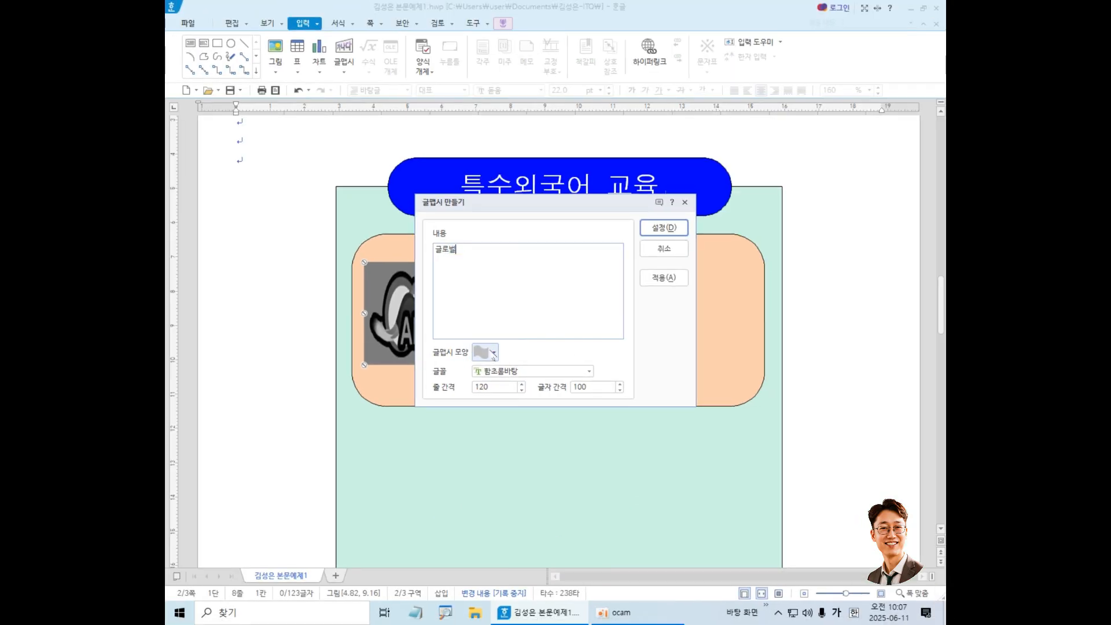
# Set the WordArt shape to the upward chevron, 갈매기형 수장, second in the third row of shapes.
pyautogui.click(493, 353)
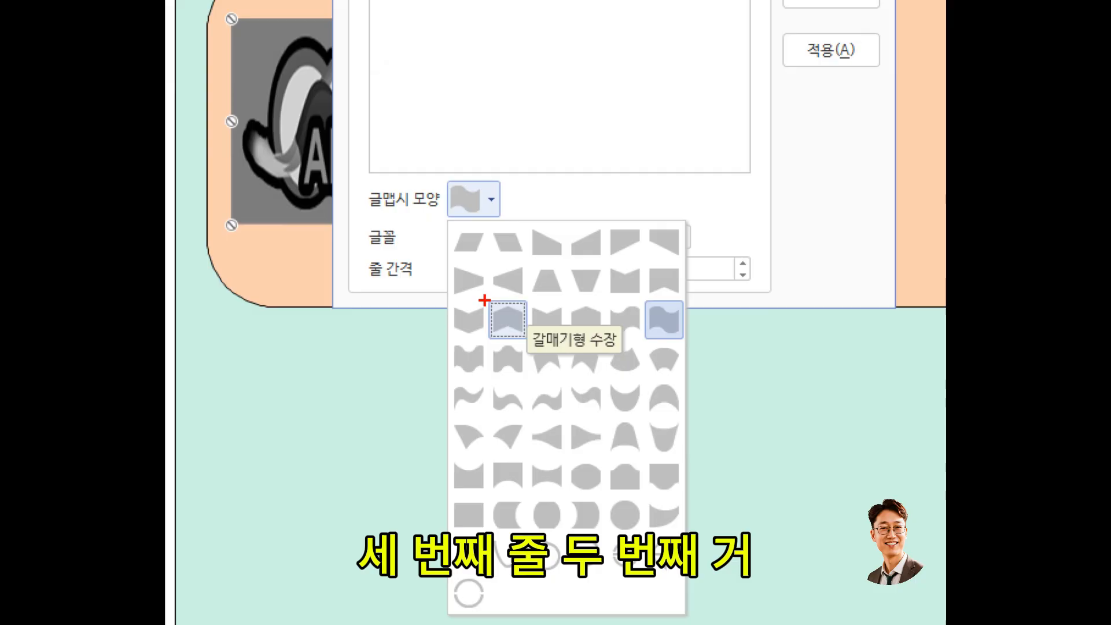
pyautogui.moveTo(484, 300); pyautogui.dragTo(528, 340)
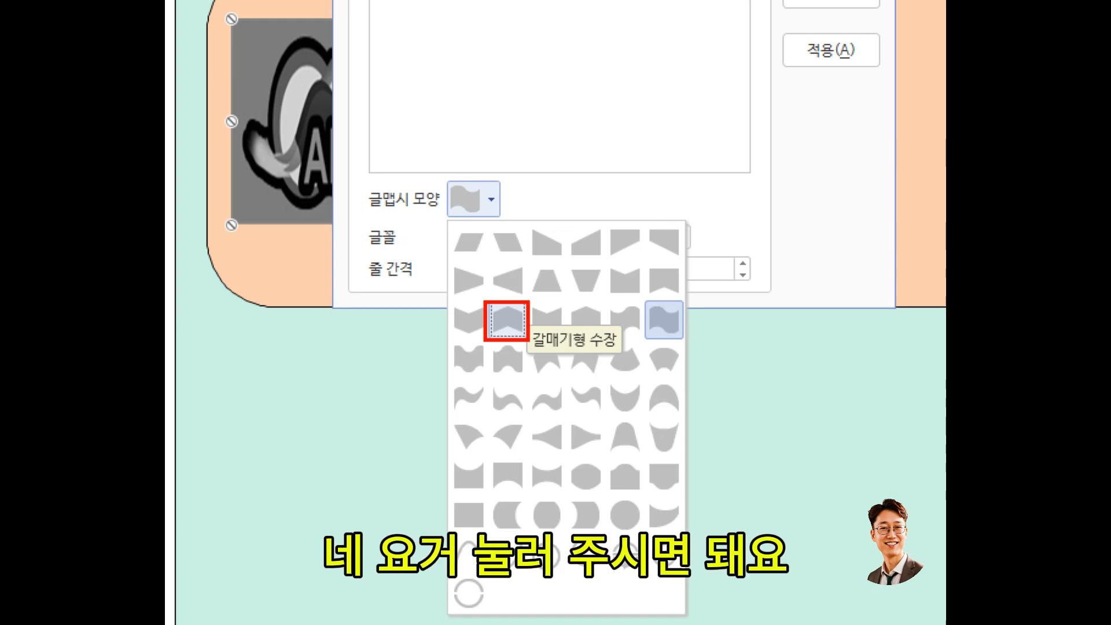
pyautogui.press('Escape')
pyautogui.click(495, 353)
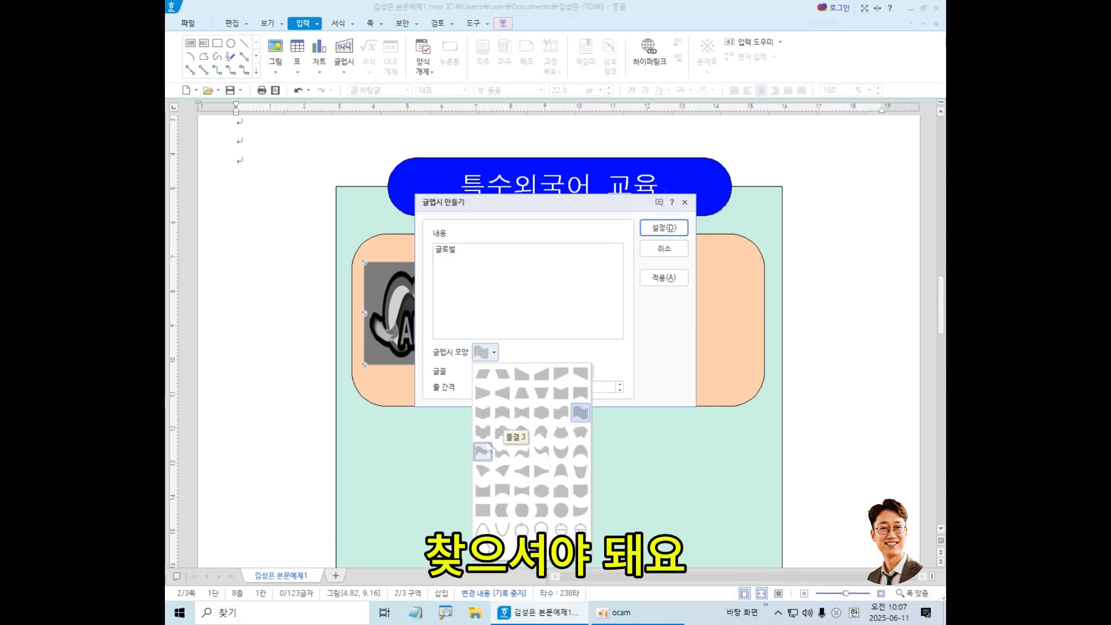
pyautogui.click(503, 413)
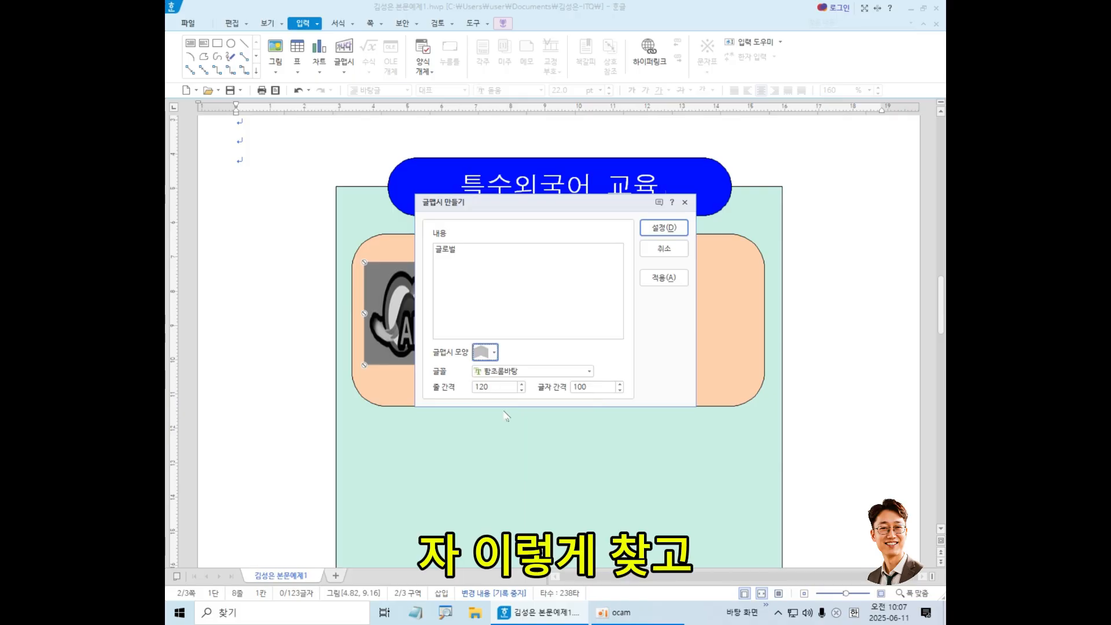
# Set the WordArt font to 굴림 and insert the WordArt into the document.
pyautogui.click(513, 374)
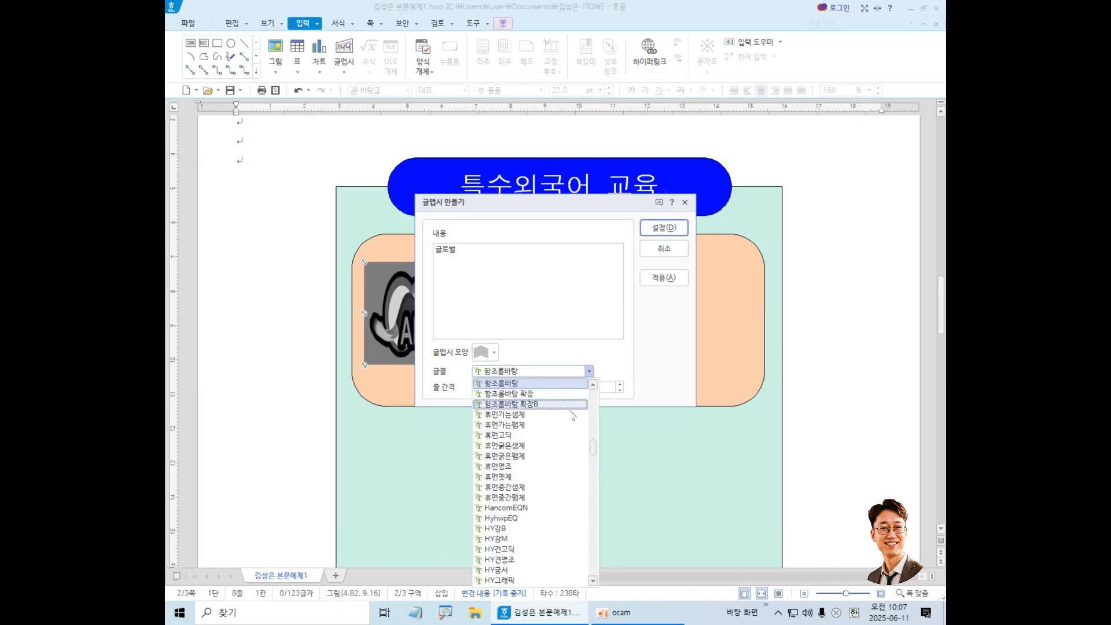
pyautogui.moveTo(596, 451); pyautogui.dragTo(595, 387)
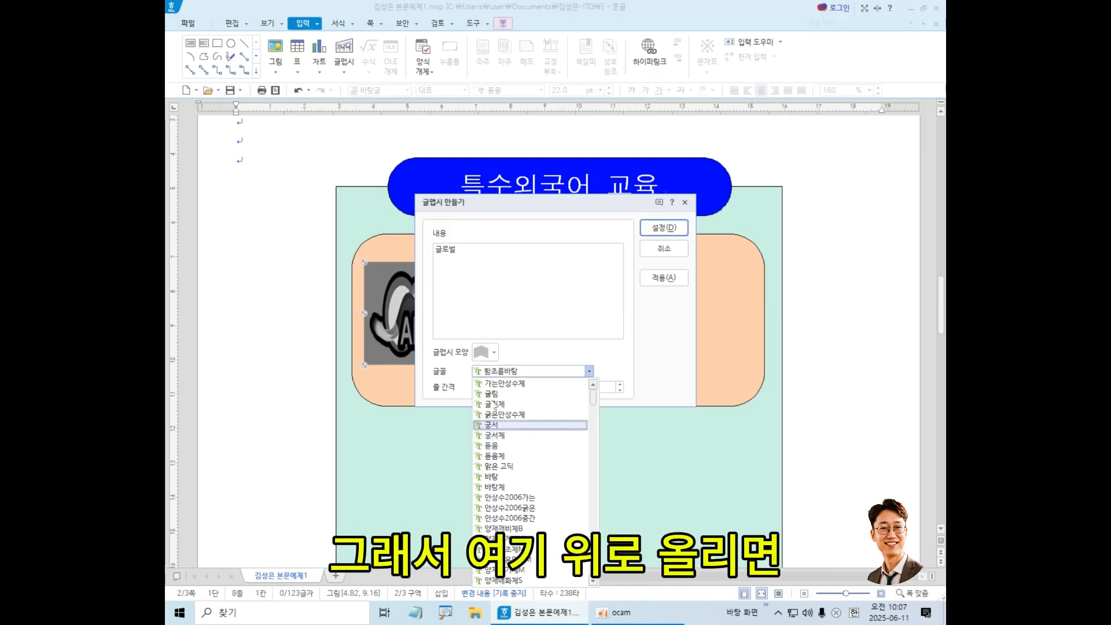
pyautogui.click(530, 396)
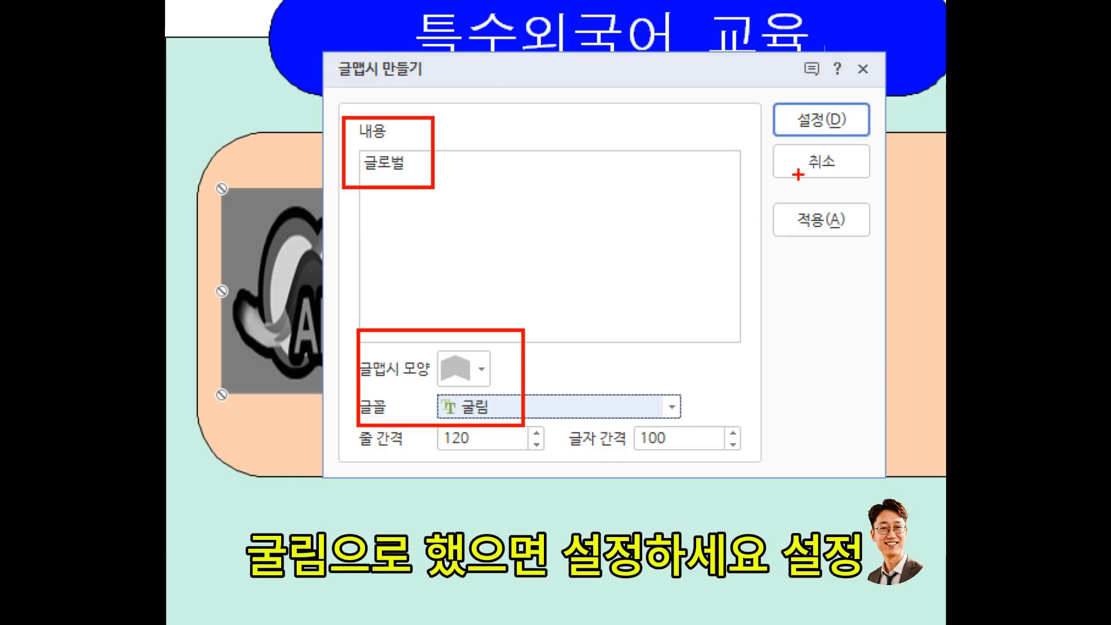
pyautogui.moveTo(885, 149)
pyautogui.mouseDown()
pyautogui.moveTo(836, 149)
pyautogui.moveTo(747, 104)
pyautogui.moveTo(869, 90)
pyautogui.moveTo(888, 152)
pyautogui.mouseUp()
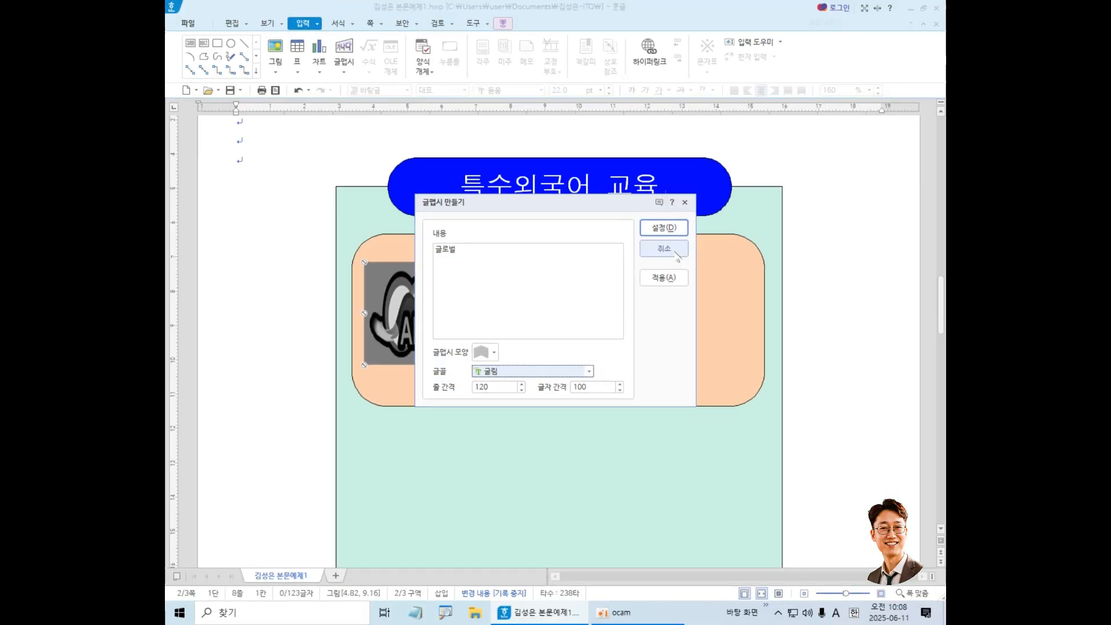
pyautogui.click(664, 228)
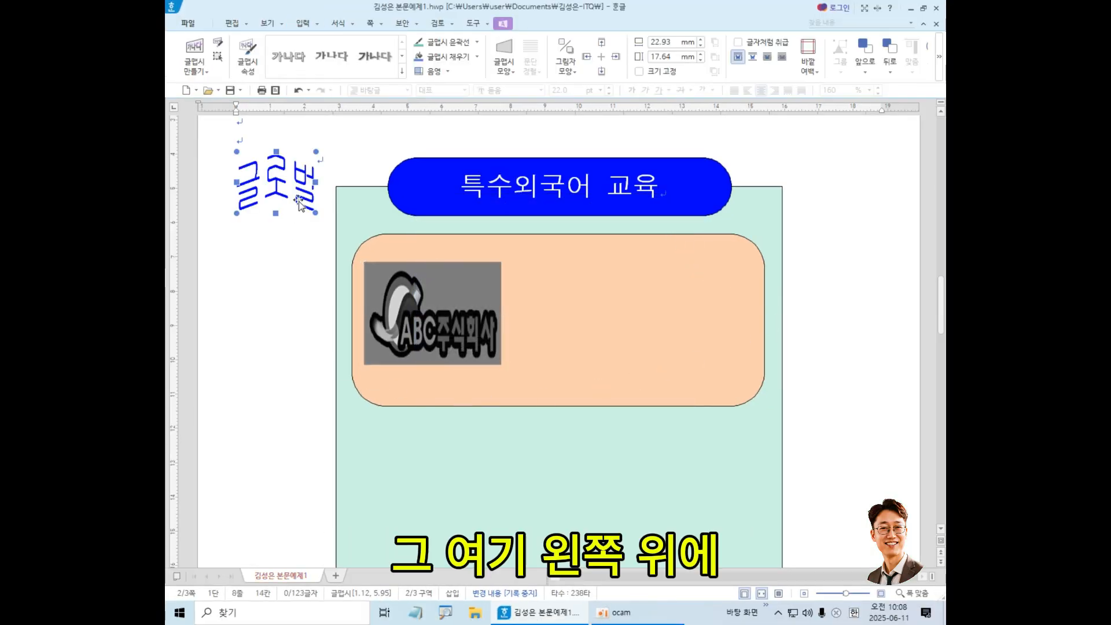
# In the 글로벌 WordArt's object properties, set the width to 50 mm and the height to 35 mm.
pyautogui.doubleClick(275, 172)
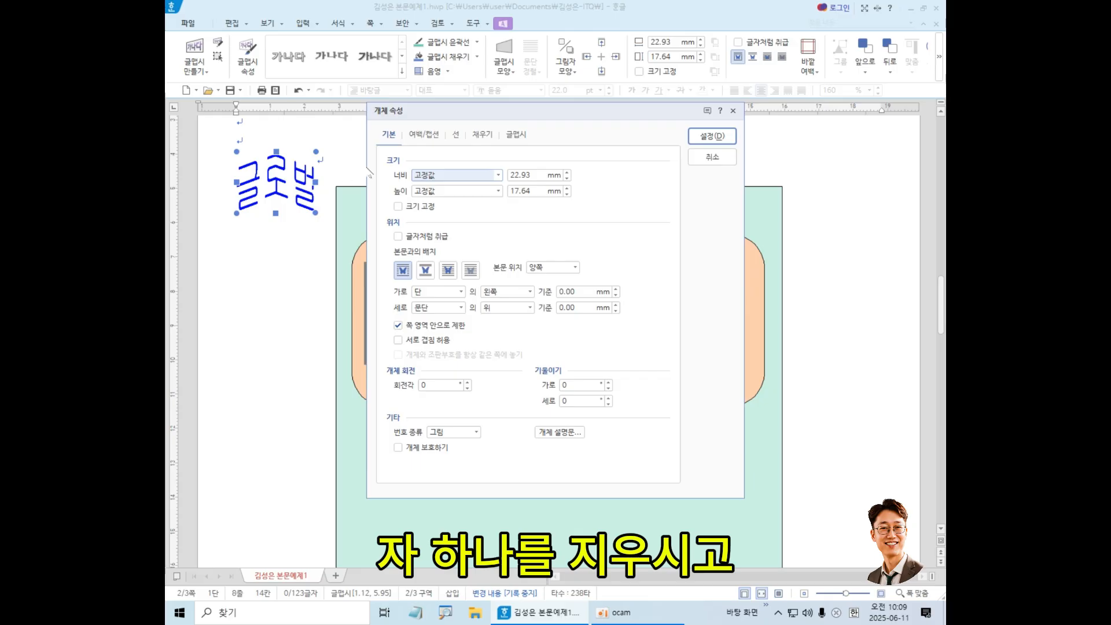
pyautogui.hotkey('ctrl', '1')
pyautogui.click(538, 178)
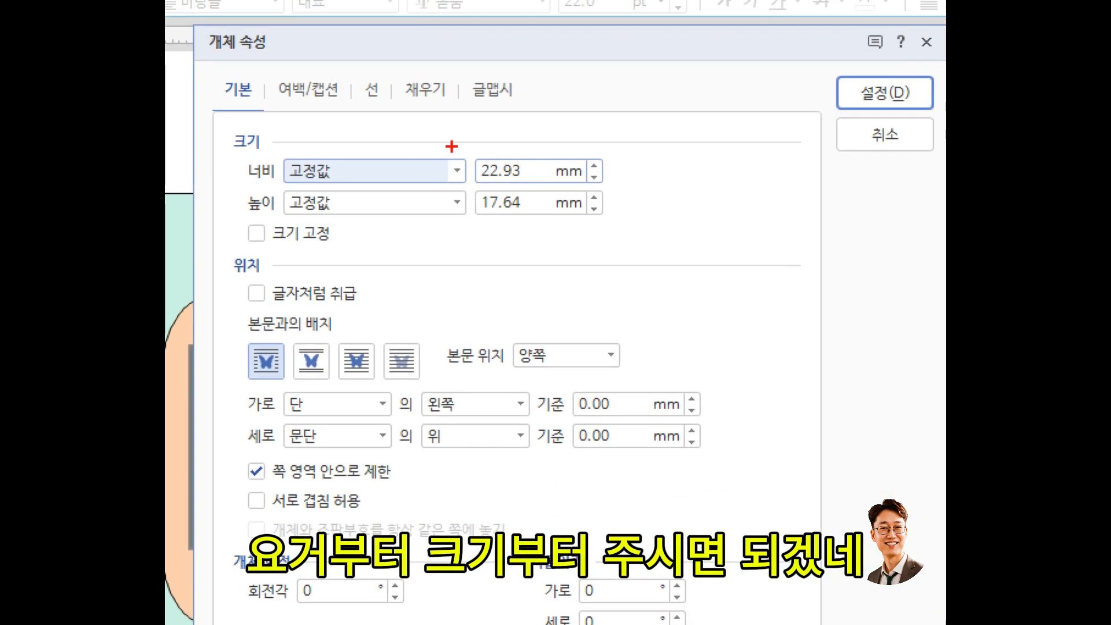
pyautogui.moveTo(458, 146); pyautogui.dragTo(535, 243)
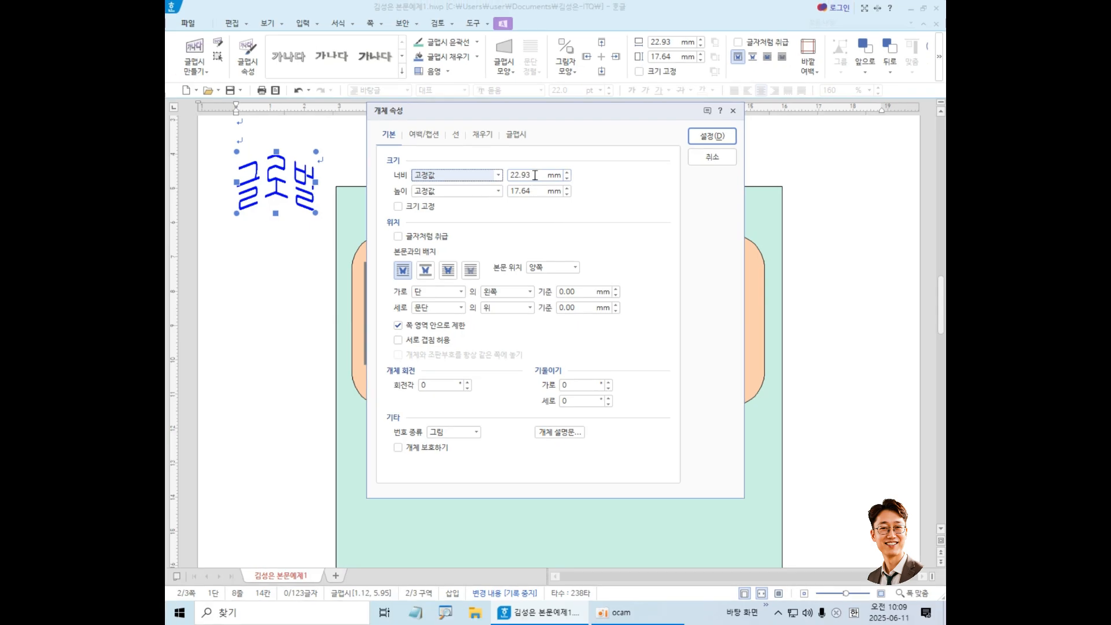
pyautogui.moveTo(533, 176); pyautogui.dragTo(478, 178)
pyautogui.write('50')
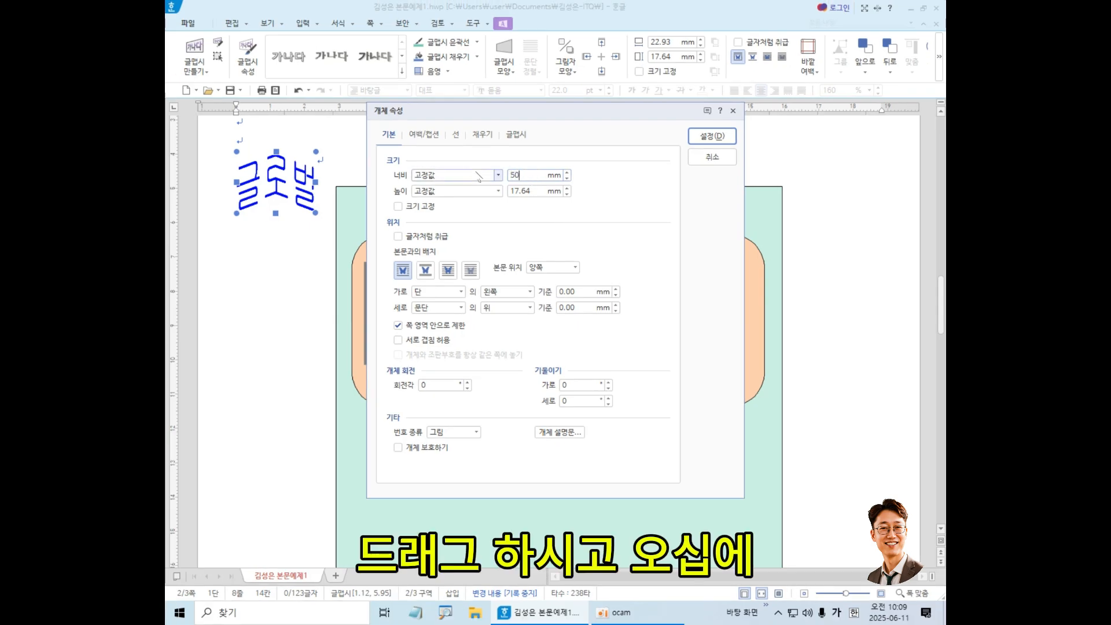
pyautogui.press('Tab')
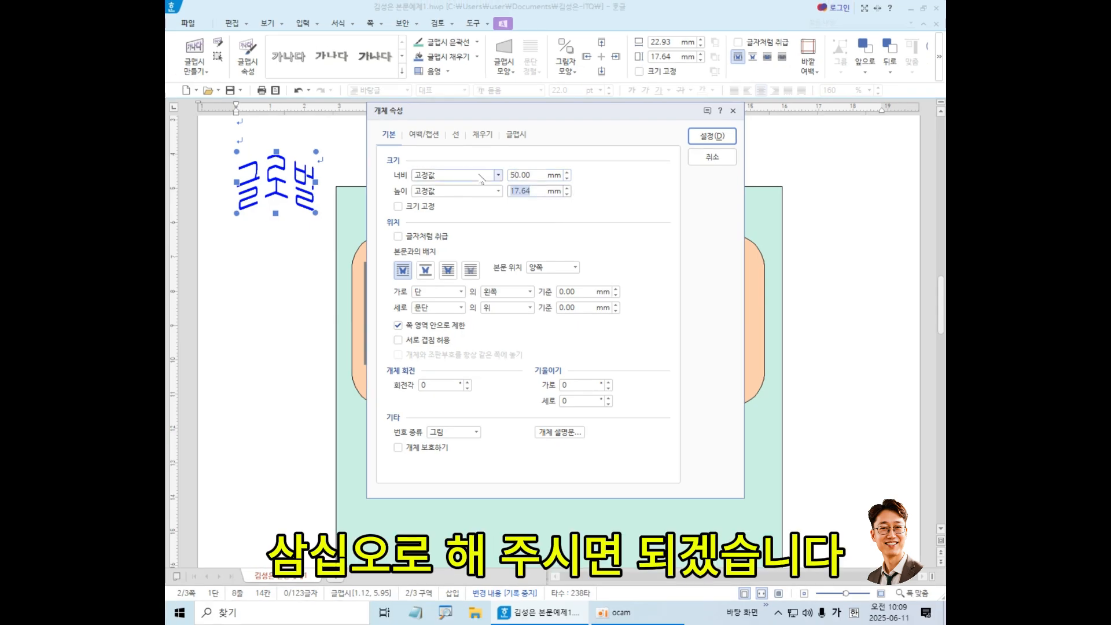
pyautogui.write('35')
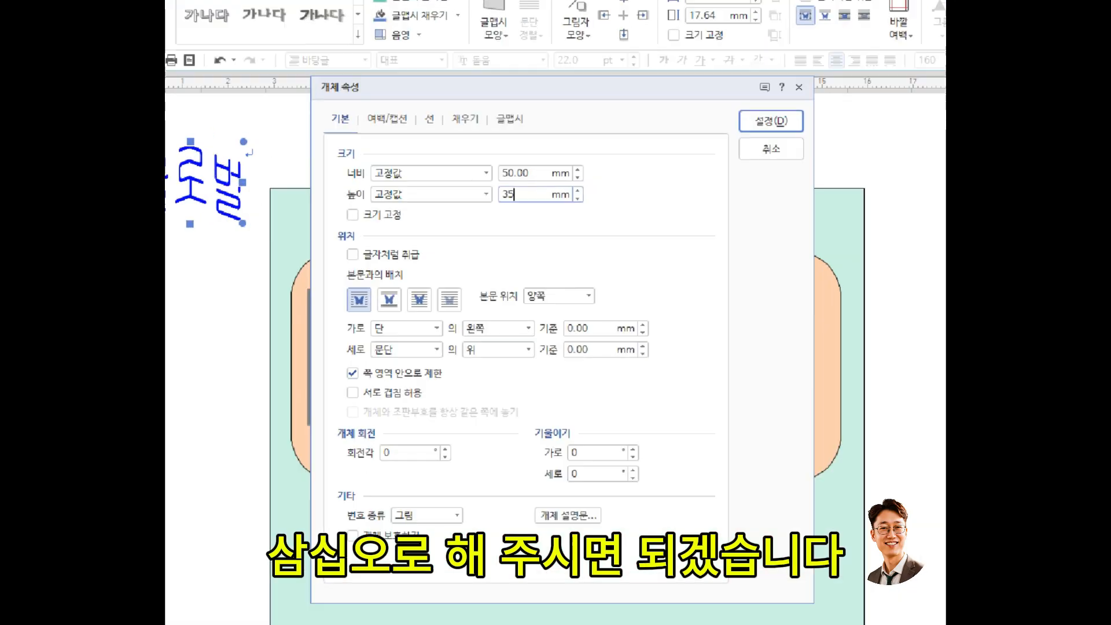
pyautogui.moveTo(492, 155); pyautogui.dragTo(561, 260)
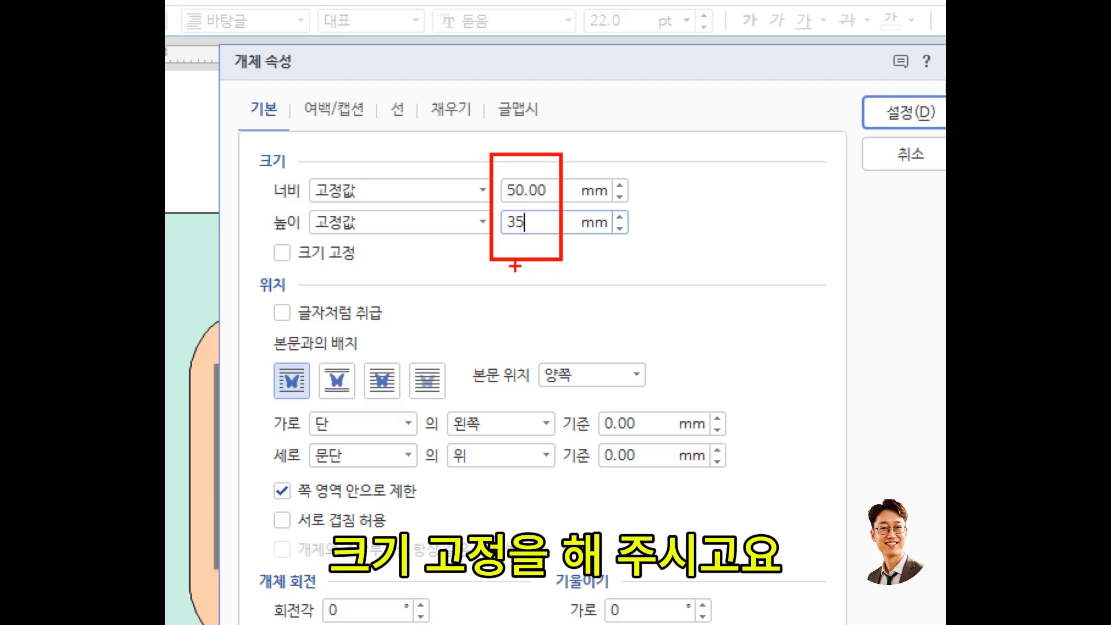
pyautogui.moveTo(272, 239)
pyautogui.mouseDown()
pyautogui.moveTo(282, 260)
pyautogui.moveTo(297, 232)
pyautogui.mouseUp()
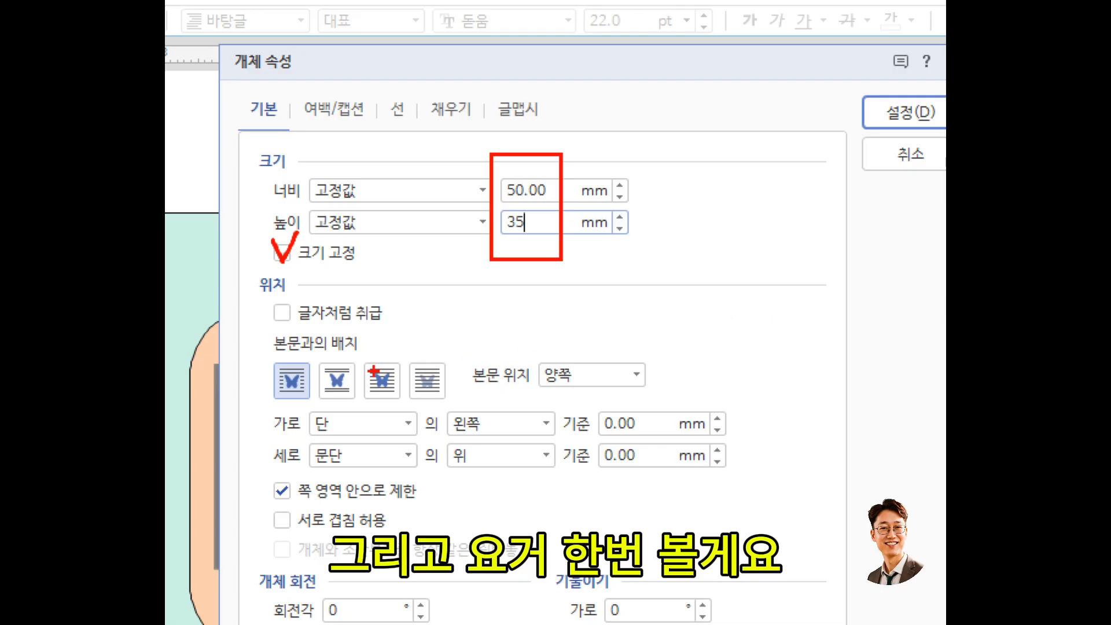
pyautogui.press('Escape')
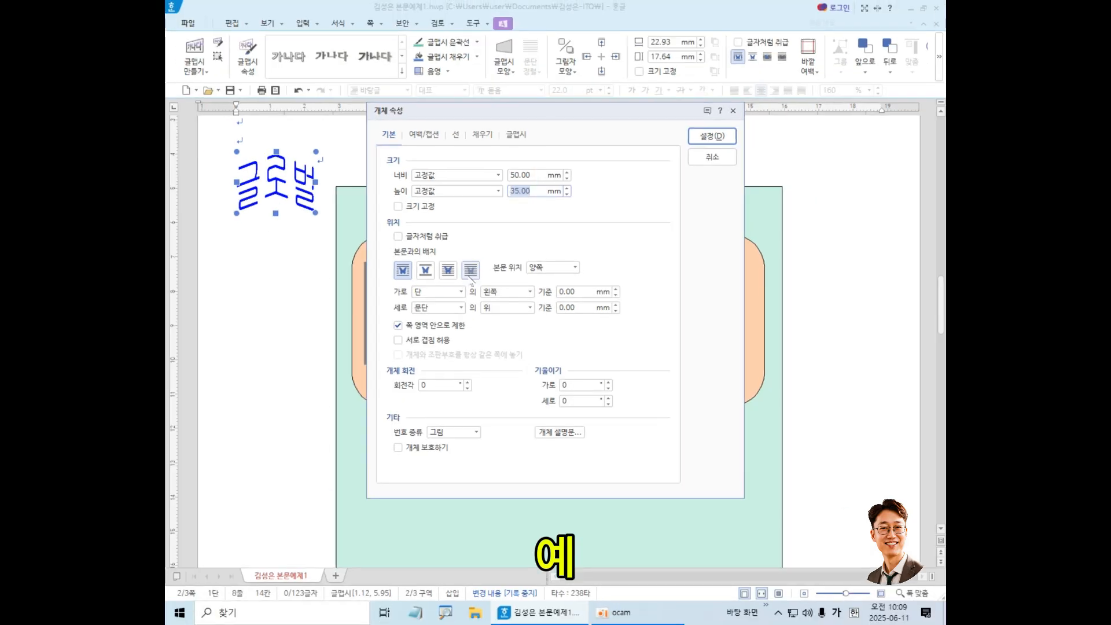
pyautogui.hotkey('ctrl', '1')
pyautogui.click(706, 32)
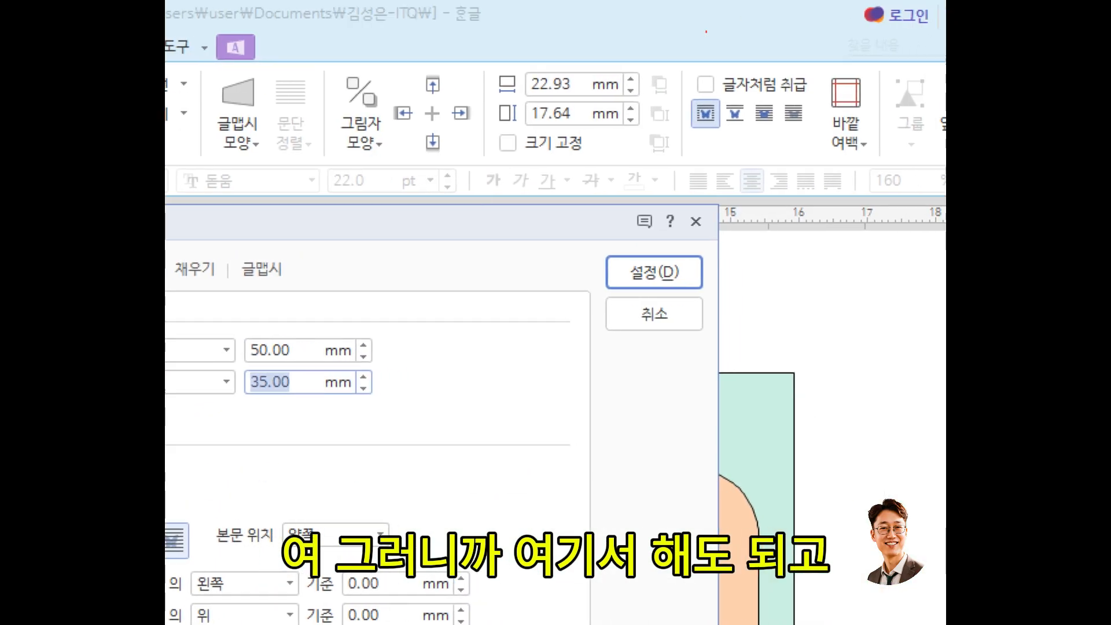
pyautogui.moveTo(675, 93)
pyautogui.mouseDown()
pyautogui.moveTo(719, 136)
pyautogui.moveTo(814, 149)
pyautogui.mouseUp()
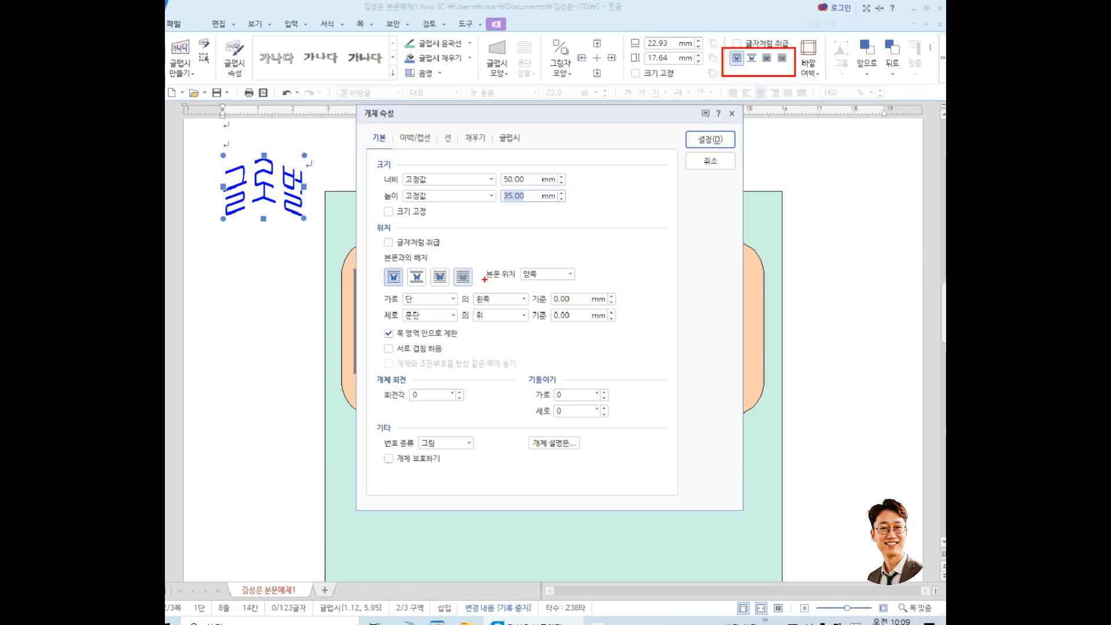
pyautogui.press('Escape')
pyautogui.hotkey('ctrl', '1')
pyautogui.click(454, 277)
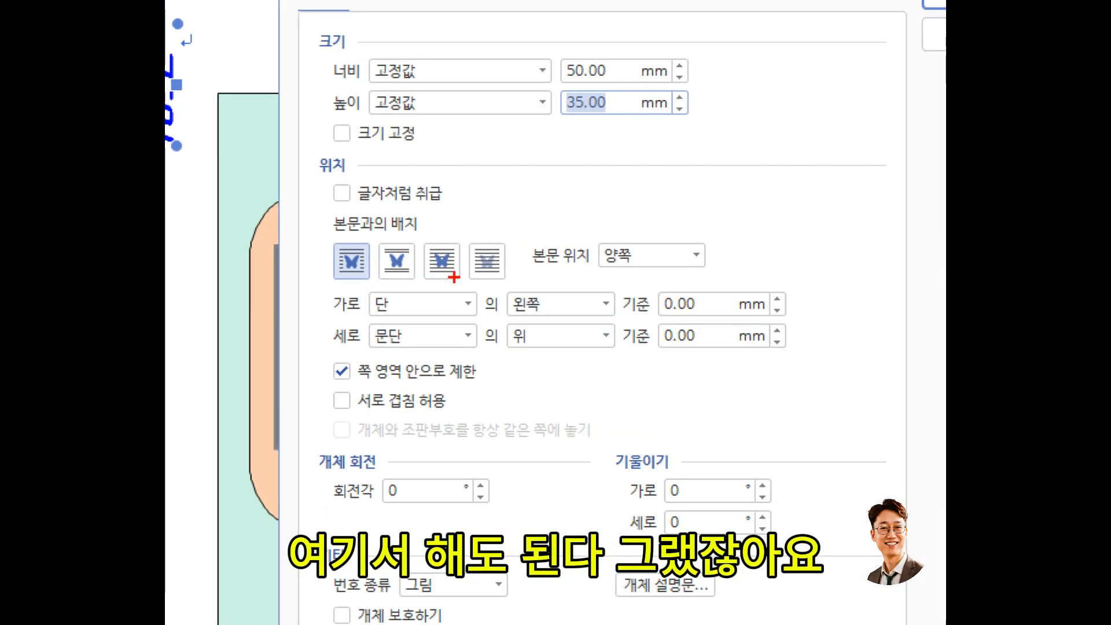
pyautogui.moveTo(330, 238); pyautogui.dragTo(544, 288)
pyautogui.press('Escape')
pyautogui.press('Escape')
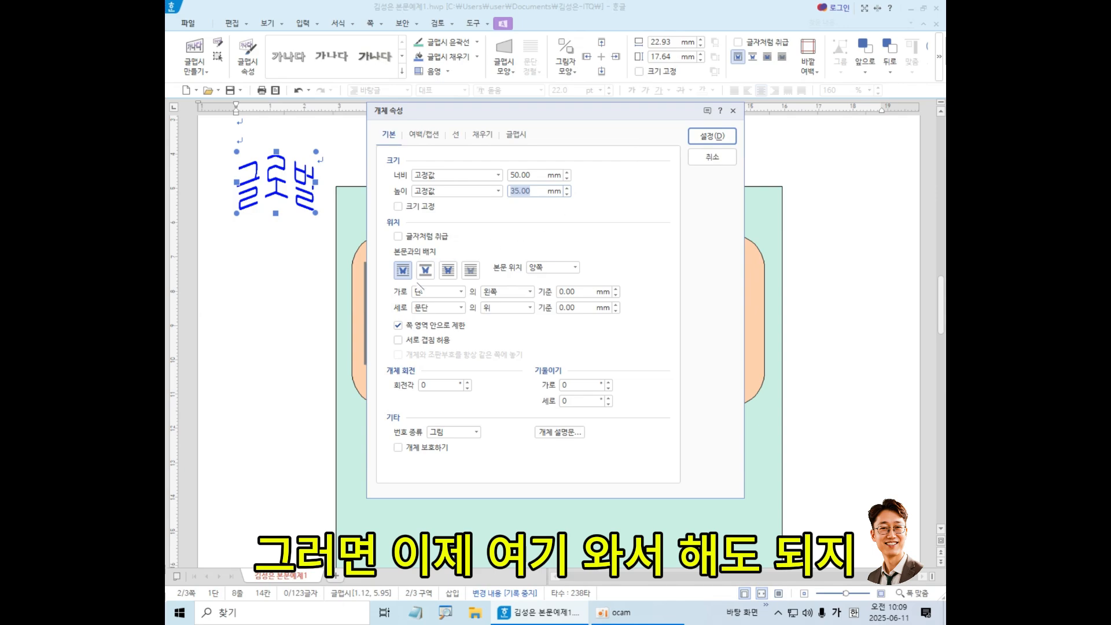
pyautogui.hotkey('ctrl', '1')
pyautogui.click(415, 270)
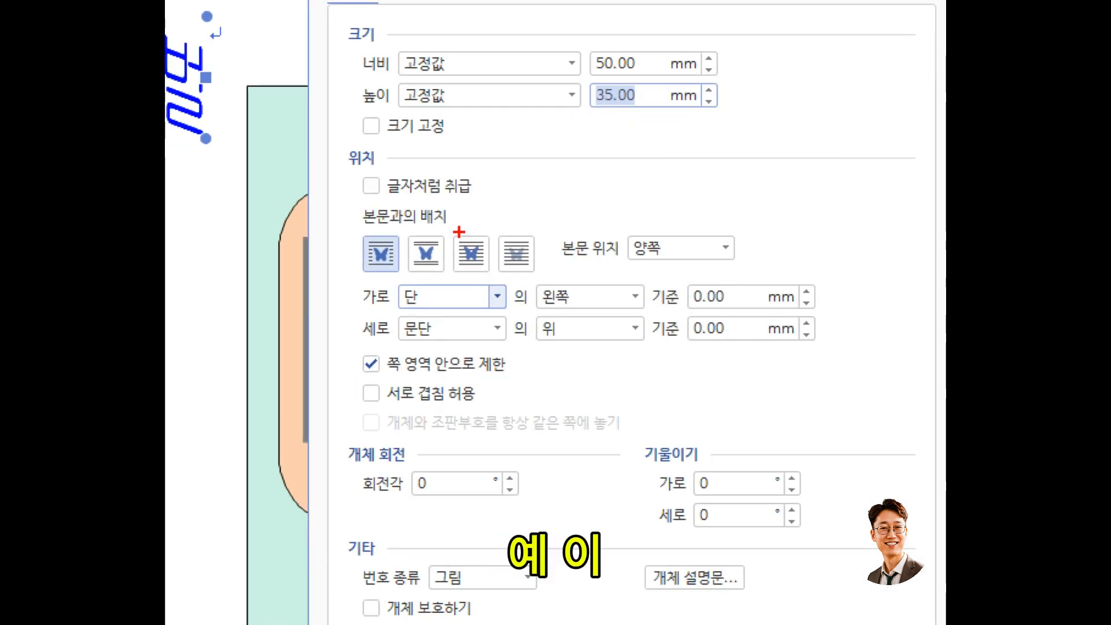
pyautogui.moveTo(207, 115)
pyautogui.mouseDown()
pyautogui.moveTo(187, 91)
pyautogui.moveTo(199, 121)
pyautogui.mouseUp()
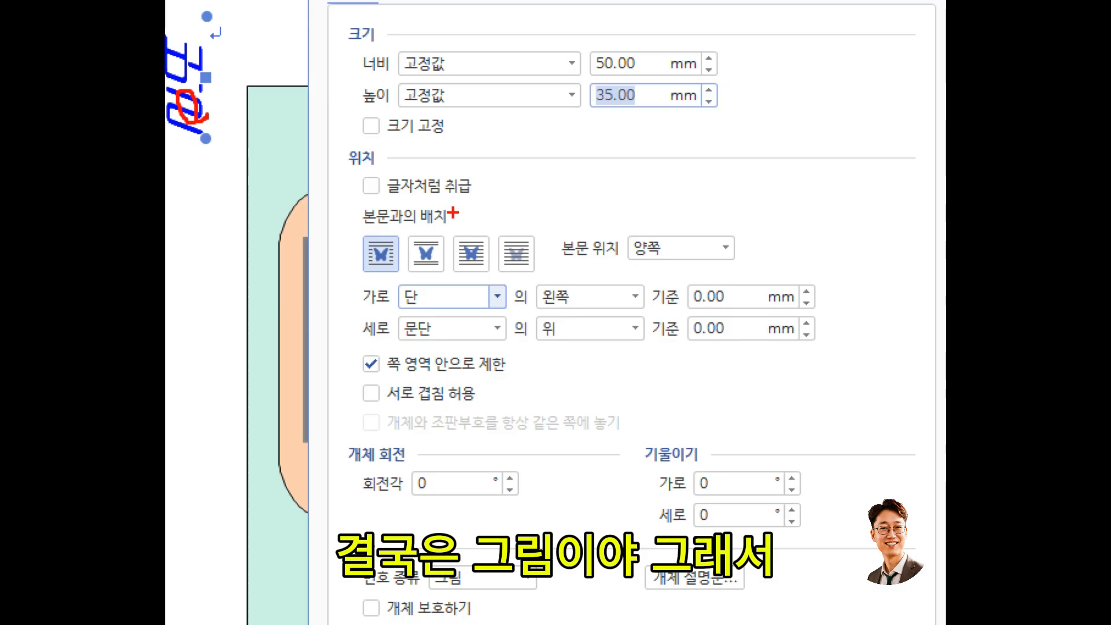
# Set the 글로벌 WordArt's text arrangement to in front of text (글 앞으로).
pyautogui.moveTo(446, 219); pyautogui.dragTo(497, 283)
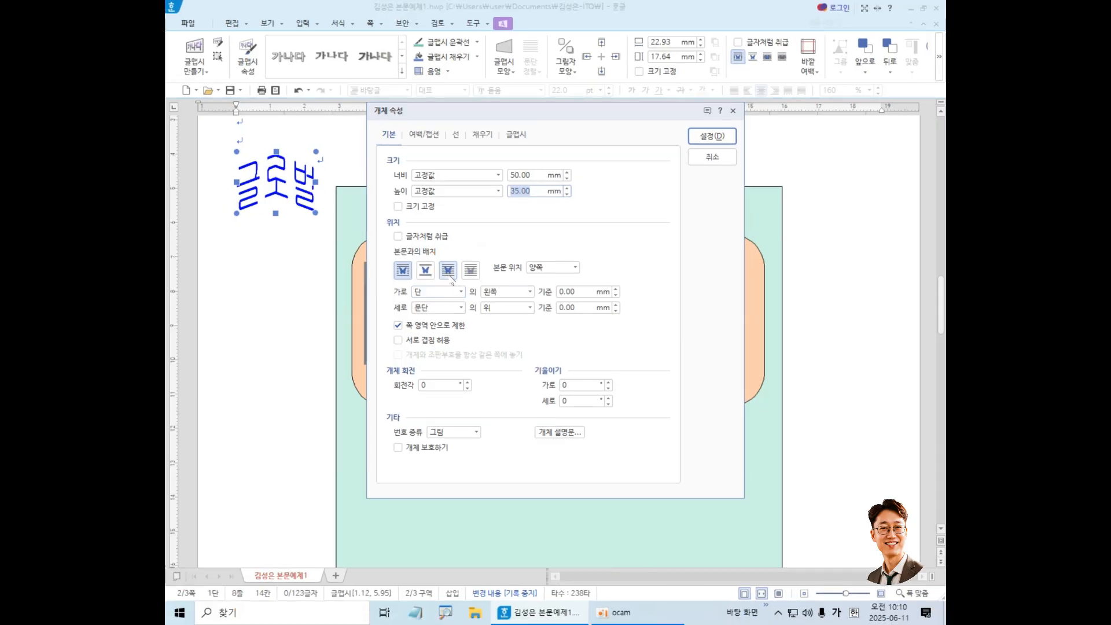
pyautogui.click(448, 271)
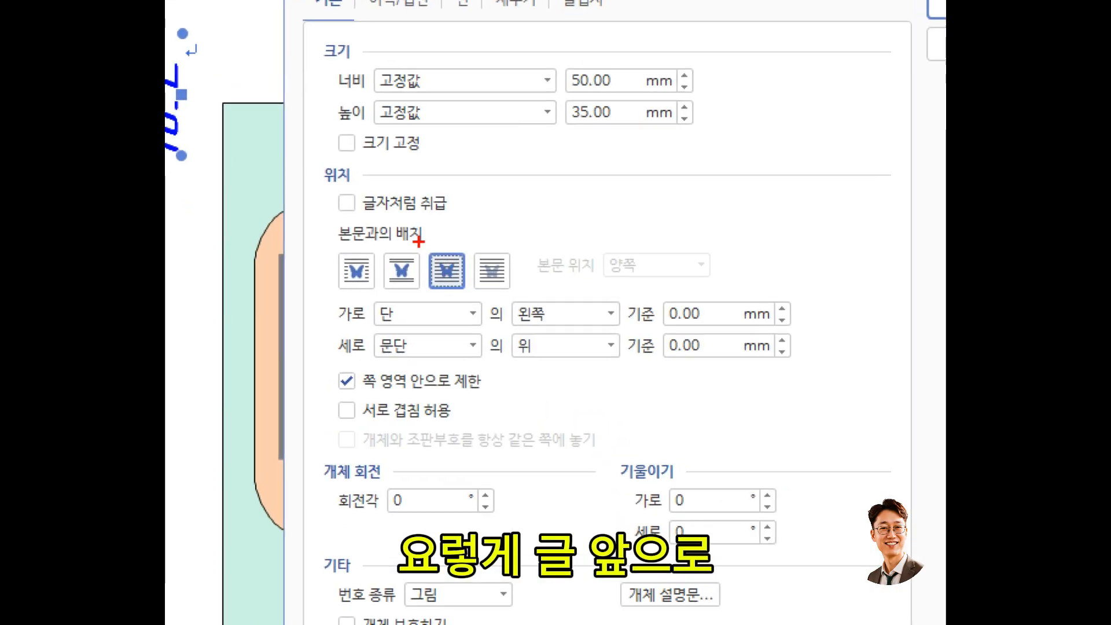
pyautogui.moveTo(418, 241); pyautogui.dragTo(475, 300)
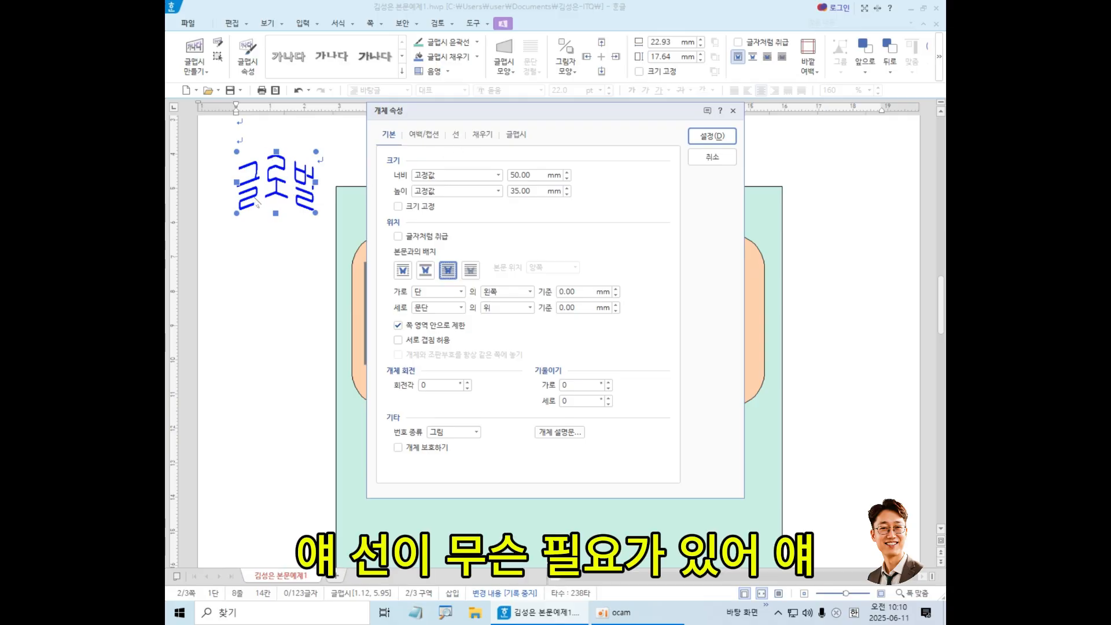
# Set the 글로벌 WordArt's fill colour to red and apply the object properties.
pyautogui.click(483, 135)
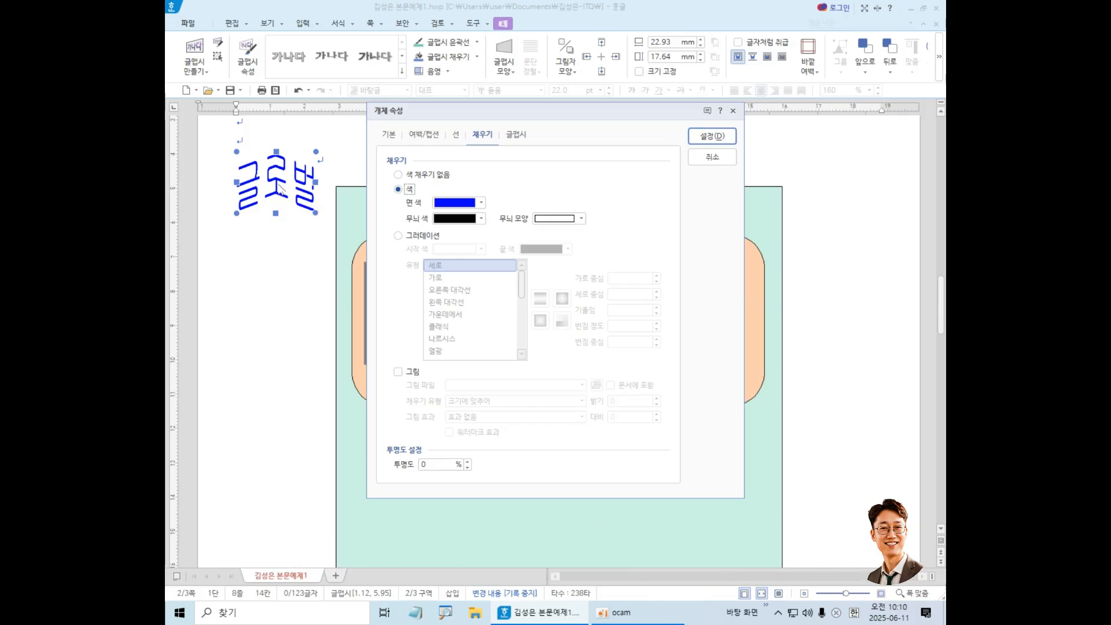
pyautogui.click(458, 204)
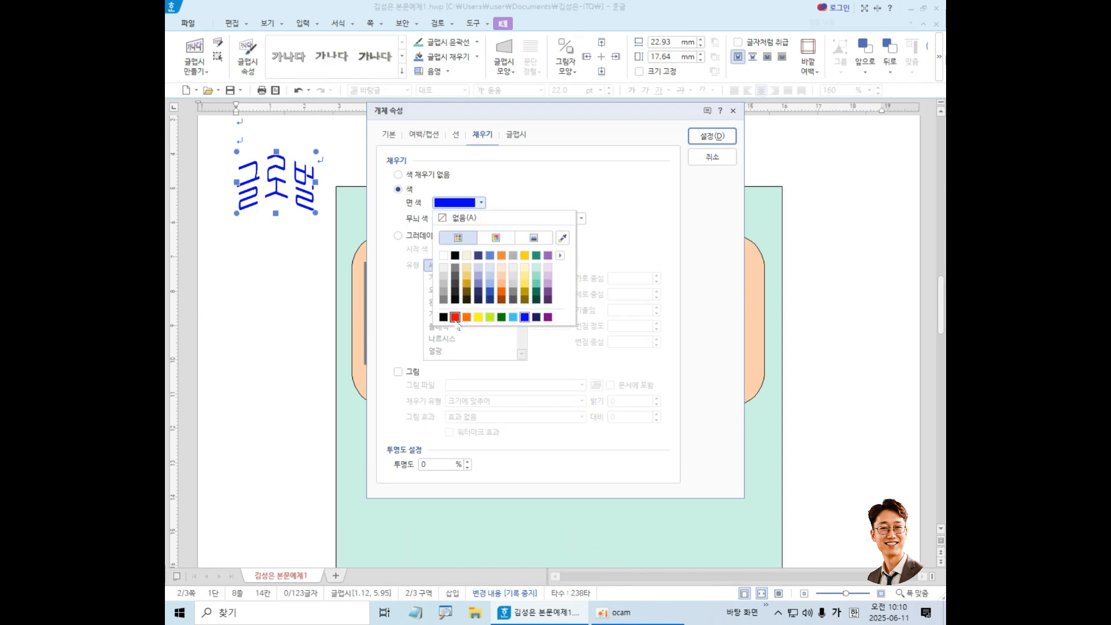
pyautogui.click(455, 317)
pyautogui.click(481, 203)
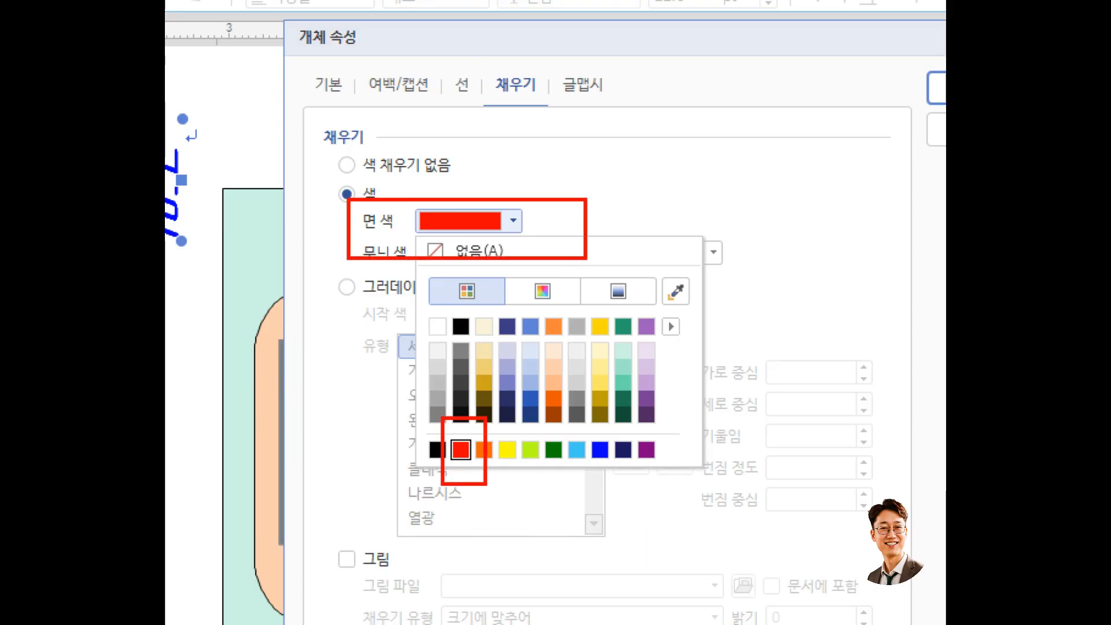
pyautogui.click(460, 450)
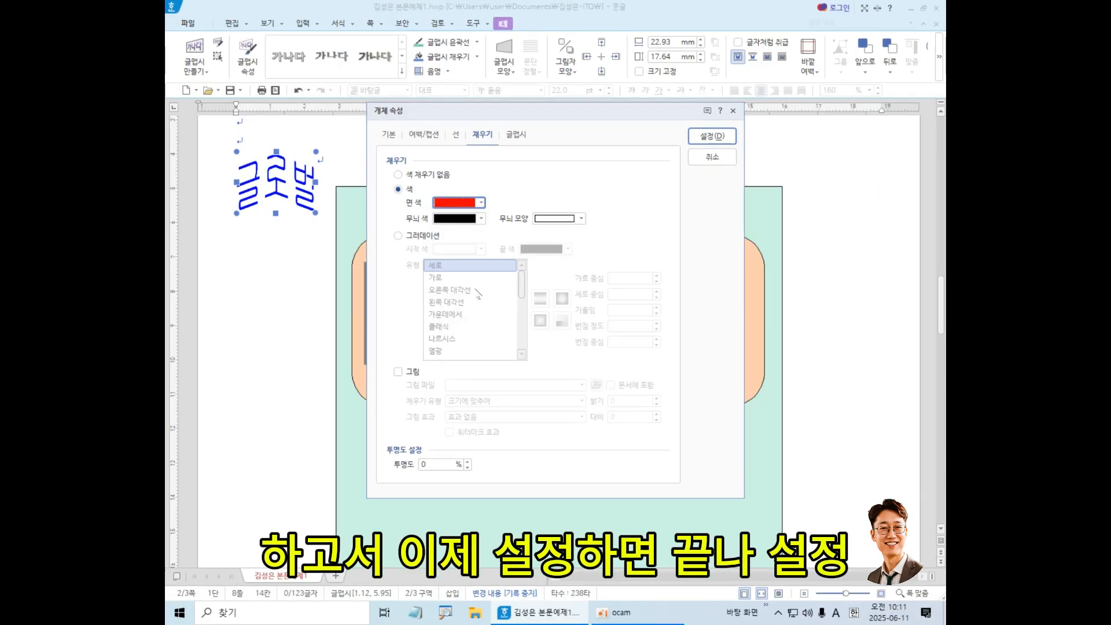
pyautogui.click(712, 137)
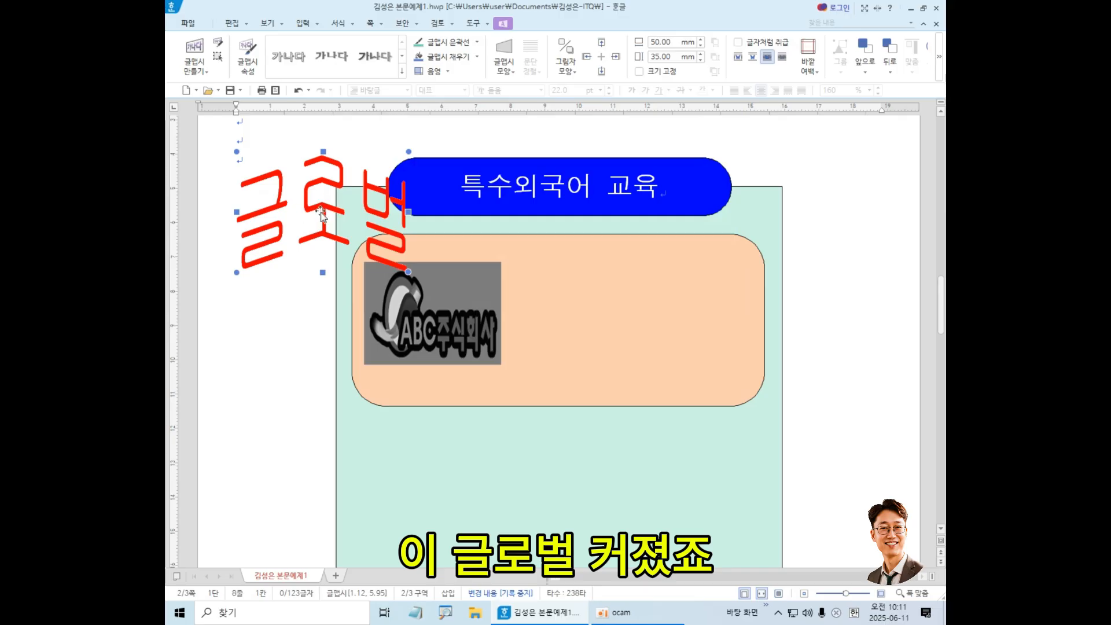
# Move the 글로벌 WordArt into the peach rounded rectangle, to the right of the logo, and save the document.
pyautogui.moveTo(305, 223); pyautogui.dragTo(634, 314)
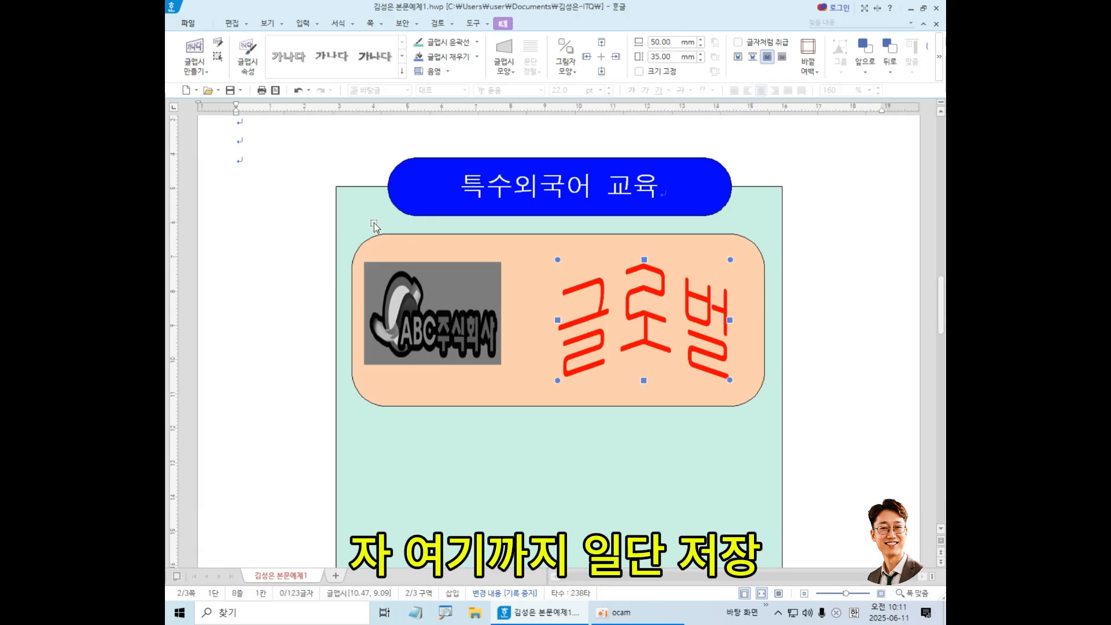
pyautogui.click(231, 90)
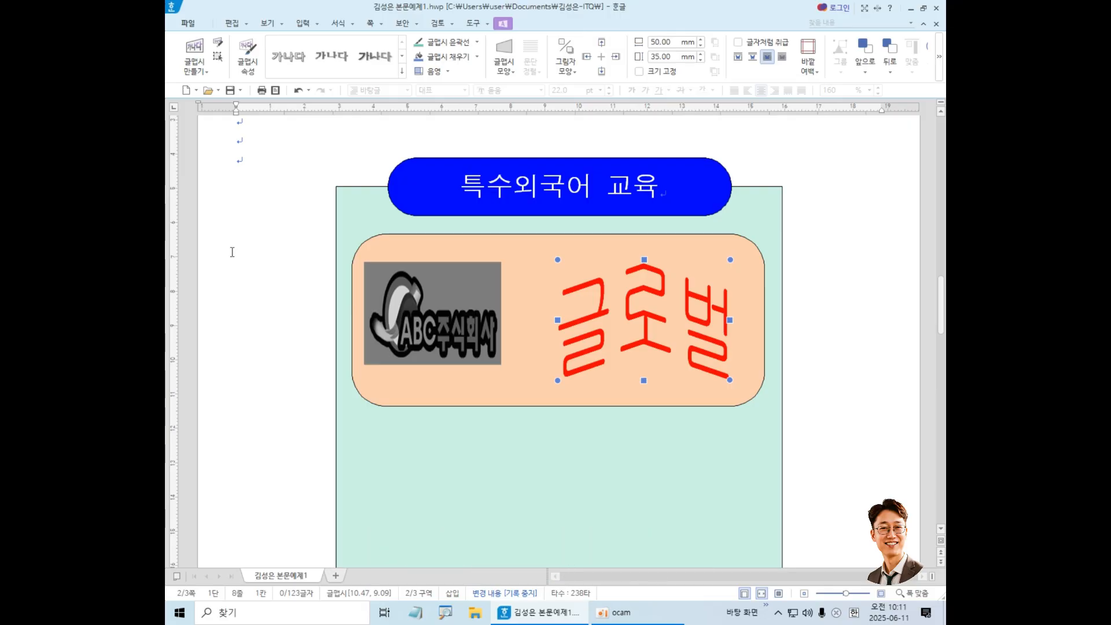
pyautogui.click(618, 612)
pyautogui.moveTo(885, 294); pyautogui.dragTo(759, 298)
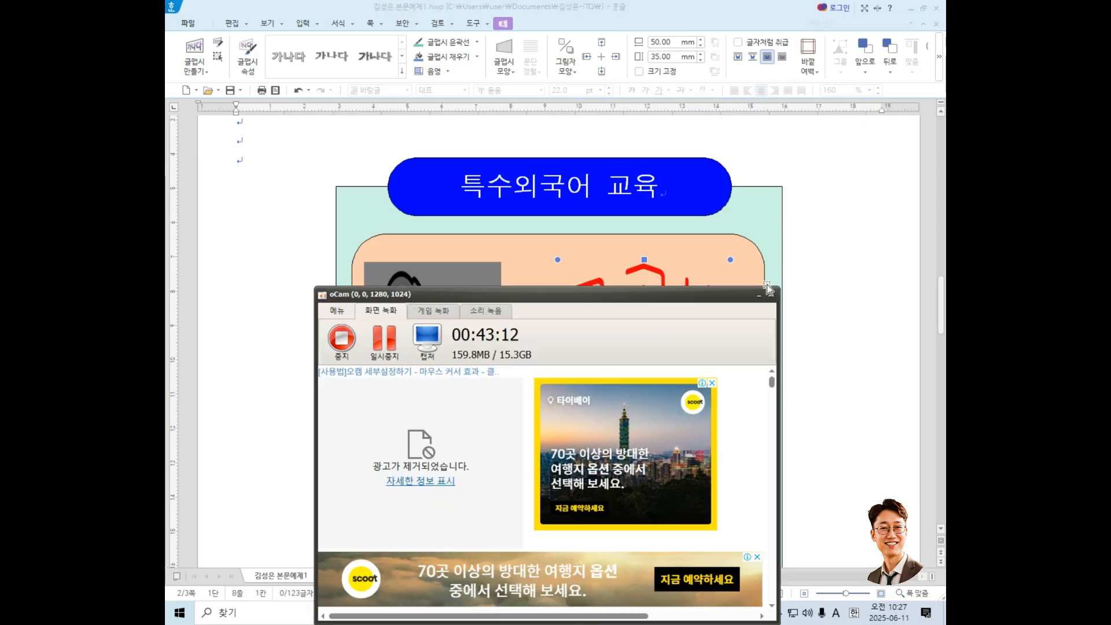
pyautogui.click(759, 295)
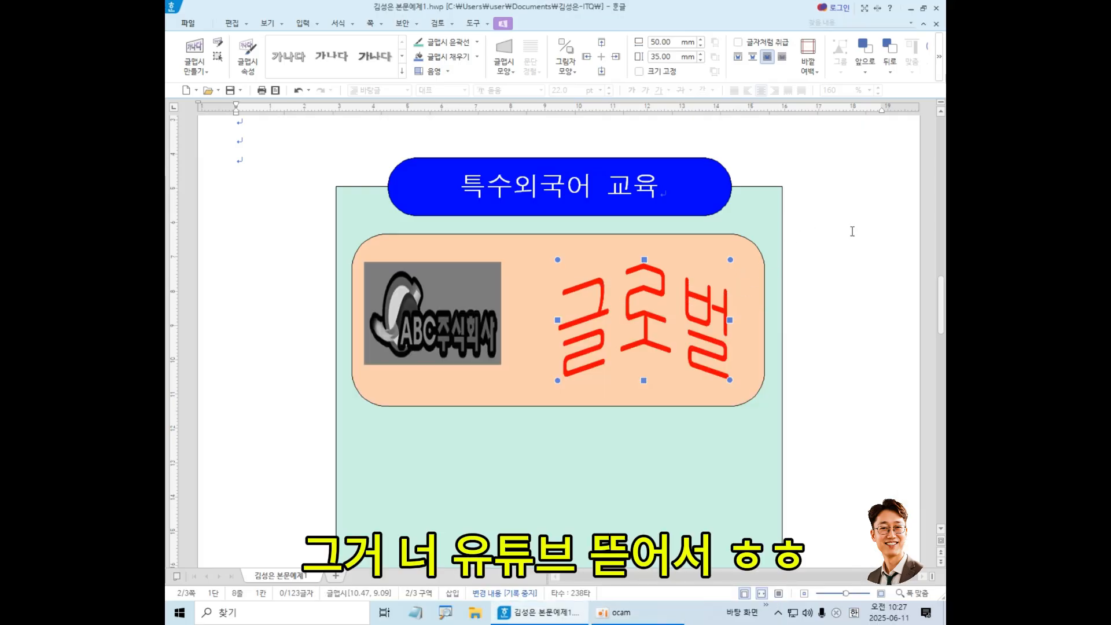
pyautogui.click(850, 305)
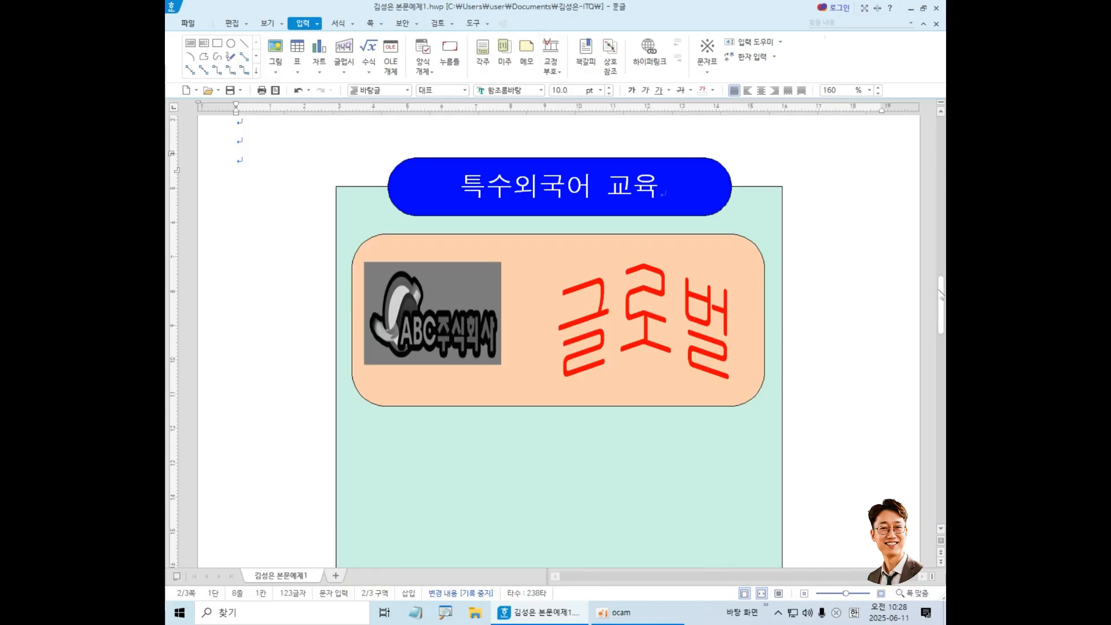
pyautogui.moveTo(941, 298); pyautogui.dragTo(942, 323)
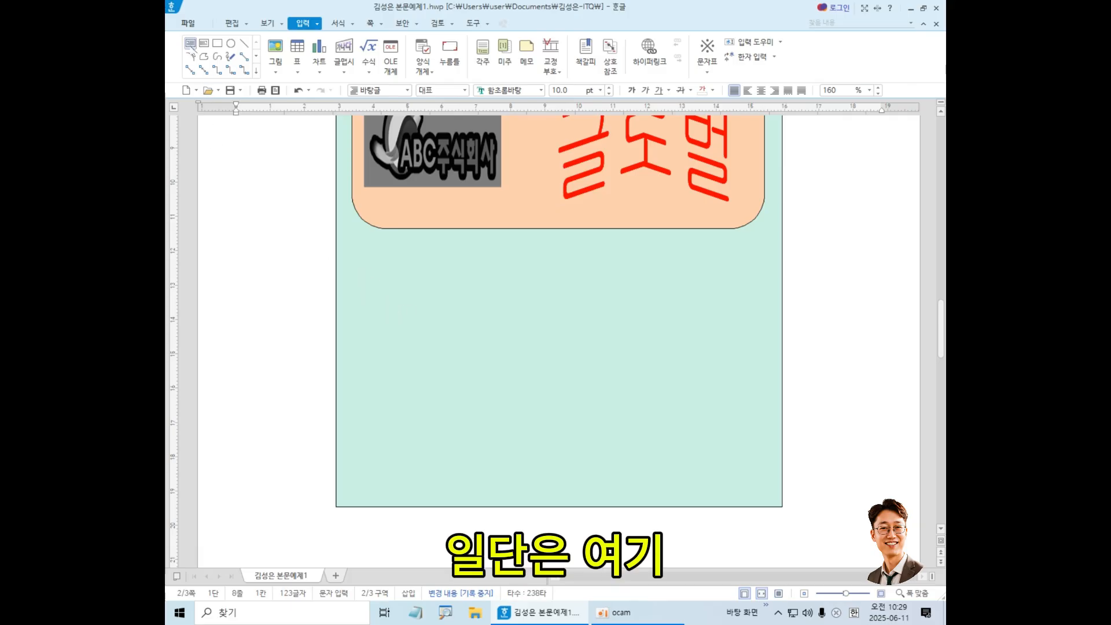
pyautogui.hotkey('ctrl', '1')
pyautogui.click(218, 34)
pyautogui.press('Escape')
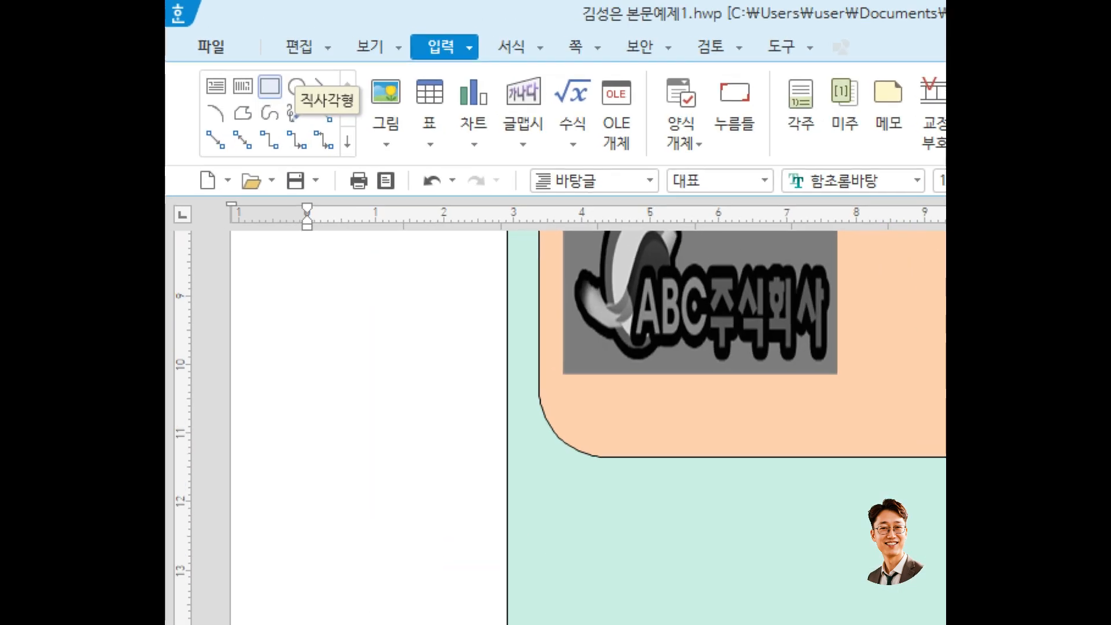
pyautogui.click(261, 2)
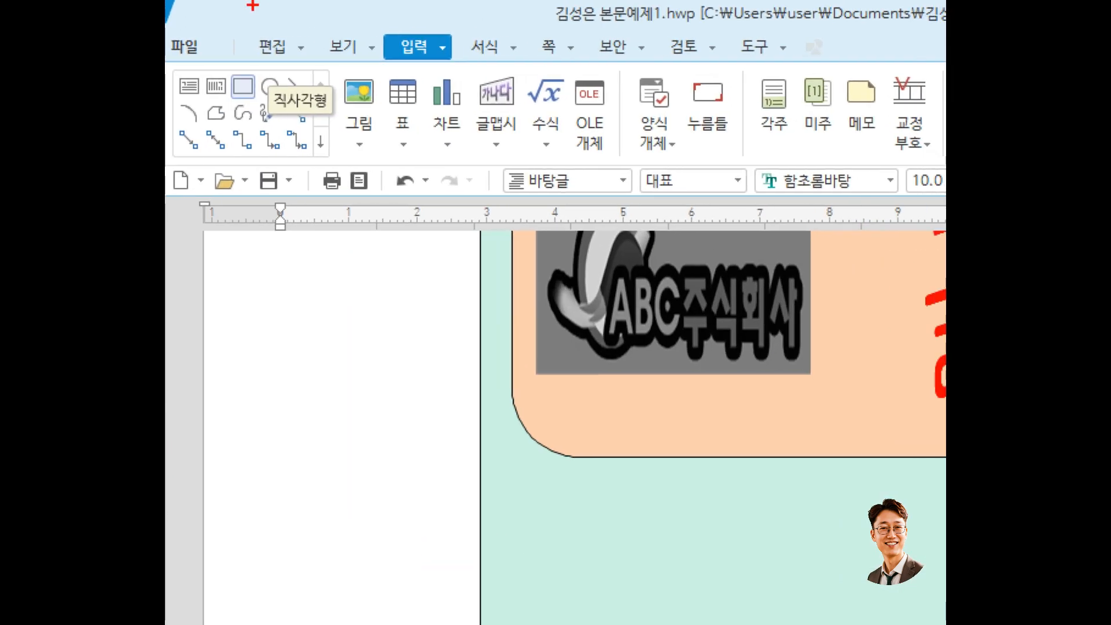
pyautogui.moveTo(231, 73); pyautogui.dragTo(259, 105)
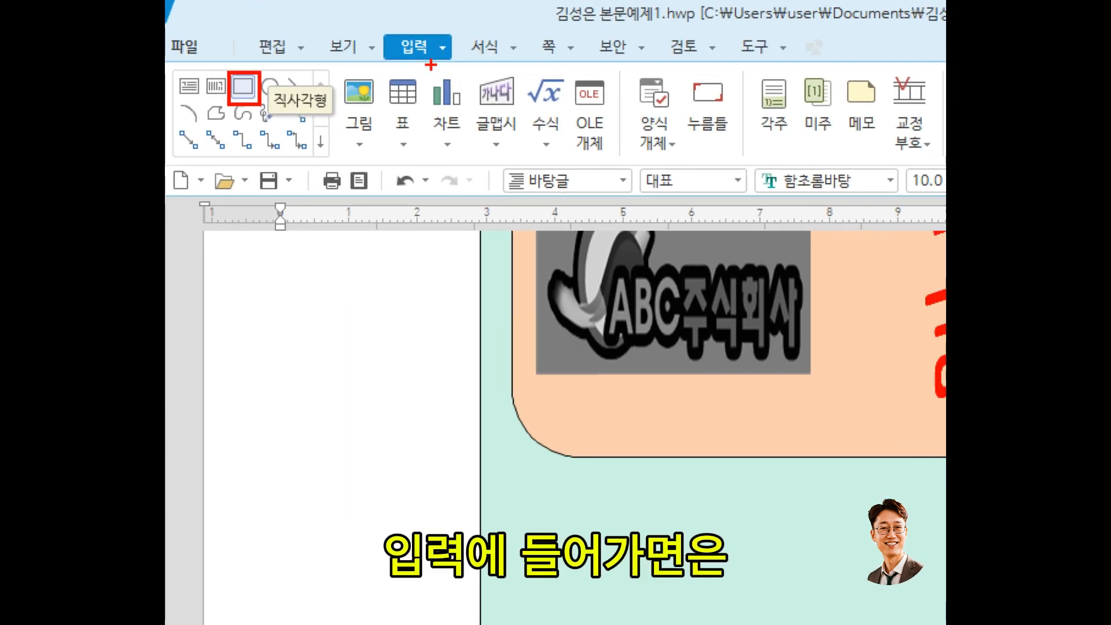
pyautogui.moveTo(431, 65)
pyautogui.mouseDown()
pyautogui.moveTo(386, 53)
pyautogui.moveTo(432, 40)
pyautogui.moveTo(429, 70)
pyautogui.mouseUp()
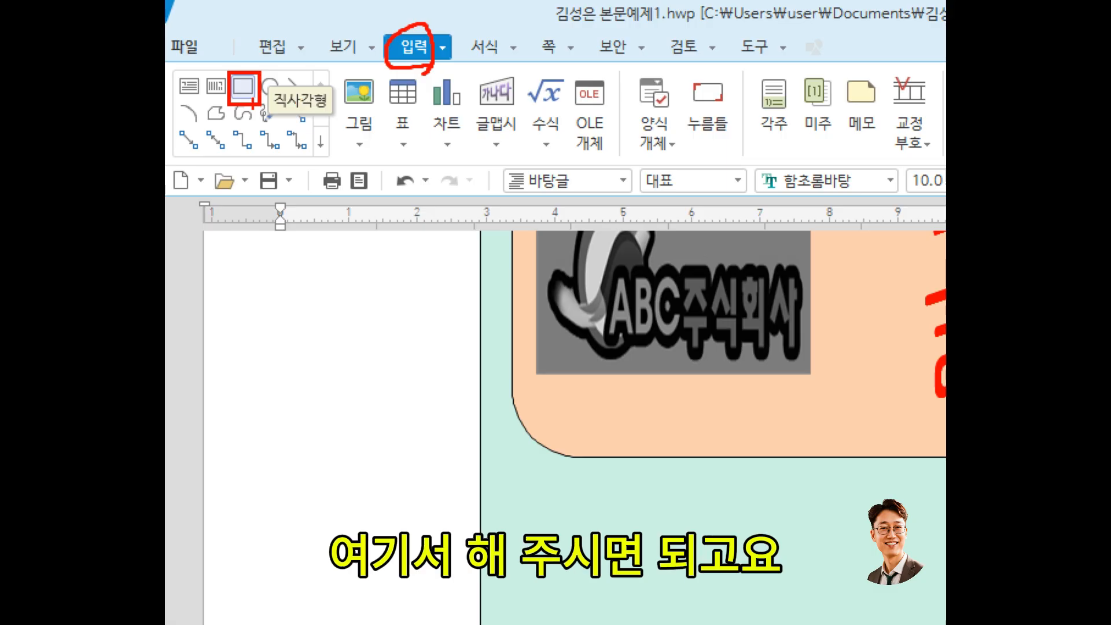
pyautogui.press('Escape')
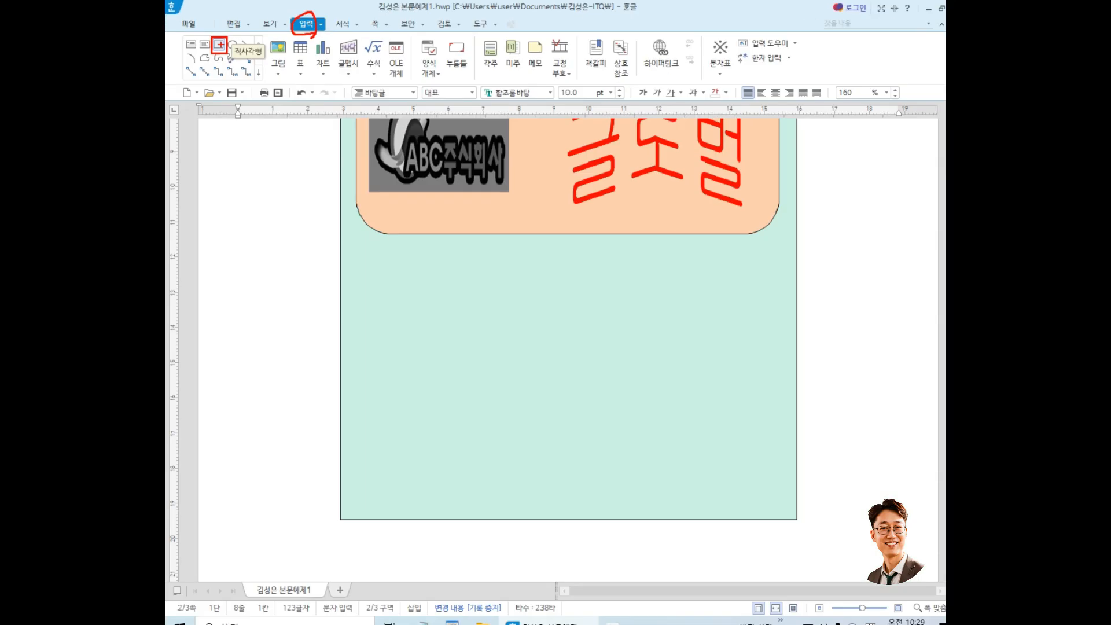
pyautogui.click(236, 27)
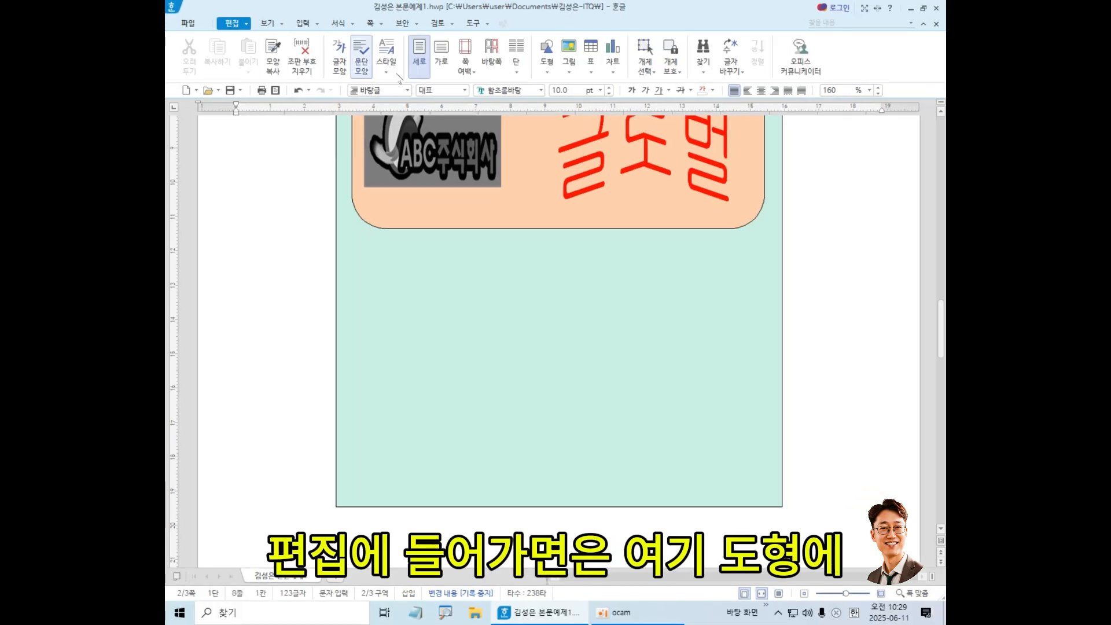
pyautogui.click(547, 73)
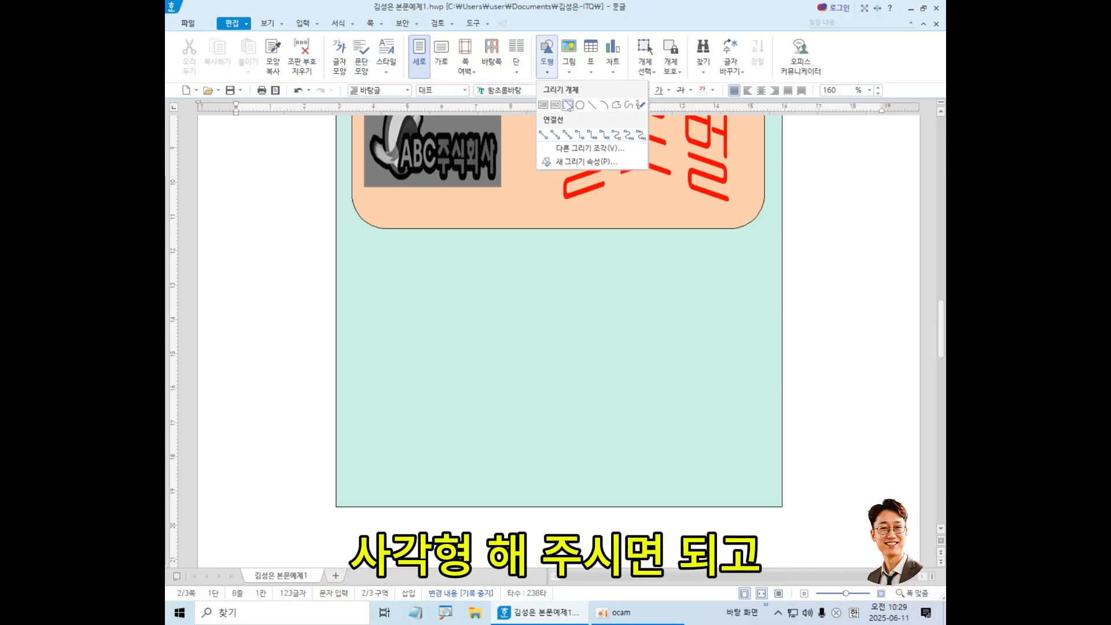
# Draw a rectangle about 25 × 12 mm on the mint background, just below the peach rounded rectangle near its left edge.
pyautogui.click(303, 26)
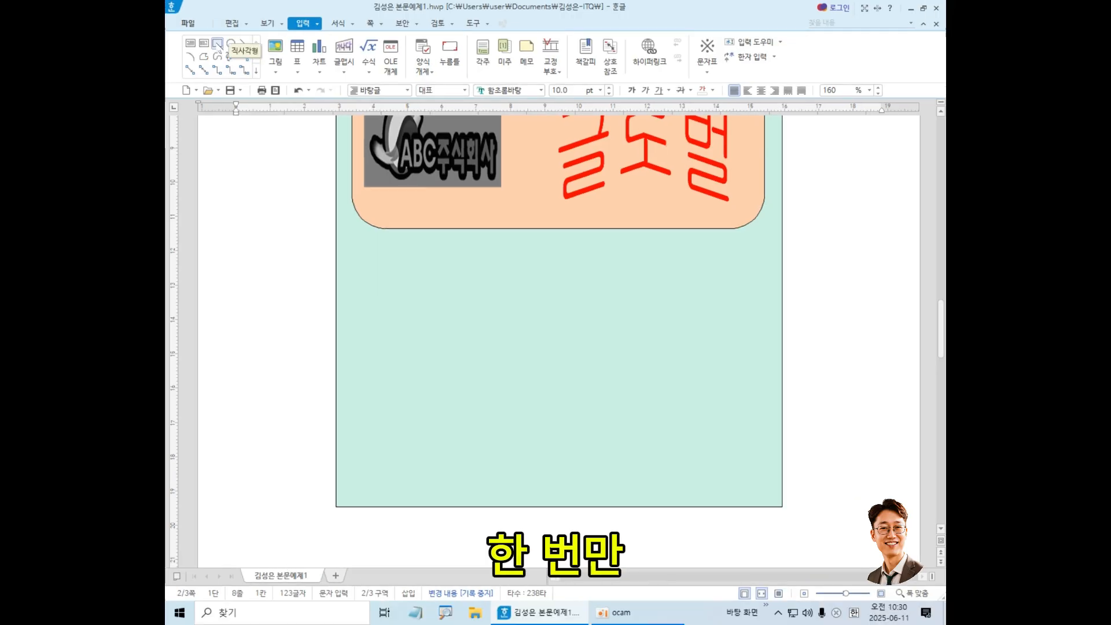
pyautogui.click(218, 47)
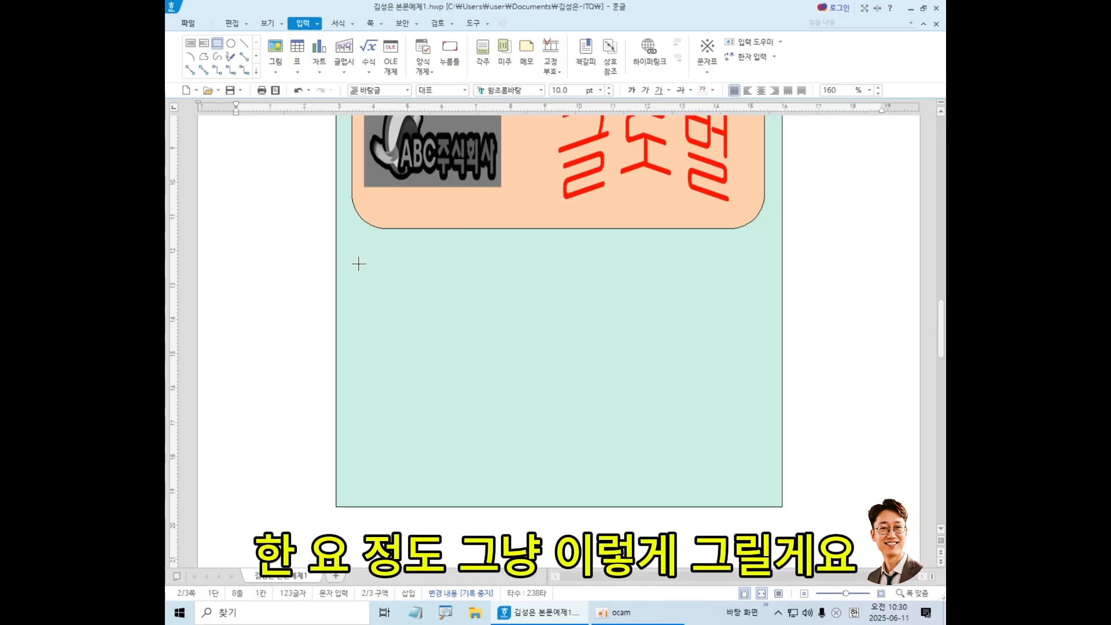
pyautogui.moveTo(357, 262)
pyautogui.mouseDown()
pyautogui.moveTo(453, 302)
pyautogui.moveTo(443, 305)
pyautogui.mouseUp()
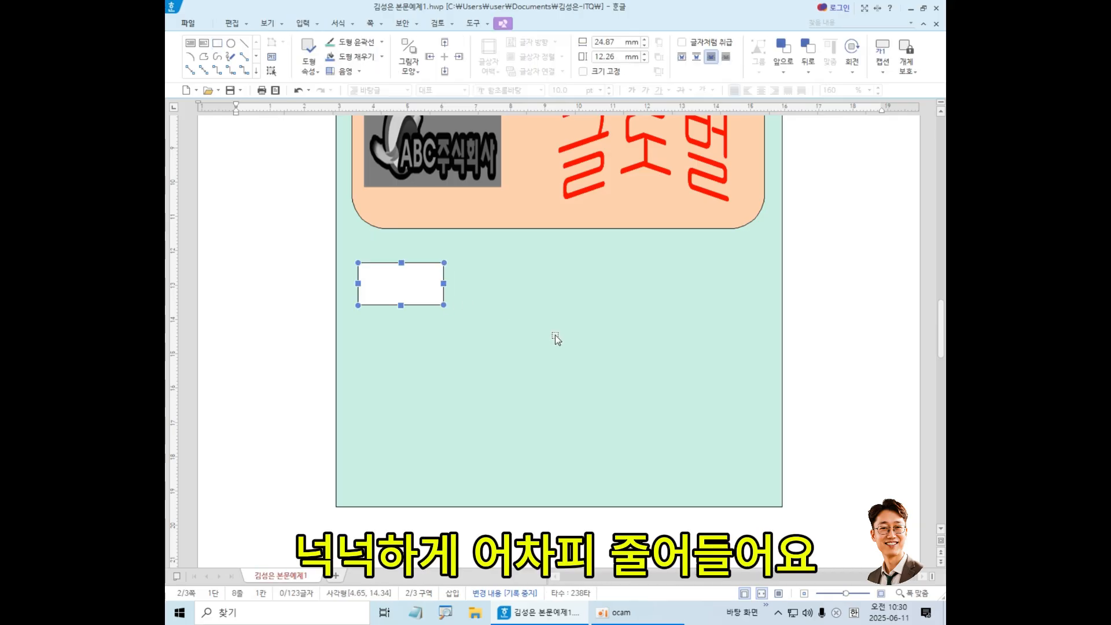
# In the new rectangle's object properties, set the width to 18 mm and the height to 10 mm.
pyautogui.doubleClick(410, 286)
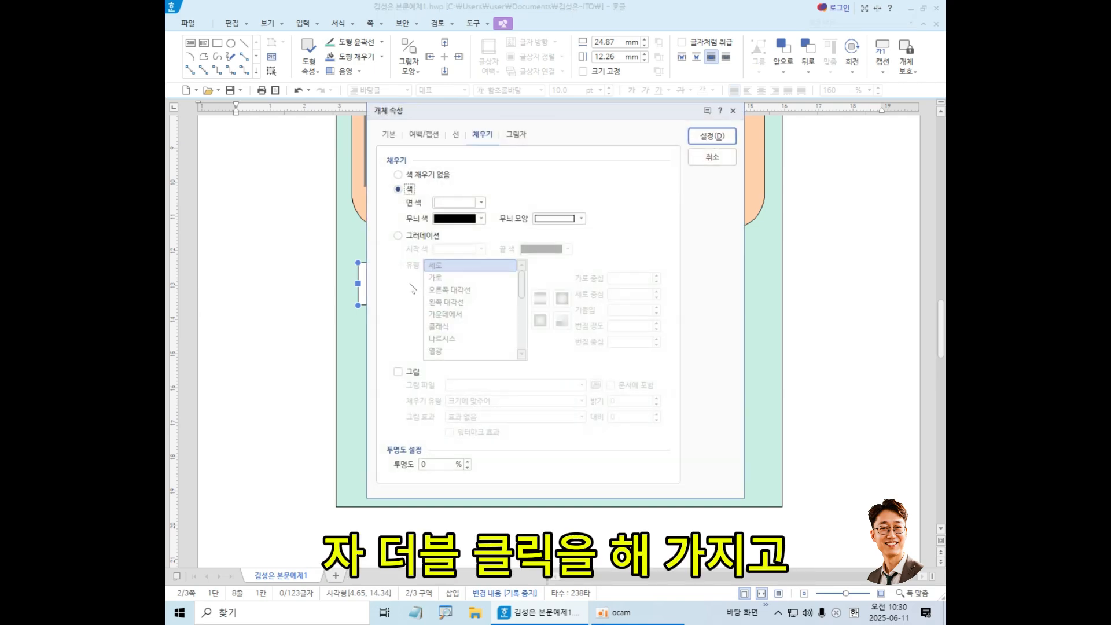
pyautogui.click(387, 139)
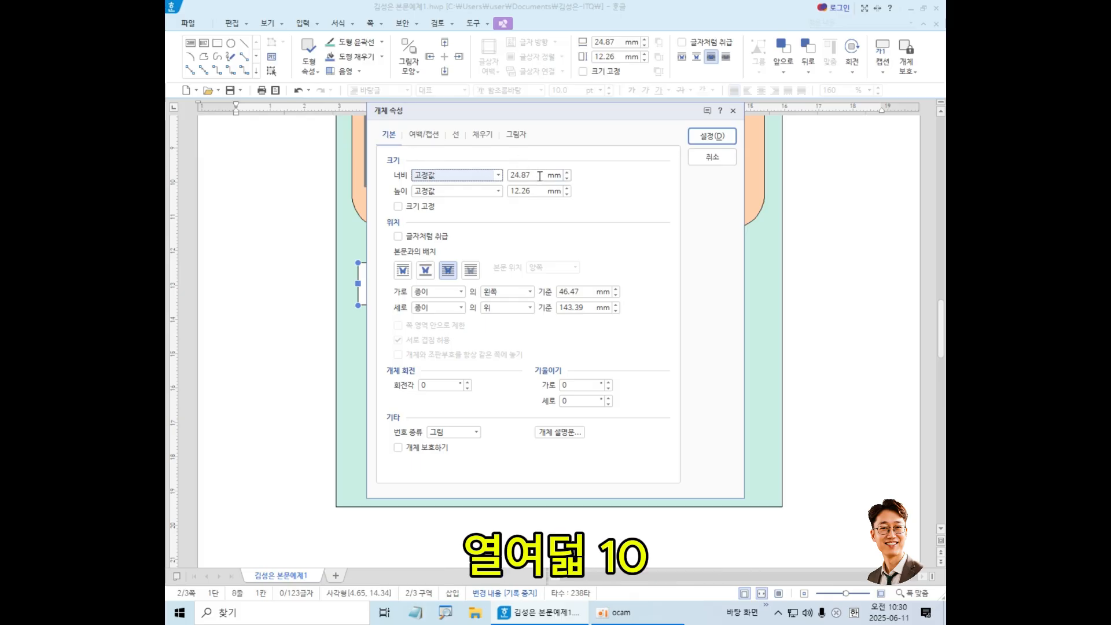
pyautogui.press('Tab')
pyautogui.write('18')
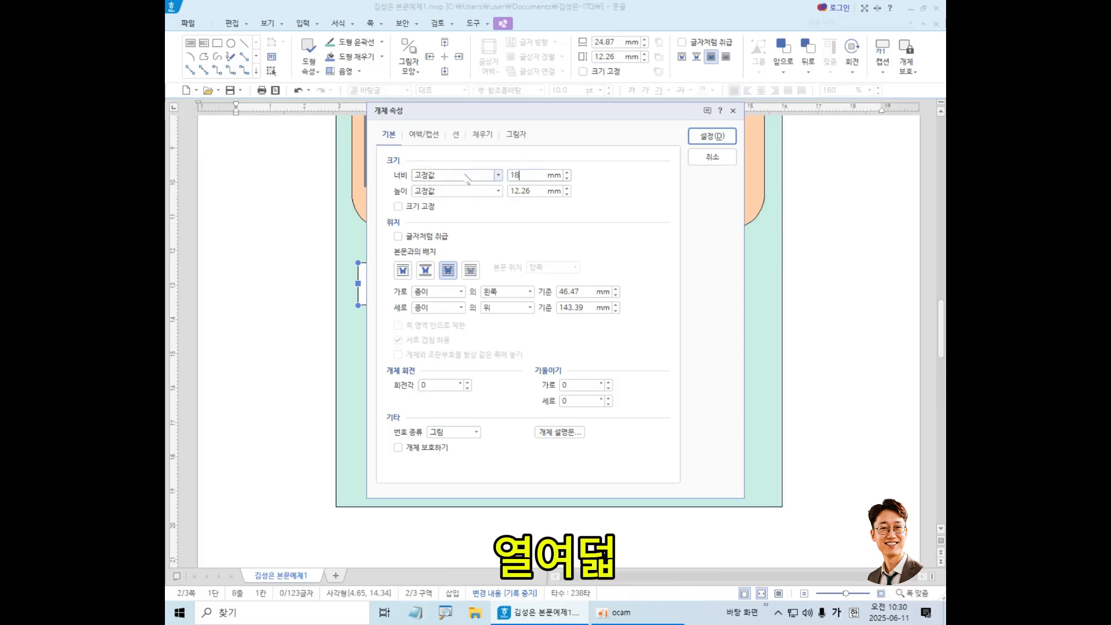
pyautogui.press('Tab')
pyautogui.write('10')
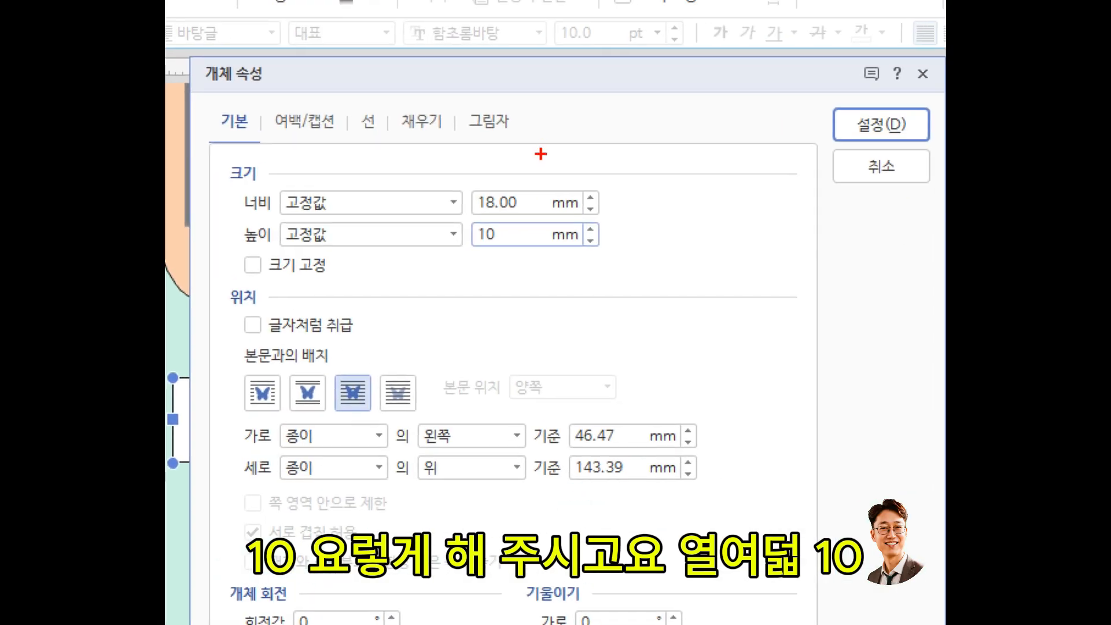
pyautogui.moveTo(467, 185); pyautogui.dragTo(505, 252)
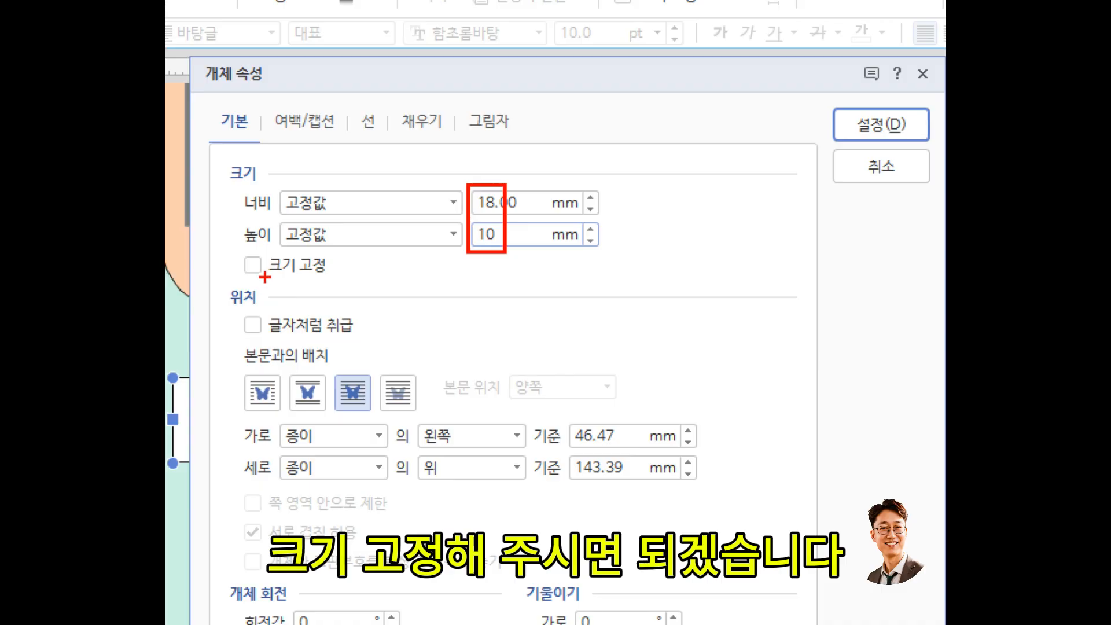
# Lock the 18 × 10 mm rectangle's size with 크기 고정 and set its corners to 둥근 모양.
pyautogui.press('Escape')
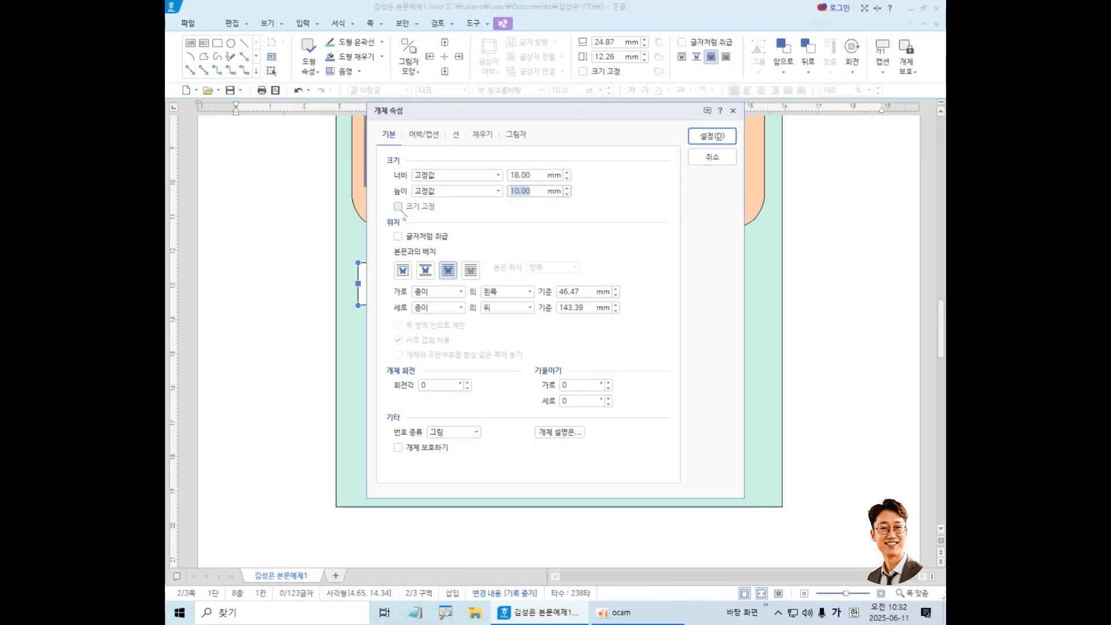
pyautogui.click(398, 207)
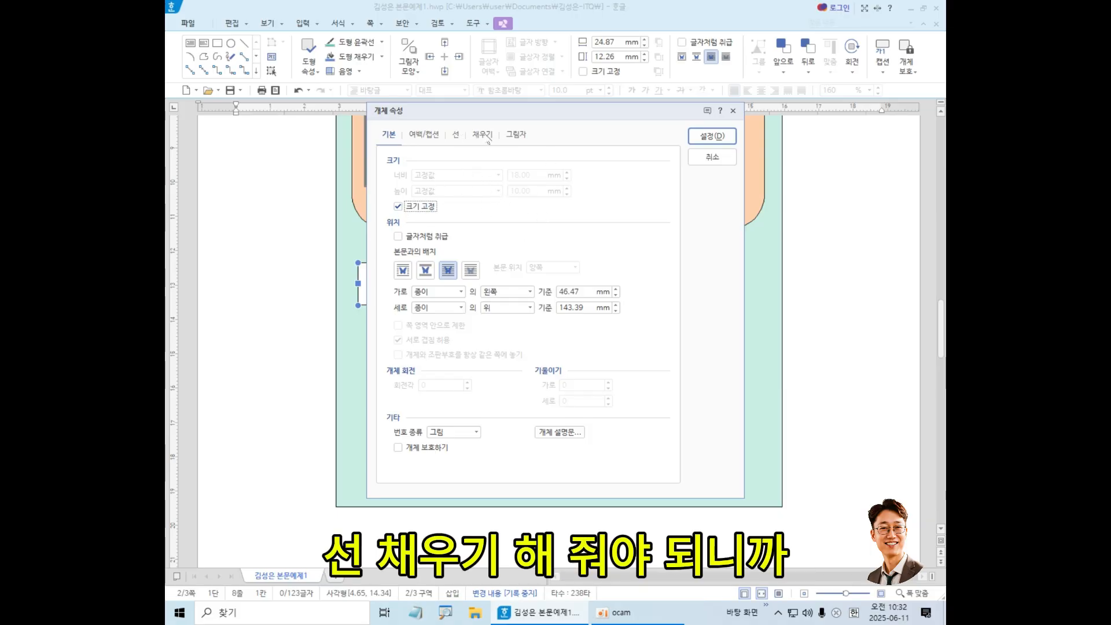
pyautogui.click(456, 135)
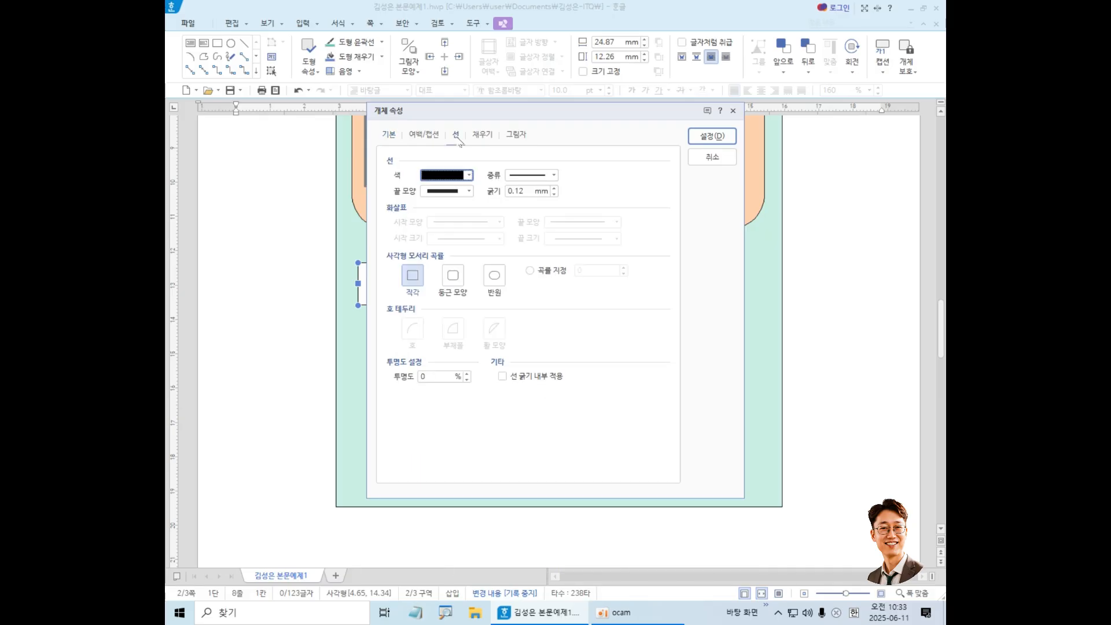
pyautogui.click(454, 283)
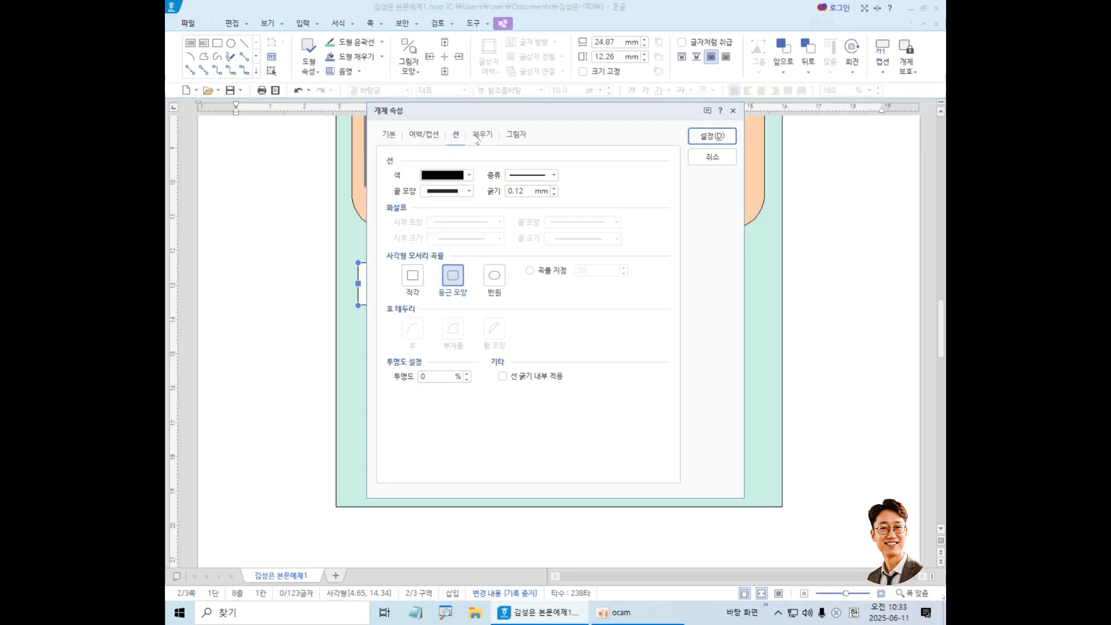
# Set the 18 × 10 mm rectangle's face colour to light yellow and apply the object properties.
pyautogui.click(537, 105)
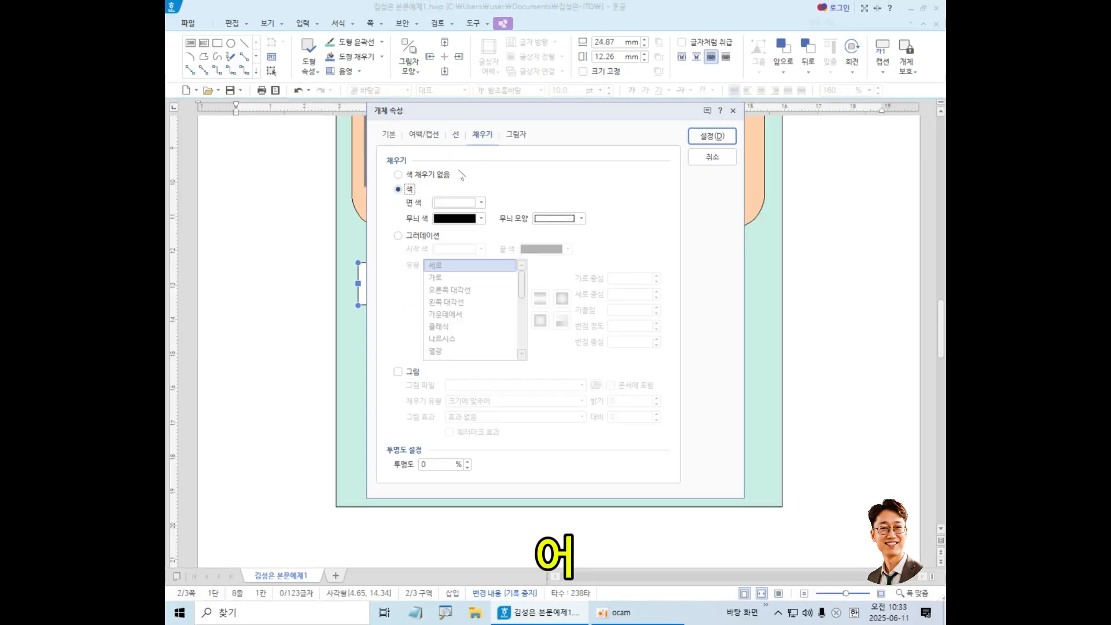
pyautogui.click(445, 202)
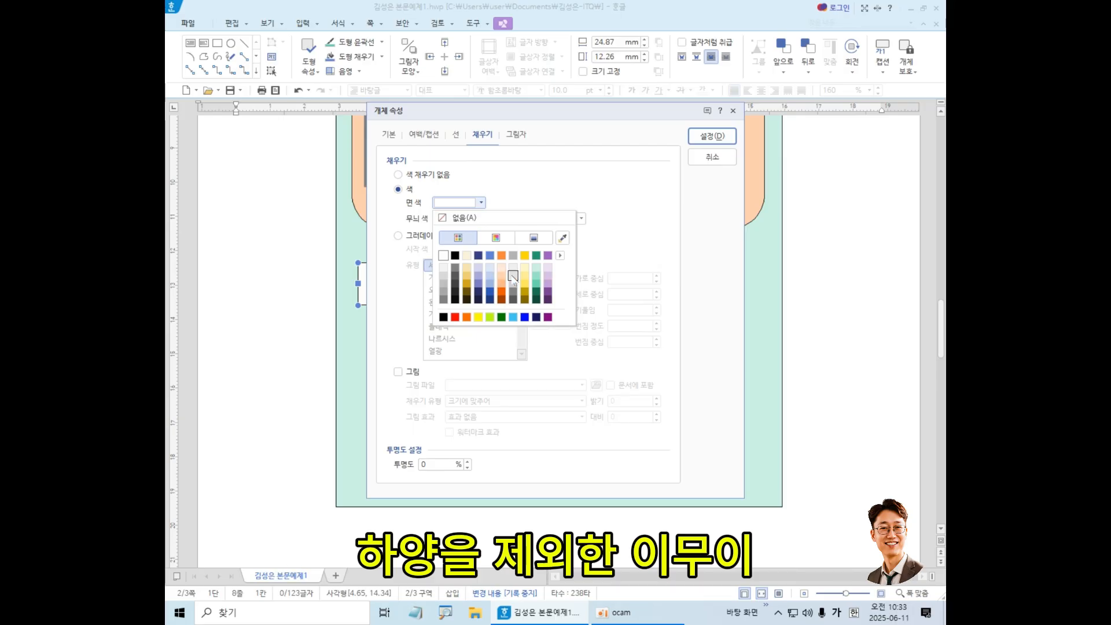
pyautogui.click(524, 275)
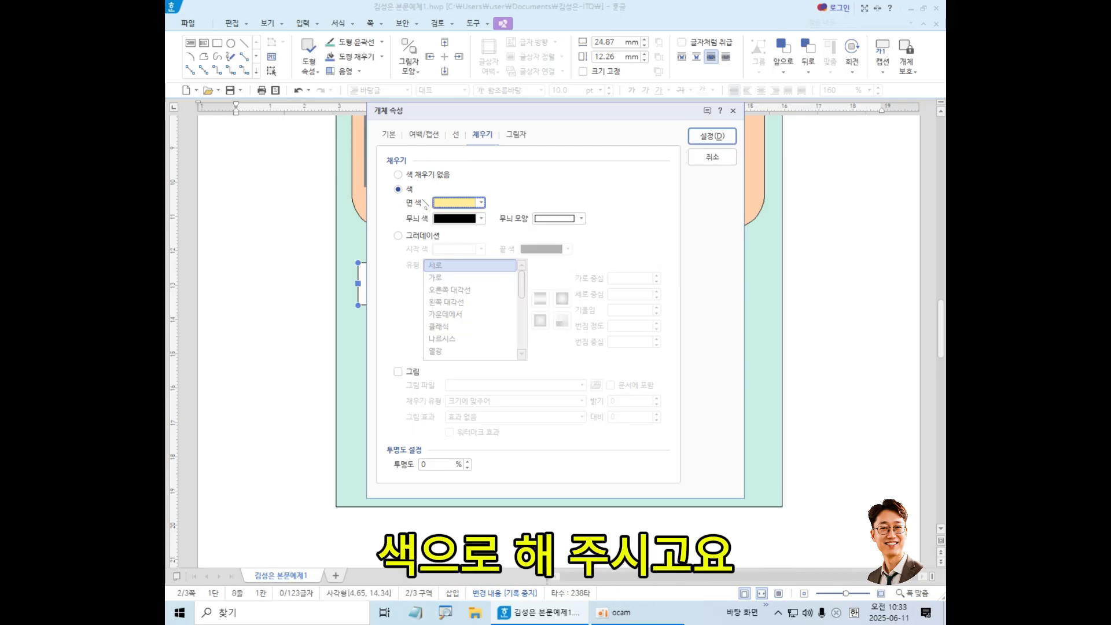
pyautogui.click(710, 139)
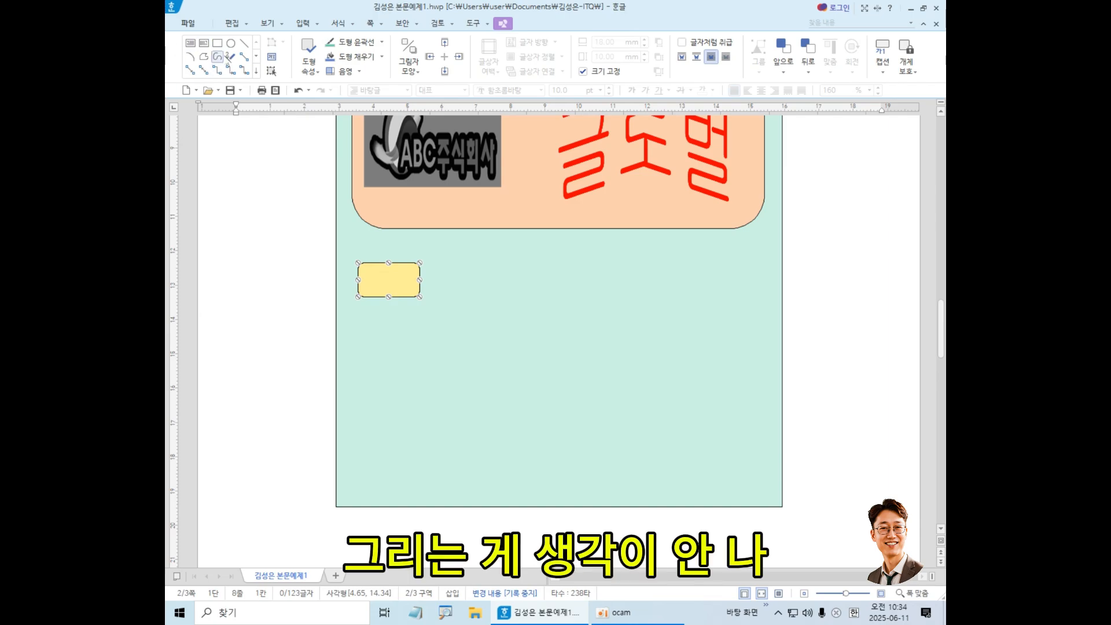
pyautogui.click(232, 23)
pyautogui.click(547, 71)
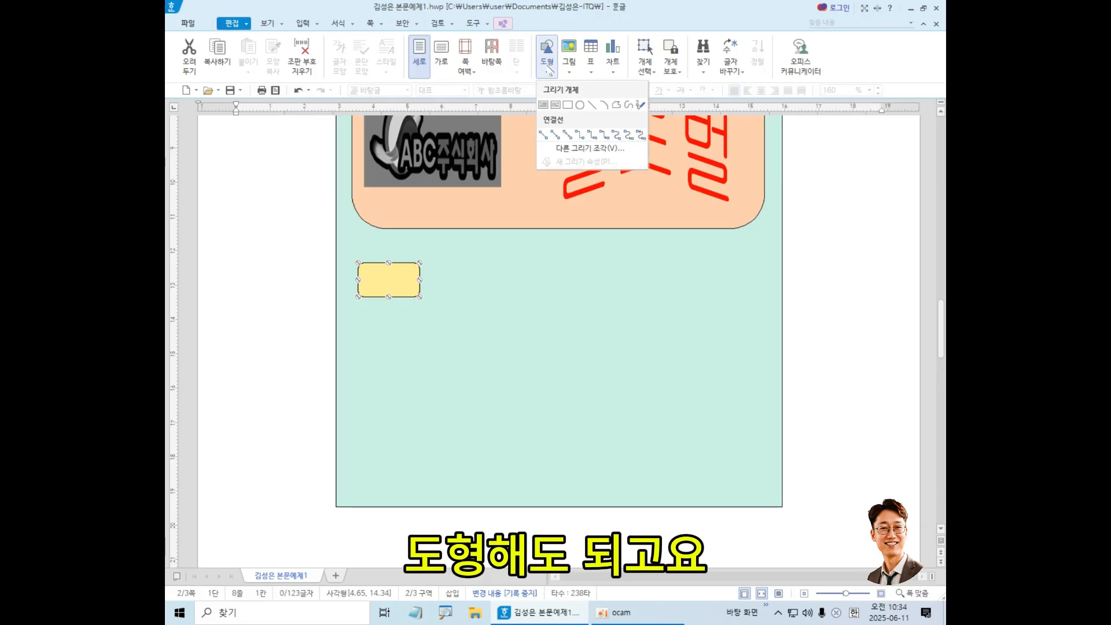
pyautogui.click(302, 23)
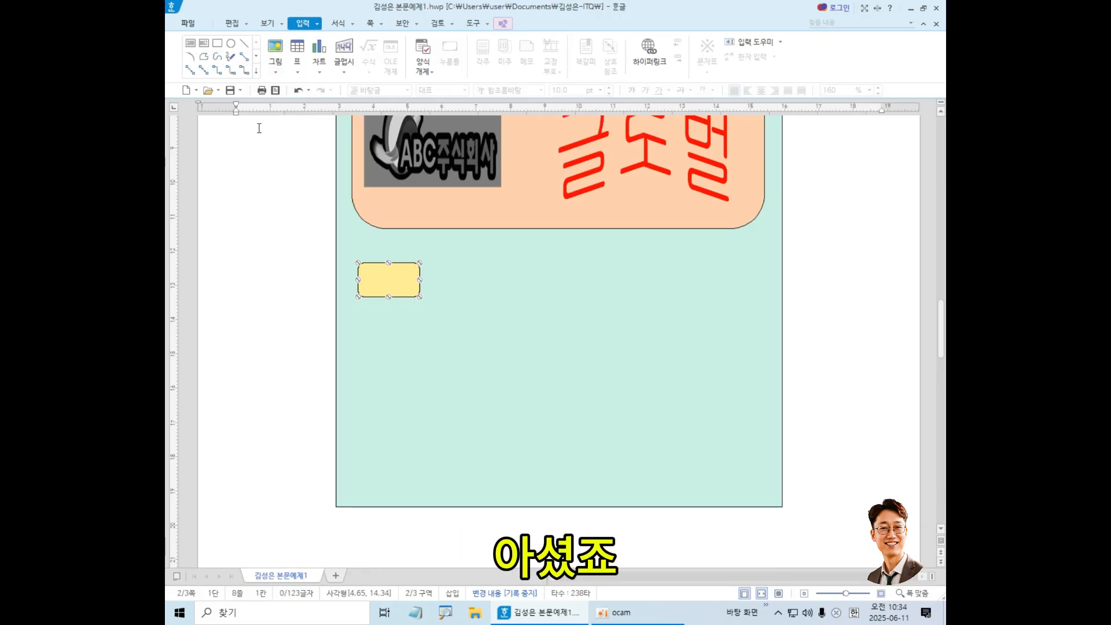
pyautogui.click(232, 24)
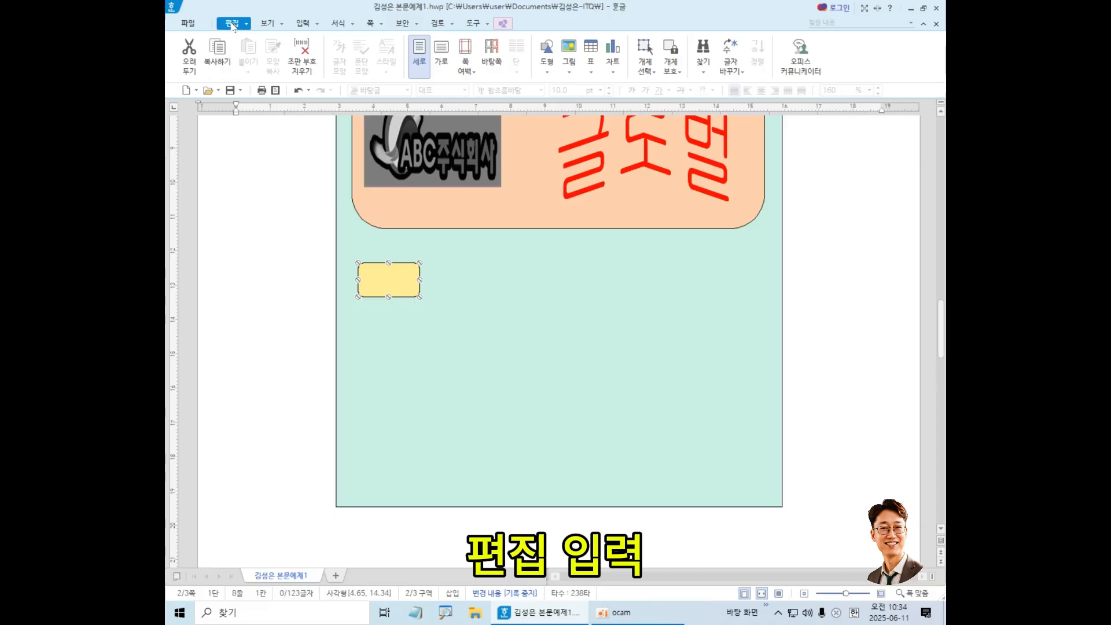
pyautogui.click(302, 24)
pyautogui.click(233, 24)
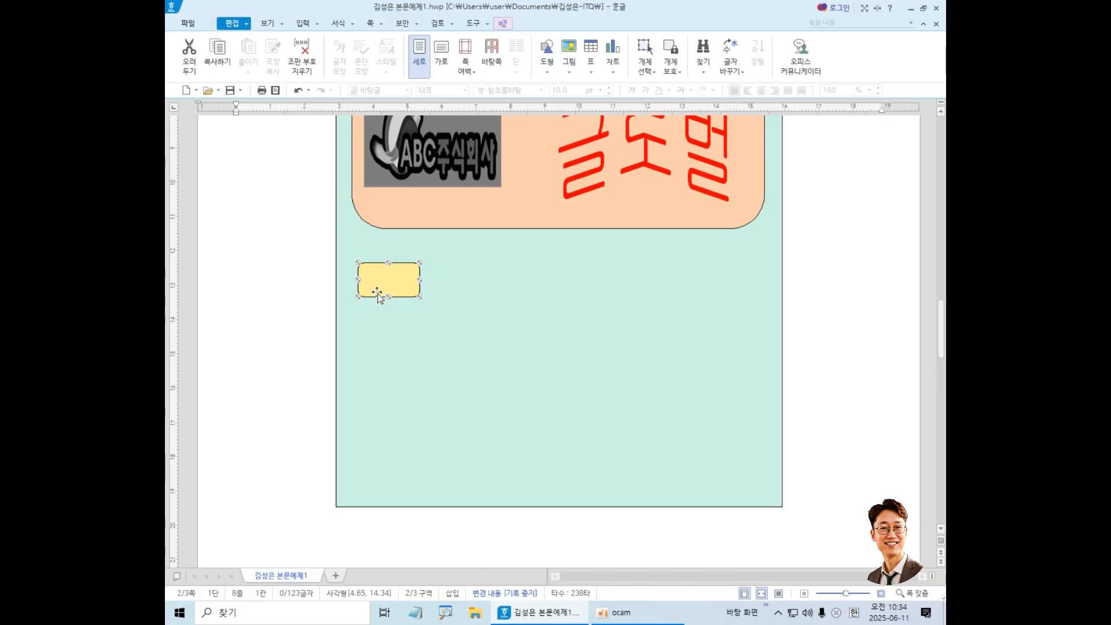
# Draw a second rectangle about 11 × 15 mm over the middle of the small yellow rounded rectangle.
pyautogui.click(504, 25)
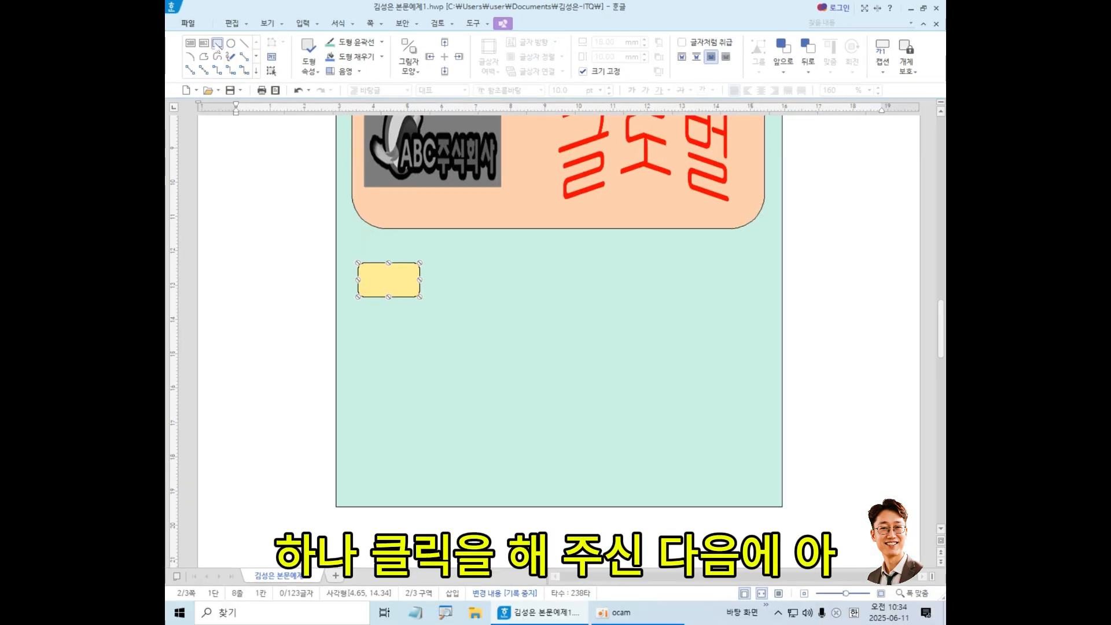
pyautogui.click(270, 86)
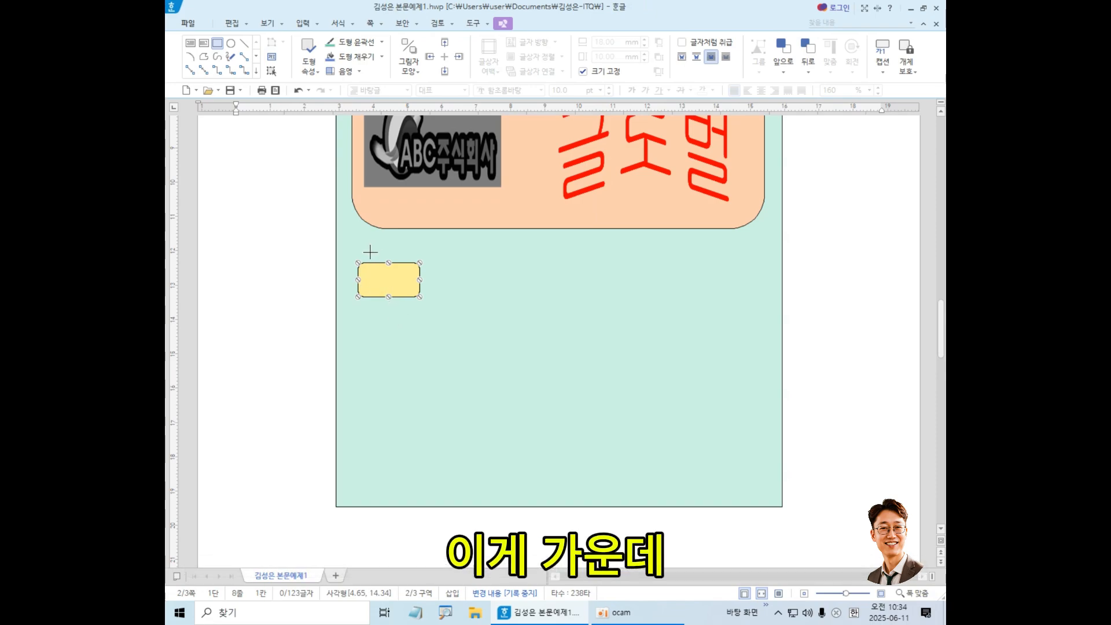
pyautogui.moveTo(370, 252); pyautogui.dragTo(409, 304)
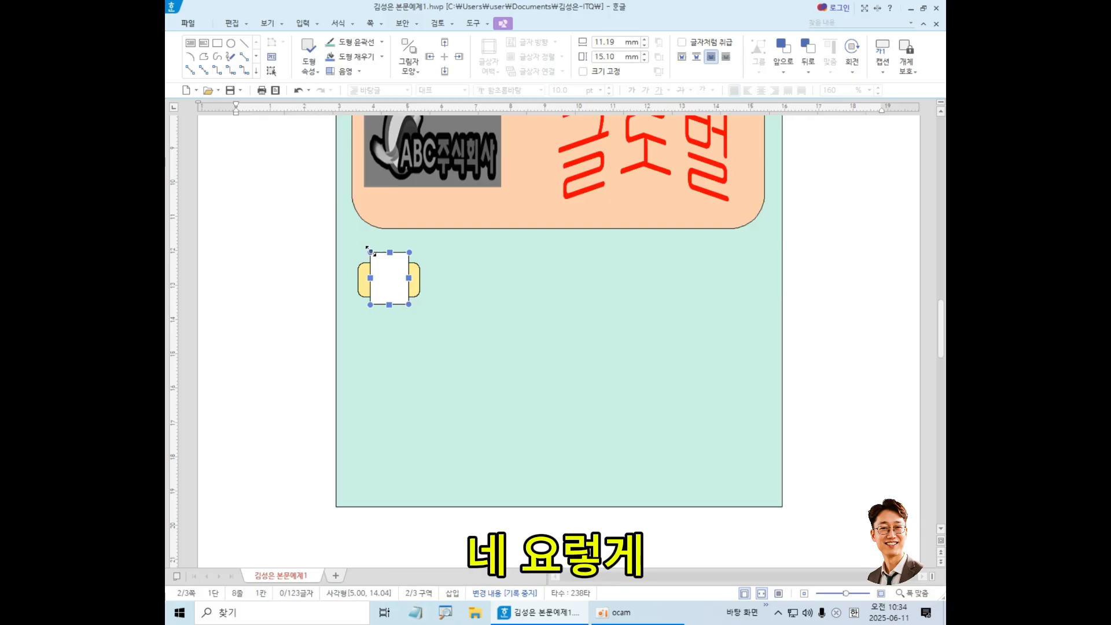
# In the white rectangle's object properties, set width and height to 13 mm and lock the size with 크기 고정.
pyautogui.doubleClick(389, 278)
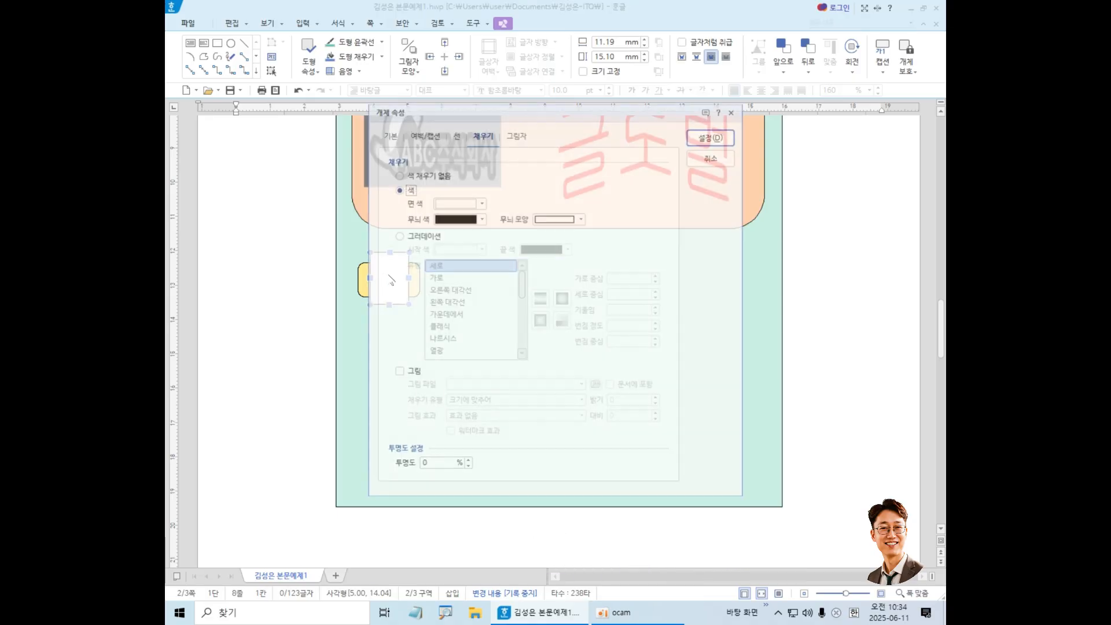
pyautogui.click(392, 136)
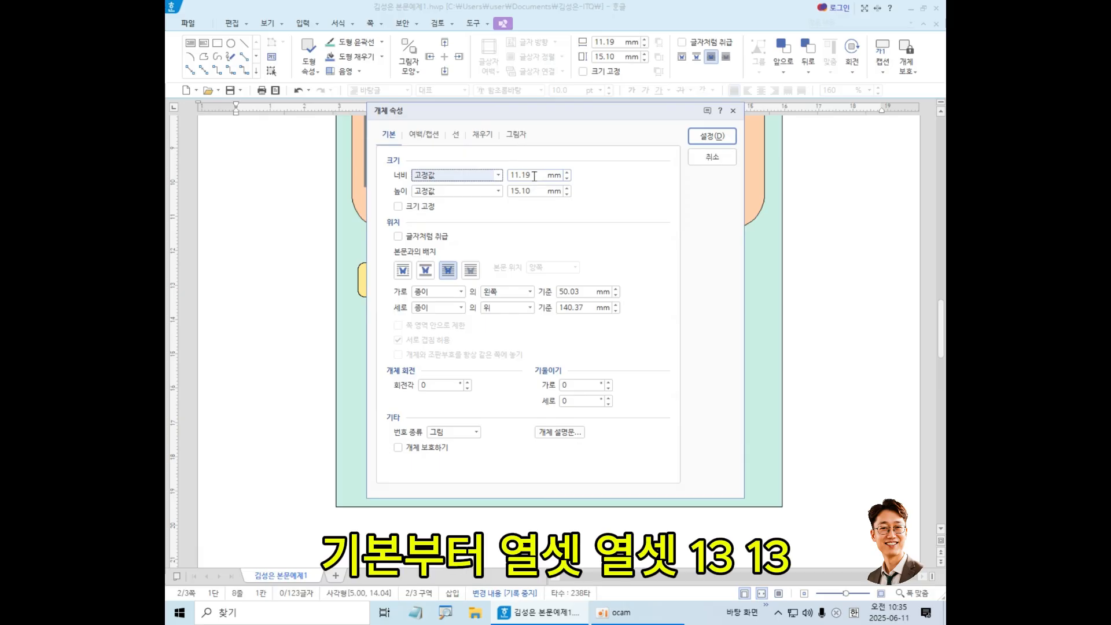
pyautogui.doubleClick(534, 176)
pyautogui.write('13')
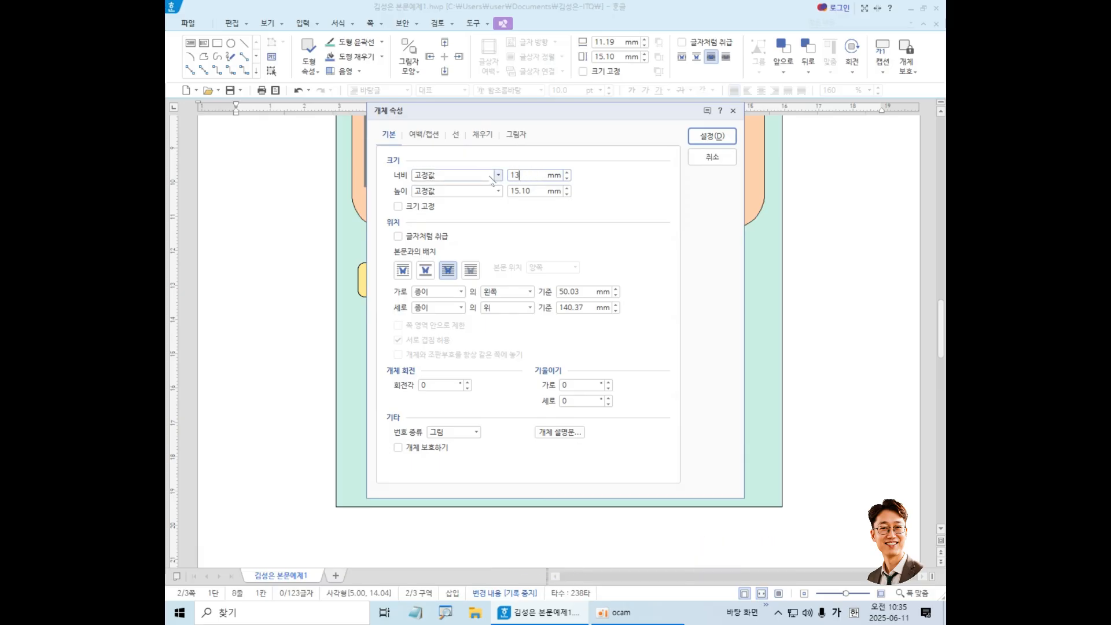
pyautogui.press('Tab')
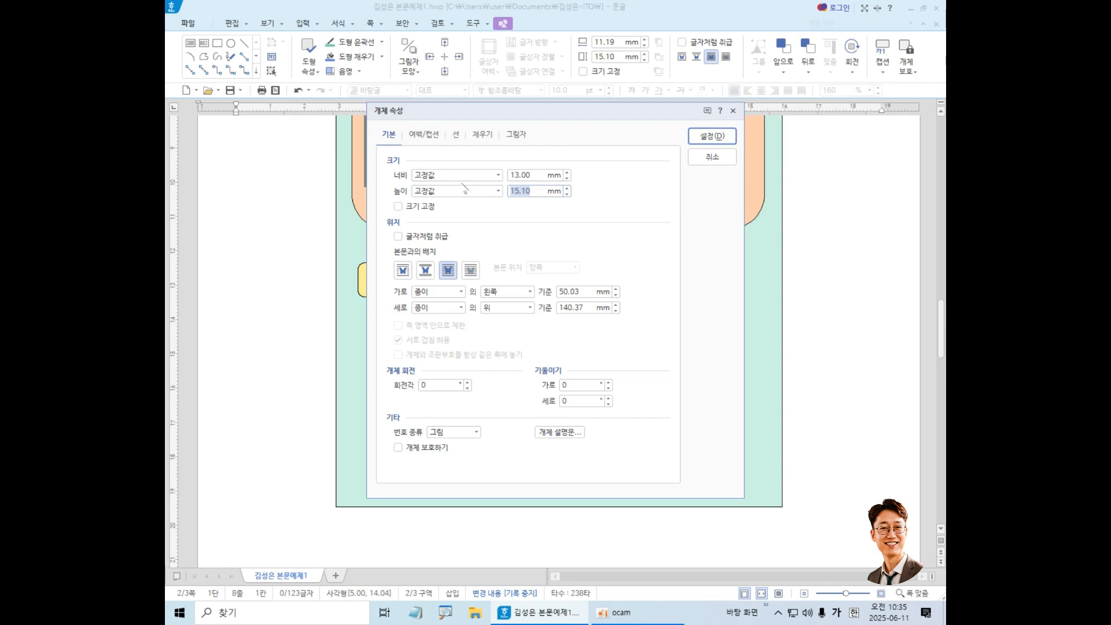
pyautogui.write('13')
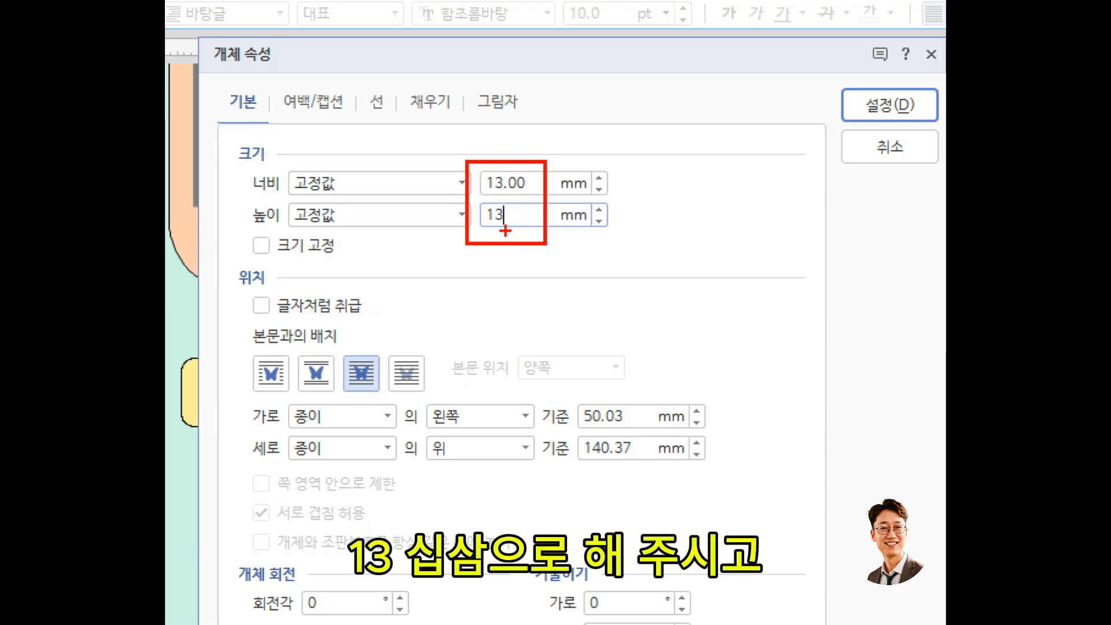
pyautogui.moveTo(250, 231); pyautogui.dragTo(320, 227)
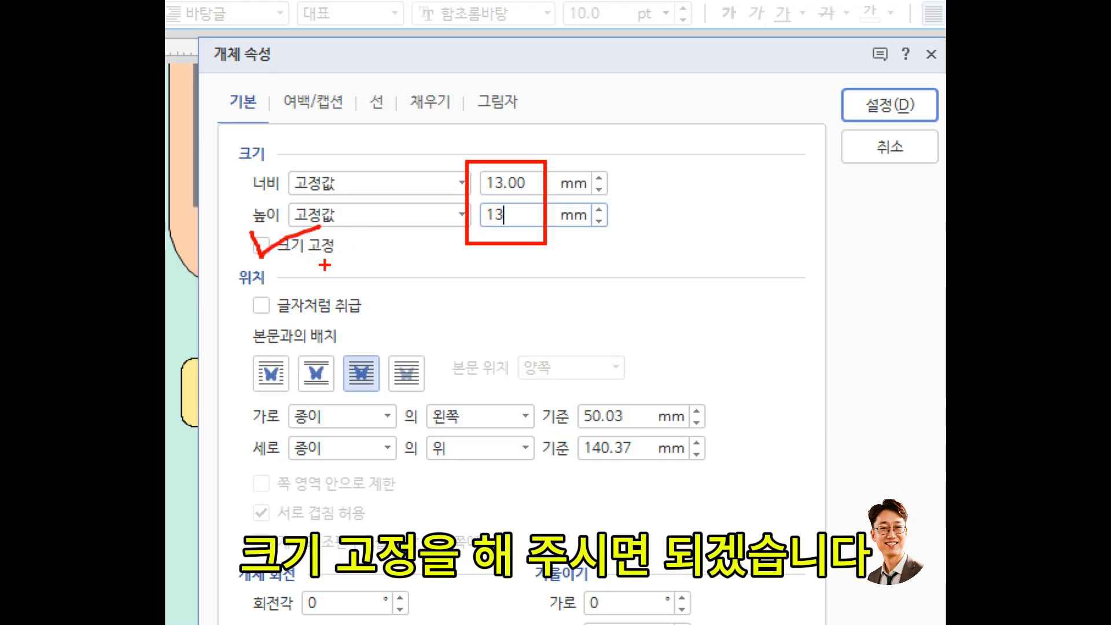
pyautogui.press('Escape')
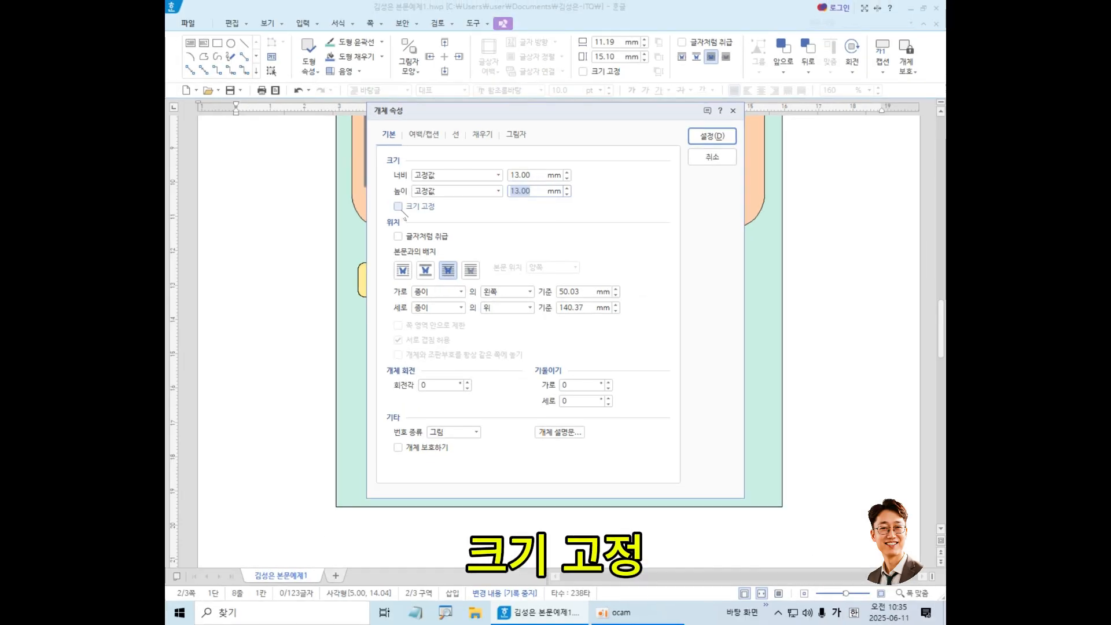
pyautogui.click(399, 207)
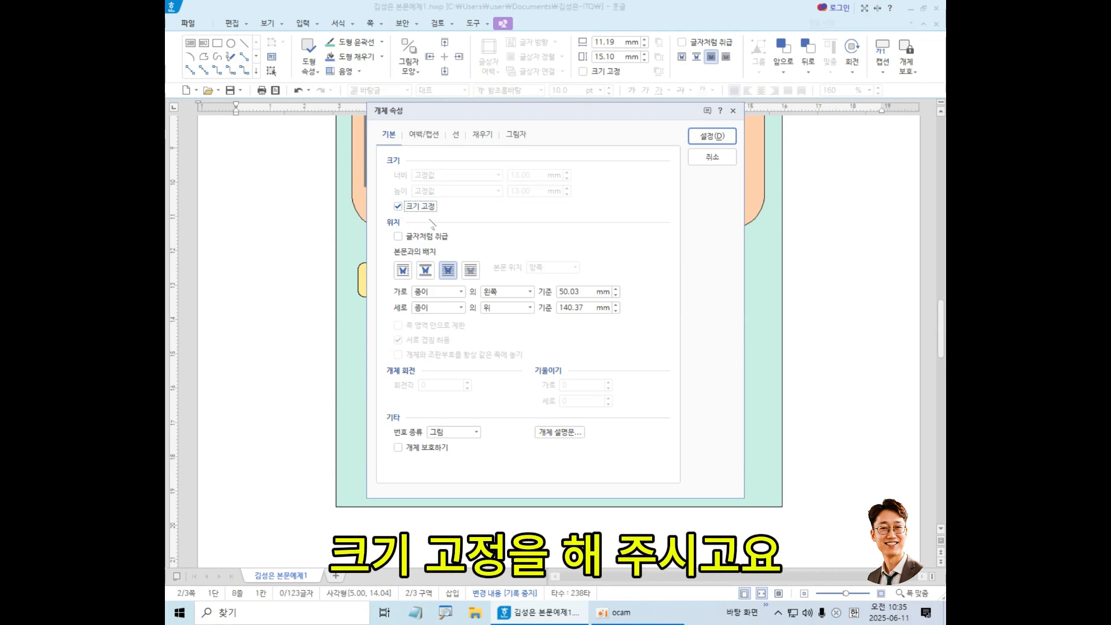
# Set the 13 mm square's corners to 둥근 모양, keep its face colour white, and apply the object properties.
pyautogui.click(457, 135)
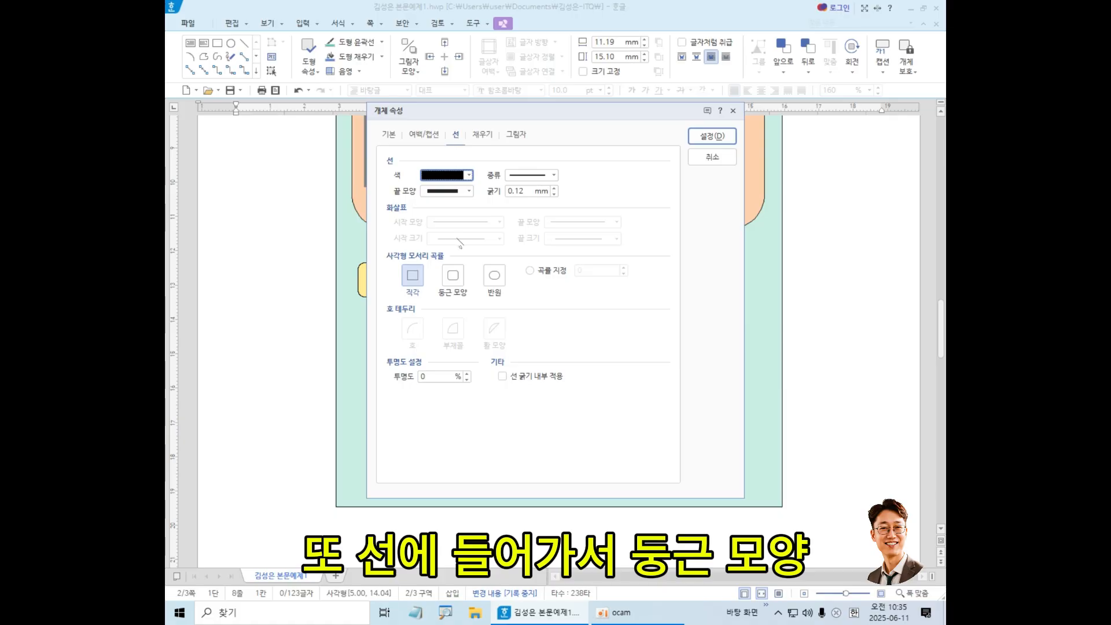
pyautogui.click(453, 276)
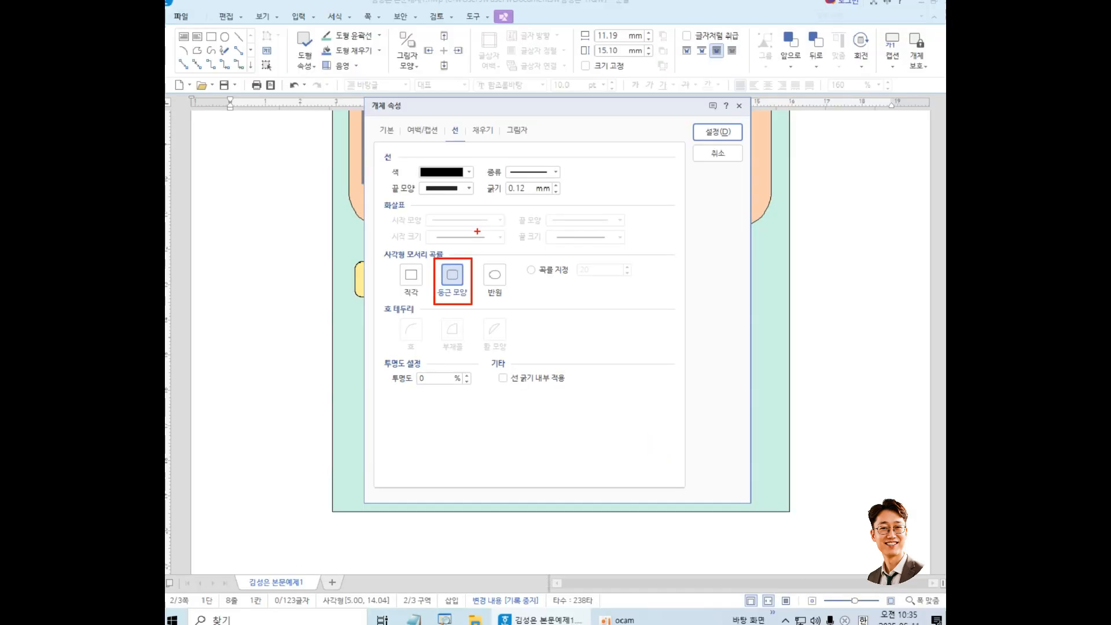
pyautogui.click(486, 133)
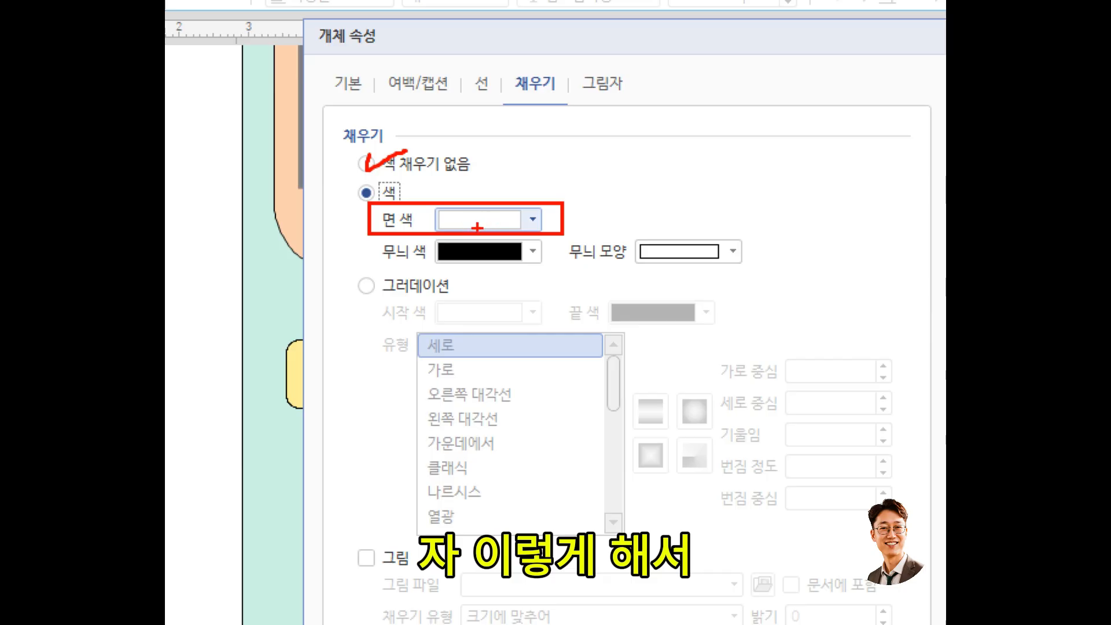
pyautogui.moveTo(355, 185)
pyautogui.mouseDown()
pyautogui.moveTo(461, 236)
pyautogui.moveTo(547, 197)
pyautogui.moveTo(386, 202)
pyautogui.mouseUp()
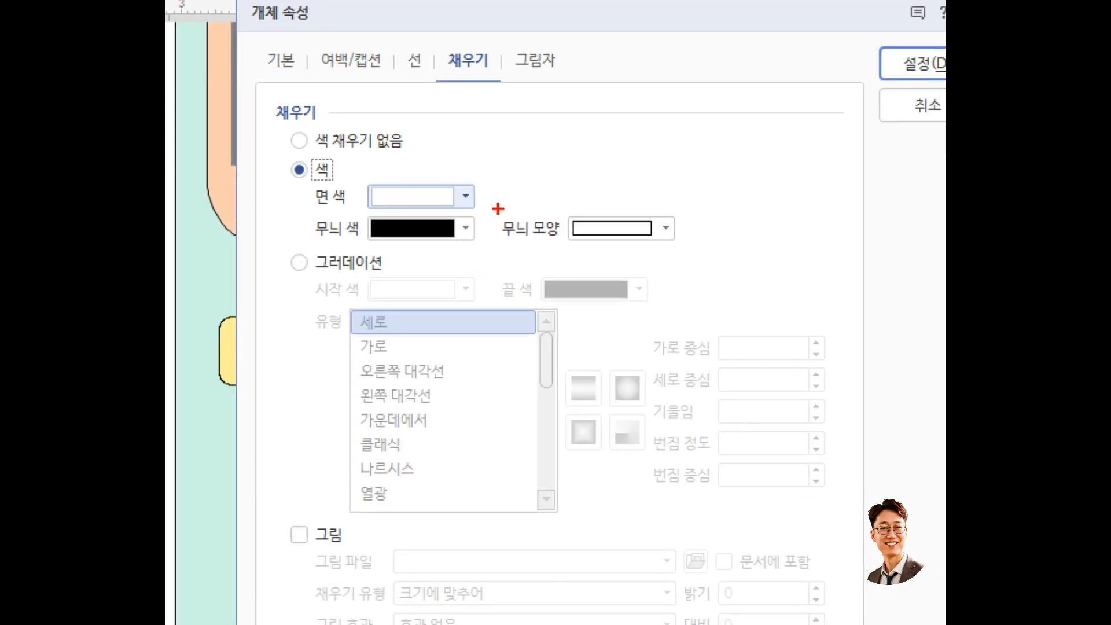
pyautogui.click(713, 138)
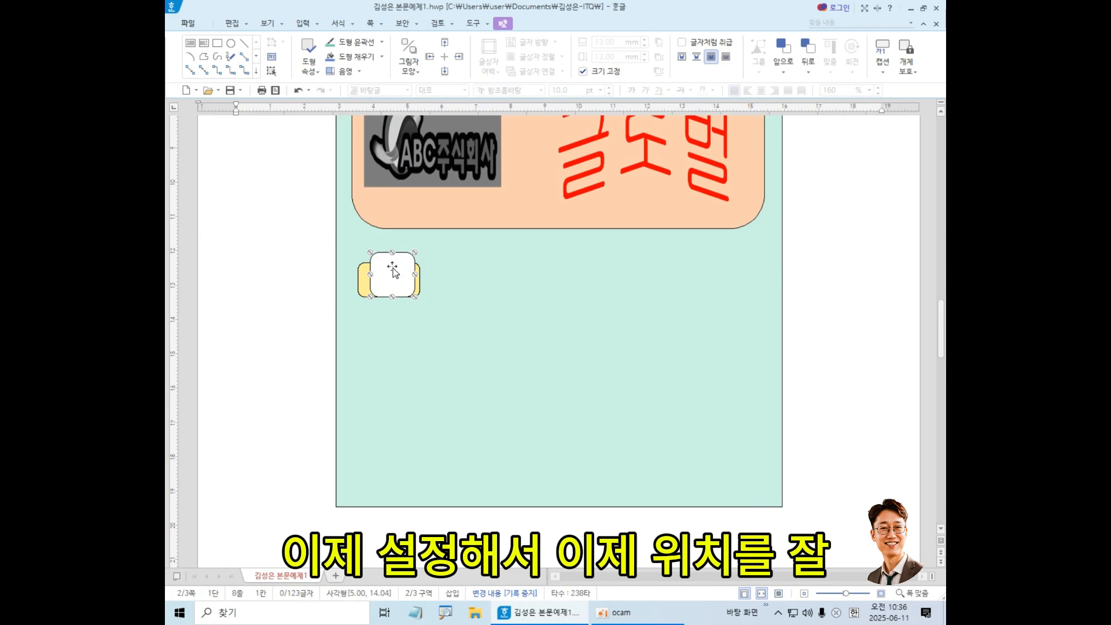
# Nudge the white rounded square down and slightly left until it sits centred on the yellow rounded rectangle.
pyautogui.press('Down')
pyautogui.press('Down')
pyautogui.press('Down')
pyautogui.press('Down')
pyautogui.press('Down')
pyautogui.press('Down')
pyautogui.press('Down')
pyautogui.press('Down')
pyautogui.press('Down')
pyautogui.press('Down')
pyautogui.press('Down')
pyautogui.press('Down')
pyautogui.press('Down')
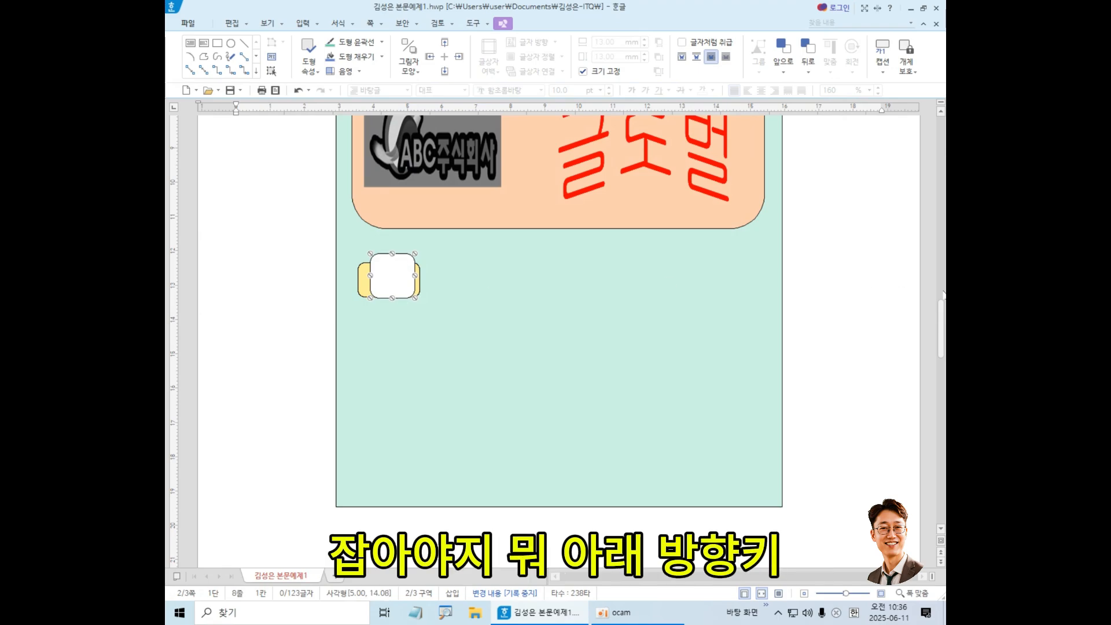
pyautogui.press('Left')
pyautogui.press('Left')
pyautogui.press('Left')
pyautogui.press('Left')
pyautogui.press('Left')
pyautogui.press('Left')
pyautogui.press('Left')
pyautogui.press('Left')
pyautogui.press('Left')
pyautogui.press('Left')
pyautogui.press('Left')
pyautogui.press('Left')
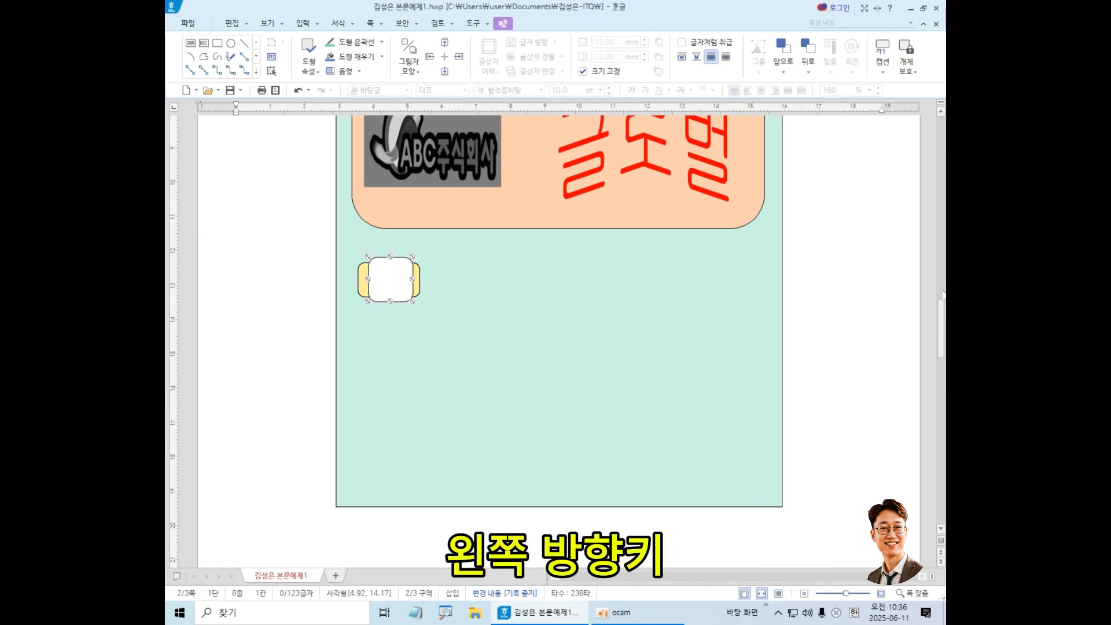
pyautogui.press('Down')
pyautogui.press('Down')
pyautogui.press('Down')
pyautogui.press('Down')
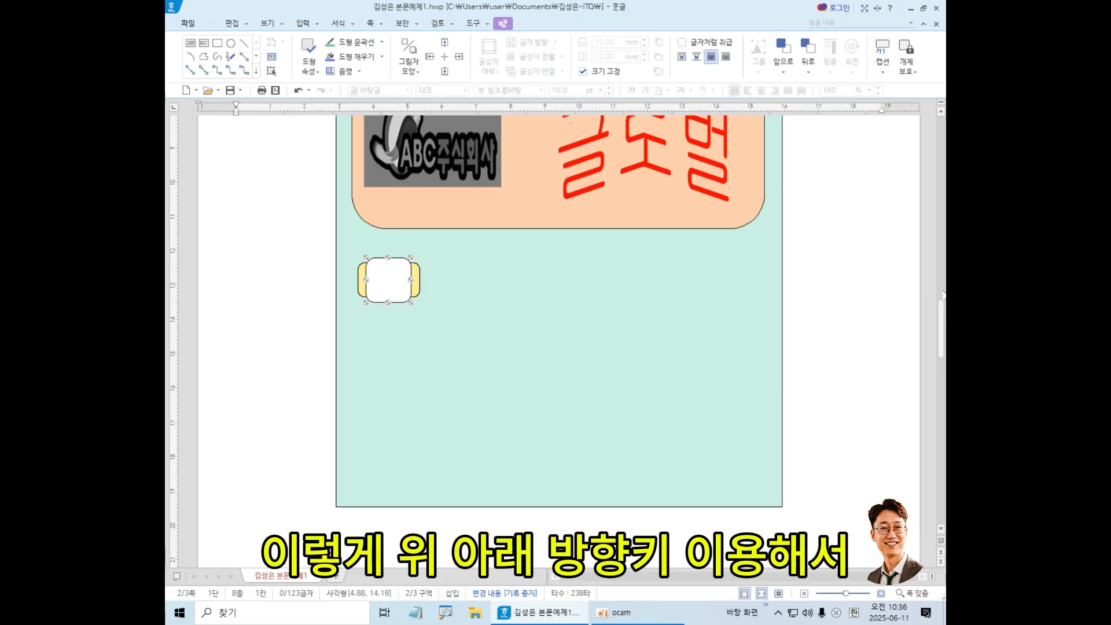
pyautogui.press('Up')
pyautogui.press('Up')
pyautogui.press('Up')
pyautogui.press('Up')
pyautogui.press('Right')
pyautogui.press('Right')
pyautogui.press('Right')
pyautogui.press('Right')
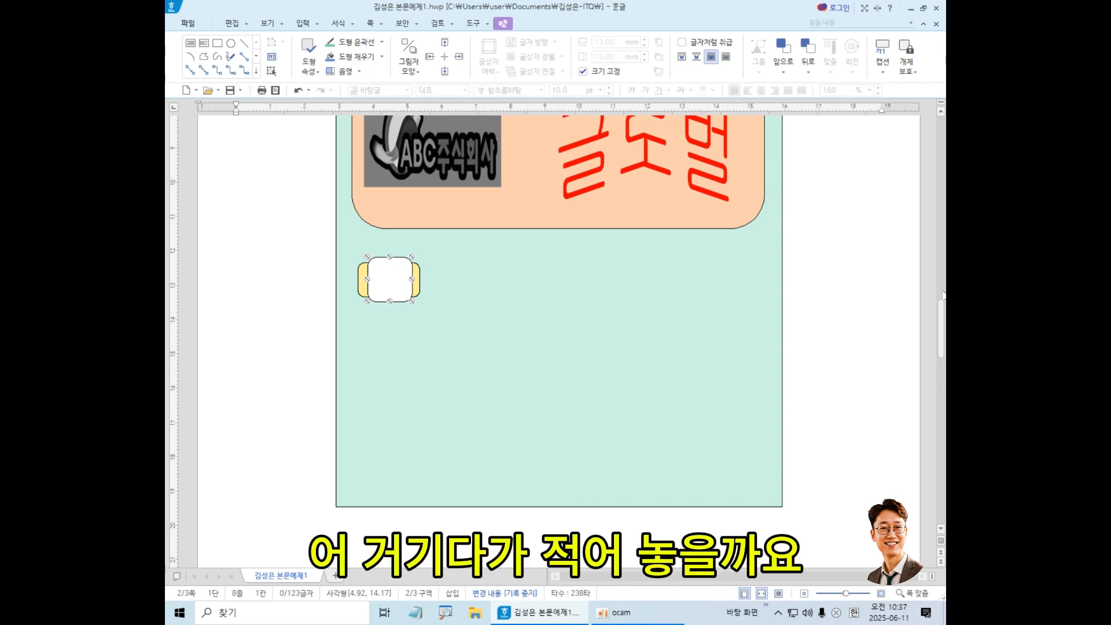
# Open Notepad, write the note "우클릭 : 도형안에 글자넣기" and select the whole line.
pyautogui.click(416, 614)
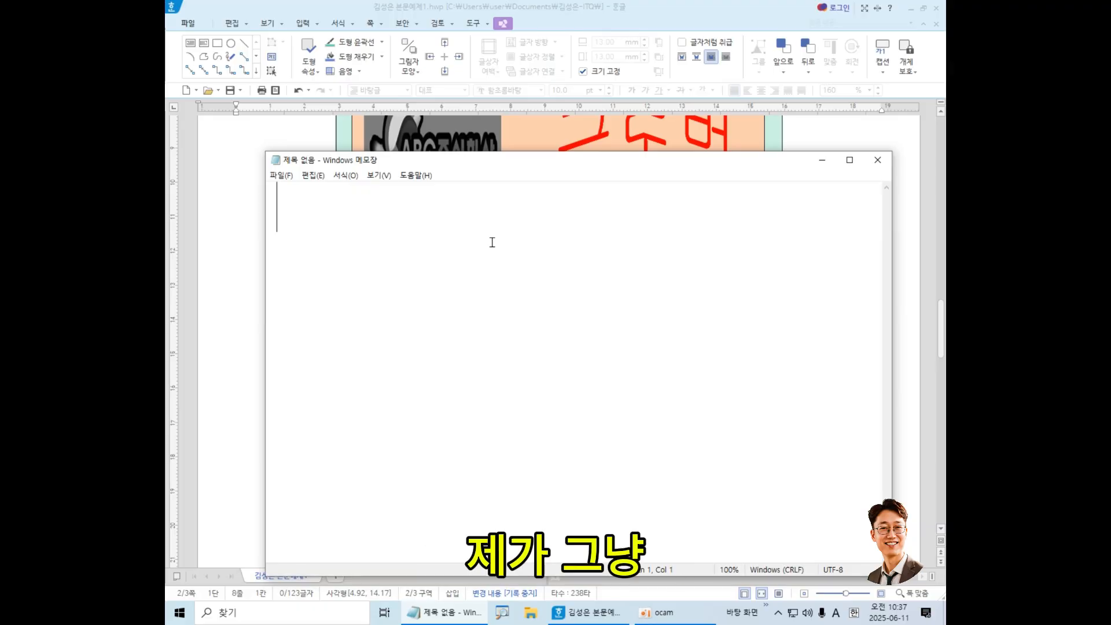
pyautogui.write('dn')
pyautogui.press('BackSpace')
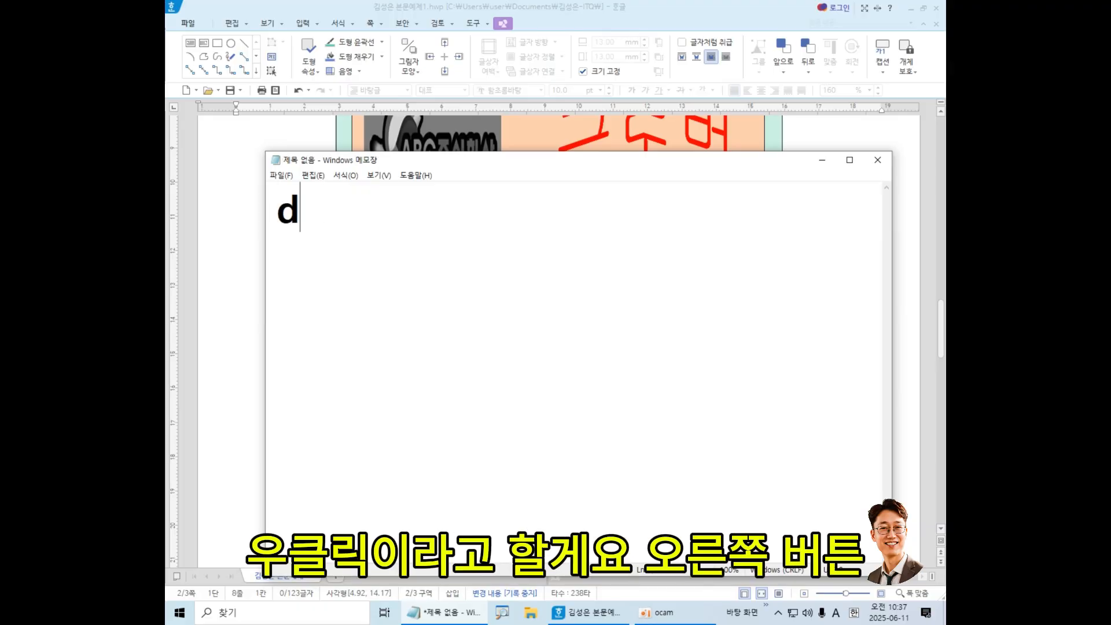
pyautogui.press('BackSpace')
pyautogui.press('Hangul')
pyautogui.write('우클리')
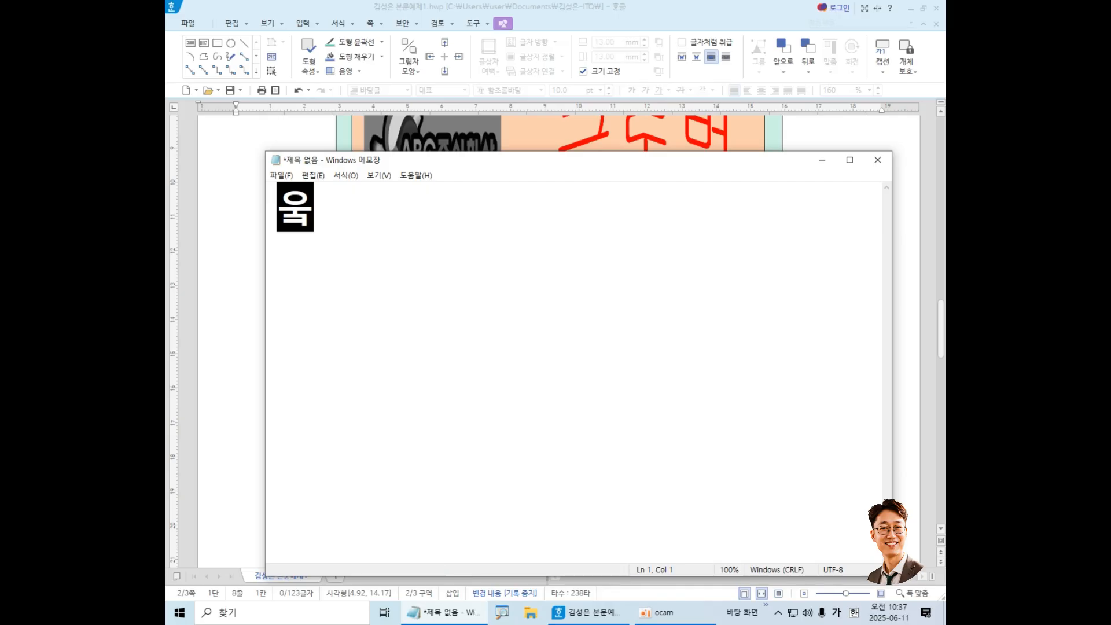
pyautogui.write('ㄱ ')
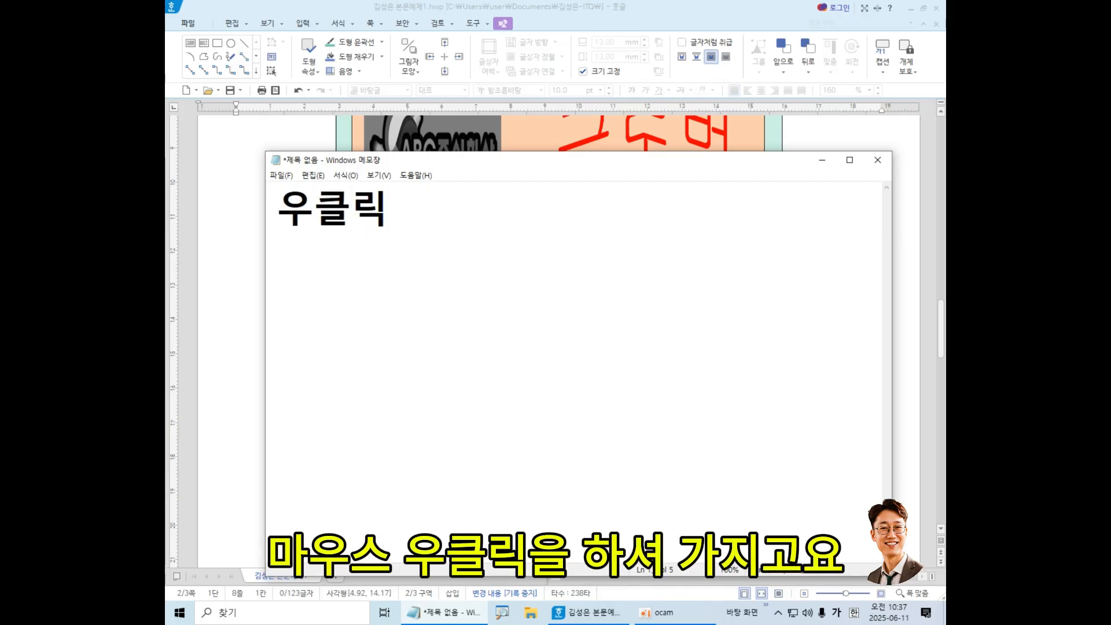
pyautogui.write(': 동')
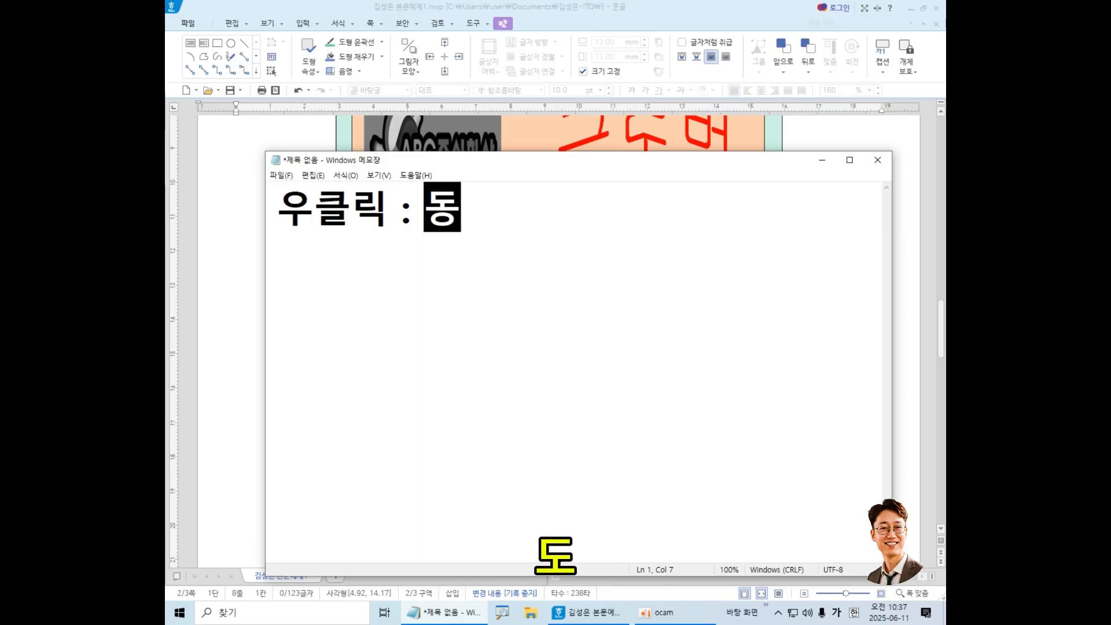
pyautogui.press('BackSpace')
pyautogui.write('형안에 ')
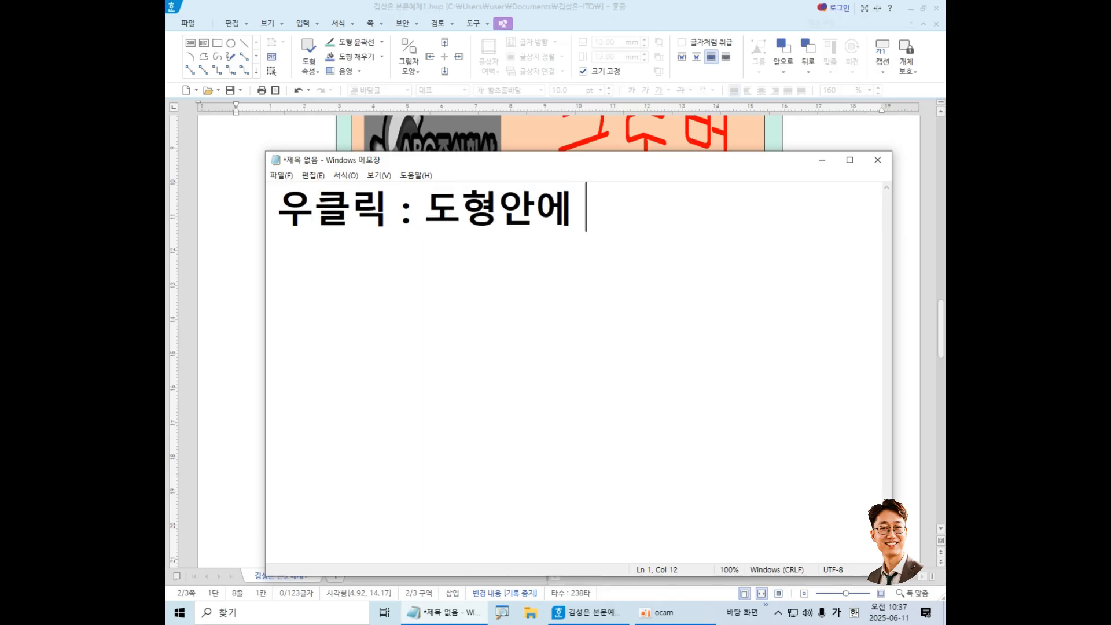
pyautogui.write('글자넣기')
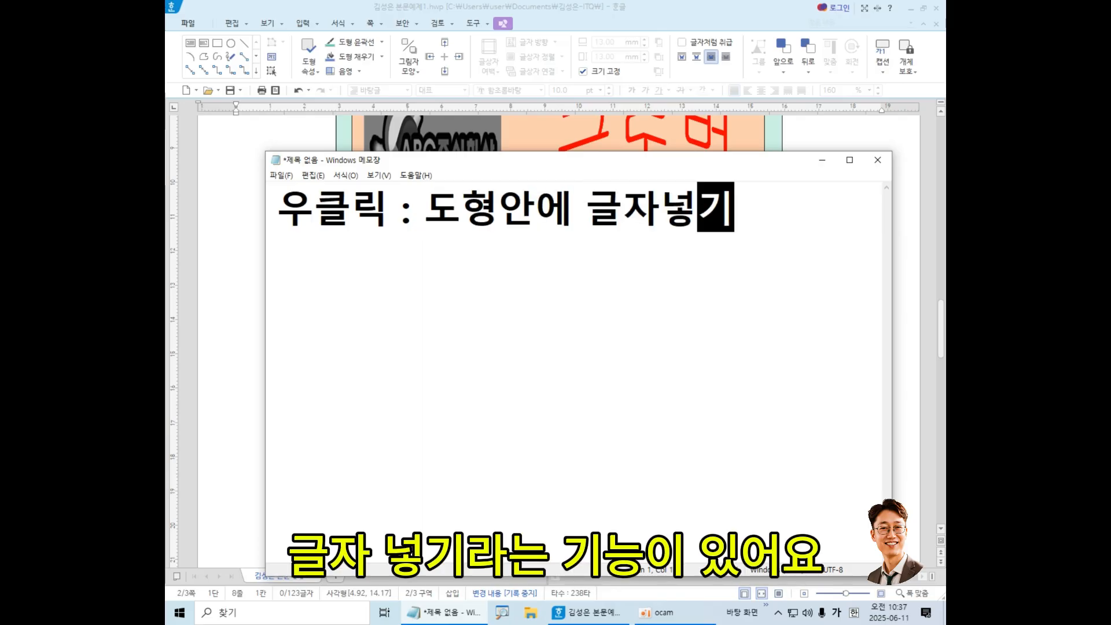
pyautogui.moveTo(788, 213); pyautogui.dragTo(169, 226)
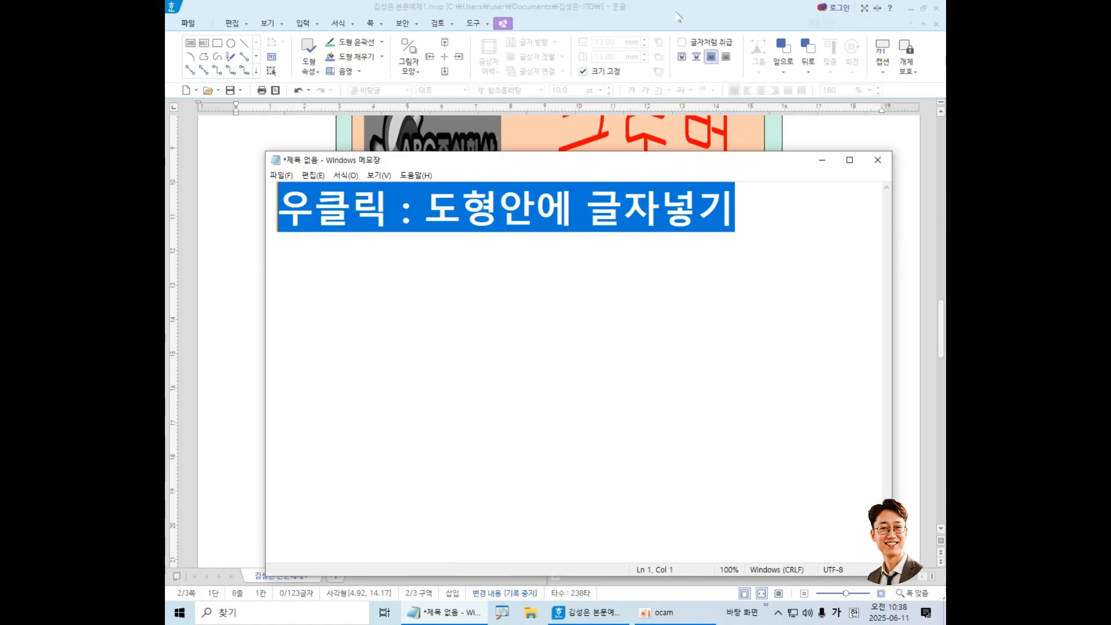
# Return to the Hangul document and make the white rounded square accept text with 도형 안에 글자 넣기.
pyautogui.click(658, 10)
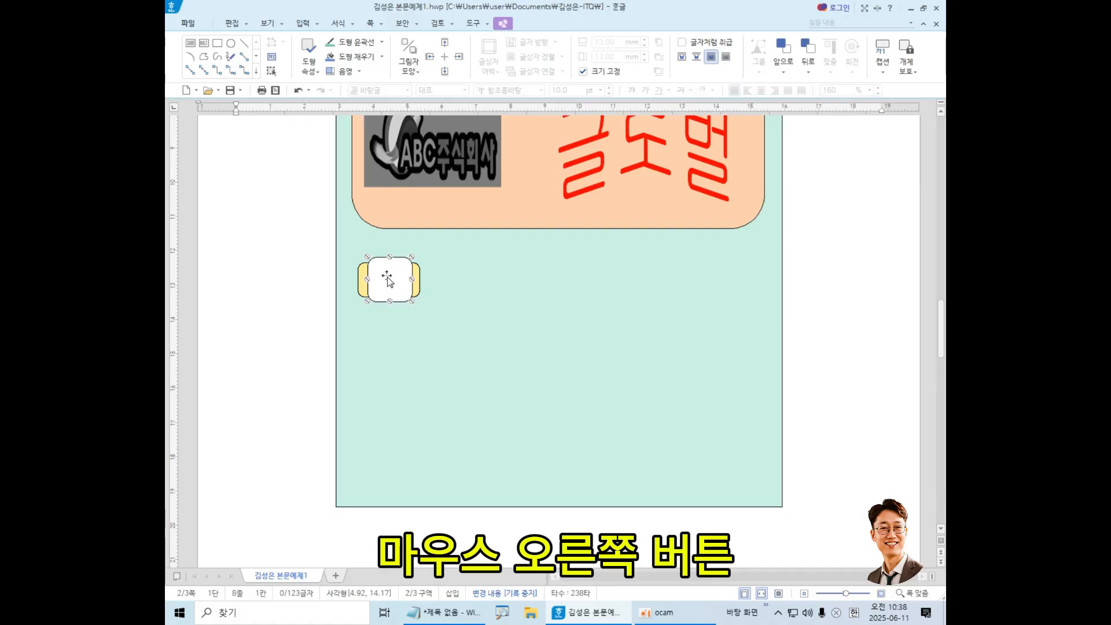
pyautogui.rightClick(387, 277)
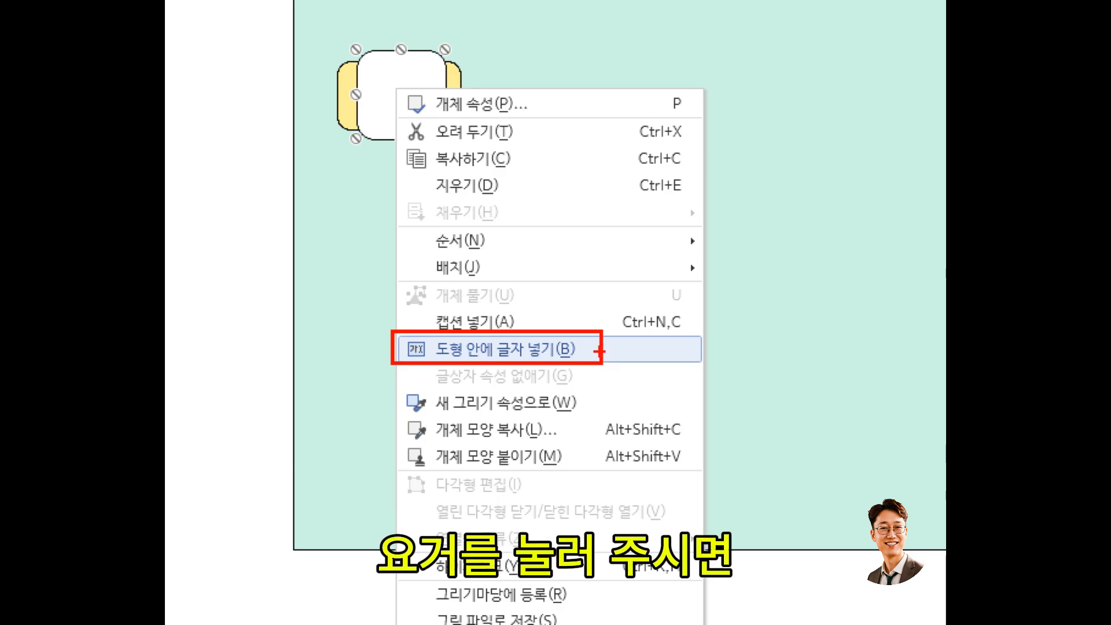
pyautogui.click(599, 349)
pyautogui.rightClick(397, 92)
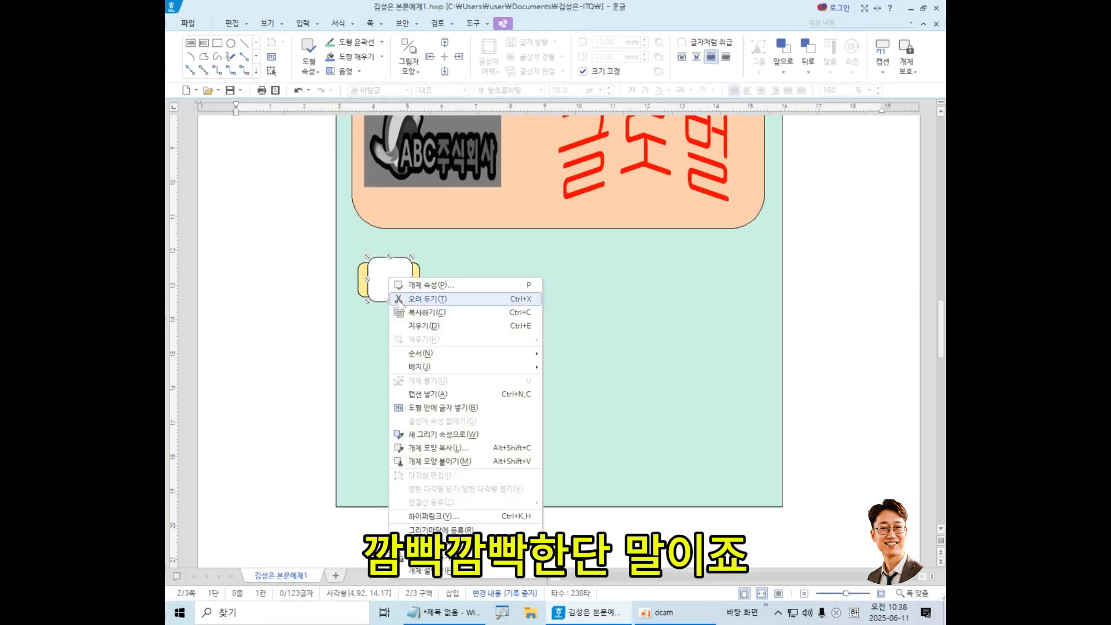
pyautogui.click(509, 407)
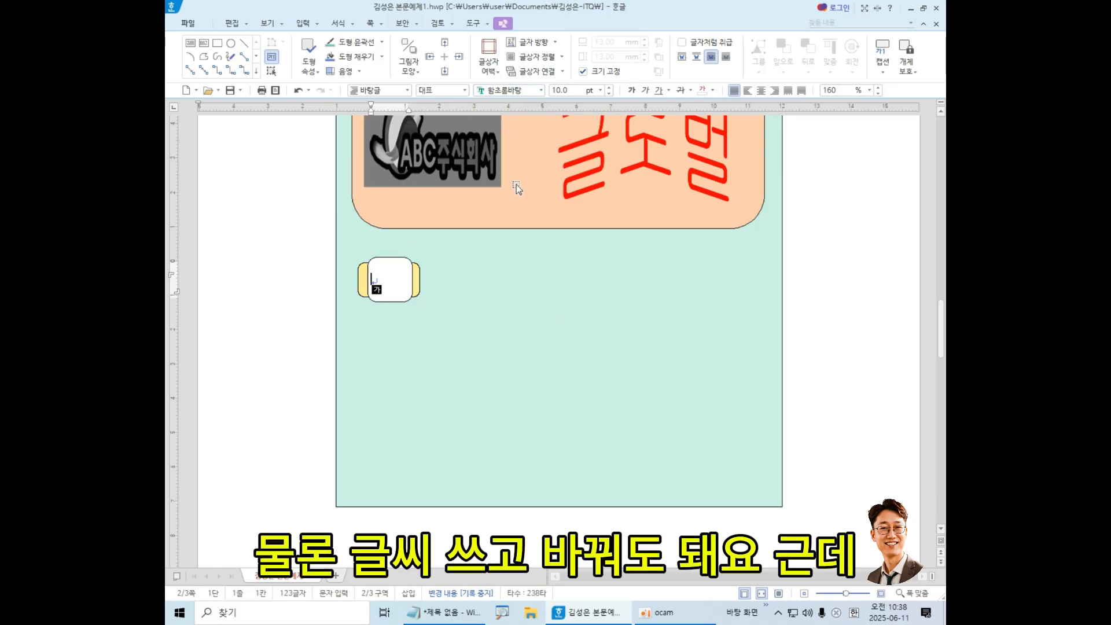
# Set the font inside the white rounded square to 굴림.
pyautogui.click(542, 90)
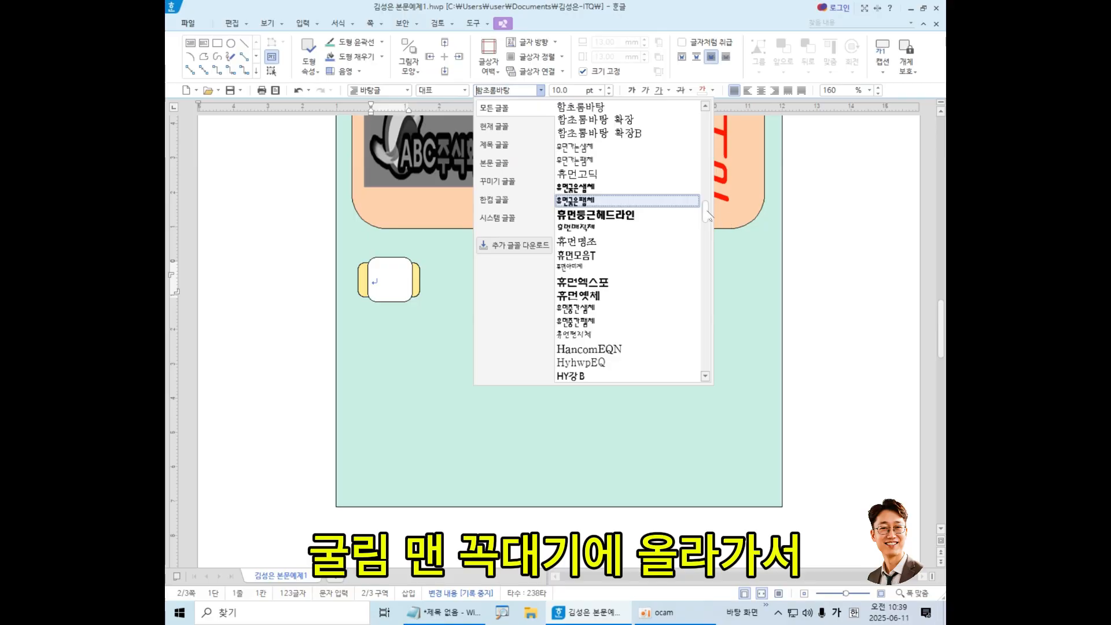
pyautogui.scroll(15, 602, 132)
pyautogui.click(602, 132)
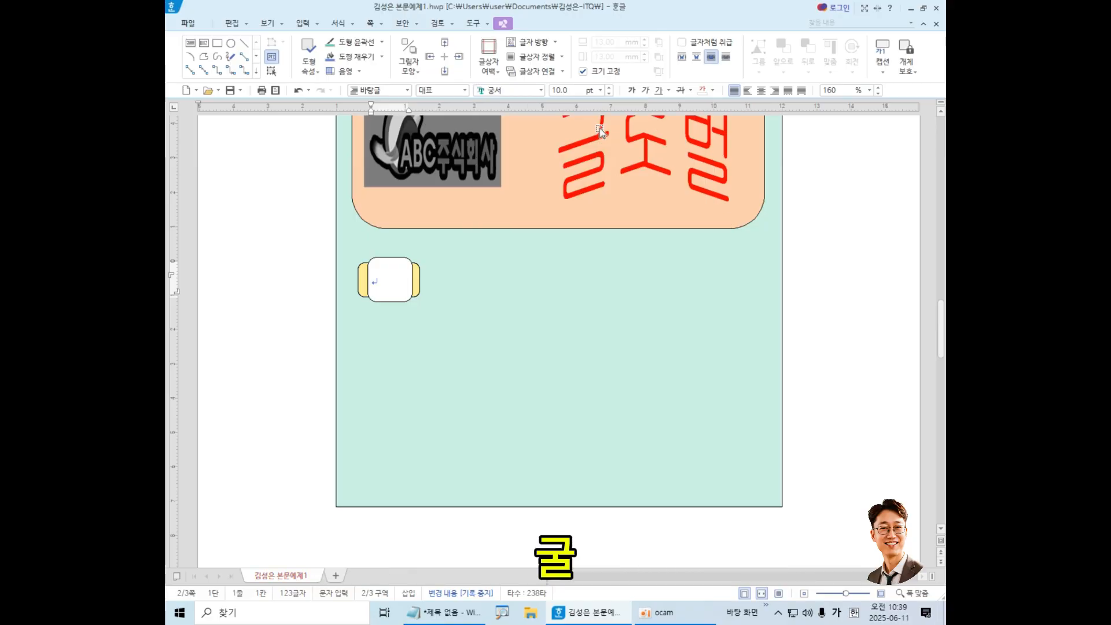
pyautogui.click(542, 90)
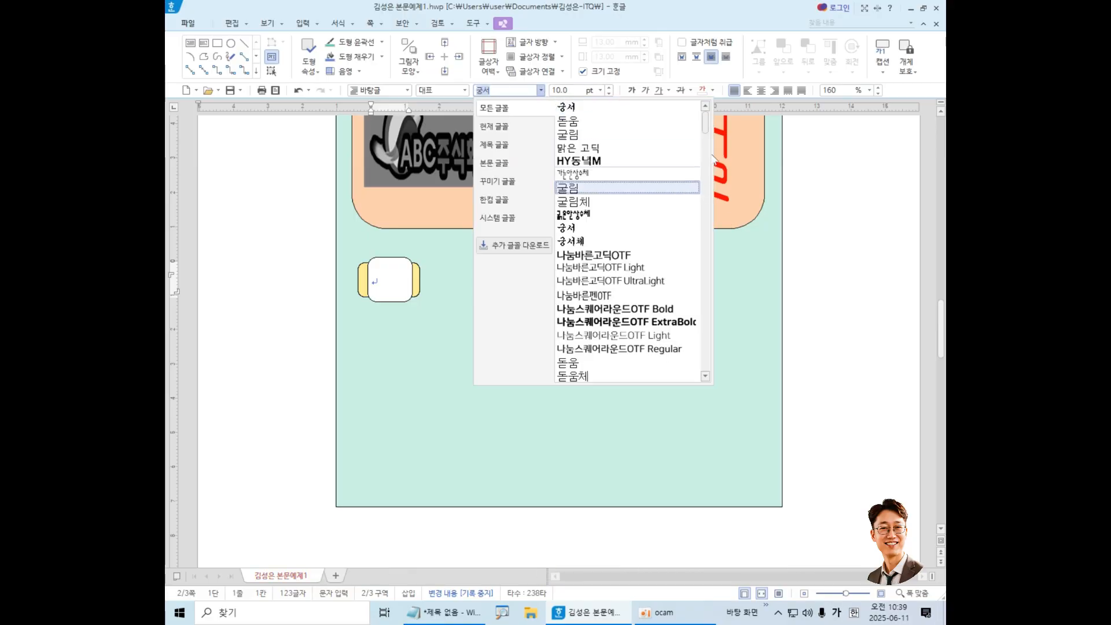
pyautogui.click(611, 133)
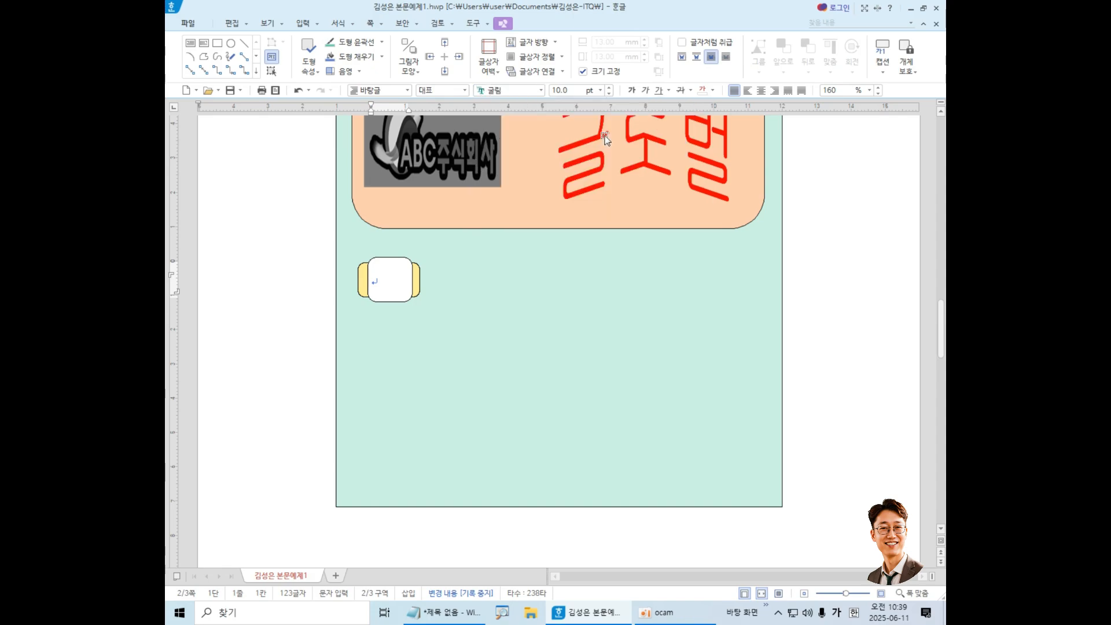
# Set the white square's text to 20 pt with centre alignment and enter the number 1.
pyautogui.click(571, 89)
pyautogui.write('20')
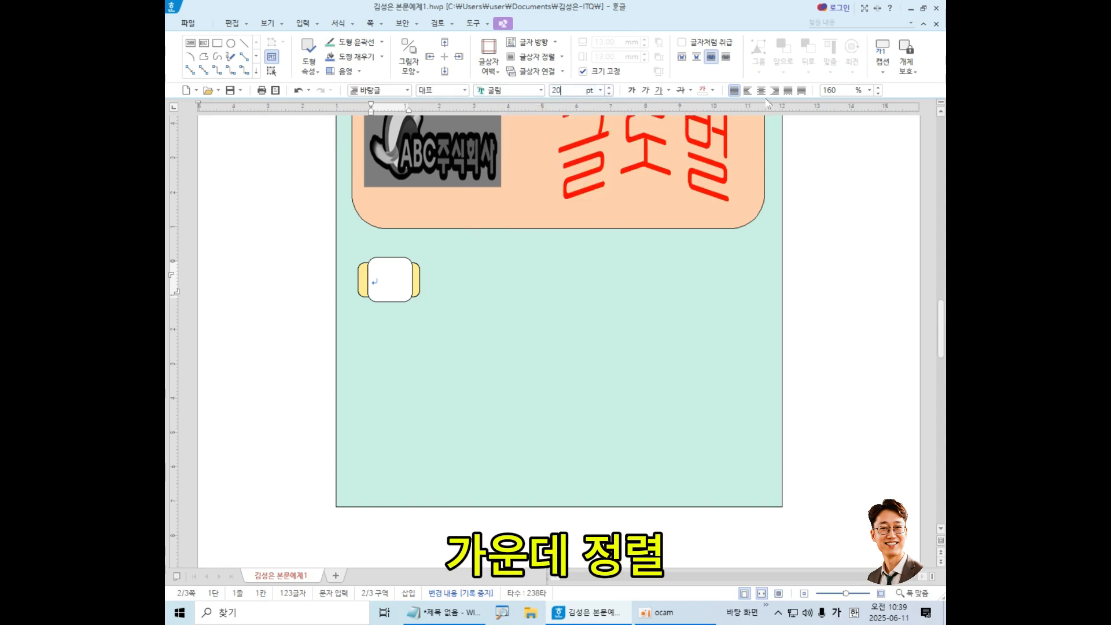
pyautogui.click(760, 91)
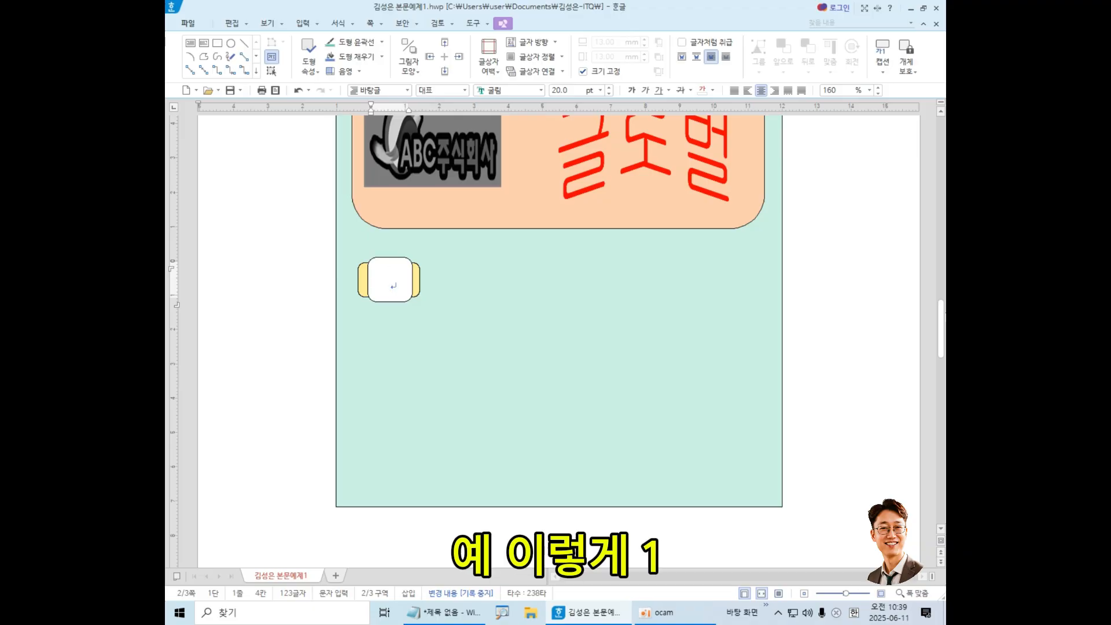
pyautogui.press('Hangul')
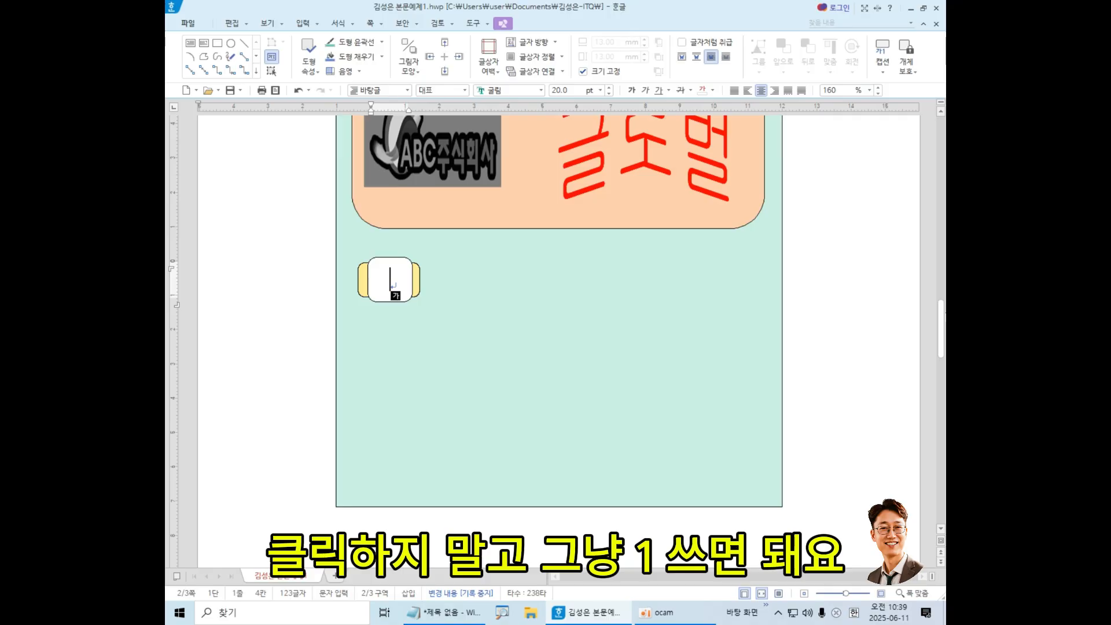
pyautogui.write('1')
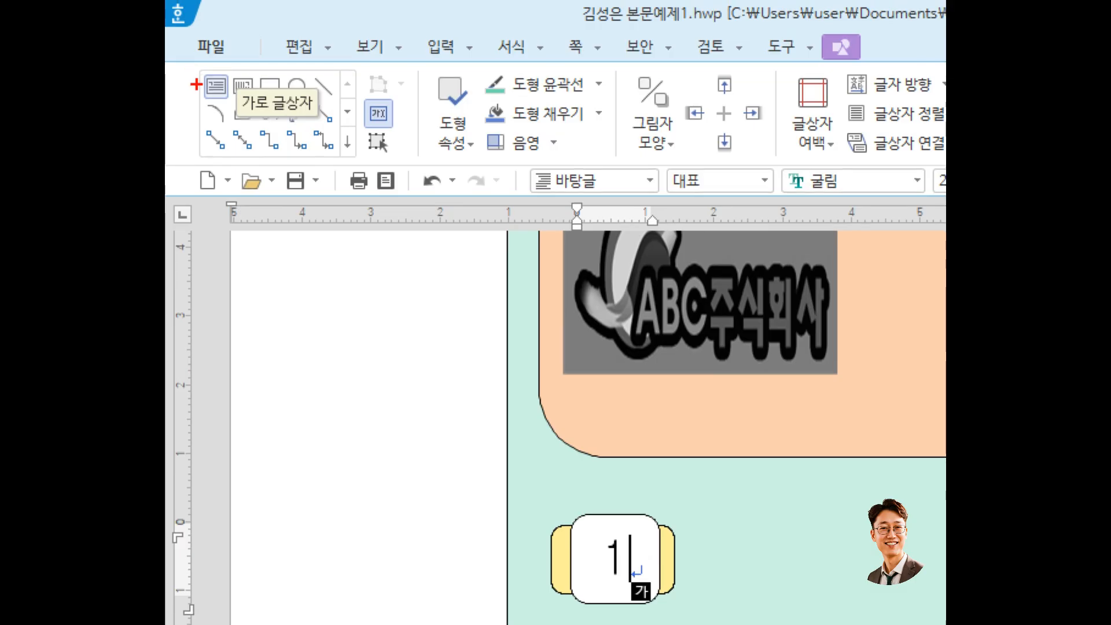
pyautogui.moveTo(196, 68); pyautogui.dragTo(235, 107)
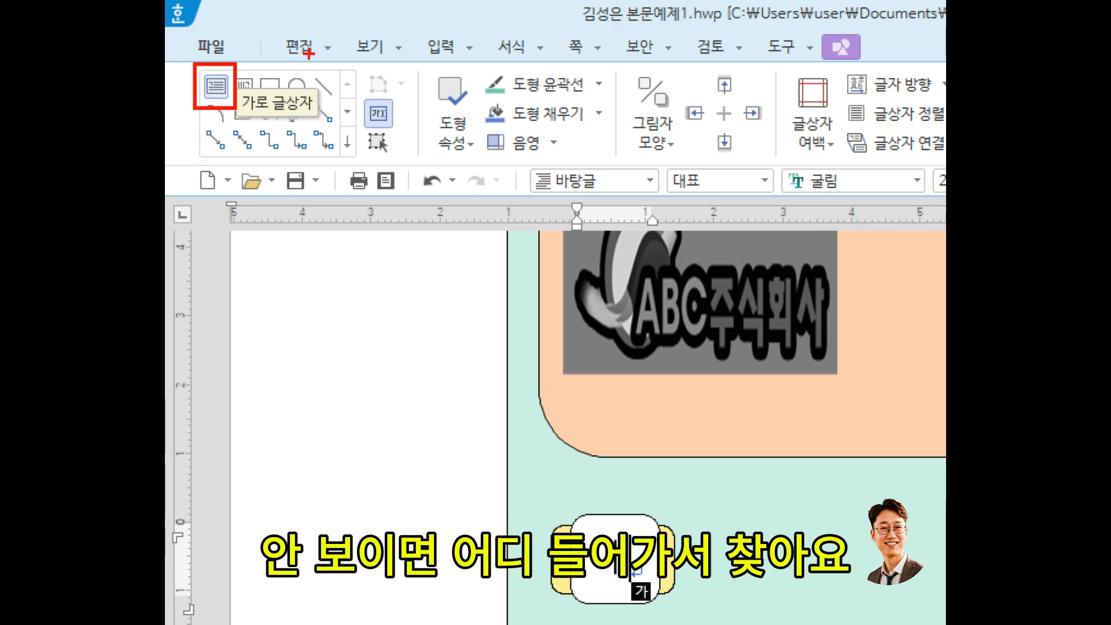
pyautogui.moveTo(283, 33); pyautogui.dragTo(333, 64)
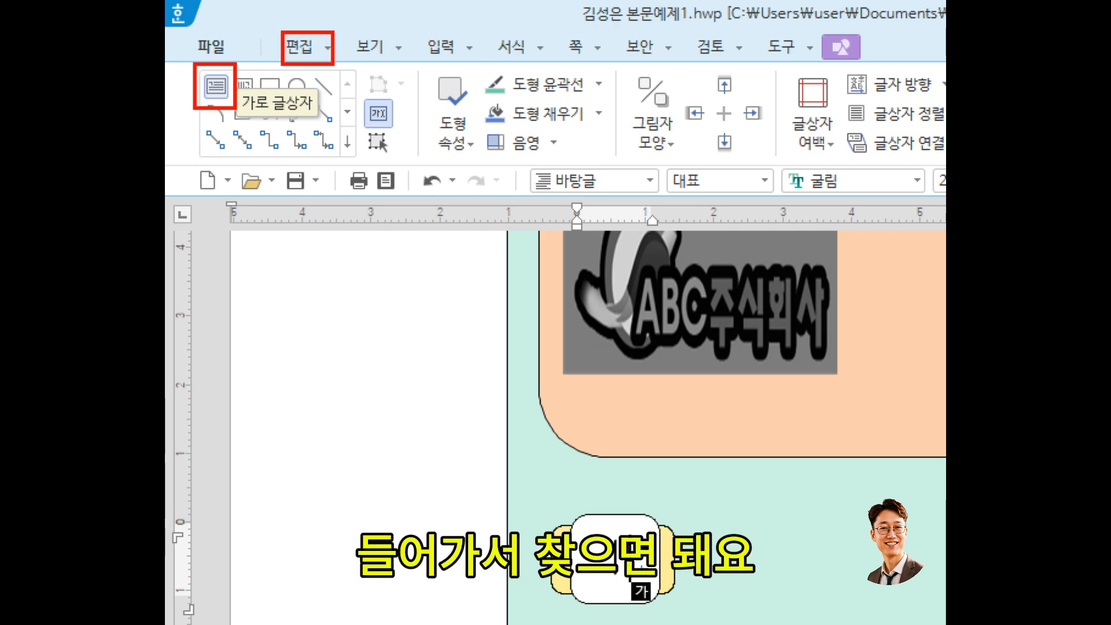
pyautogui.moveTo(421, 27); pyautogui.dragTo(467, 58)
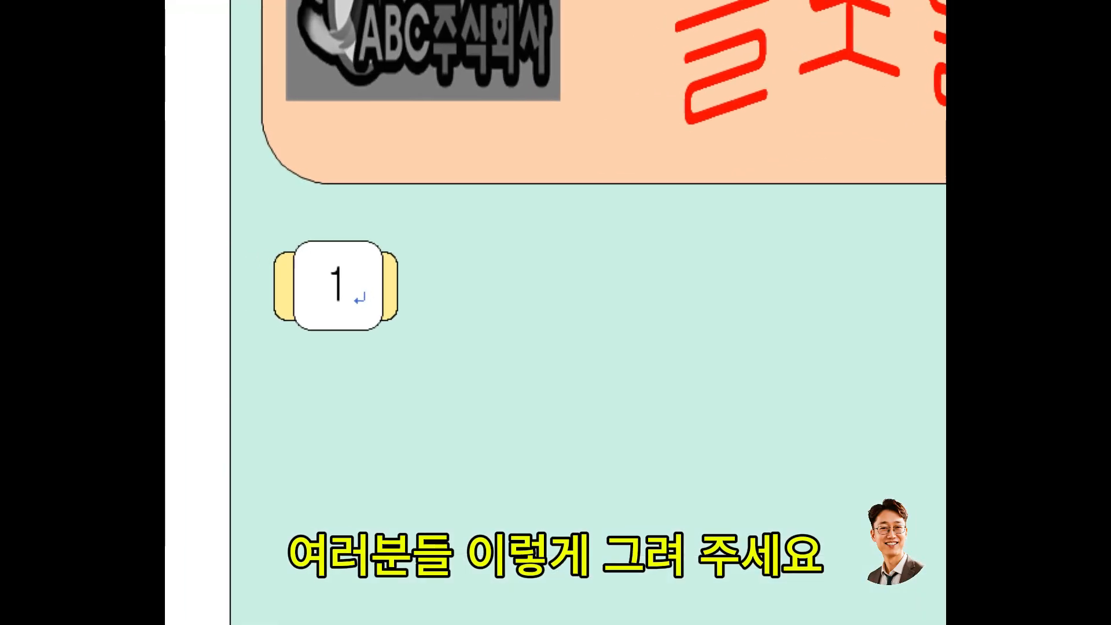
pyautogui.moveTo(329, 241); pyautogui.dragTo(531, 238)
pyautogui.moveTo(333, 333); pyautogui.dragTo(543, 333)
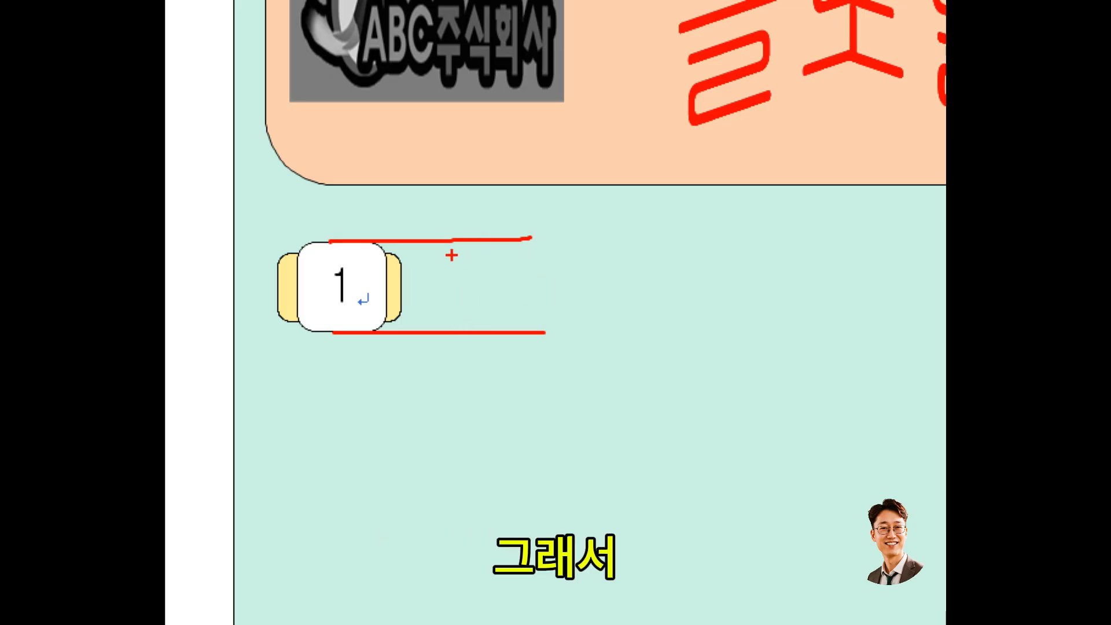
pyautogui.press('Escape')
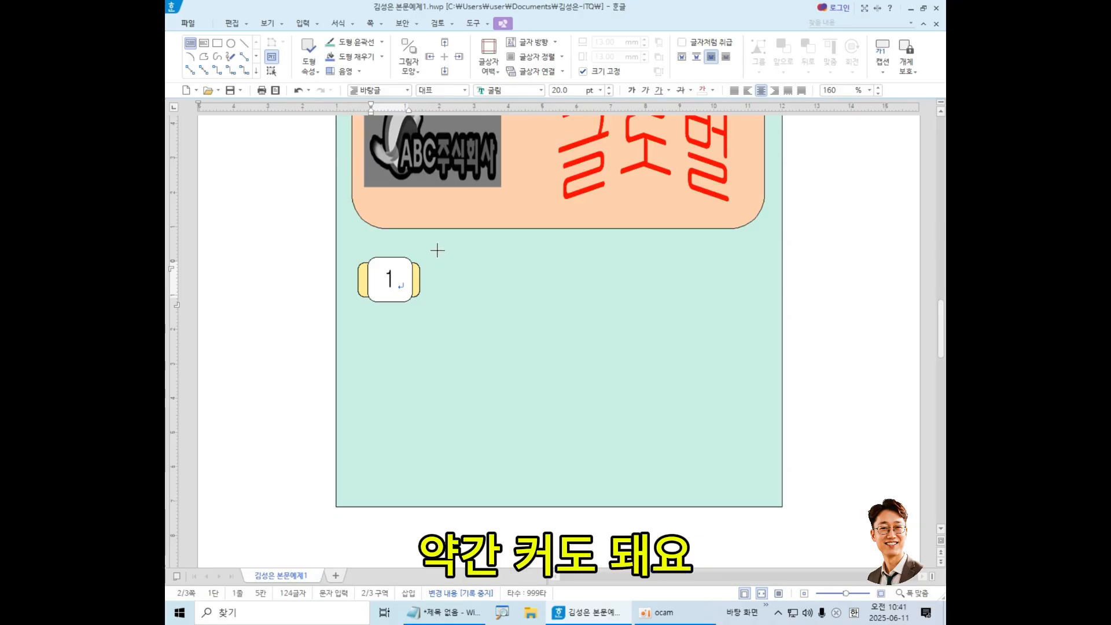
# Draw a horizontal text box about 96 × 15 mm beside the numbered square and enter "다문화인에 대한 통역 지원" in it.
pyautogui.moveTo(437, 249); pyautogui.dragTo(767, 300)
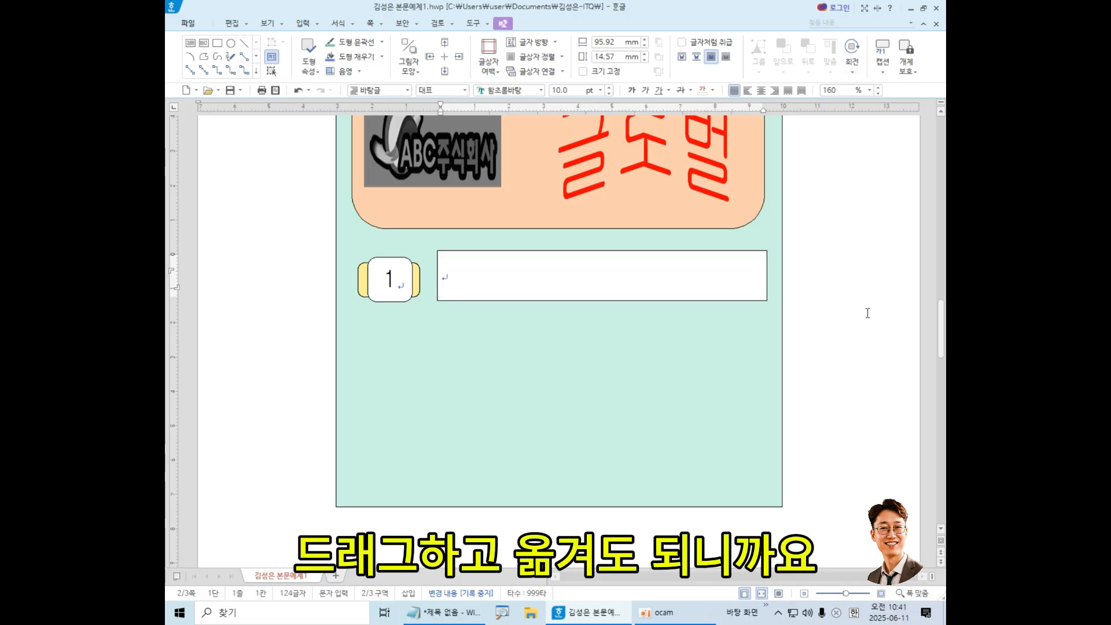
pyautogui.press('Hangul')
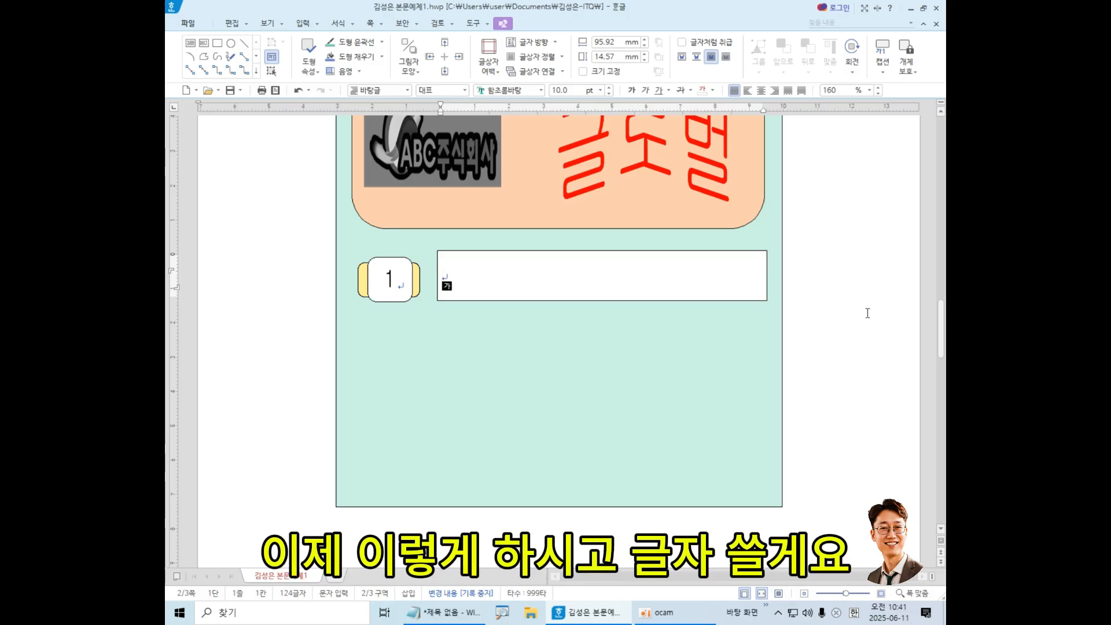
pyautogui.write('다문화')
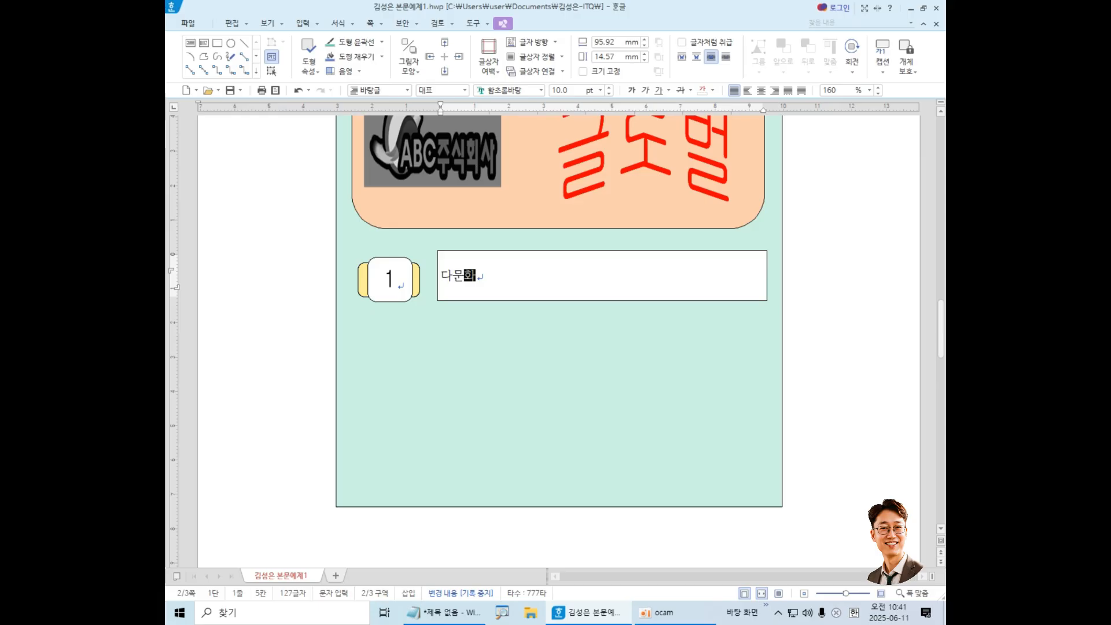
pyautogui.write('인에 대한 통')
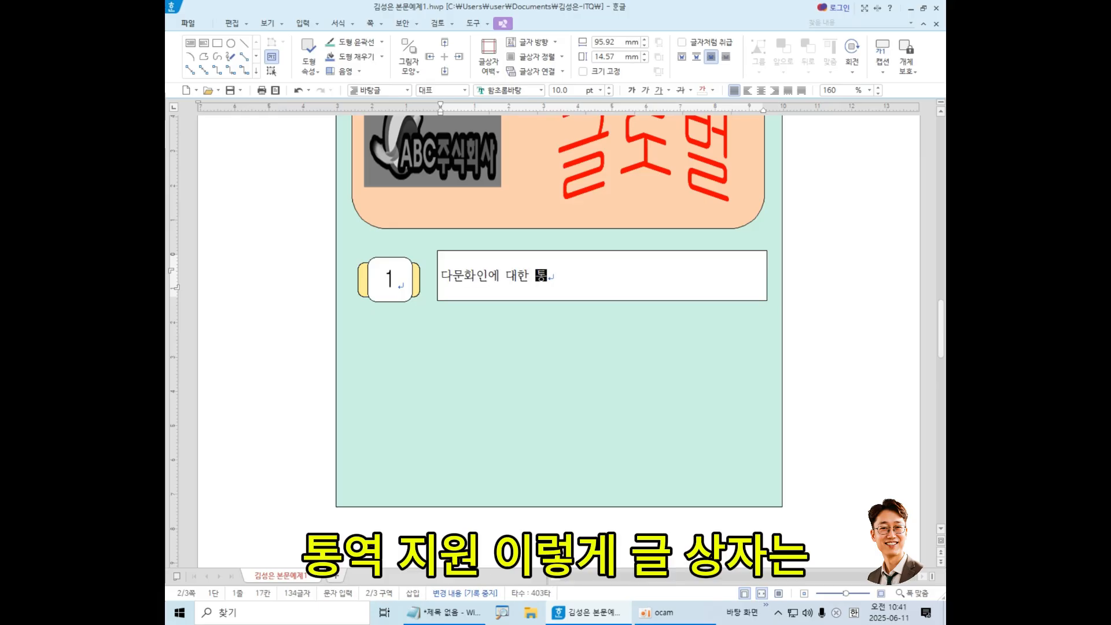
pyautogui.write('역 지원')
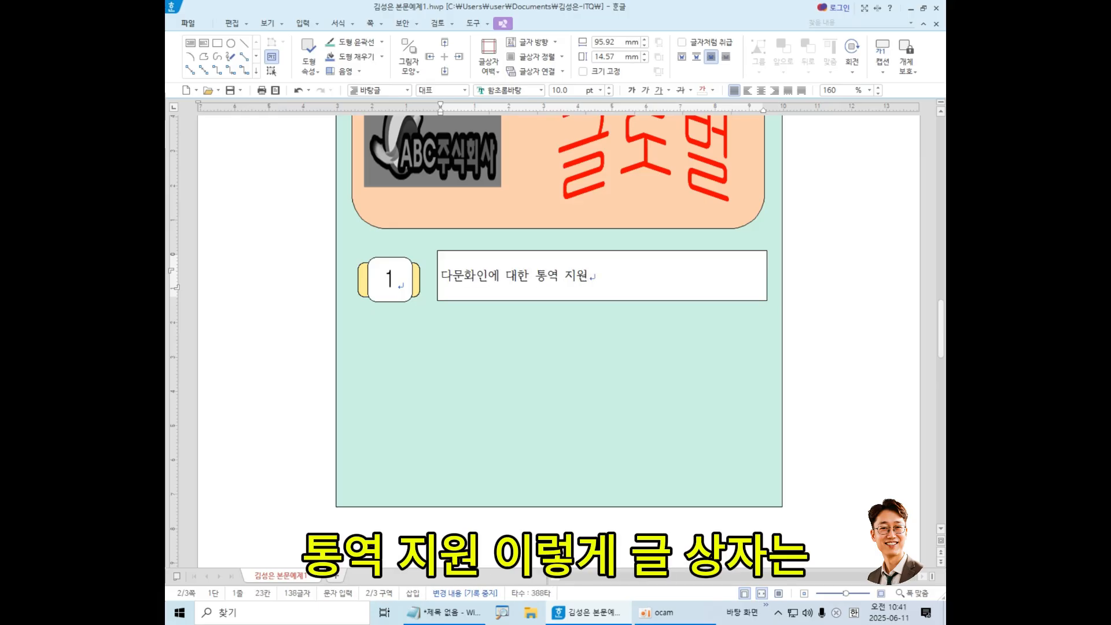
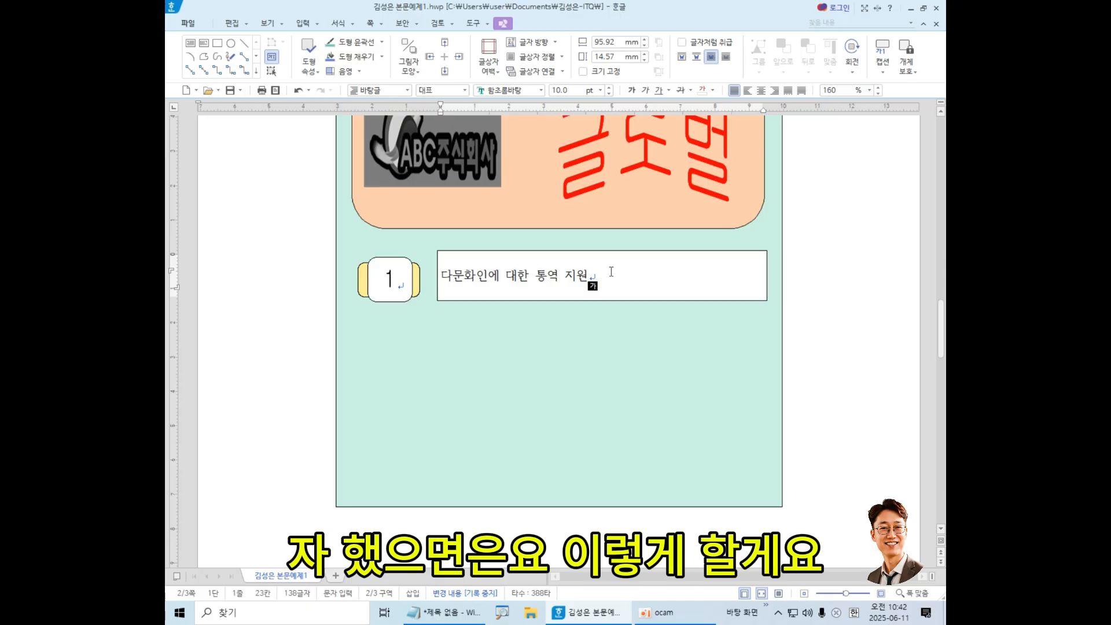
# Set the font of "다문화인에 대한 통역 지원" in the text box to 궁서.
pyautogui.click(624, 272)
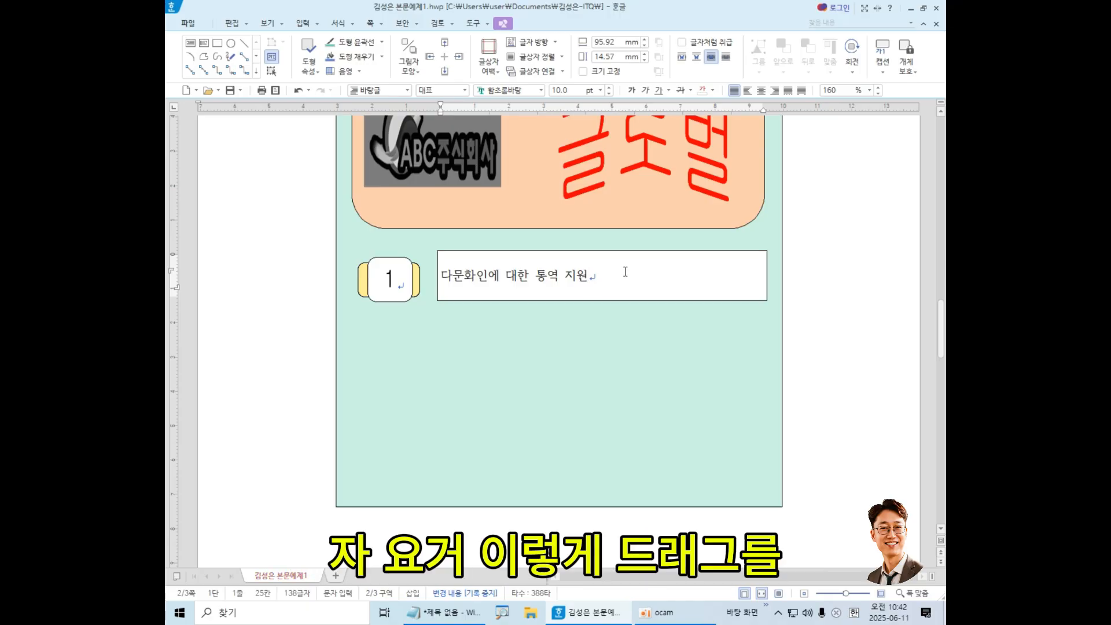
pyautogui.moveTo(603, 272); pyautogui.dragTo(438, 277)
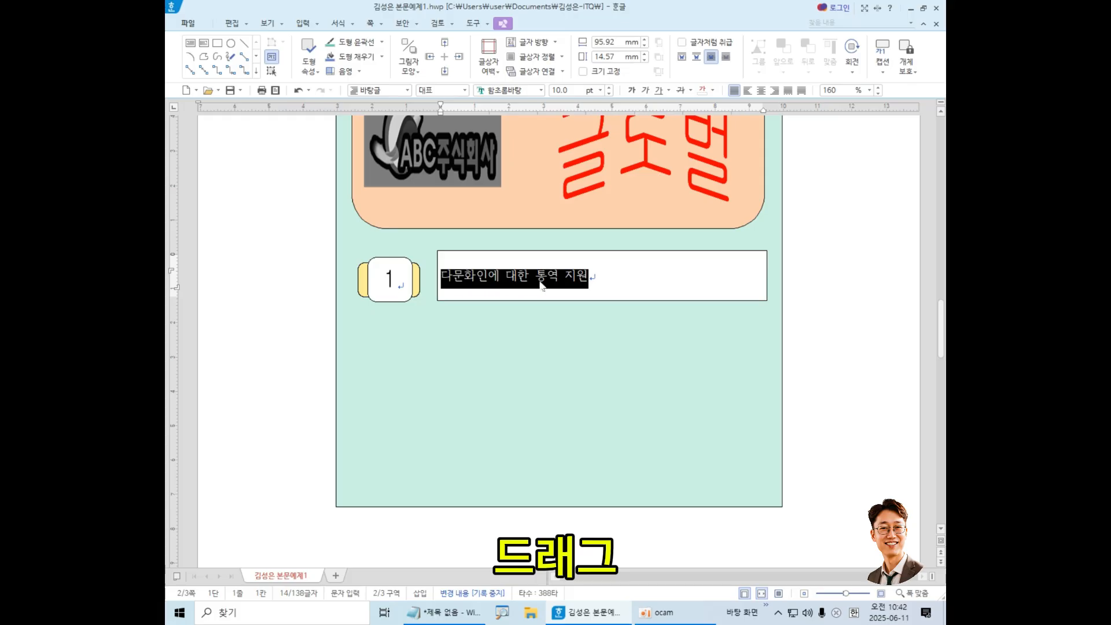
pyautogui.moveTo(606, 276); pyautogui.dragTo(439, 276)
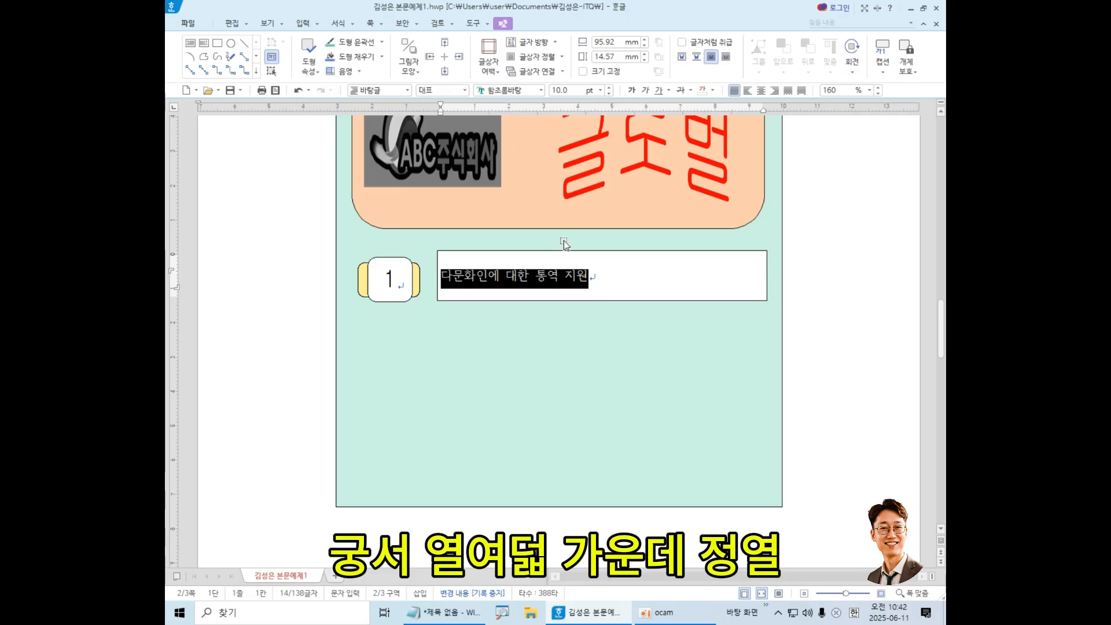
pyautogui.click(530, 90)
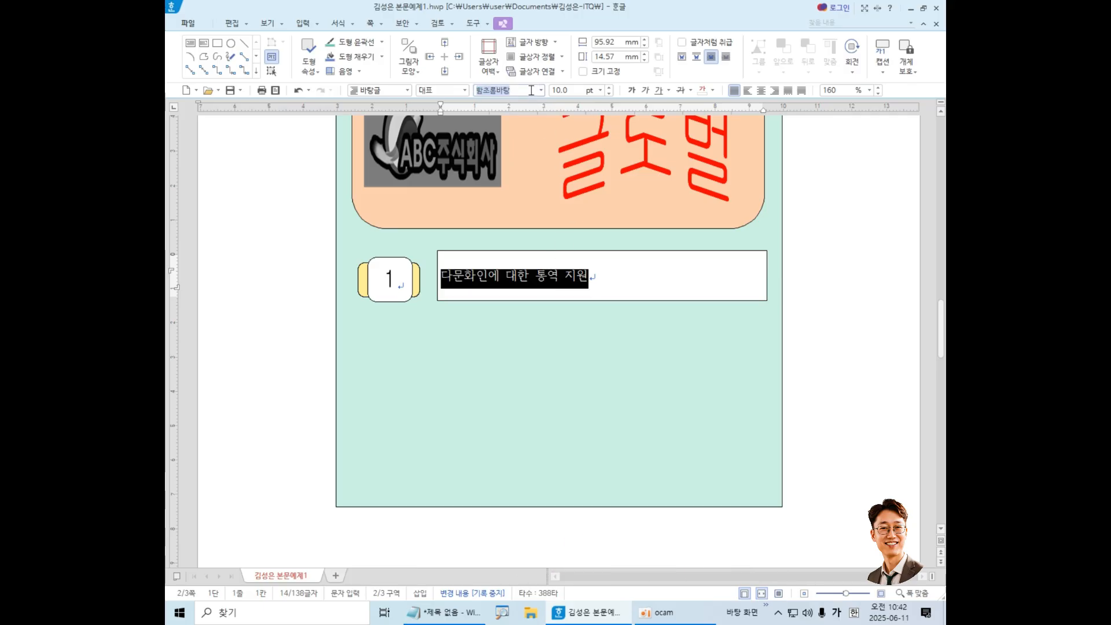
pyautogui.write('궁서')
pyautogui.press('Return')
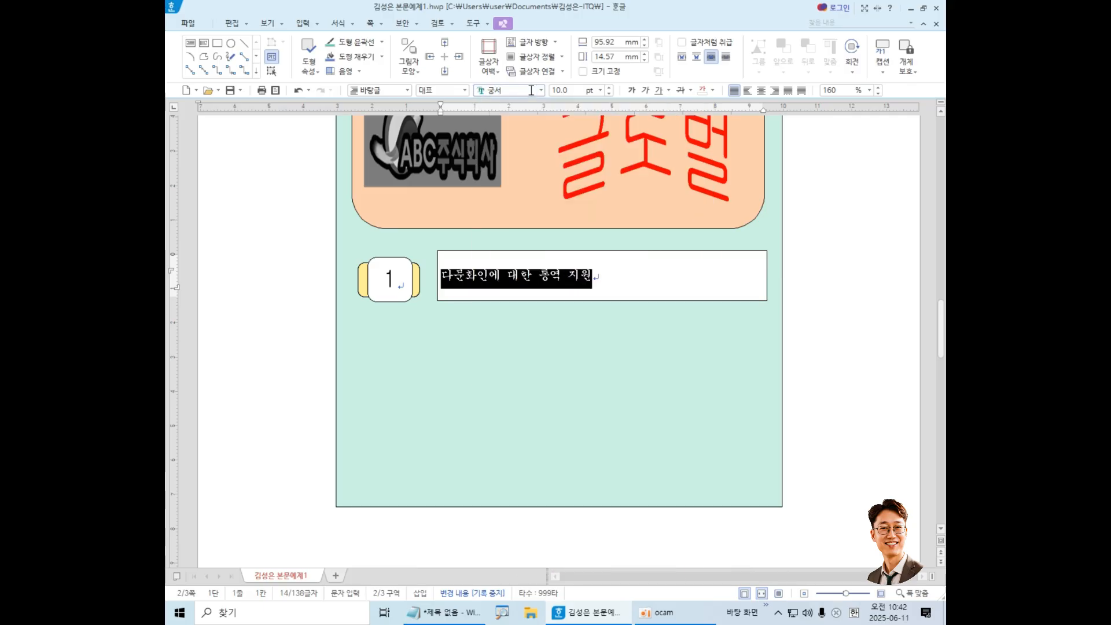
# Make the text box's text 18 pt and centre-align it.
pyautogui.click(571, 90)
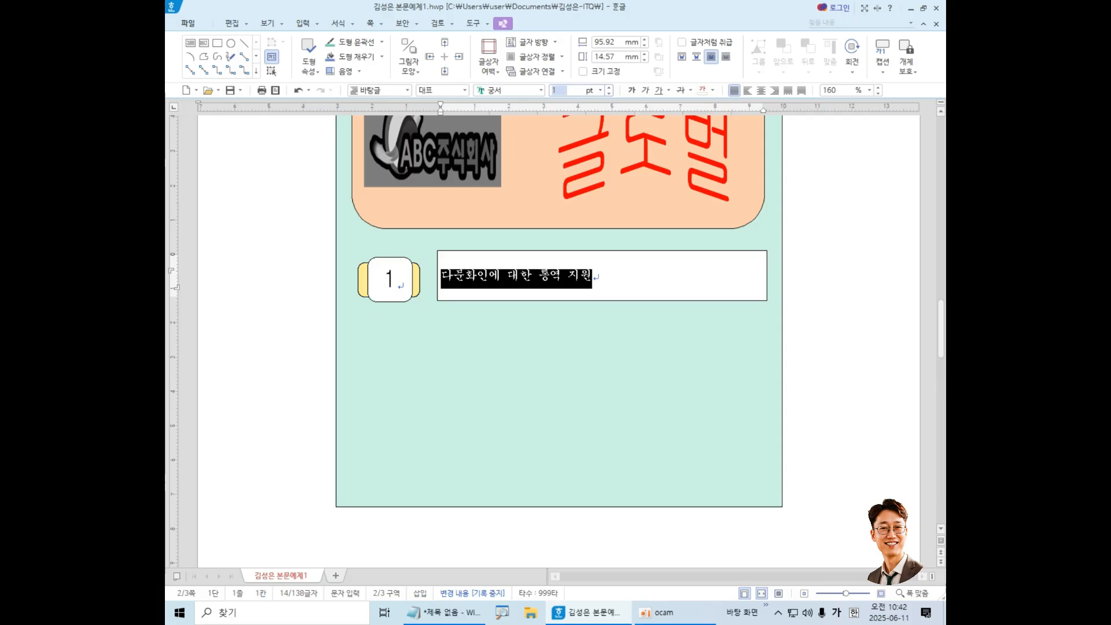
pyautogui.write('18')
pyautogui.press('Return')
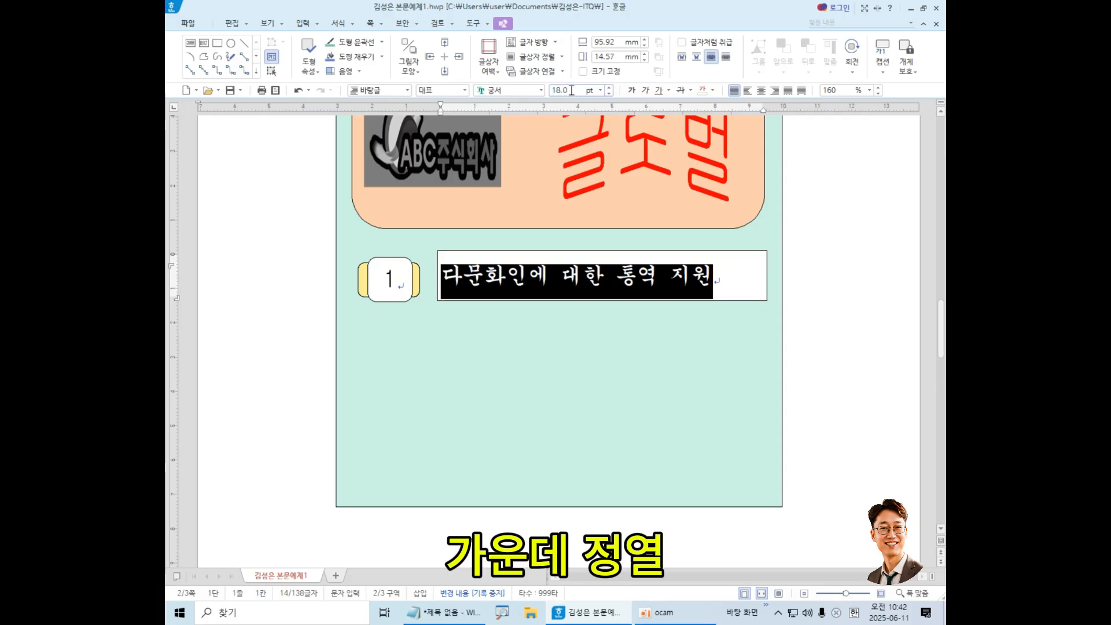
pyautogui.click(761, 90)
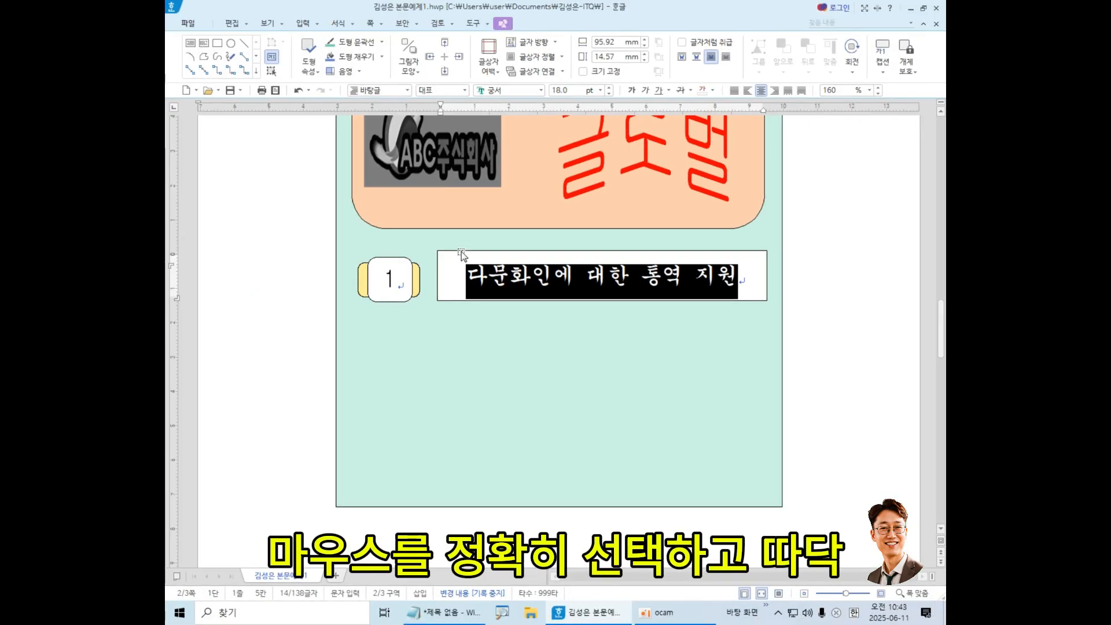
# Open the object properties of the text box and move the dialog aside so the box's selection handles can be seen.
pyautogui.click(461, 251)
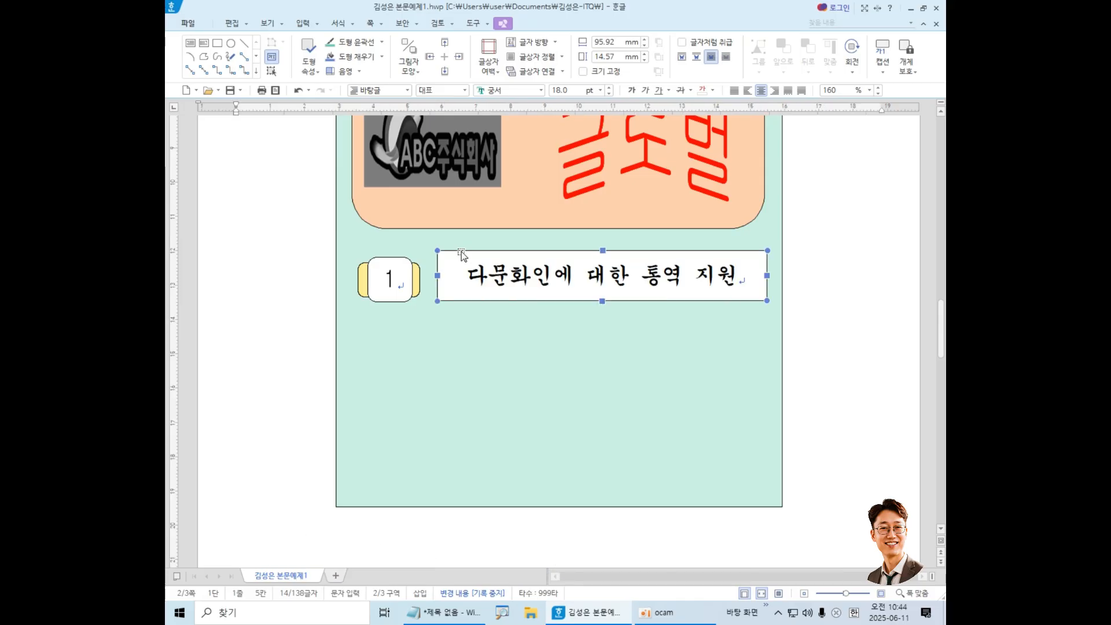
pyautogui.doubleClick(460, 251)
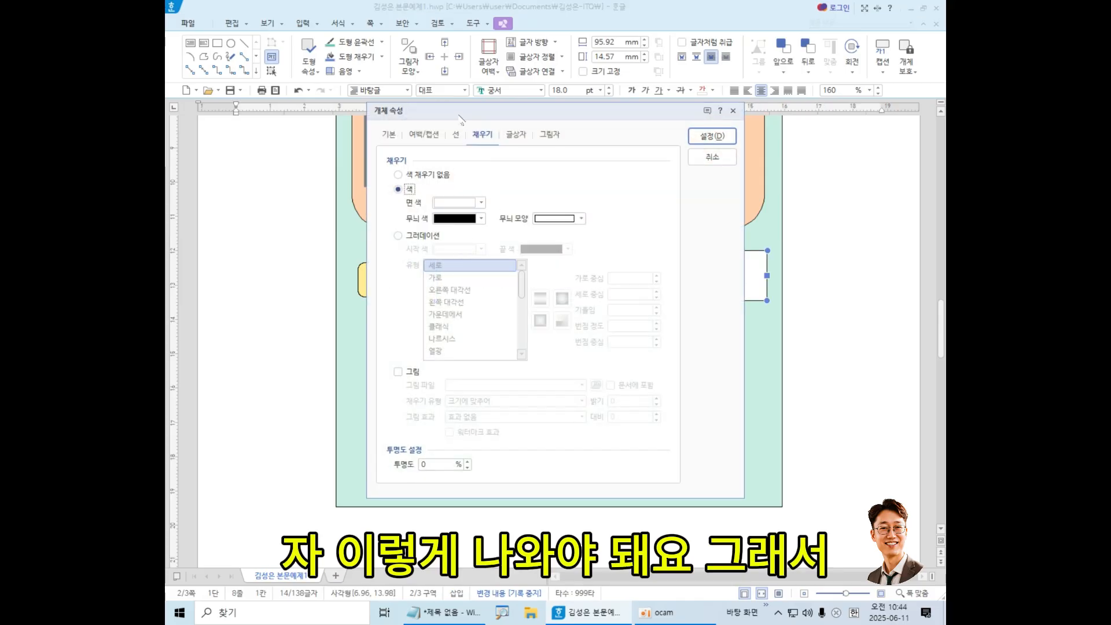
pyautogui.moveTo(461, 119); pyautogui.dragTo(615, 182)
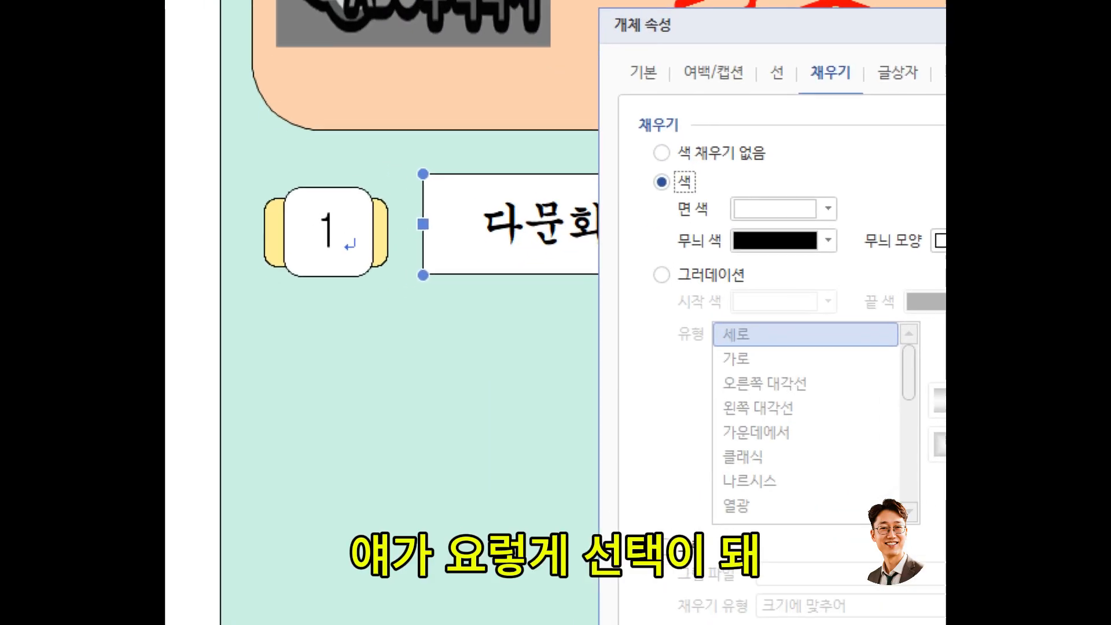
pyautogui.click(437, 187)
pyautogui.moveTo(417, 157); pyautogui.dragTo(445, 283)
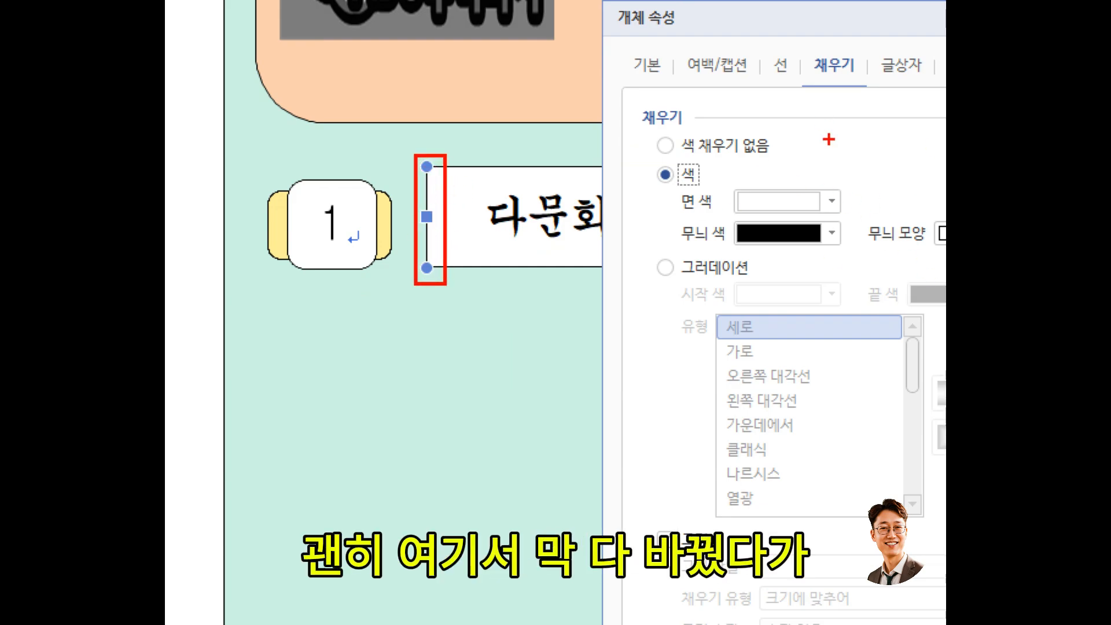
pyautogui.moveTo(309, 414)
pyautogui.mouseDown()
pyautogui.moveTo(234, 441)
pyautogui.moveTo(248, 485)
pyautogui.mouseUp()
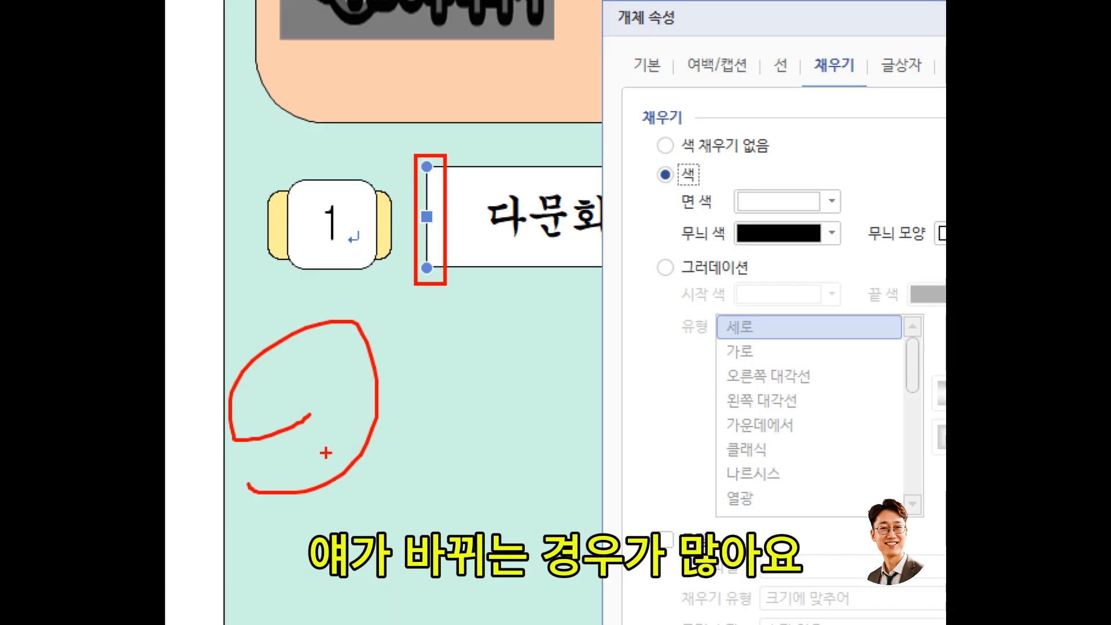
pyautogui.moveTo(374, 462)
pyautogui.mouseDown()
pyautogui.moveTo(332, 490)
pyautogui.moveTo(298, 481)
pyautogui.mouseUp()
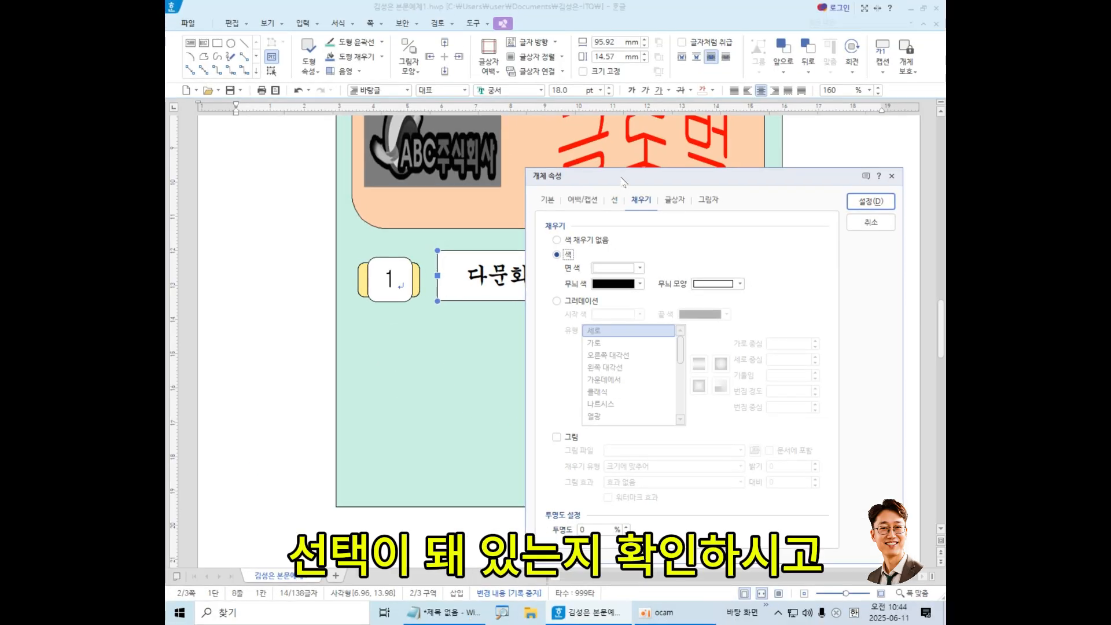
# Change the text box's border line type to the dashed style.
pyautogui.moveTo(622, 181); pyautogui.dragTo(601, 185)
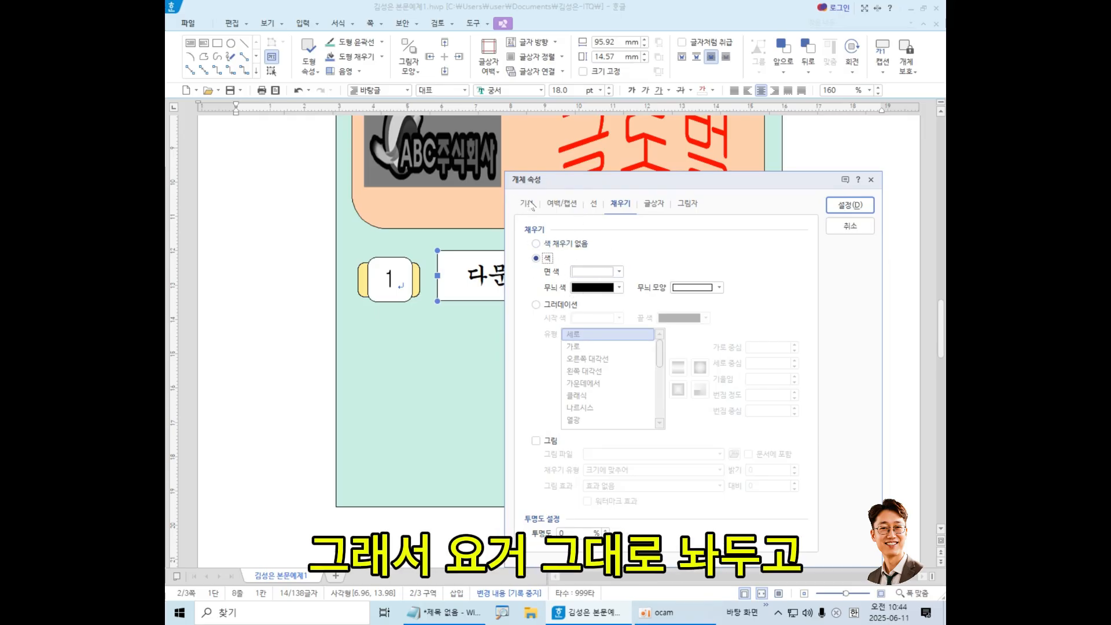
pyautogui.click(595, 206)
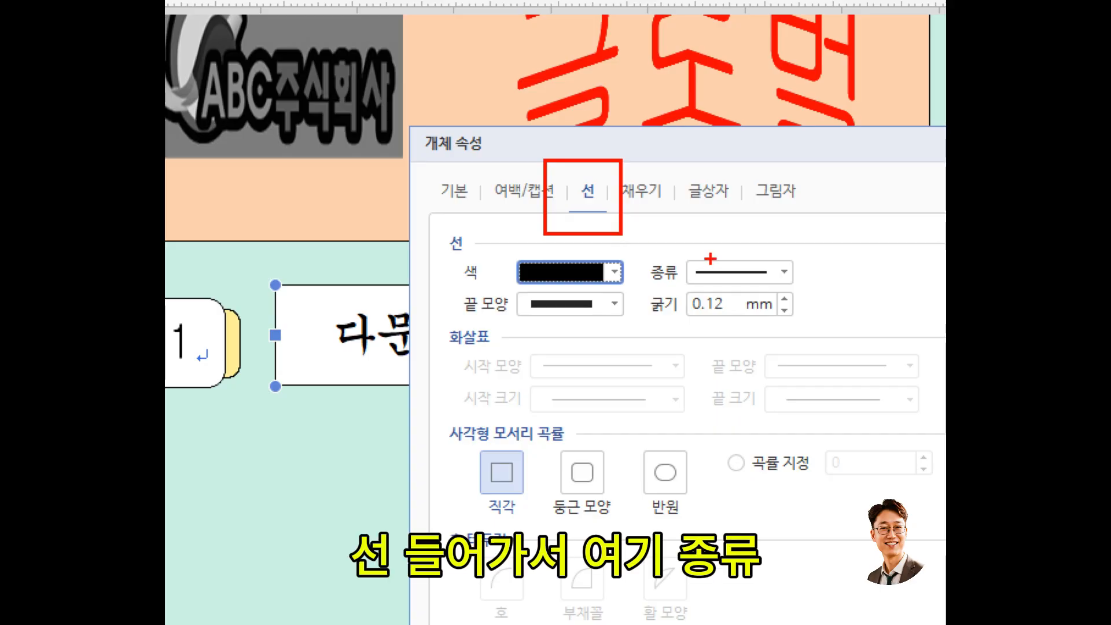
pyautogui.moveTo(650, 247); pyautogui.dragTo(828, 300)
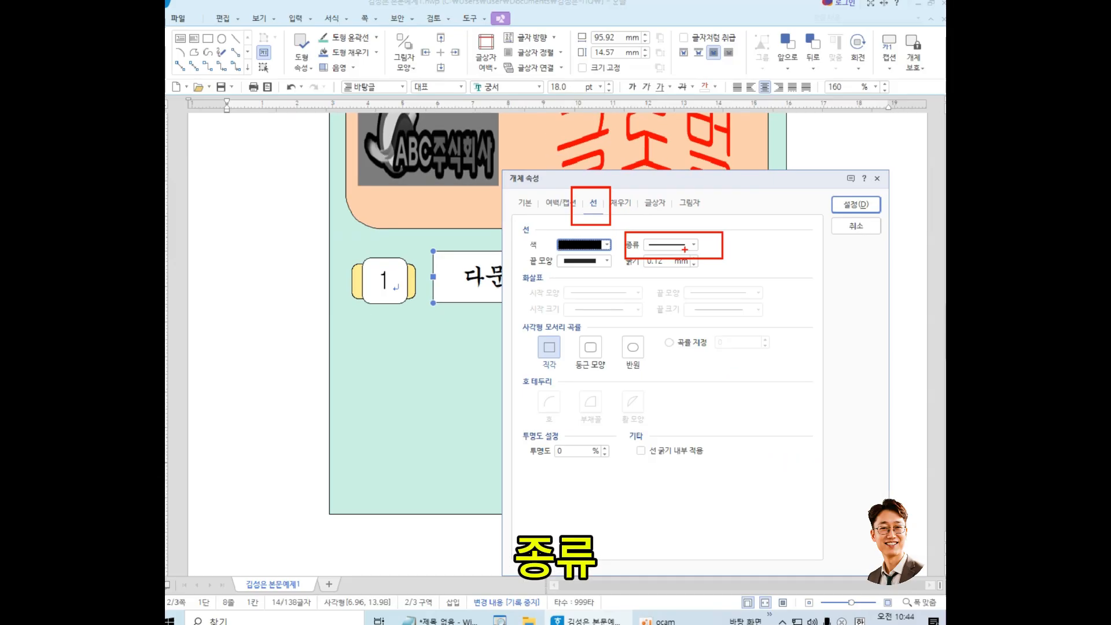
pyautogui.click(747, 276)
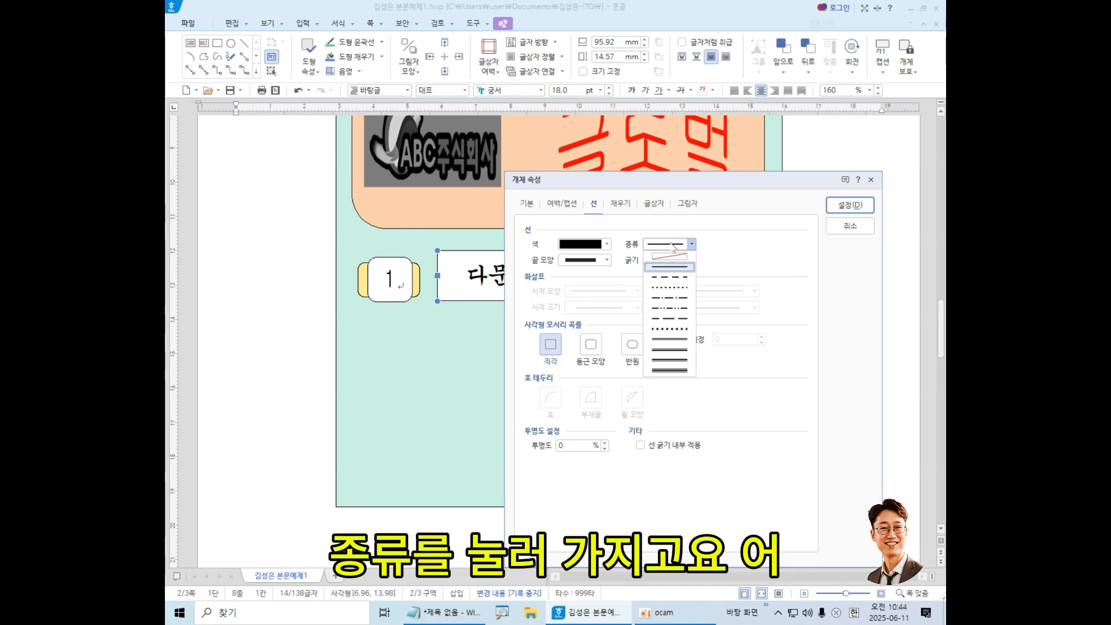
pyautogui.click(681, 278)
pyautogui.click(668, 246)
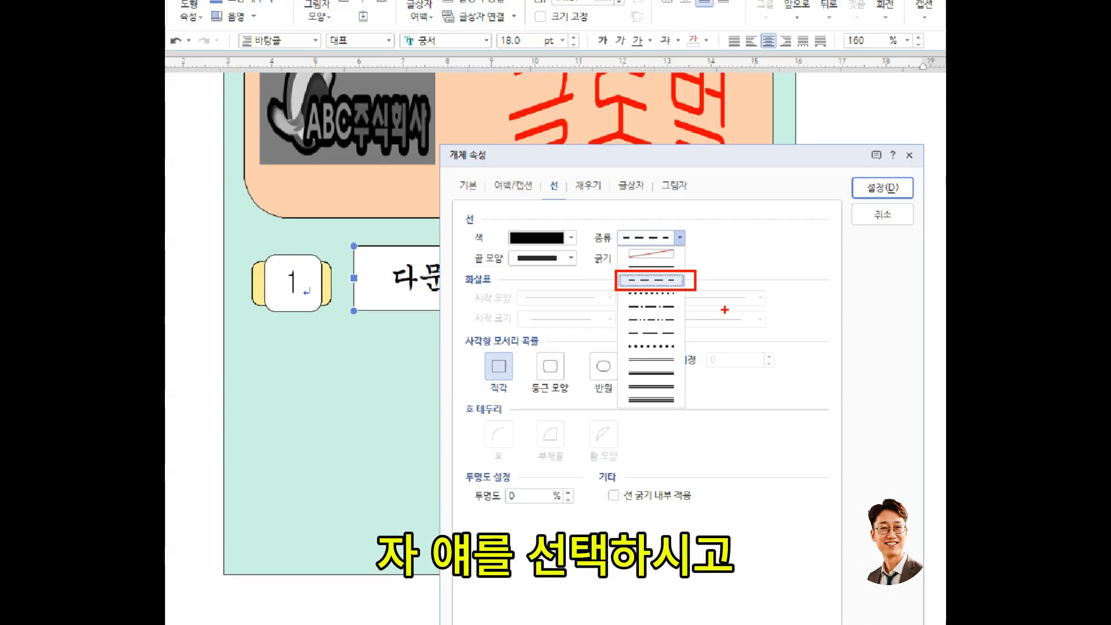
pyautogui.click(603, 287)
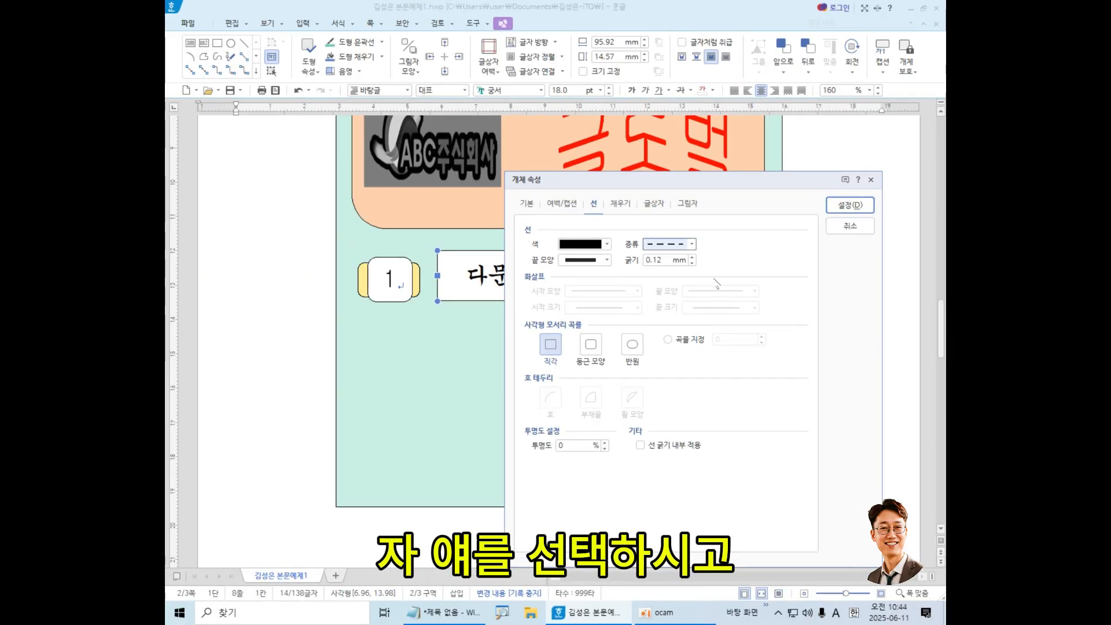
# Set the text box's fill to 색 채우기 없음 and apply the object properties.
pyautogui.click(627, 205)
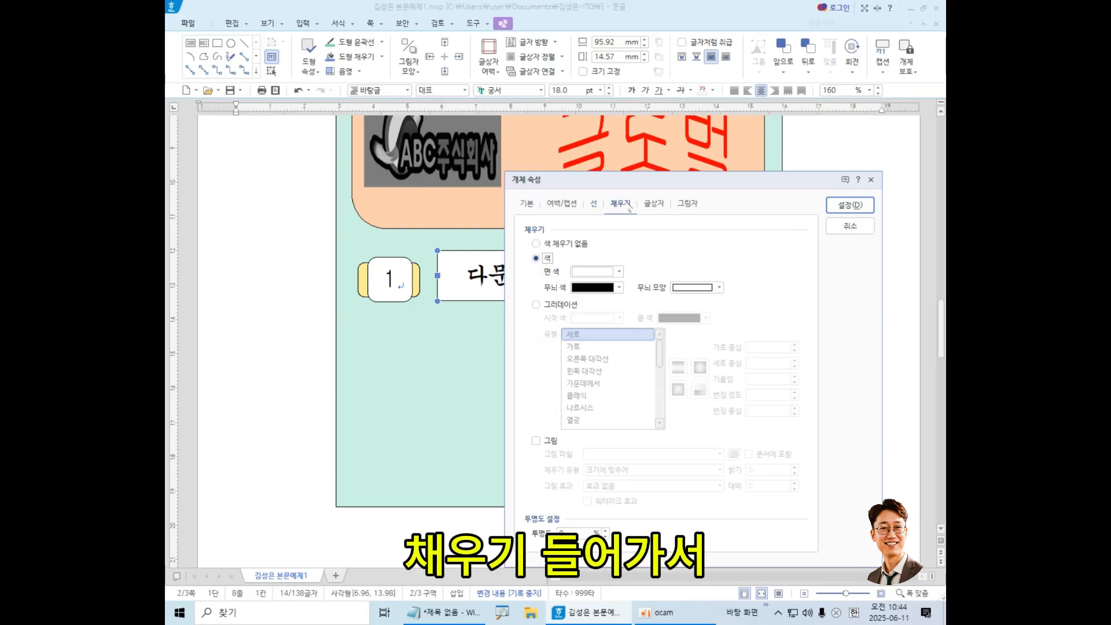
pyautogui.click(566, 246)
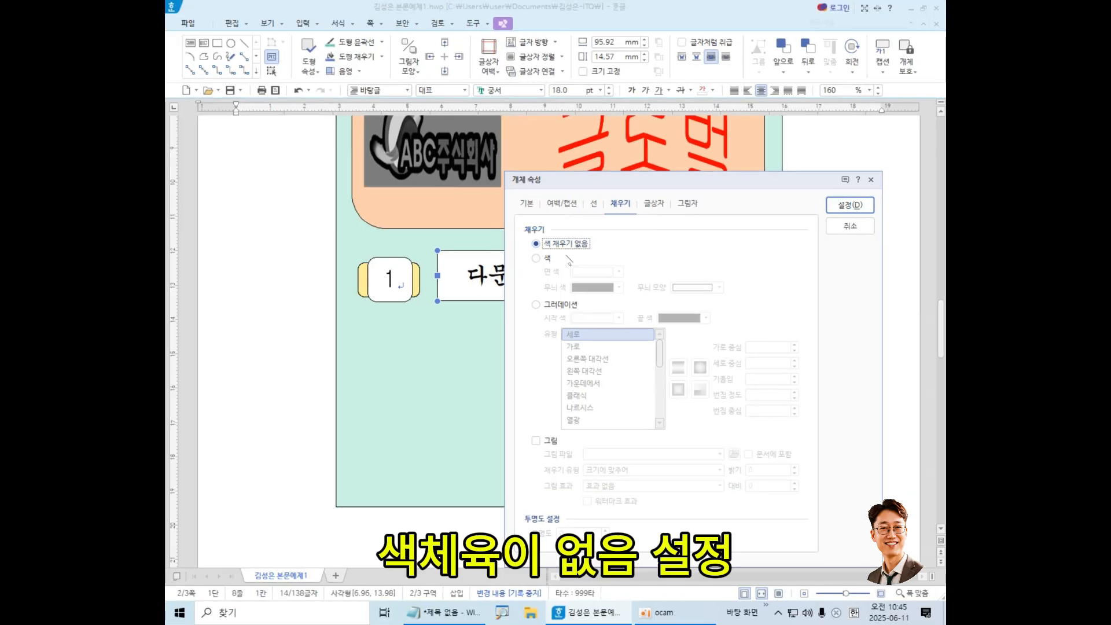
pyautogui.click(849, 206)
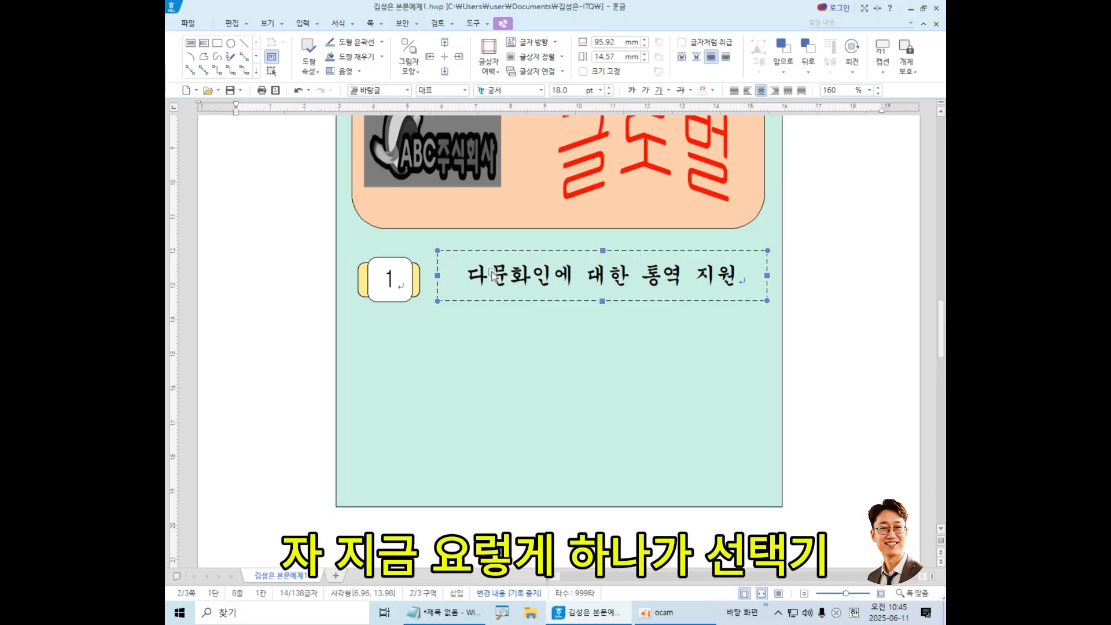
# Add the white numbered square and the yellow shape behind it to the text box selection one by one, and clear the selection.
pyautogui.click(416, 282)
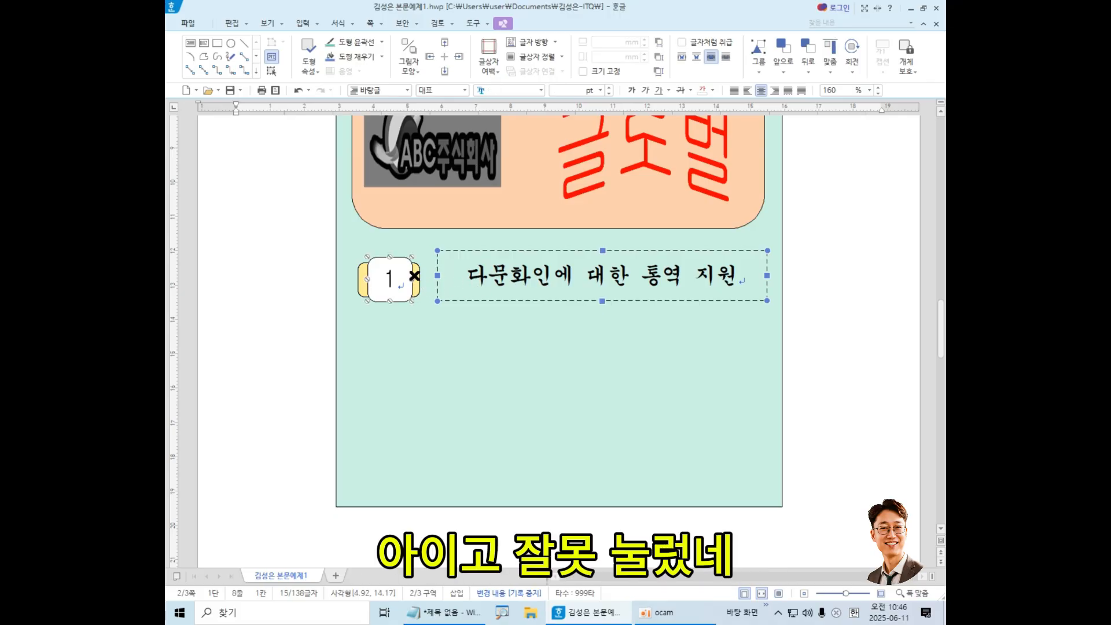
pyautogui.click(416, 277)
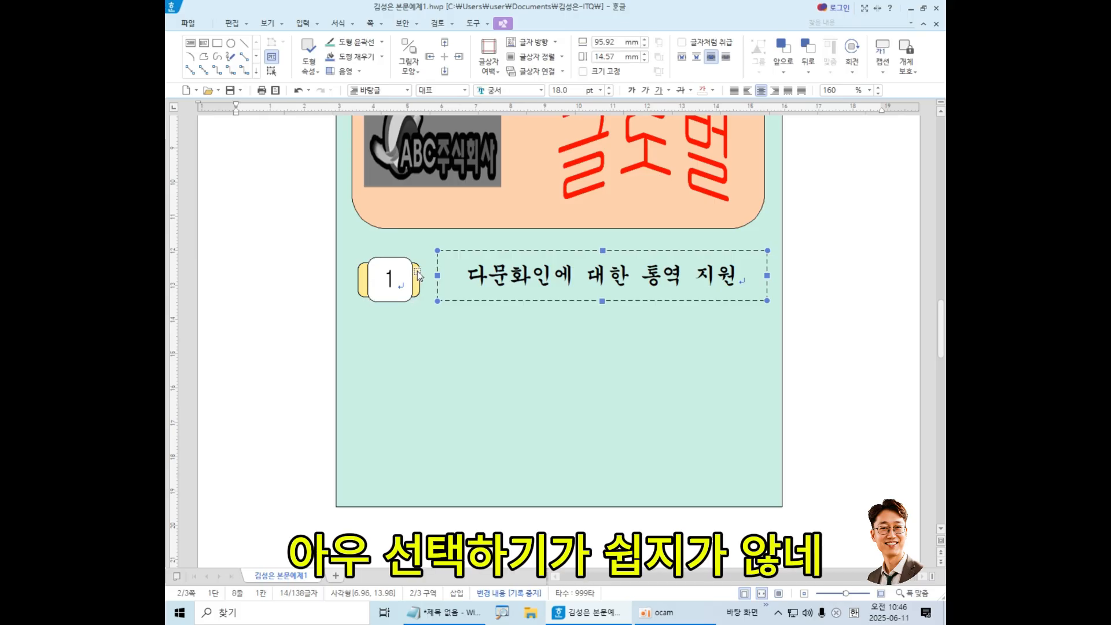
pyautogui.keyDown('shift'); pyautogui.click(363, 280); pyautogui.keyUp('shift')
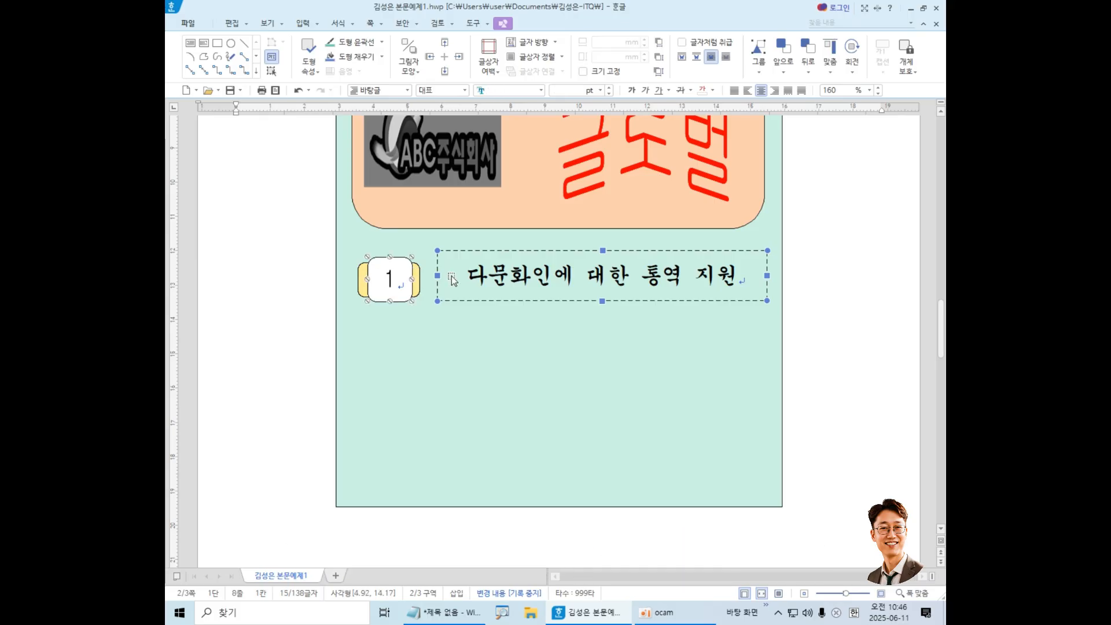
pyautogui.keyDown('shift'); pyautogui.click(364, 272); pyautogui.keyUp('shift')
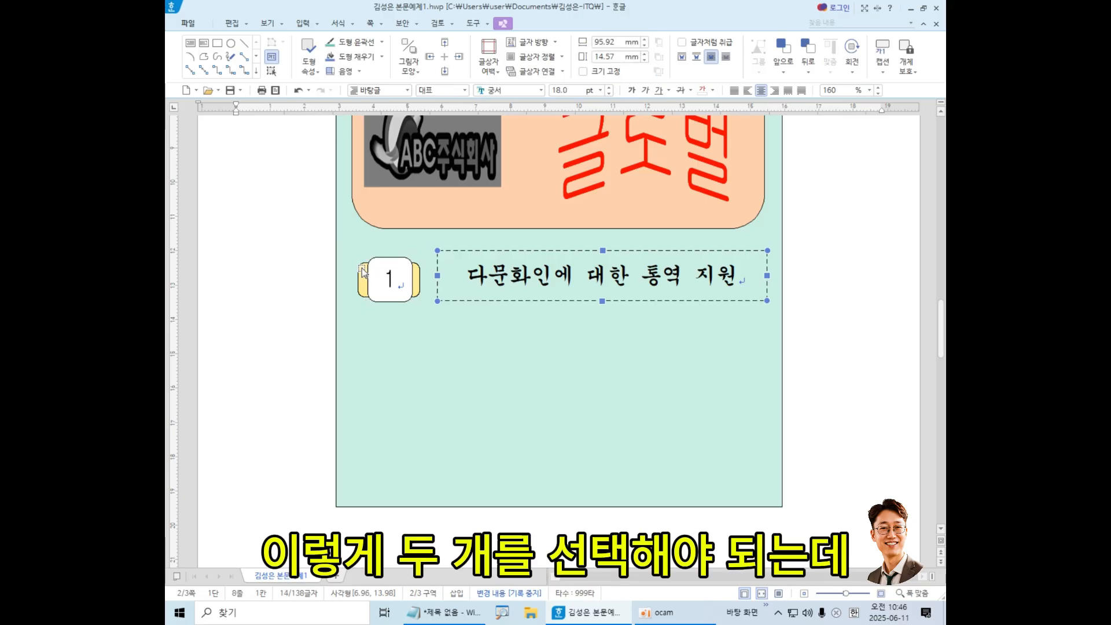
pyautogui.keyDown('shift'); pyautogui.click(415, 278); pyautogui.keyUp('shift')
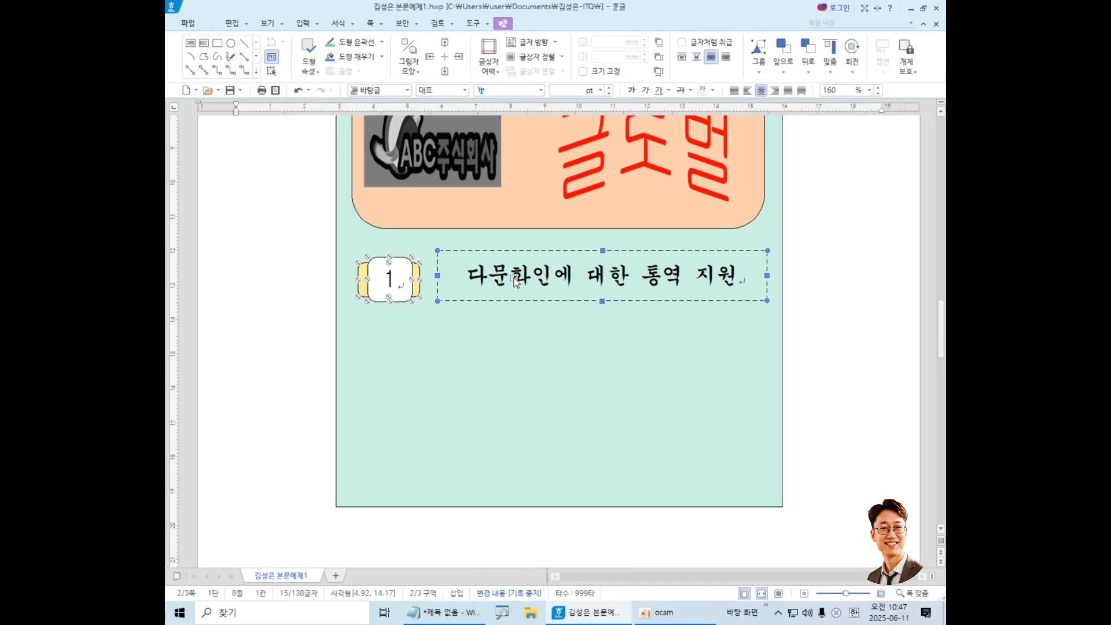
pyautogui.click(278, 272)
# Select the yellow shape, the numbered square and the dashed text box together with the 개체 선택 tool.
pyautogui.scroll(3, 278, 272)
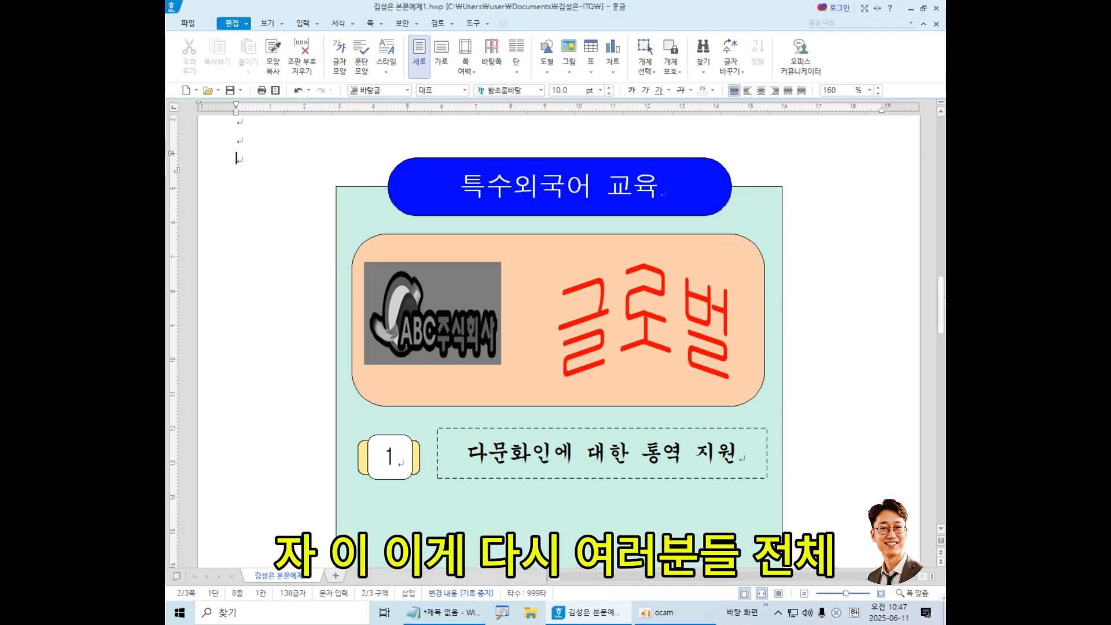
pyautogui.scroll(-3, 942, 309)
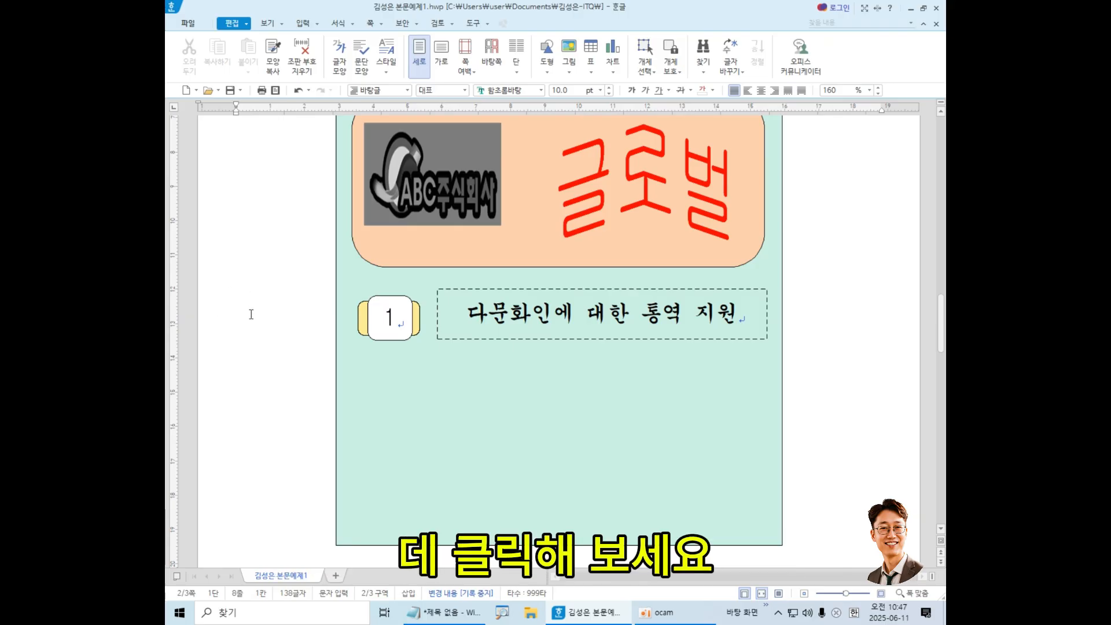
pyautogui.scroll(3, 275, 336)
pyautogui.scroll(-2, 292, 342)
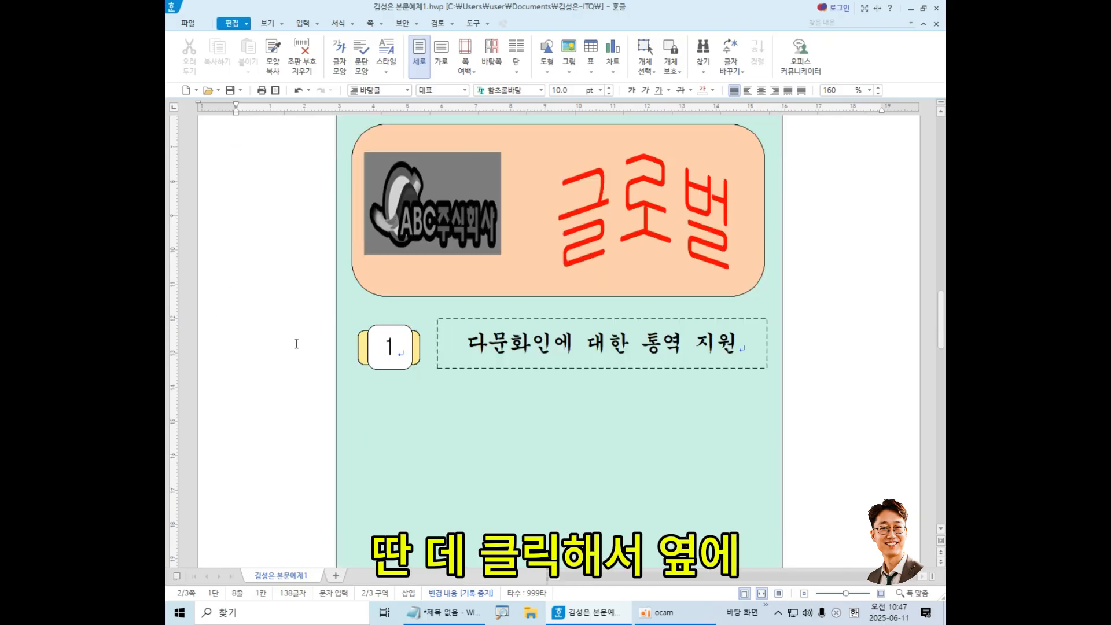
pyautogui.scroll(2, 272, 355)
pyautogui.scroll(-1, 272, 359)
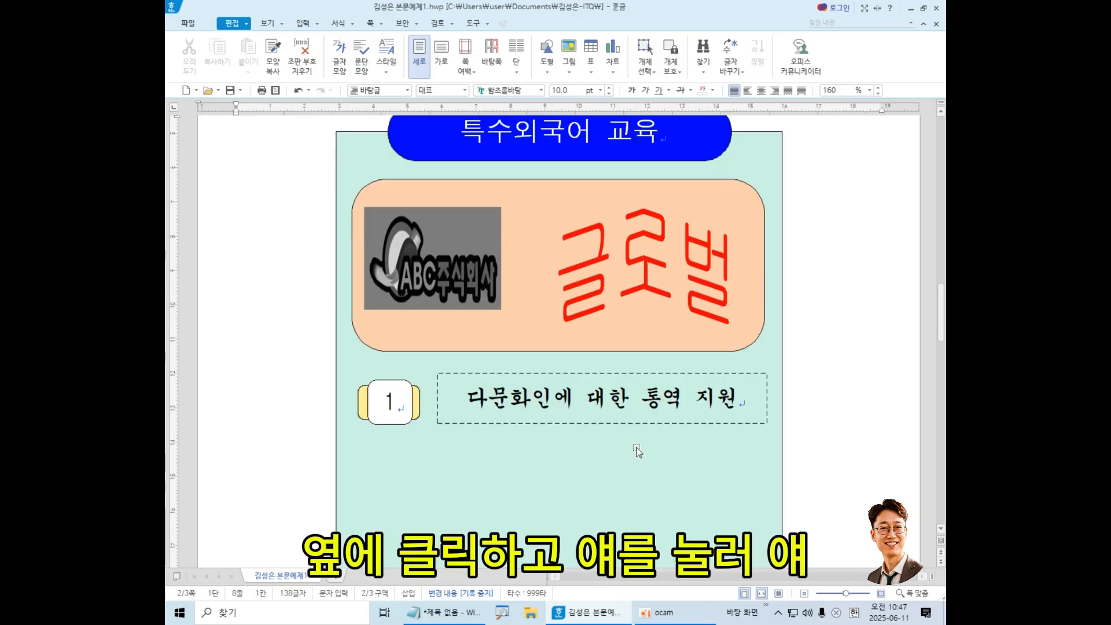
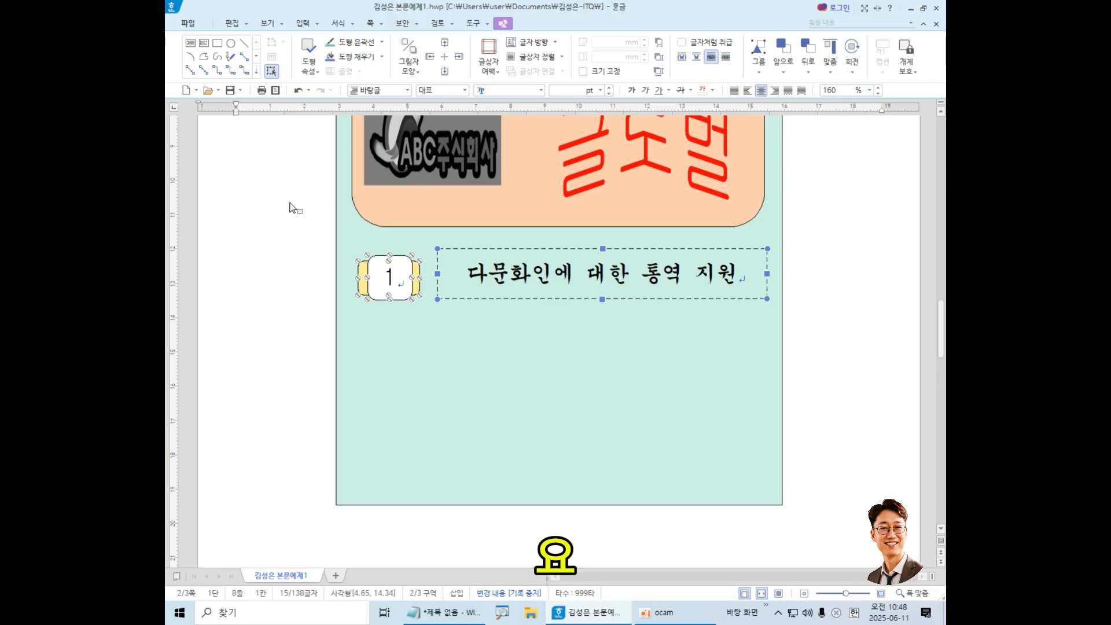
pyautogui.moveTo(293, 209); pyautogui.dragTo(811, 338)
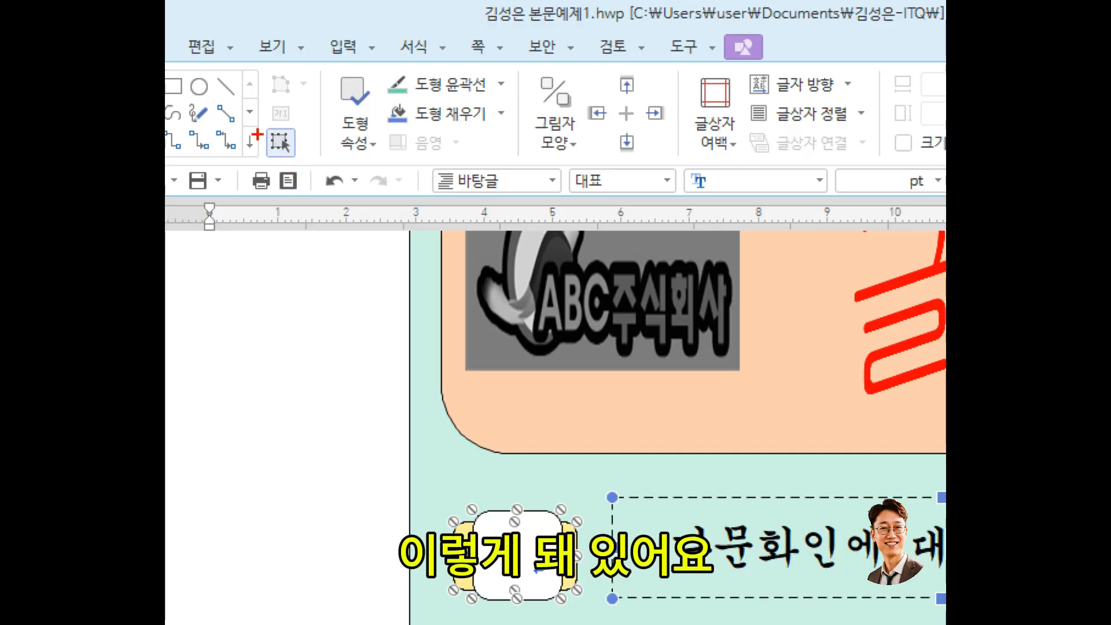
pyautogui.moveTo(259, 116)
pyautogui.mouseDown()
pyautogui.moveTo(261, 176)
pyautogui.moveTo(304, 184)
pyautogui.mouseUp()
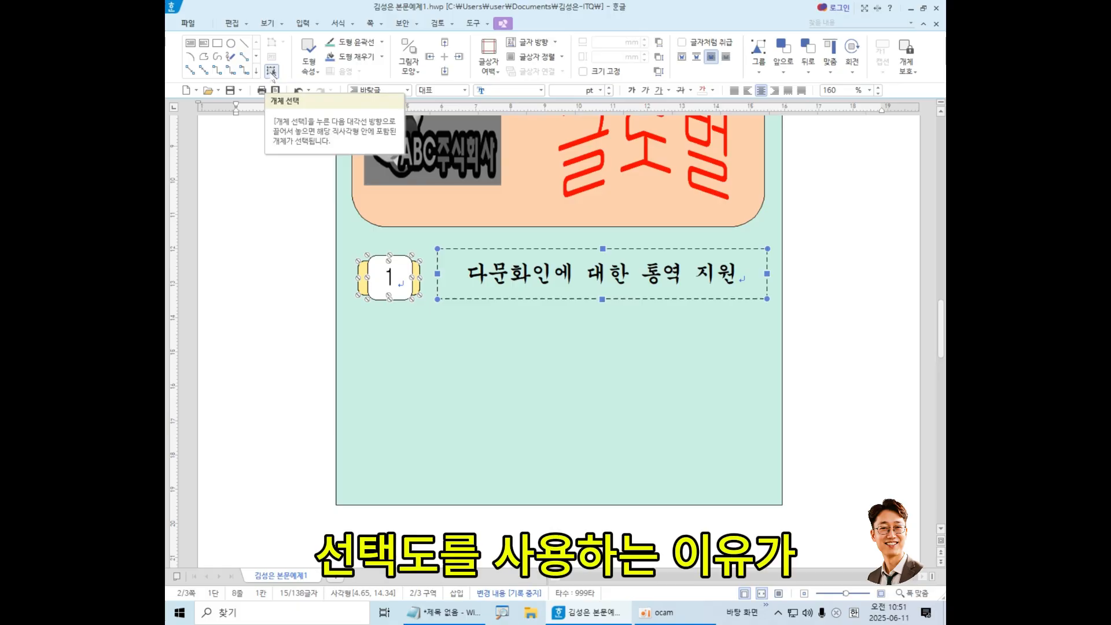
pyautogui.click(271, 71)
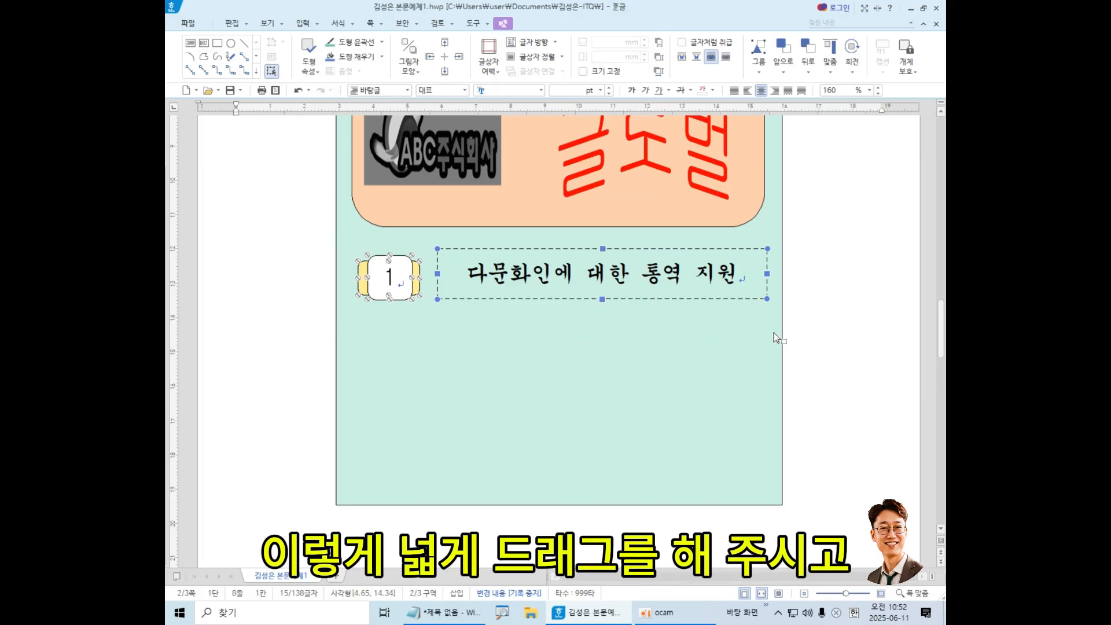
pyautogui.moveTo(773, 332); pyautogui.dragTo(885, 340)
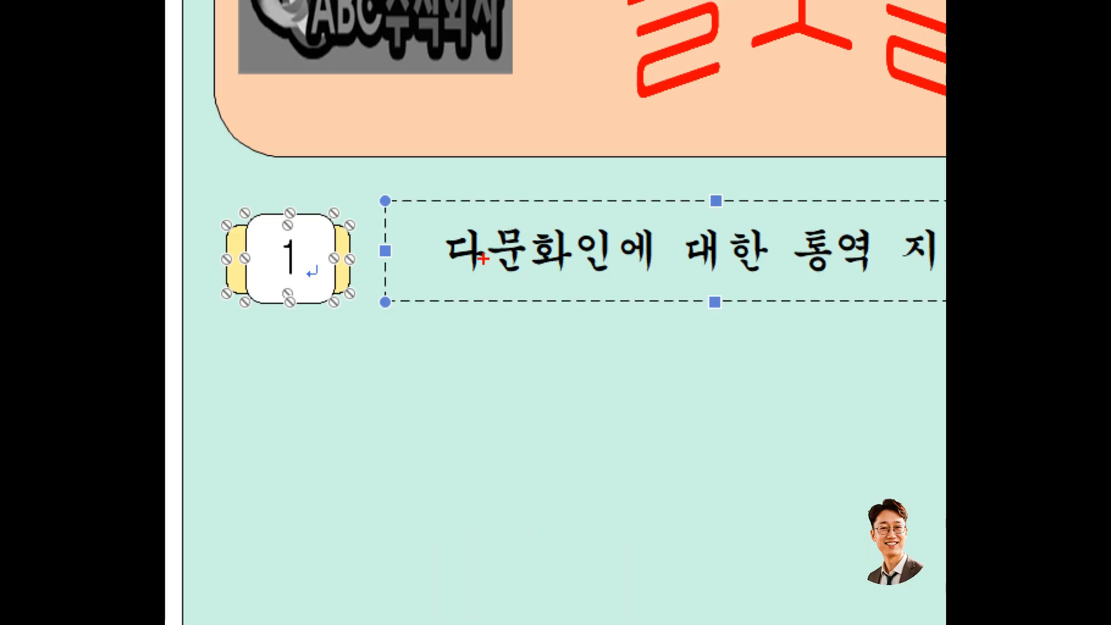
pyautogui.moveTo(441, 268)
pyautogui.mouseDown()
pyautogui.moveTo(499, 275)
pyautogui.moveTo(478, 286)
pyautogui.mouseUp()
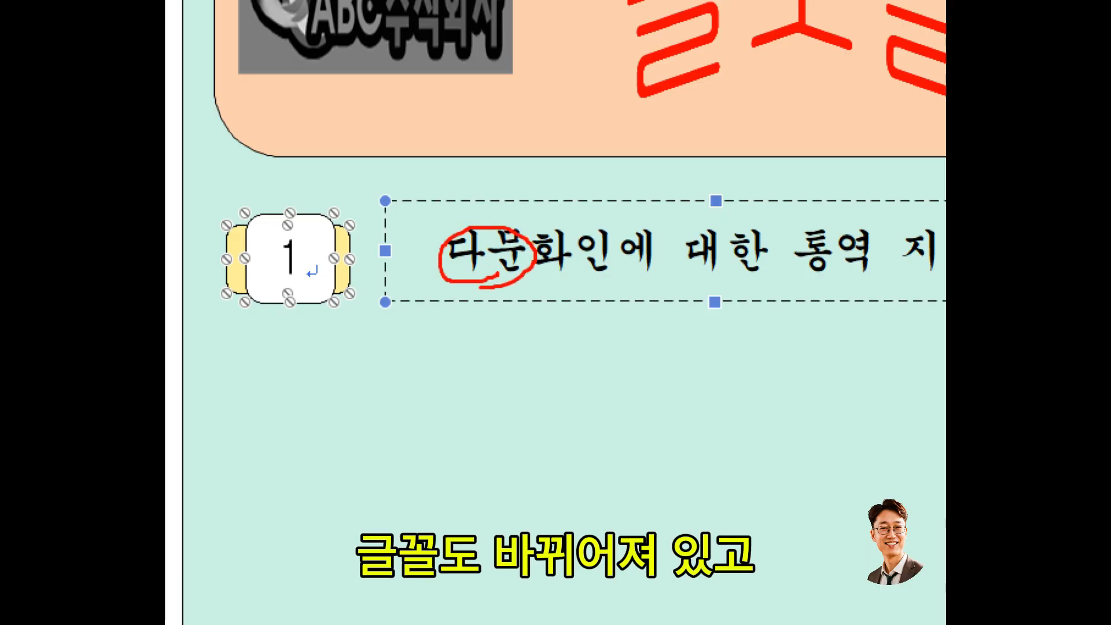
pyautogui.moveTo(449, 186)
pyautogui.mouseDown()
pyautogui.moveTo(474, 211)
pyautogui.moveTo(452, 184)
pyautogui.mouseUp()
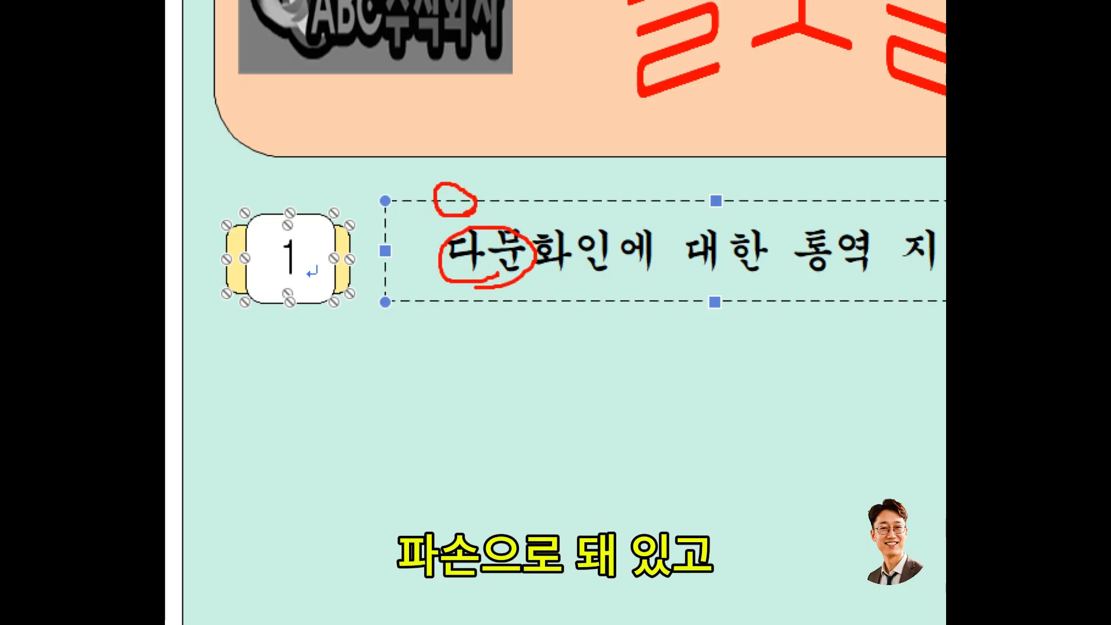
pyautogui.moveTo(416, 258)
pyautogui.mouseDown()
pyautogui.moveTo(406, 271)
pyautogui.moveTo(414, 248)
pyautogui.mouseUp()
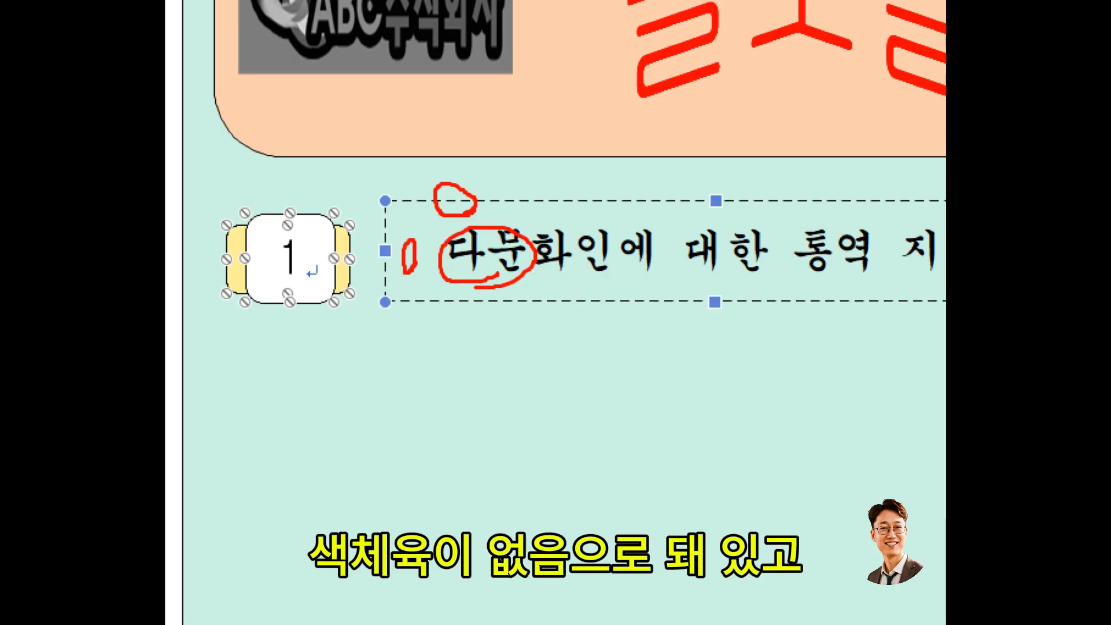
pyautogui.press('Escape')
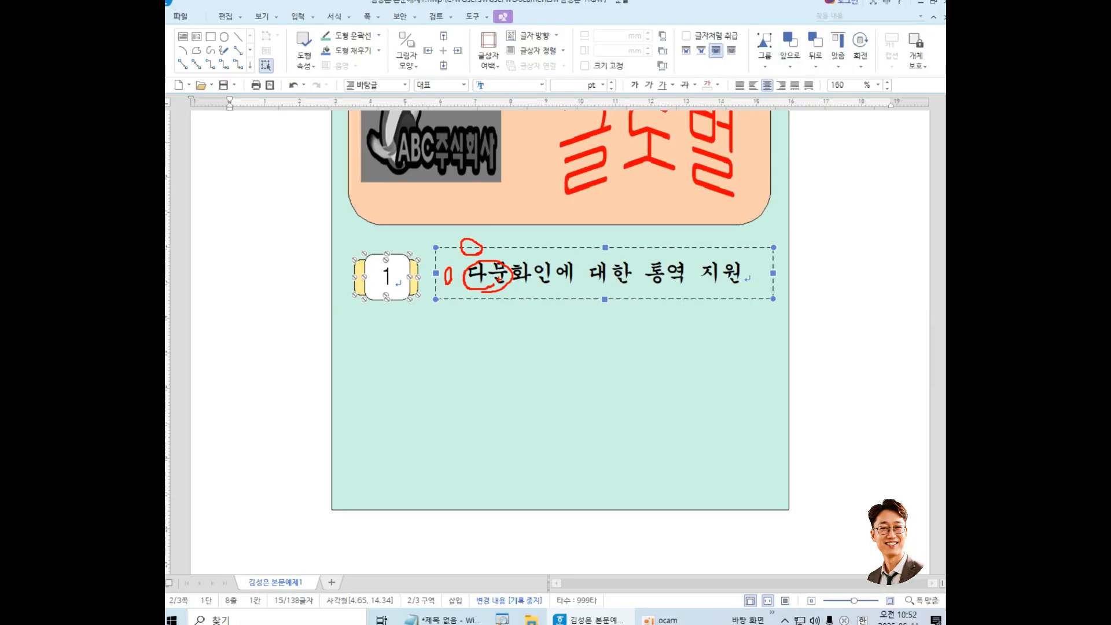
# Select the yellow shape, numbered square and dashed text box together, copy them twice straight down for three rows, and leave the 개체 선택 tool.
pyautogui.moveTo(299, 205)
pyautogui.mouseDown()
pyautogui.moveTo(717, 248)
pyautogui.moveTo(697, 319)
pyautogui.moveTo(870, 323)
pyautogui.mouseUp()
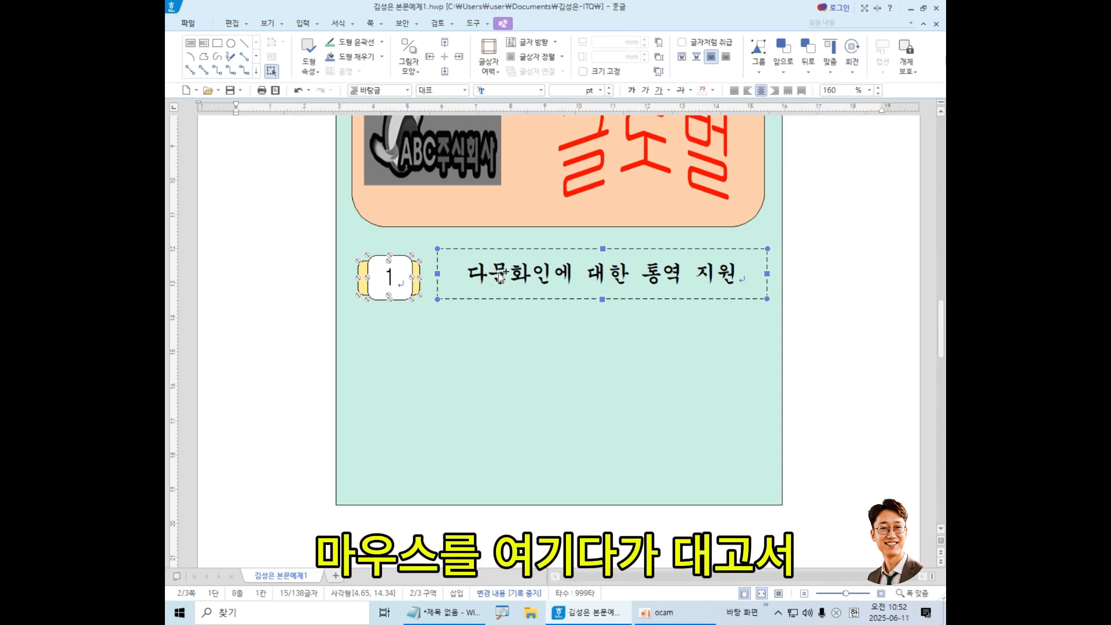
pyautogui.moveTo(500, 277); pyautogui.dragTo(497, 448)
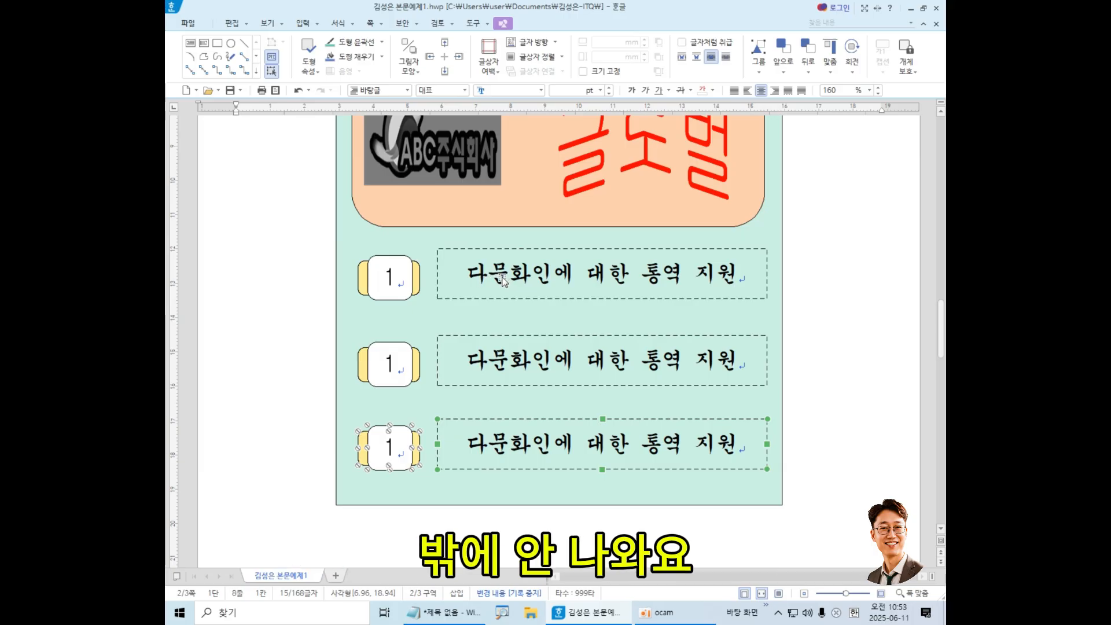
pyautogui.click(272, 72)
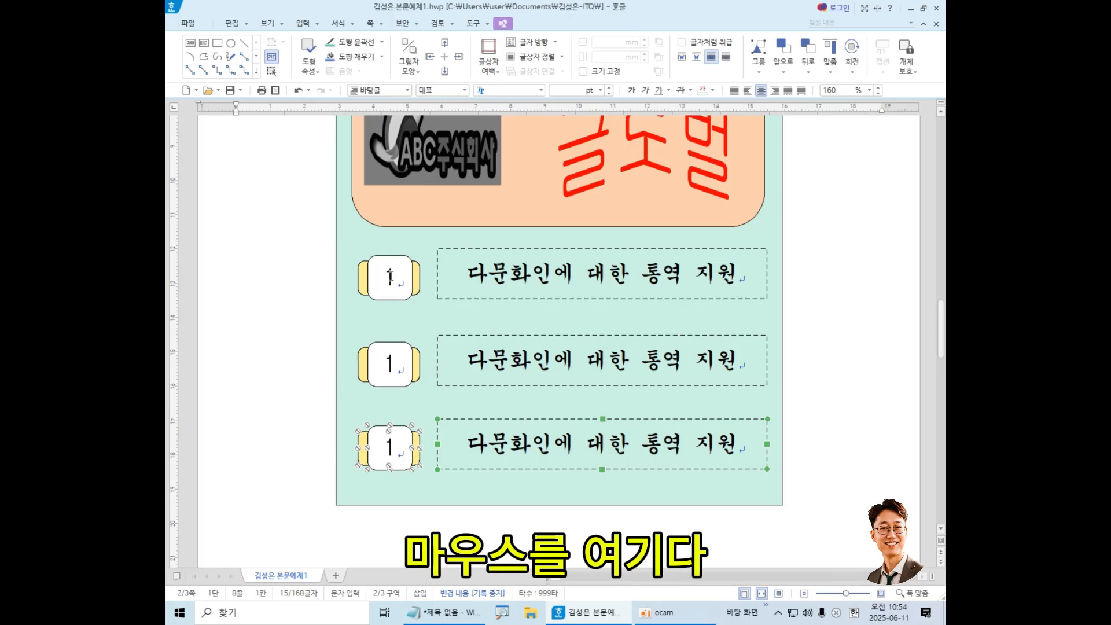
# Change the number in the second row's square to 2 and in the third row's square to 3.
pyautogui.click(395, 362)
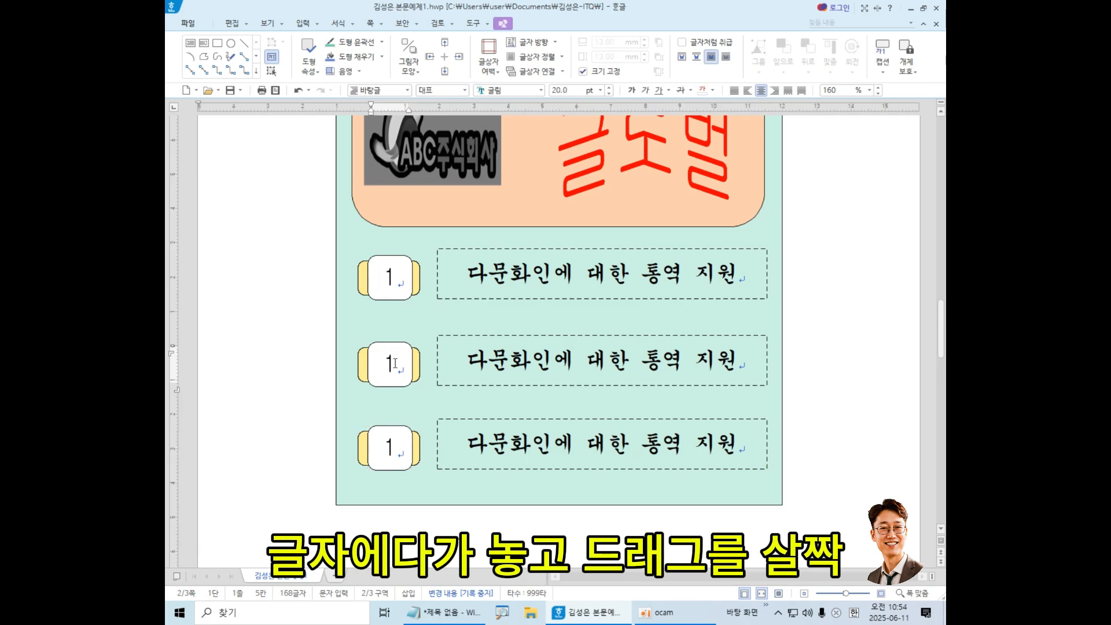
pyautogui.moveTo(390, 362); pyautogui.dragTo(363, 366)
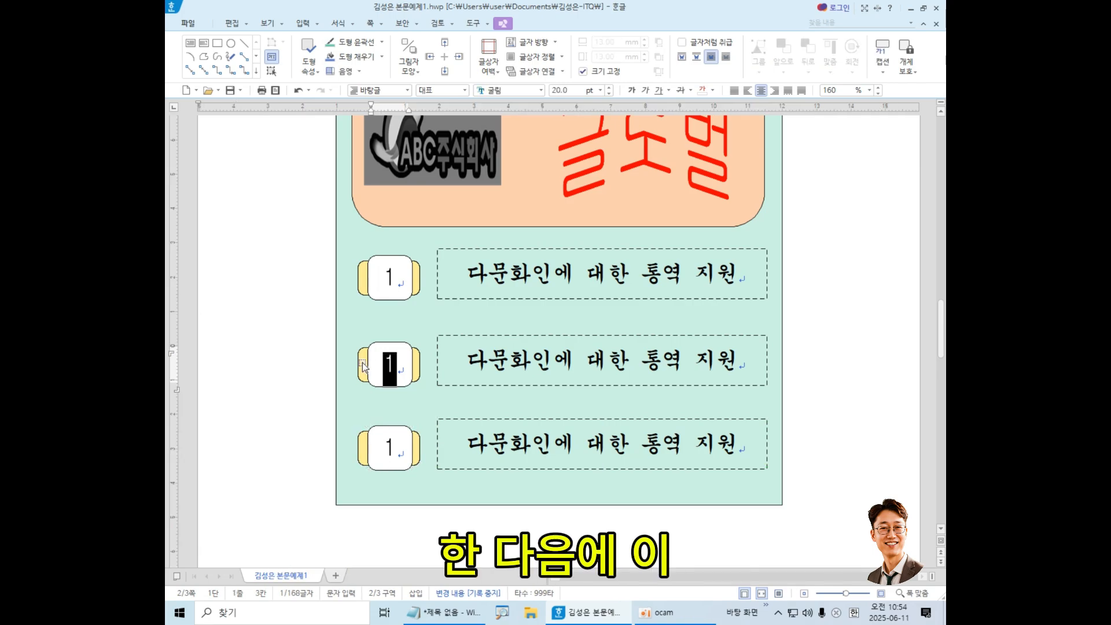
pyautogui.write('2')
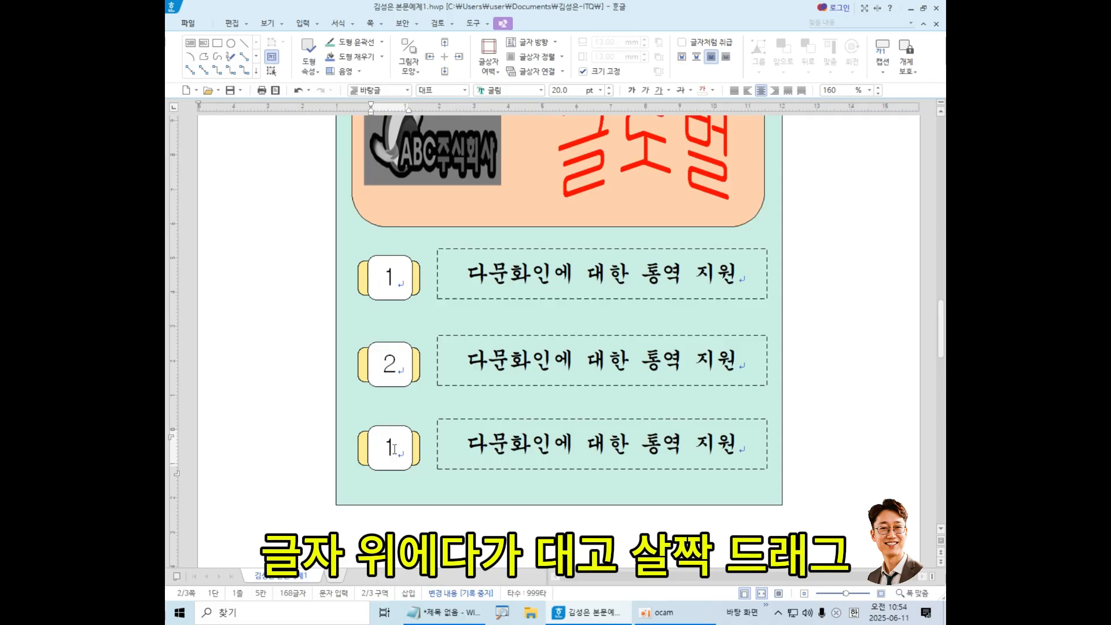
pyautogui.moveTo(394, 449); pyautogui.dragTo(383, 449)
pyautogui.write('3')
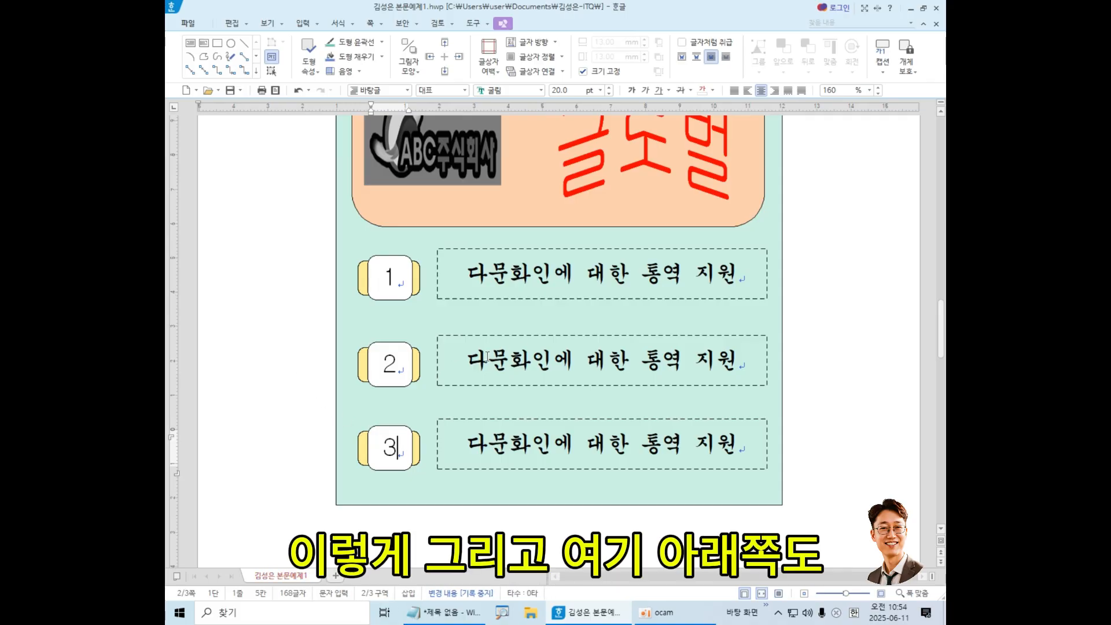
# Replace the second row's dashed text box content with "멘토링 운영 및 지원".
pyautogui.moveTo(472, 360); pyautogui.dragTo(765, 362)
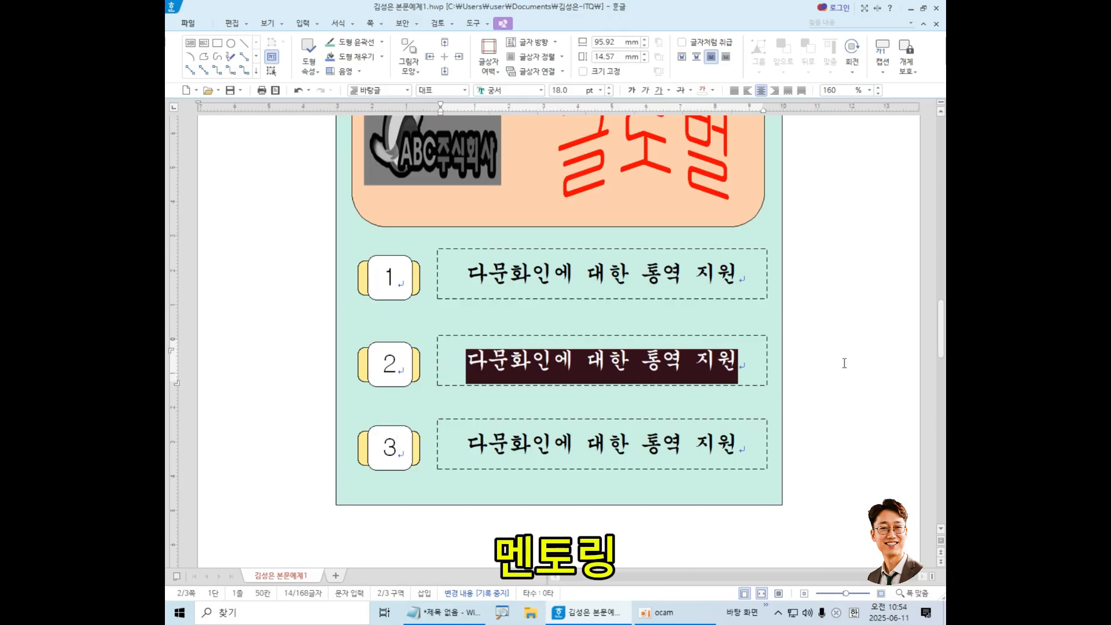
pyautogui.write('멘토링')
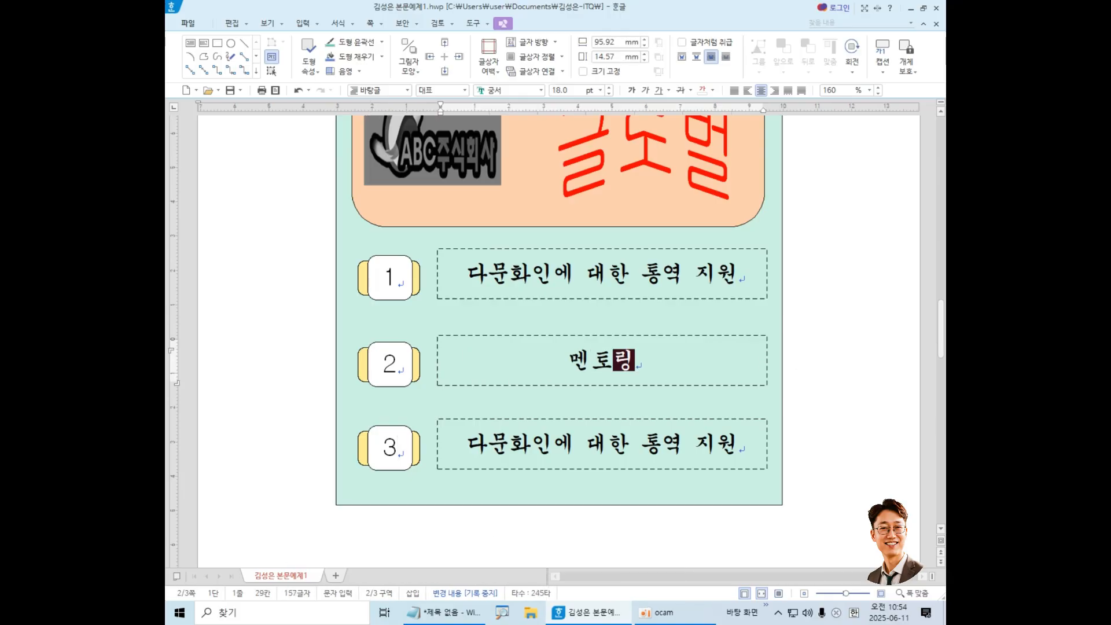
pyautogui.write(' 운영 및 지원')
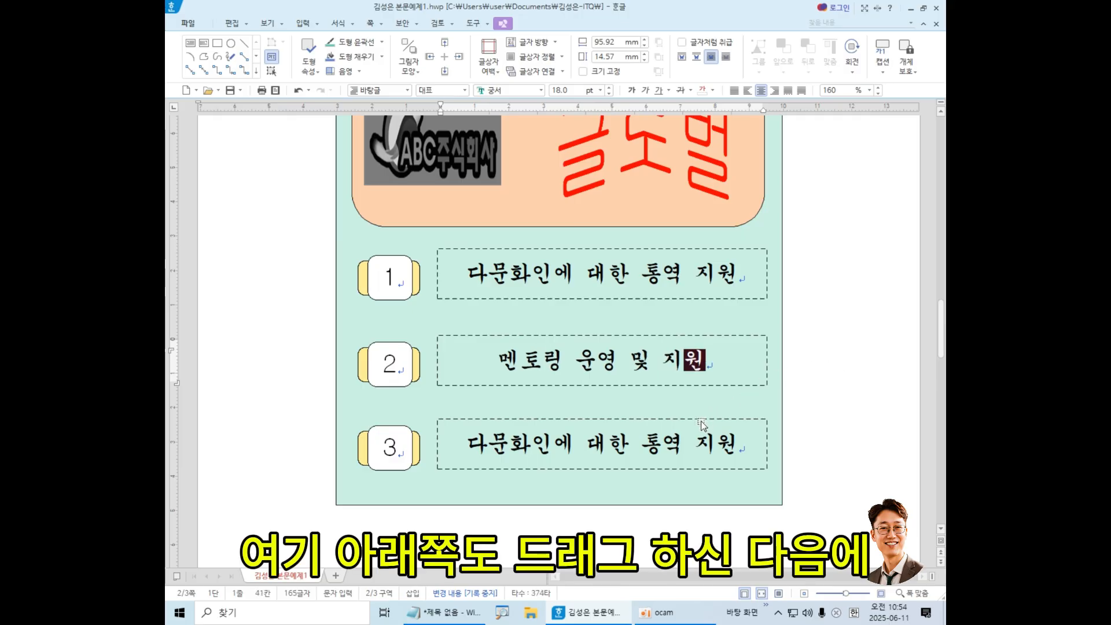
# Replace the third row's dashed text box content with "외국인을 위한 교육 자료" and leave the text box.
pyautogui.moveTo(468, 443); pyautogui.dragTo(744, 437)
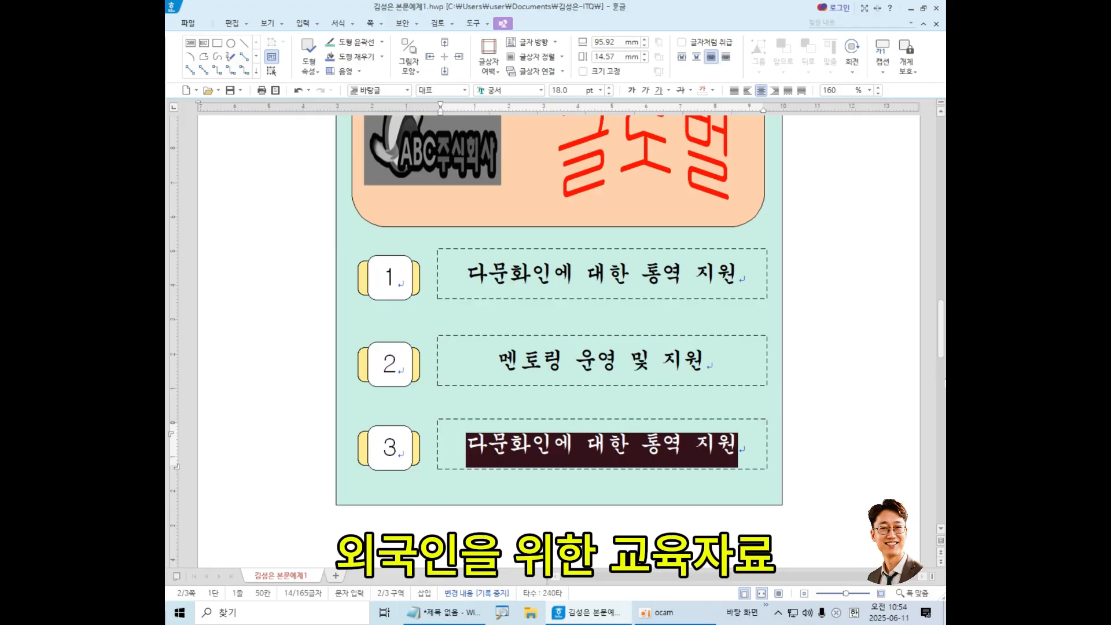
pyautogui.write('외국인')
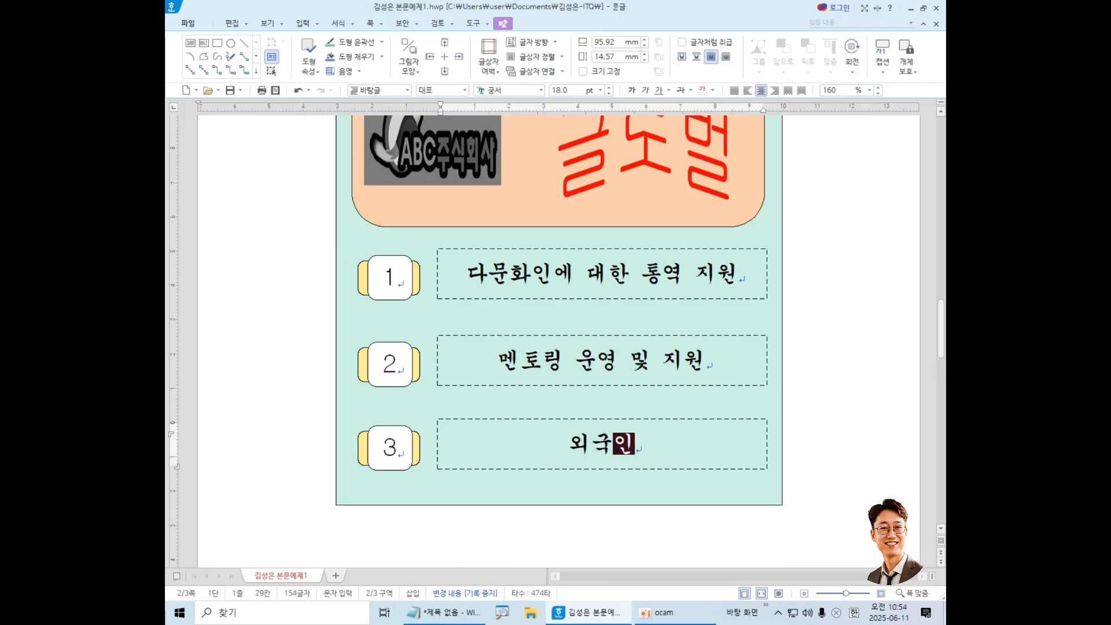
pyautogui.write('을 위한 ')
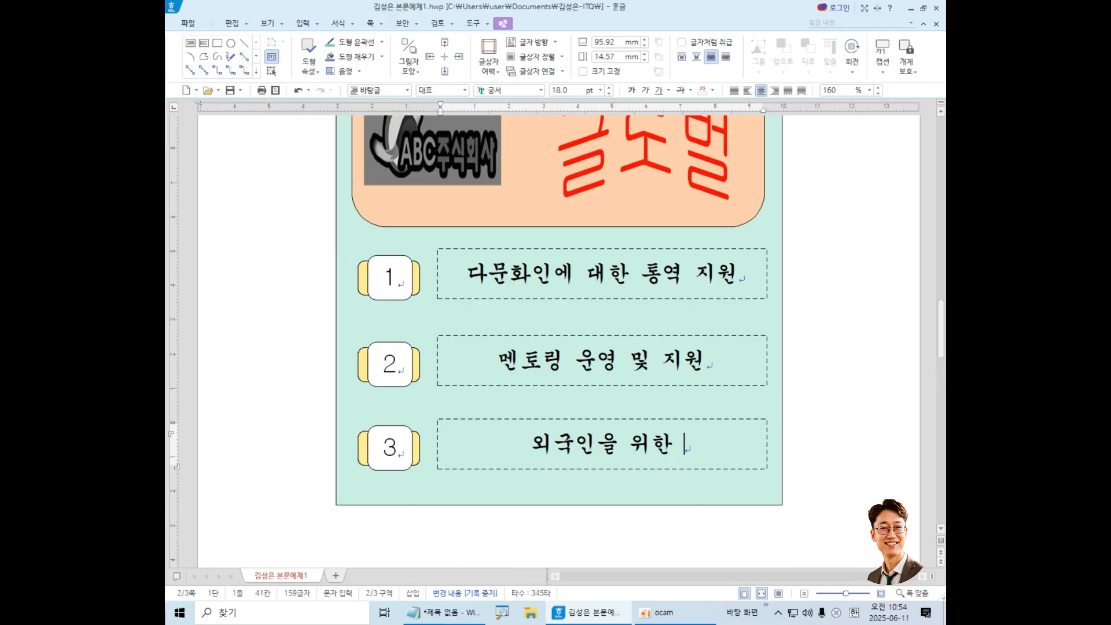
pyautogui.write('교육 자요')
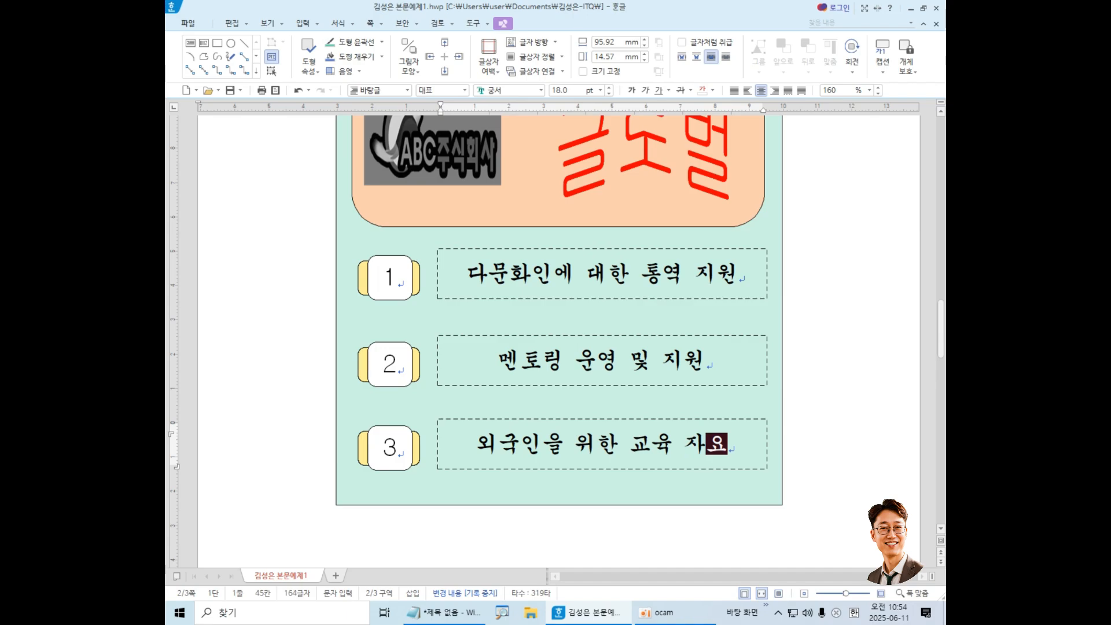
pyautogui.press('BackSpace')
pyautogui.press('BackSpace')
pyautogui.write('료')
pyautogui.click(822, 427)
pyautogui.moveTo(941, 331); pyautogui.dragTo(941, 352)
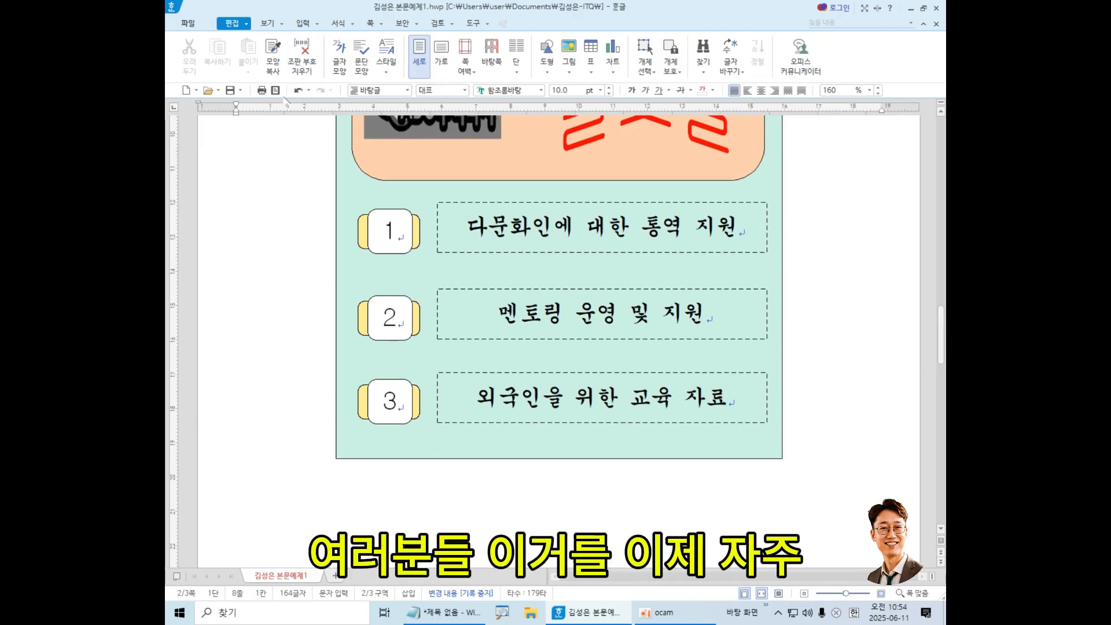
# Switch to the 메모장 note and add a new line below "우클릭 : 도형안에 글자넣기".
pyautogui.click(543, 313)
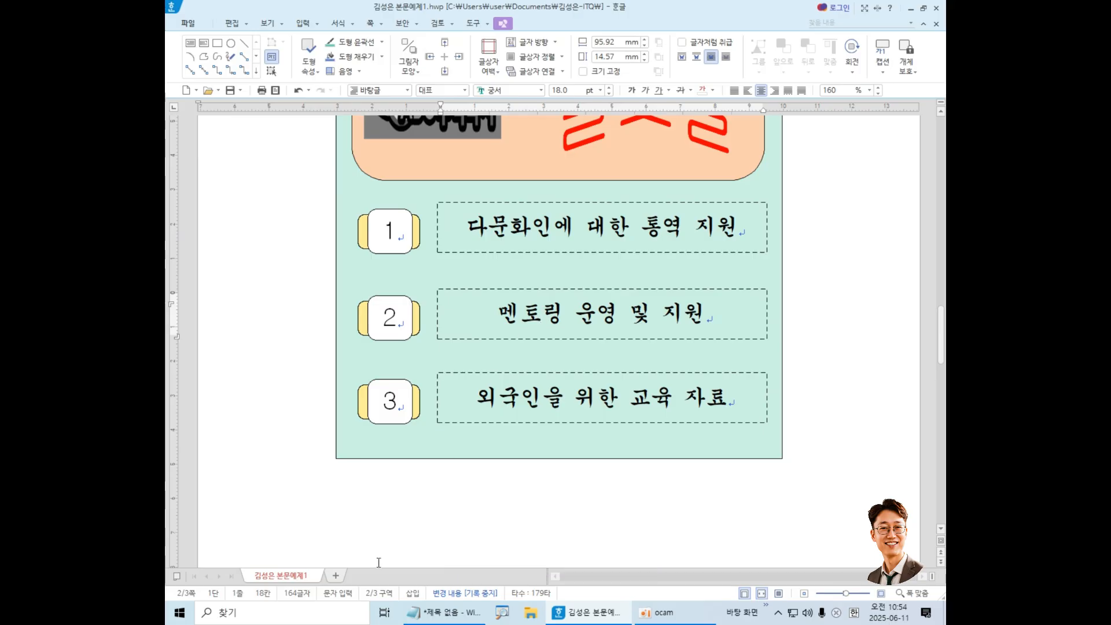
pyautogui.hotkey('alt', 'Tab')
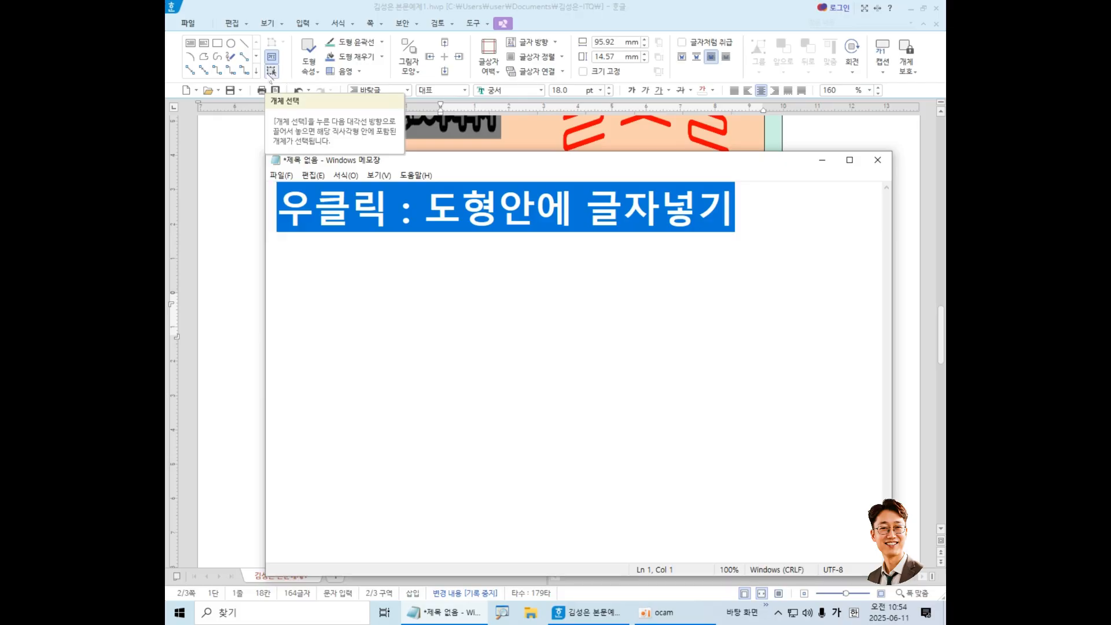
pyautogui.click(763, 212)
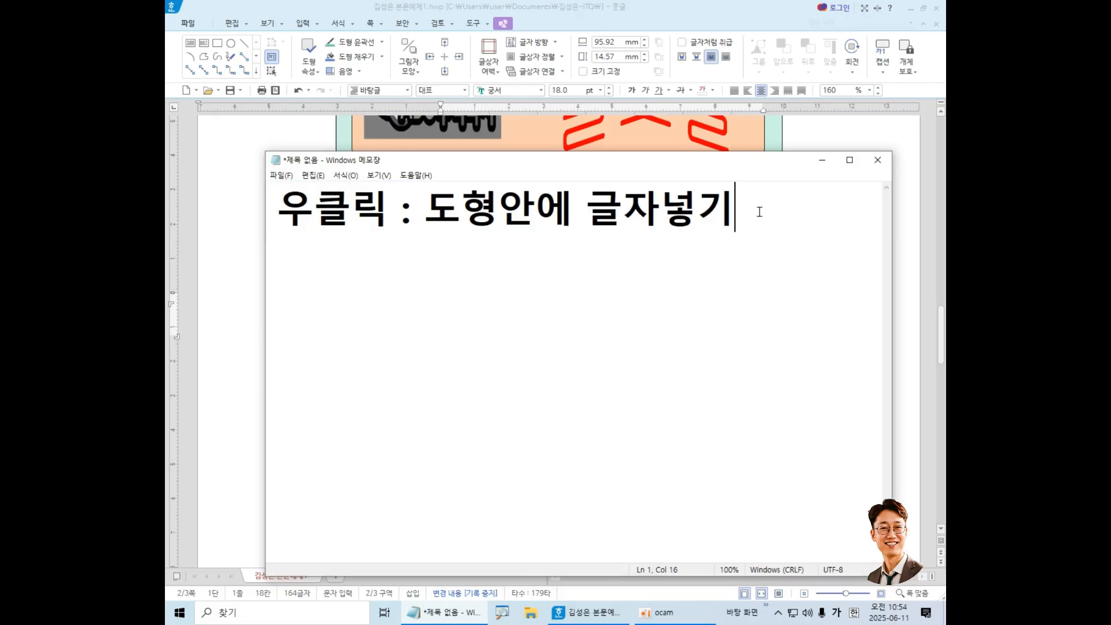
pyautogui.press('Return')
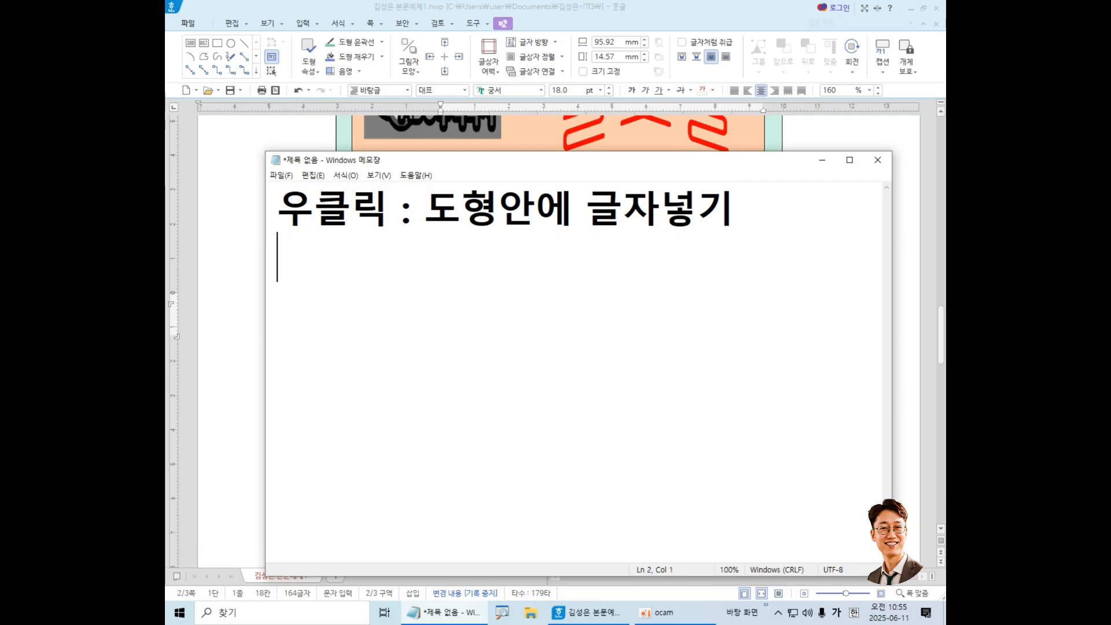
# Search Windows for "캡" and open the 캡처 도구 app.
pyautogui.click(247, 617)
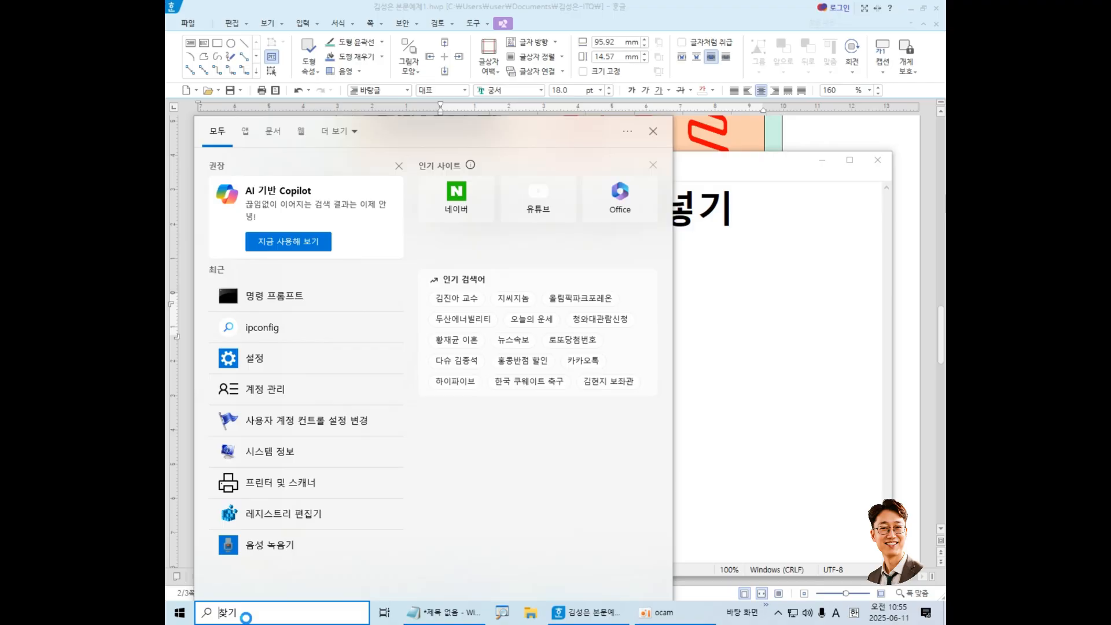
pyautogui.write('r')
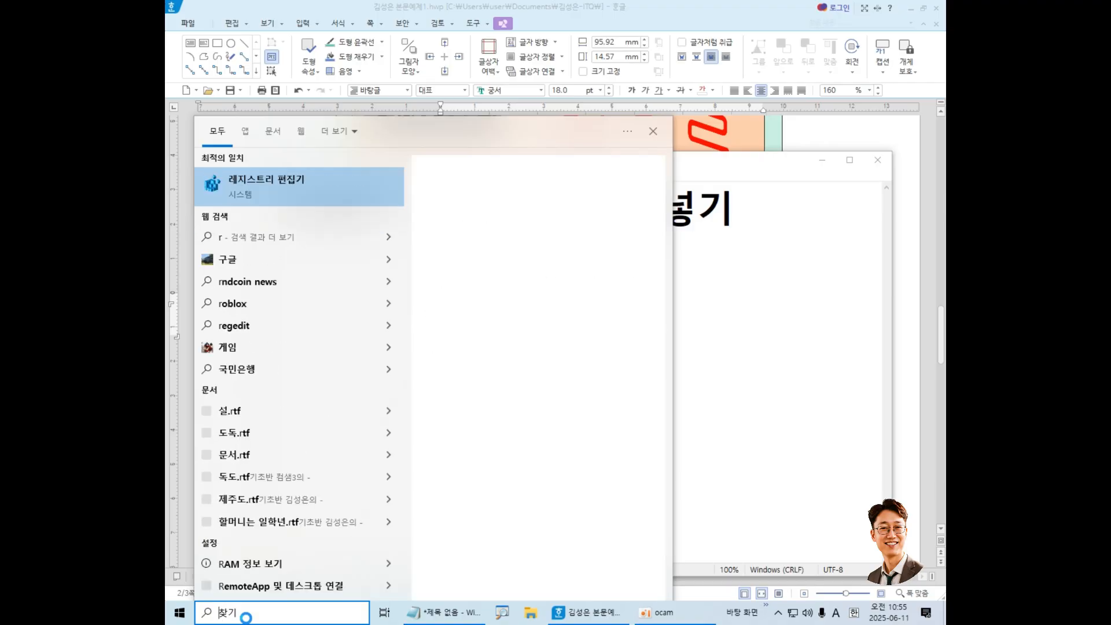
pyautogui.write('zoq')
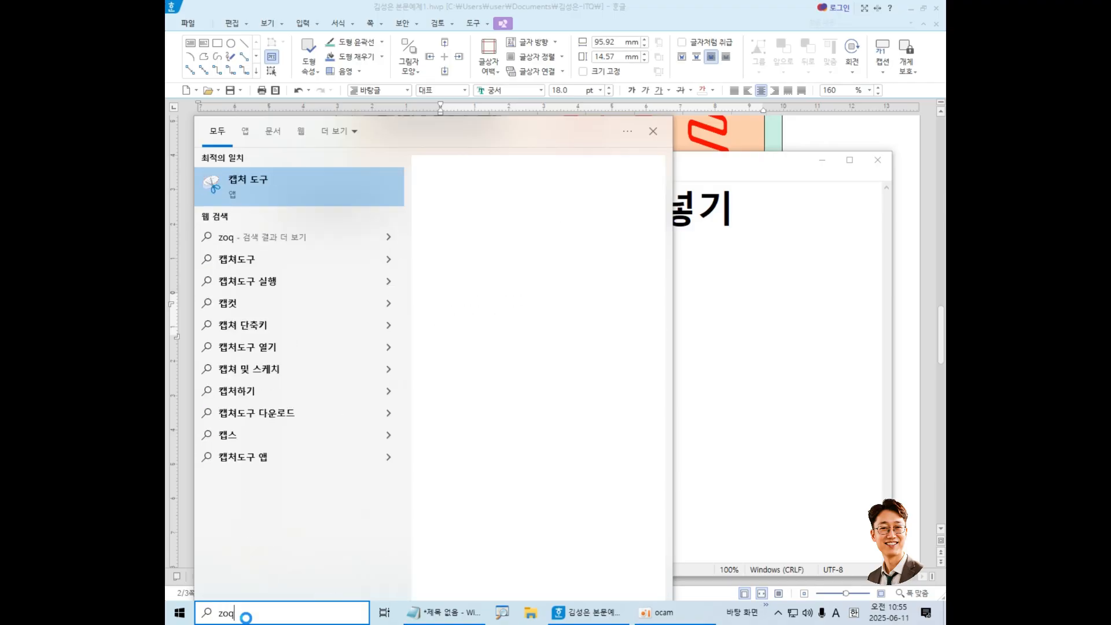
pyautogui.press('BackSpace')
pyautogui.press('Hangul')
pyautogui.write('캡')
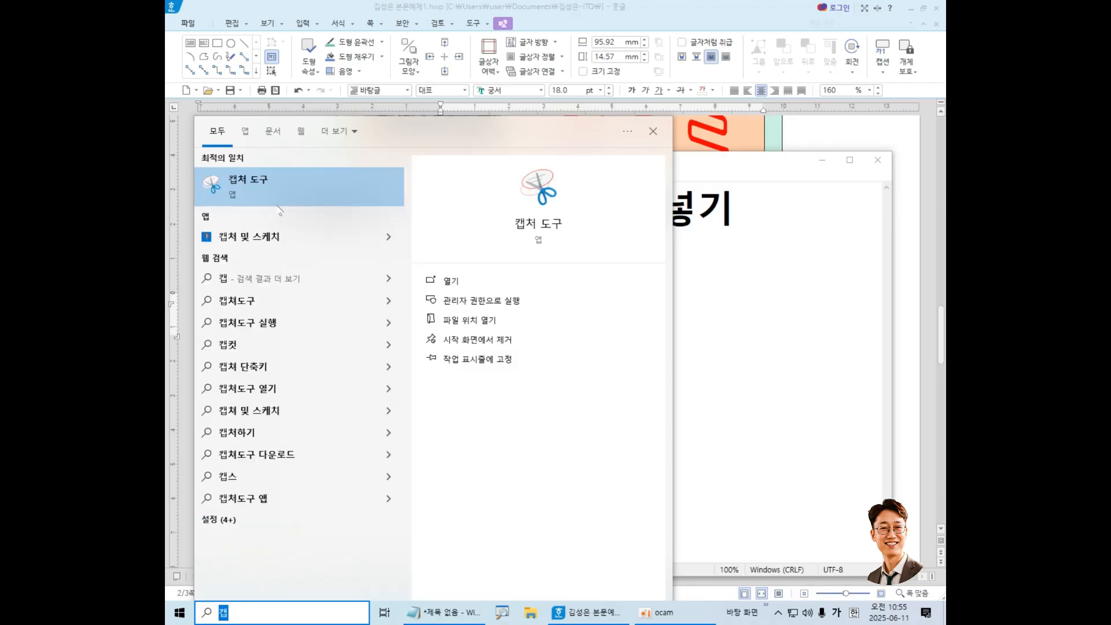
pyautogui.click(243, 194)
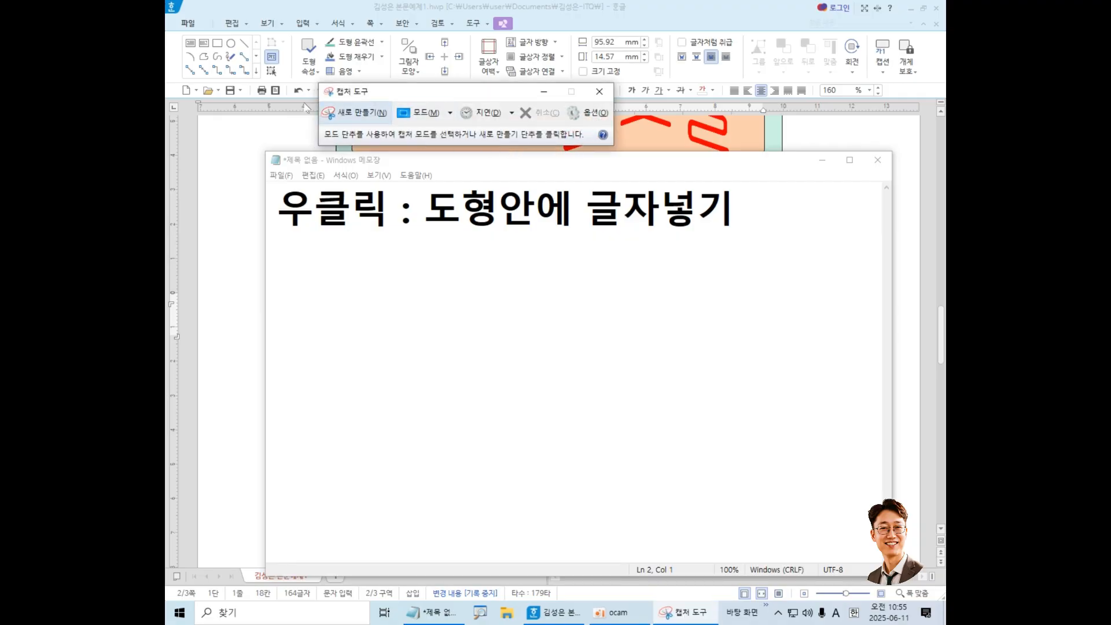
# Capture the 개체 선택 tool icon from the Hangul ribbon and save it in the 사진 folder as a JPEG named 캡처.
pyautogui.click(362, 113)
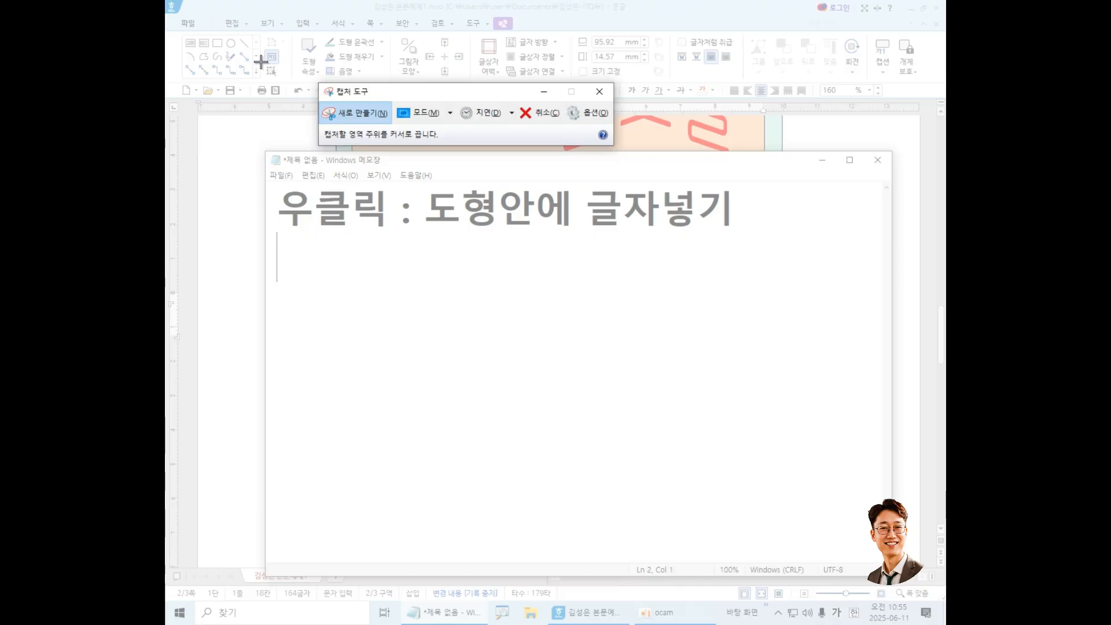
pyautogui.moveTo(260, 63); pyautogui.dragTo(284, 81)
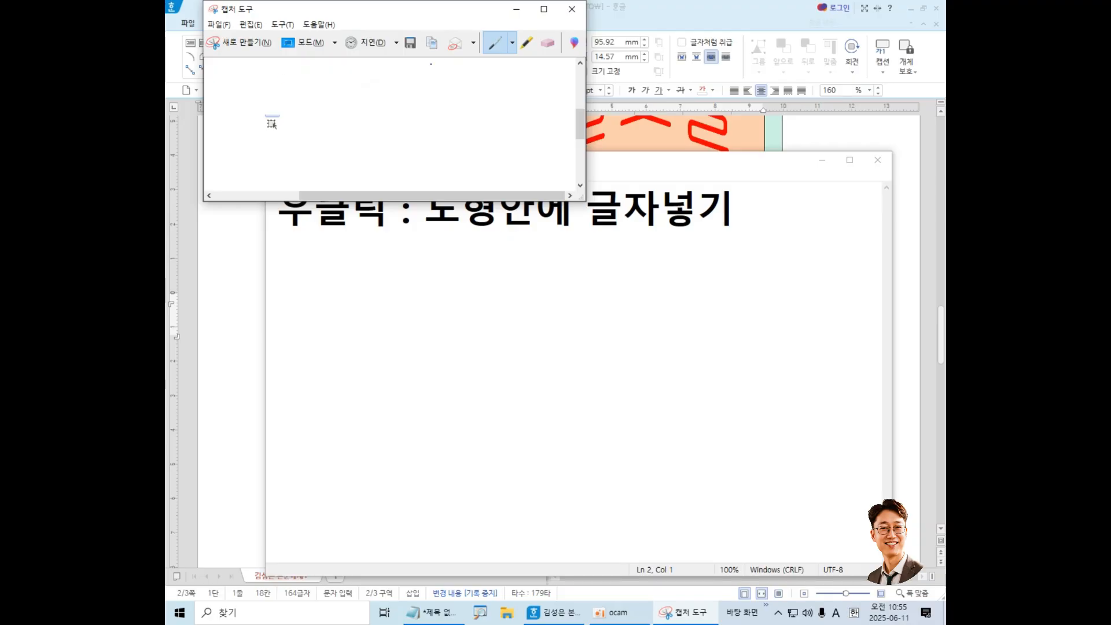
pyautogui.click(223, 25)
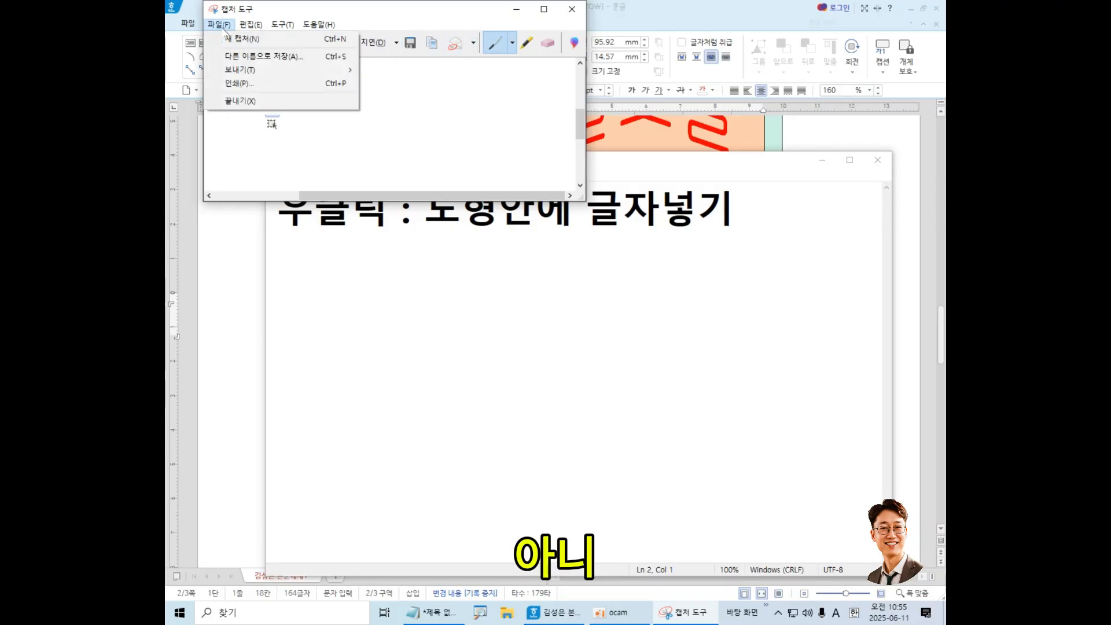
pyautogui.click(340, 124)
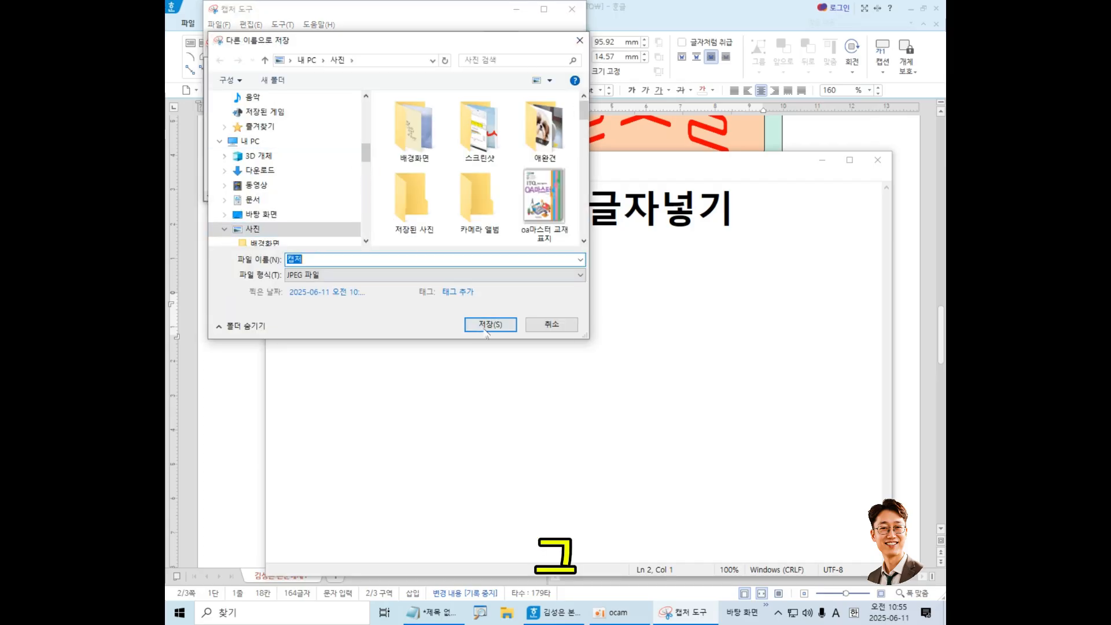
pyautogui.click(490, 324)
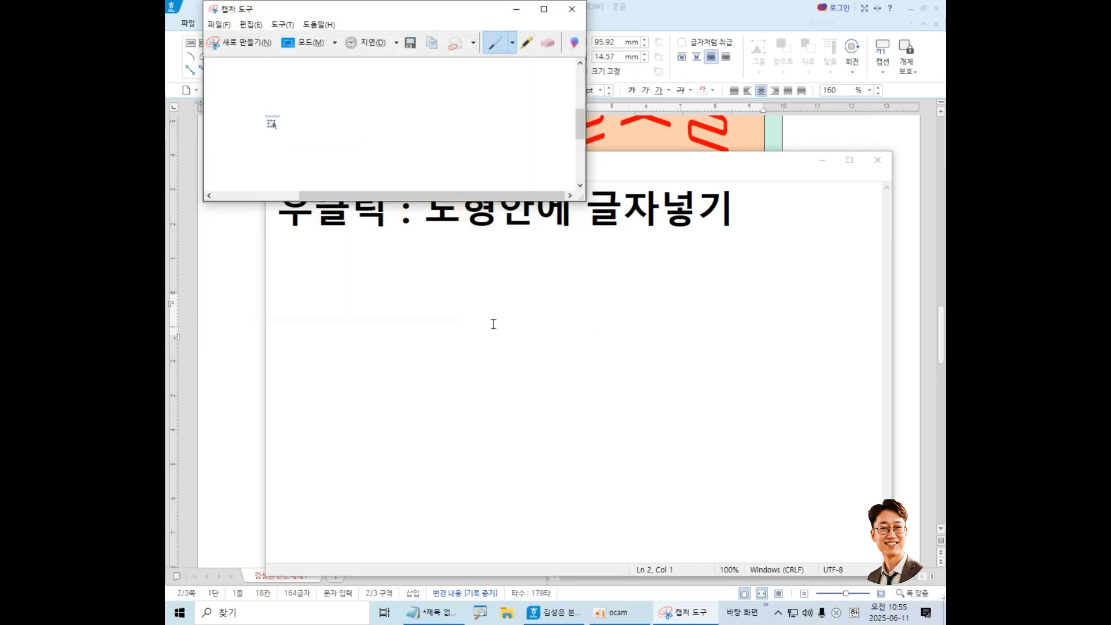
# Close the capture tool and open the saved 캡처 image from the 사진 folder.
pyautogui.click(572, 9)
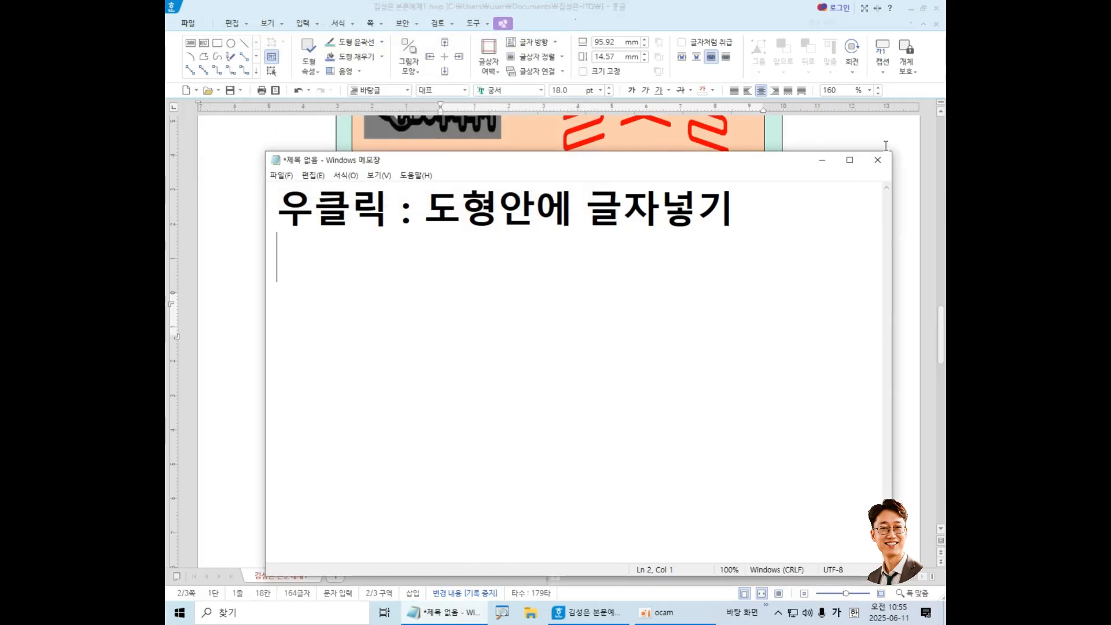
pyautogui.click(531, 612)
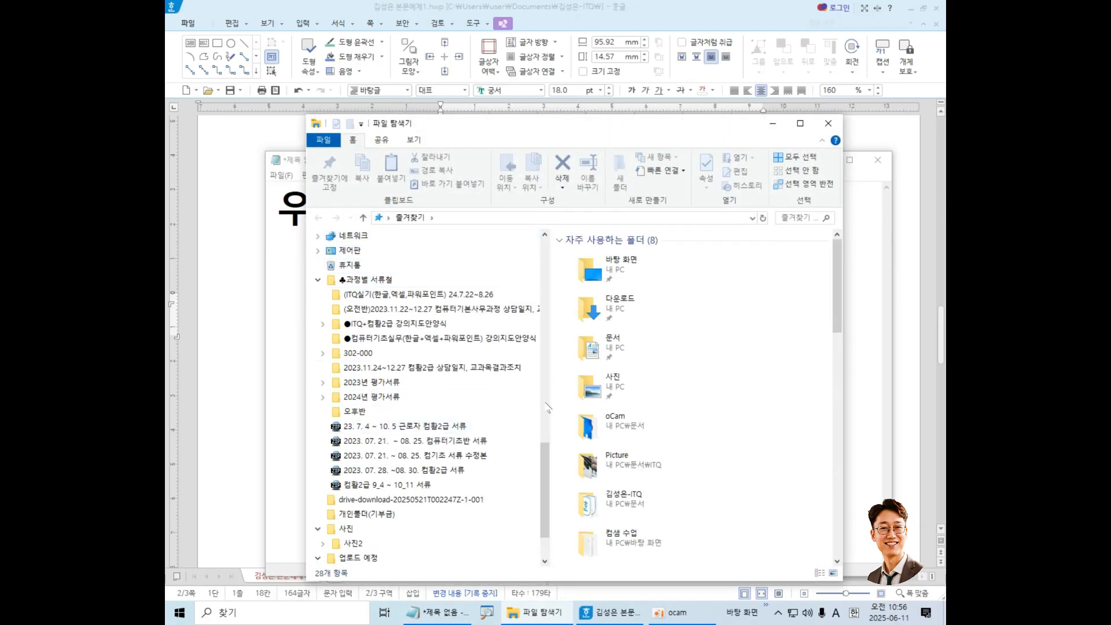
pyautogui.scroll(5, 547, 407)
pyautogui.click(623, 387)
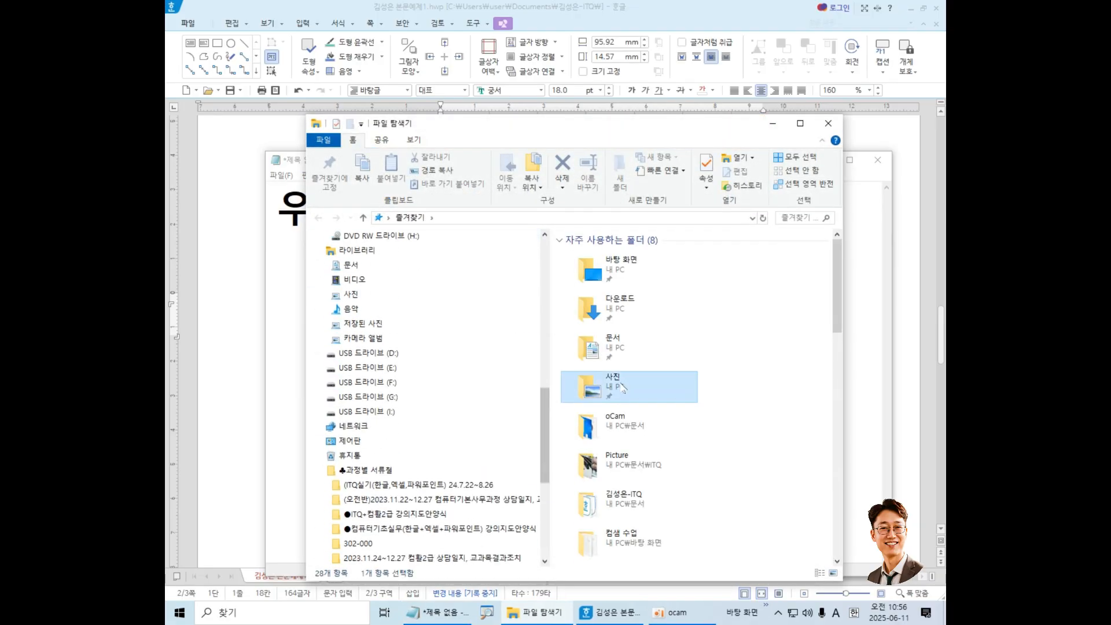
pyautogui.doubleClick(623, 387)
pyautogui.moveTo(839, 291); pyautogui.dragTo(840, 550)
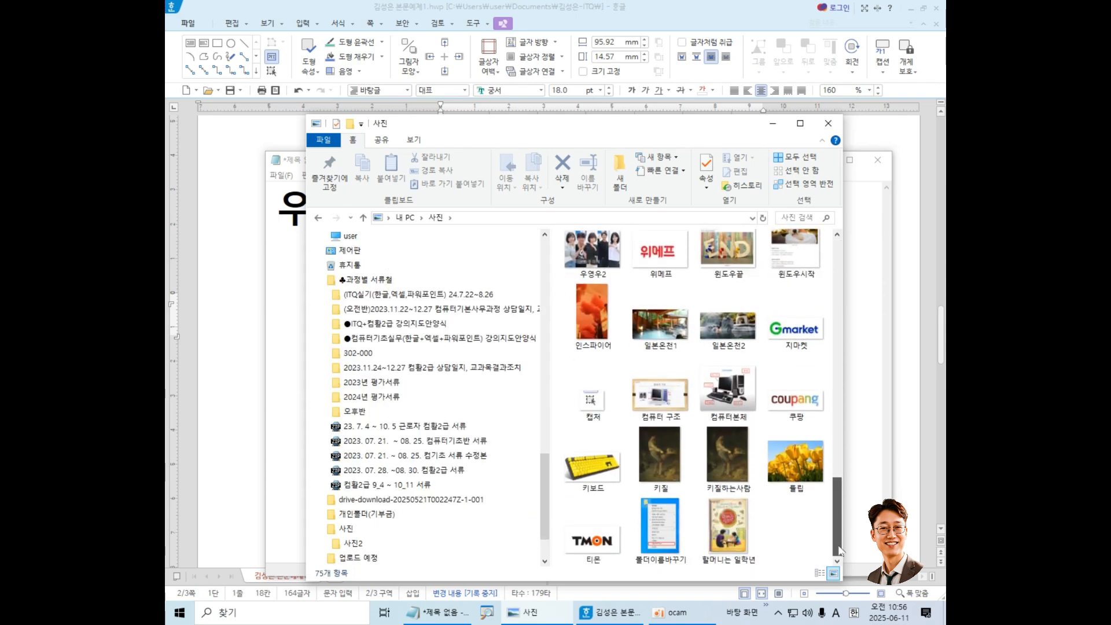
pyautogui.click(600, 406)
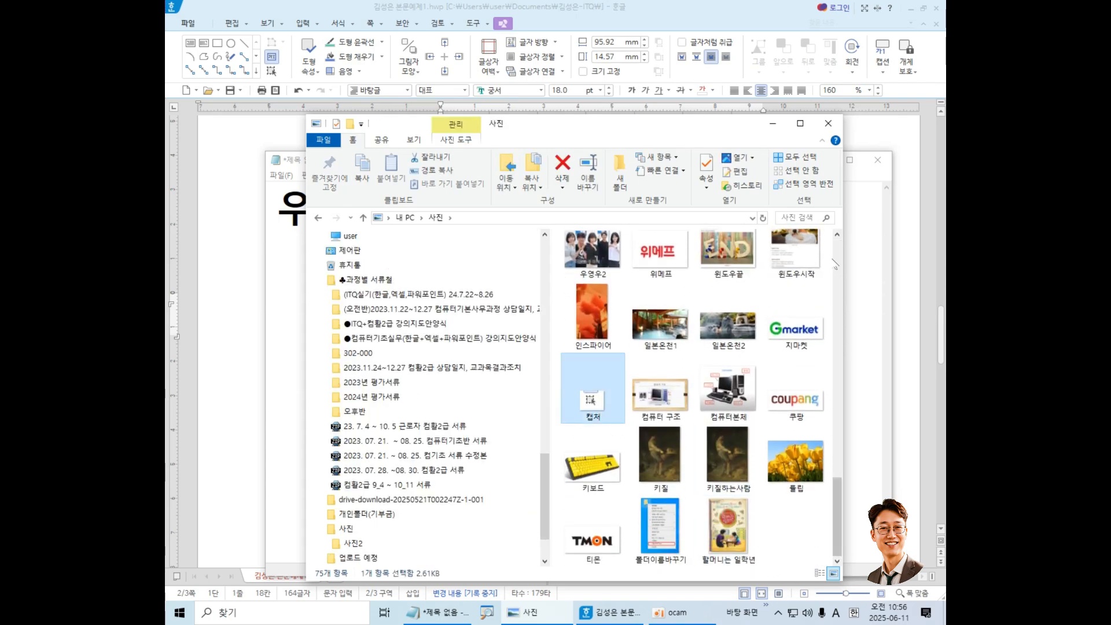
pyautogui.doubleClick(593, 400)
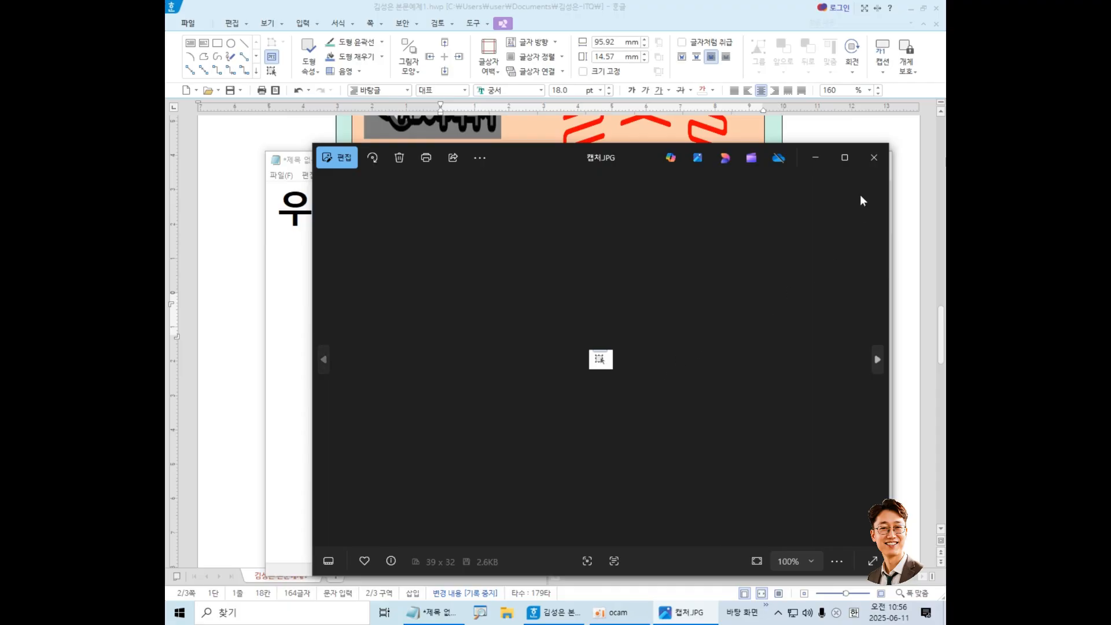
# Shrink the image viewer to uncover the note, close the image and return to the Hangul document.
pyautogui.moveTo(886, 145); pyautogui.dragTo(617, 267)
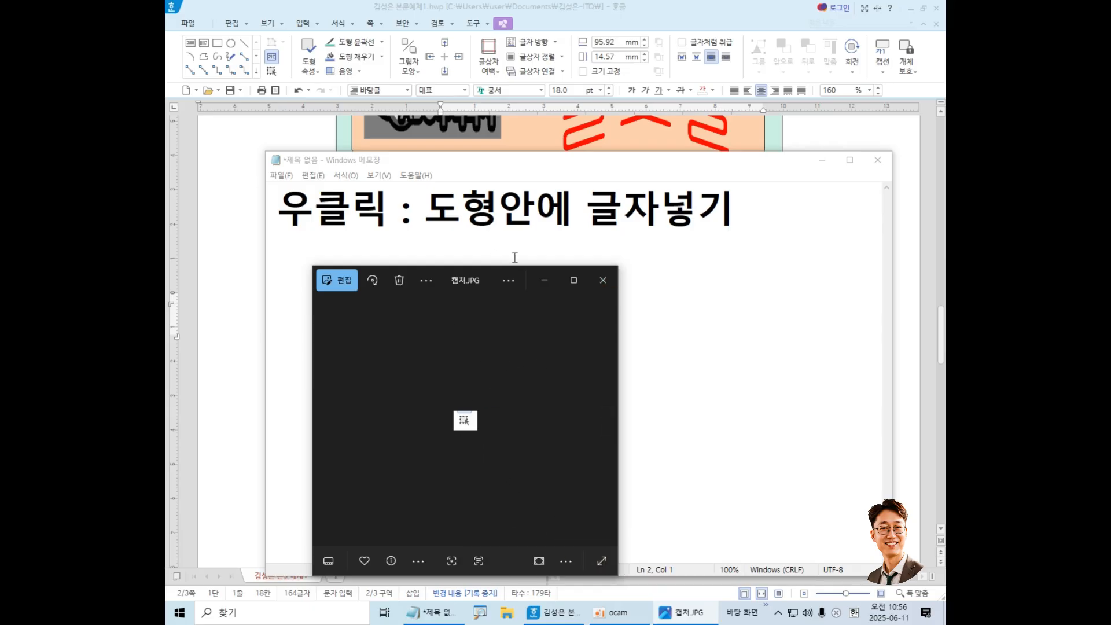
pyautogui.click(603, 280)
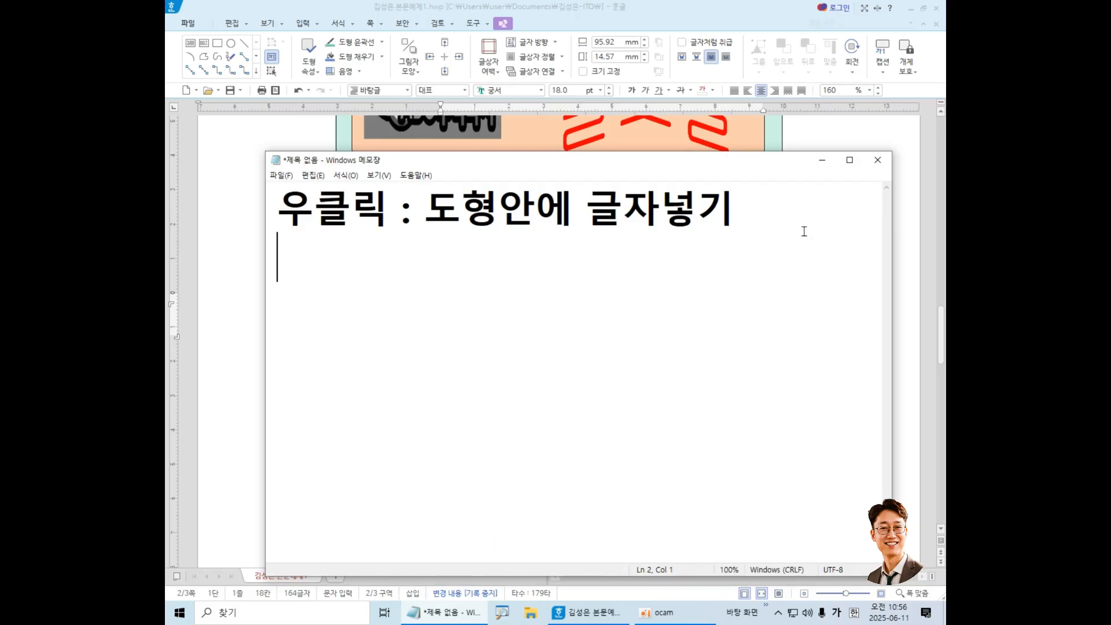
pyautogui.click(821, 160)
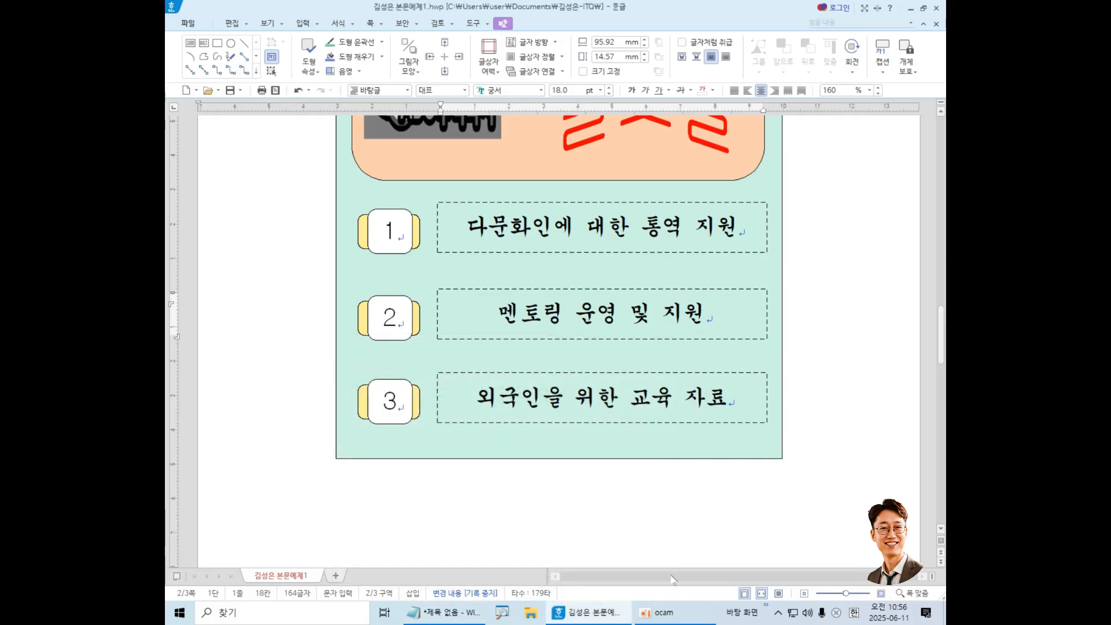
pyautogui.click(677, 615)
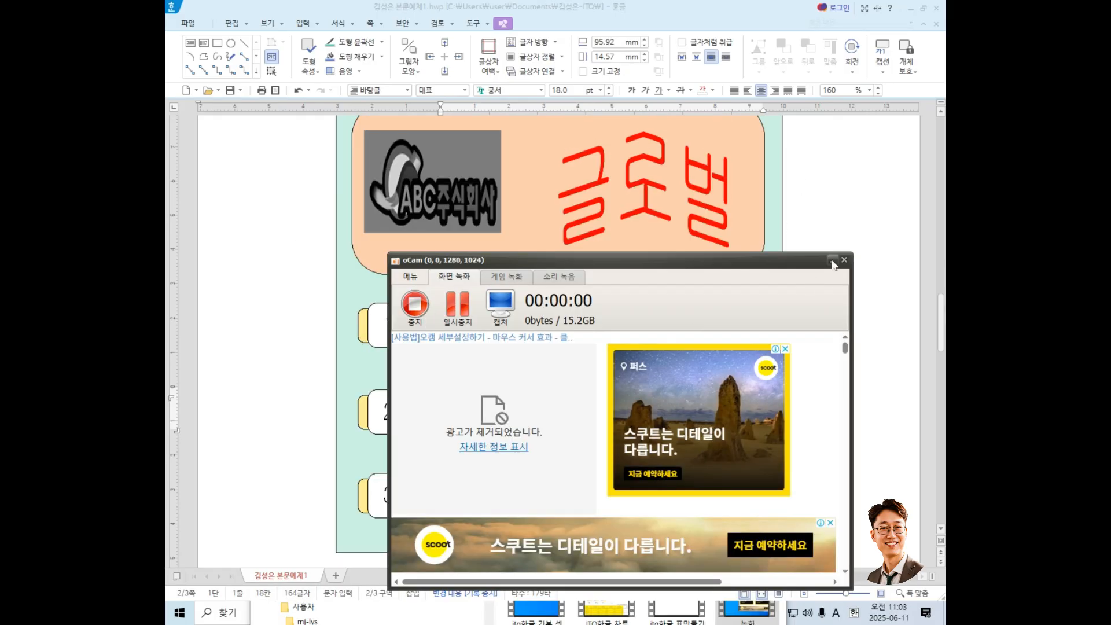
pyautogui.click(831, 259)
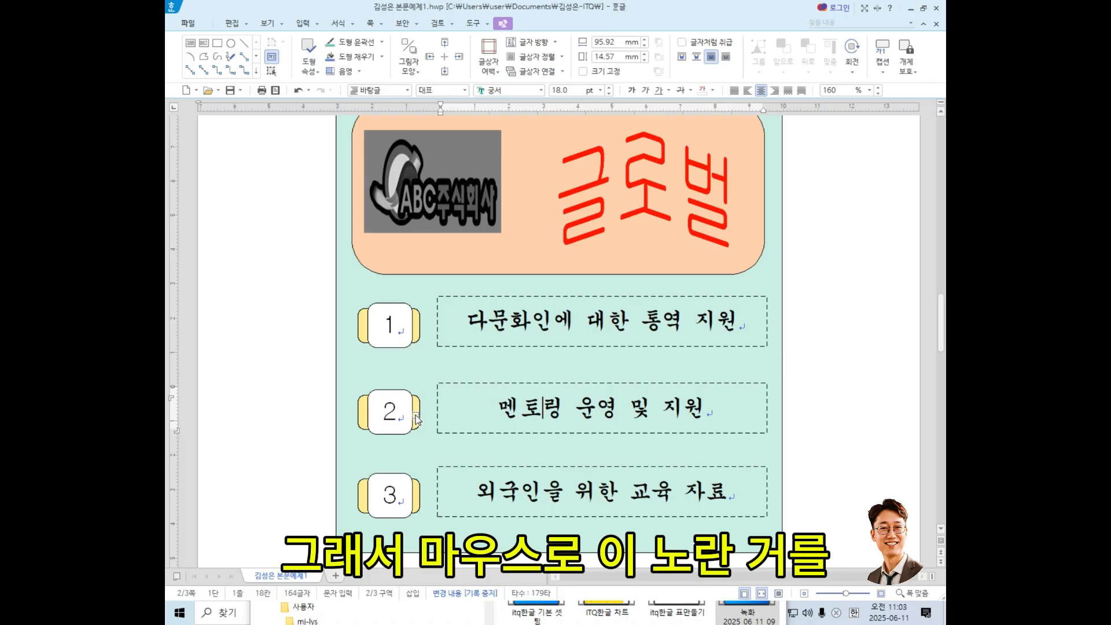
# Set the fill colour of the yellow rectangle behind the number 2 box to light blue.
pyautogui.click(416, 417)
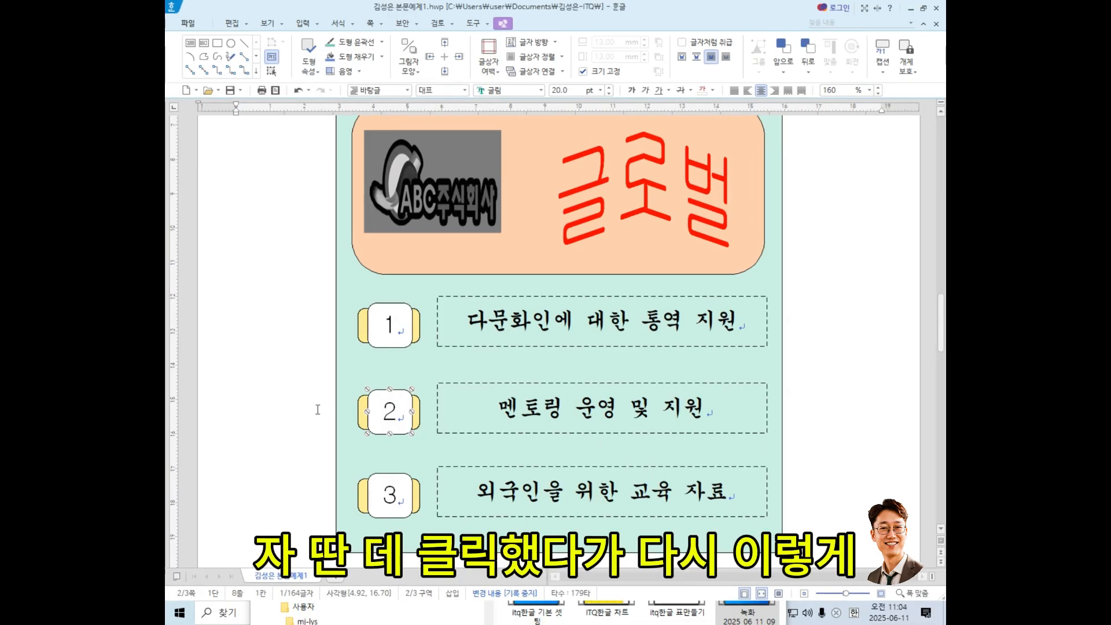
pyautogui.click(294, 409)
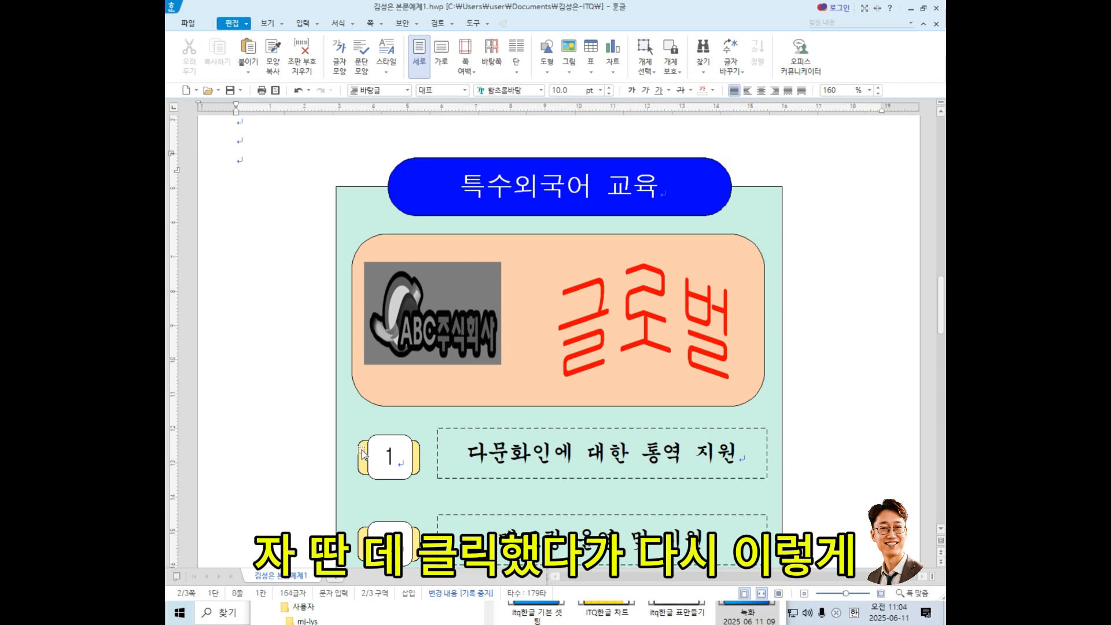
pyautogui.click(359, 540)
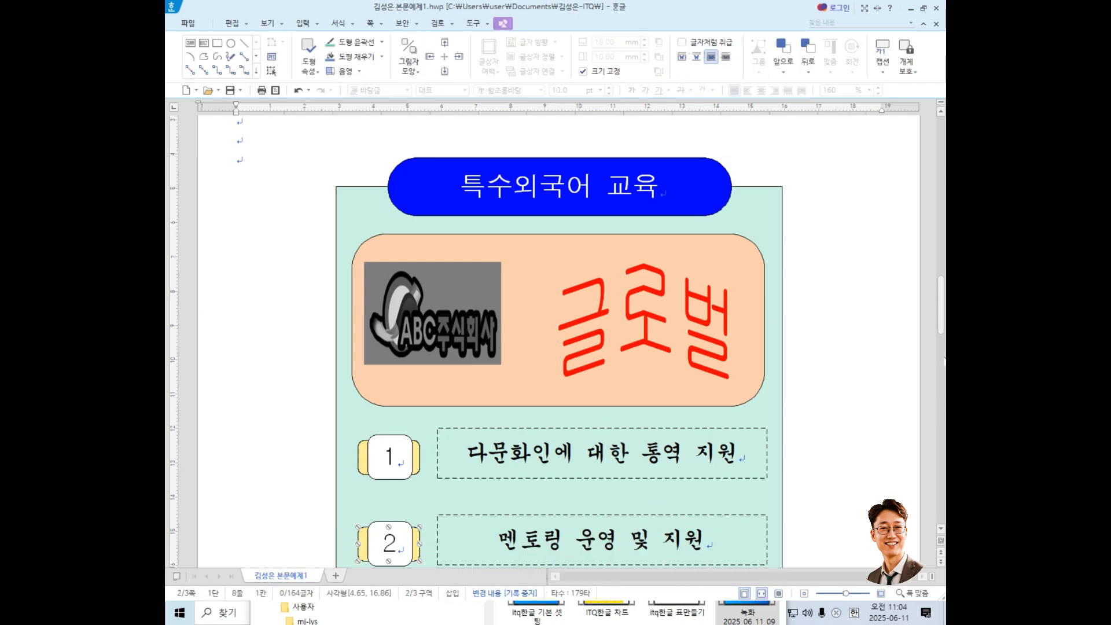
pyautogui.moveTo(941, 335); pyautogui.dragTo(942, 379)
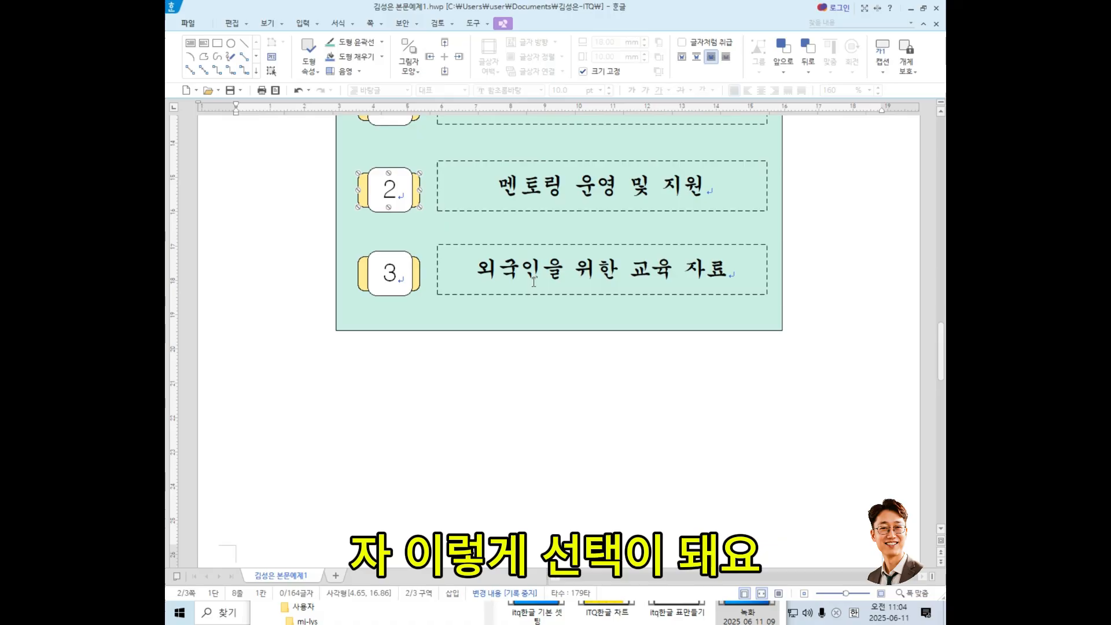
pyautogui.doubleClick(357, 190)
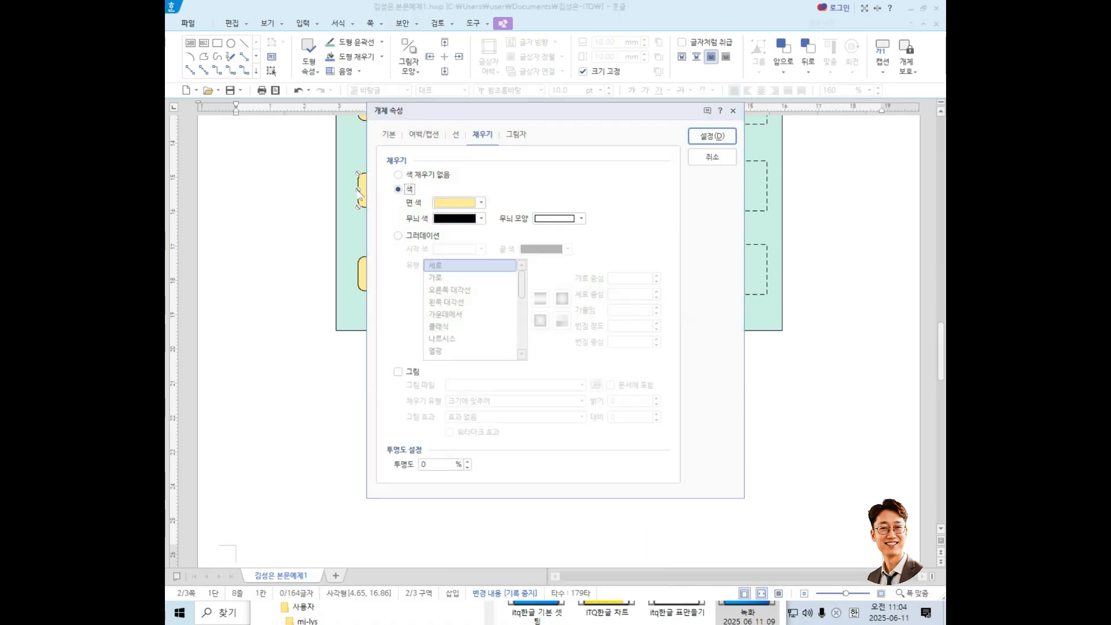
pyautogui.click(454, 203)
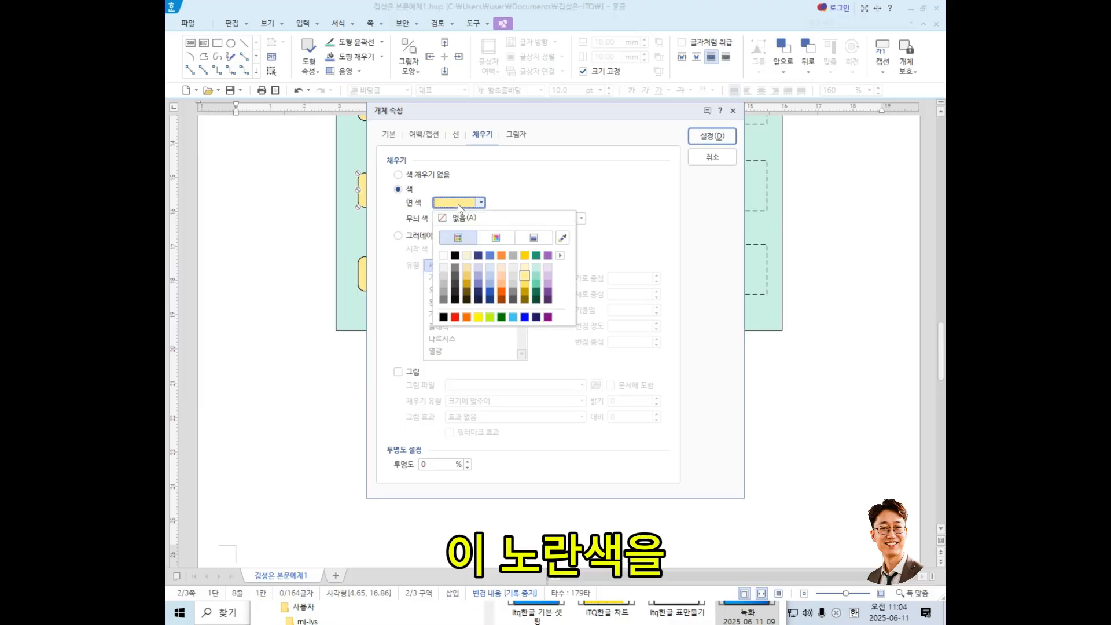
pyautogui.click(489, 276)
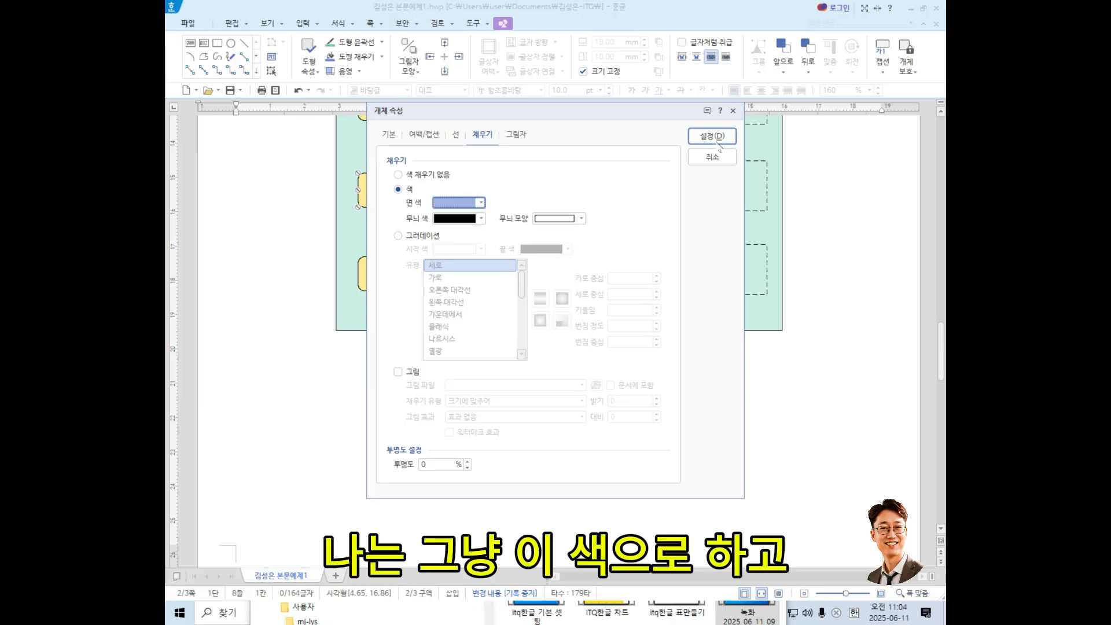
pyautogui.press('Return')
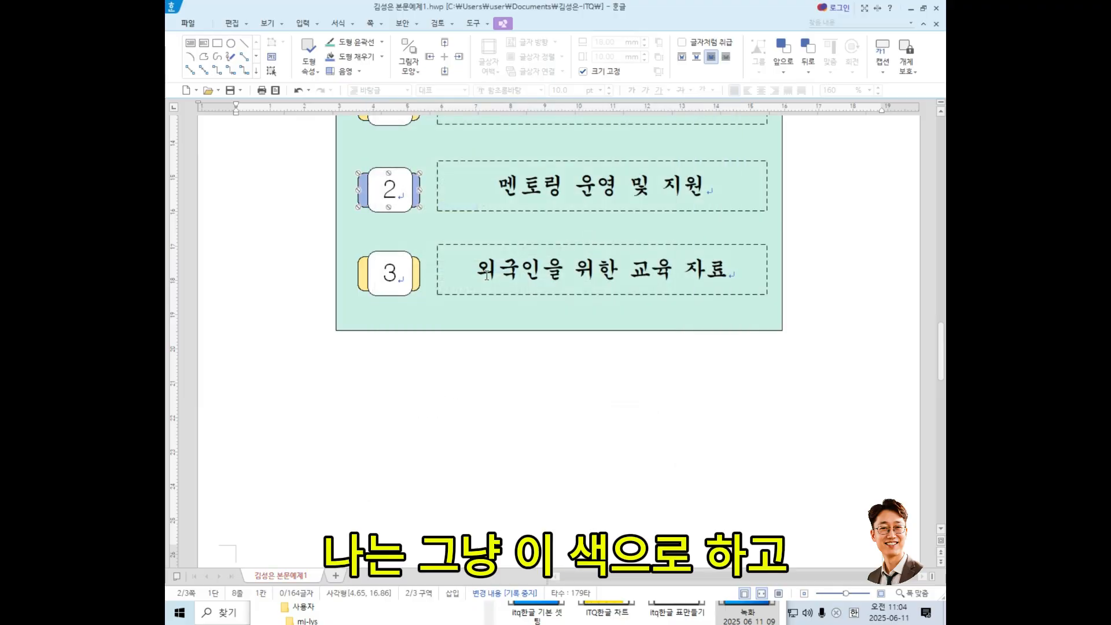
# Change the face colour of the yellow rectangle behind the number 3 box to light purple.
pyautogui.click(359, 274)
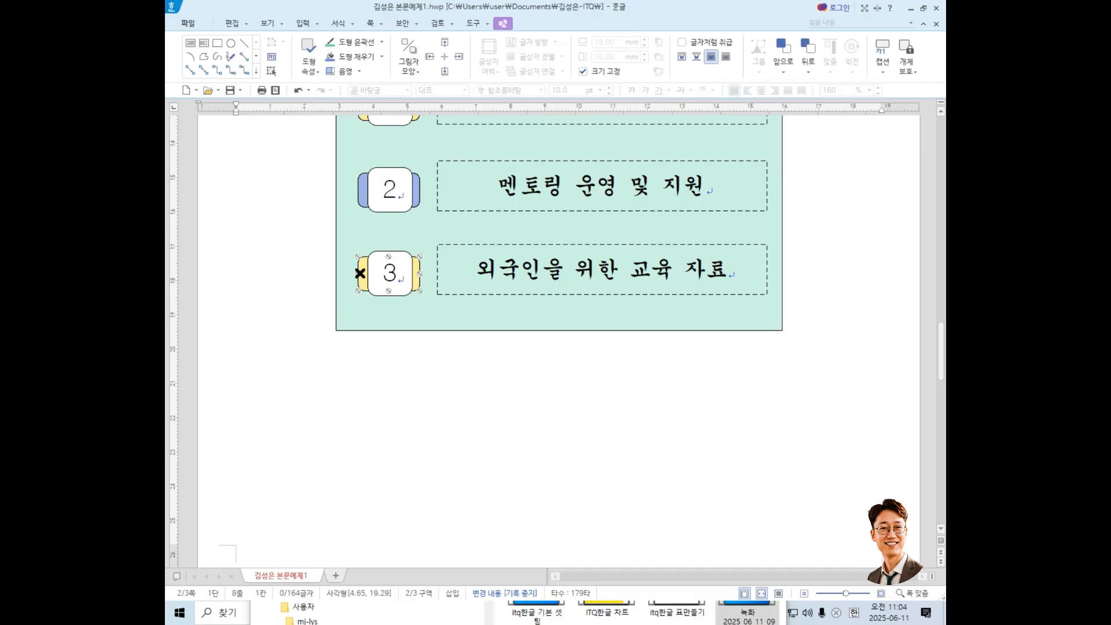
pyautogui.doubleClick(359, 273)
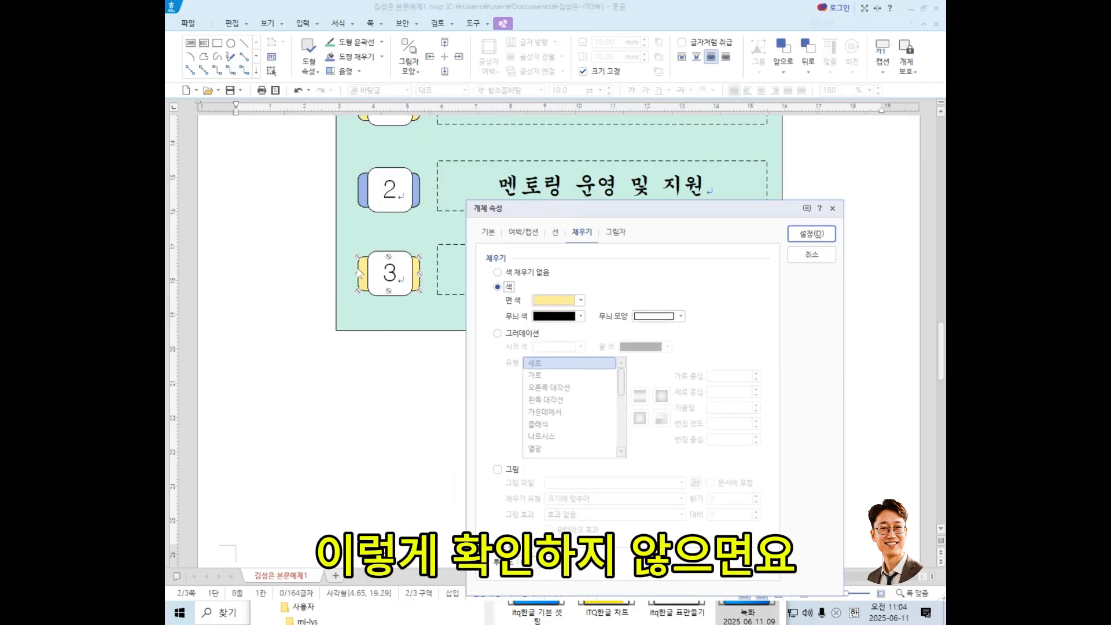
pyautogui.click(580, 300)
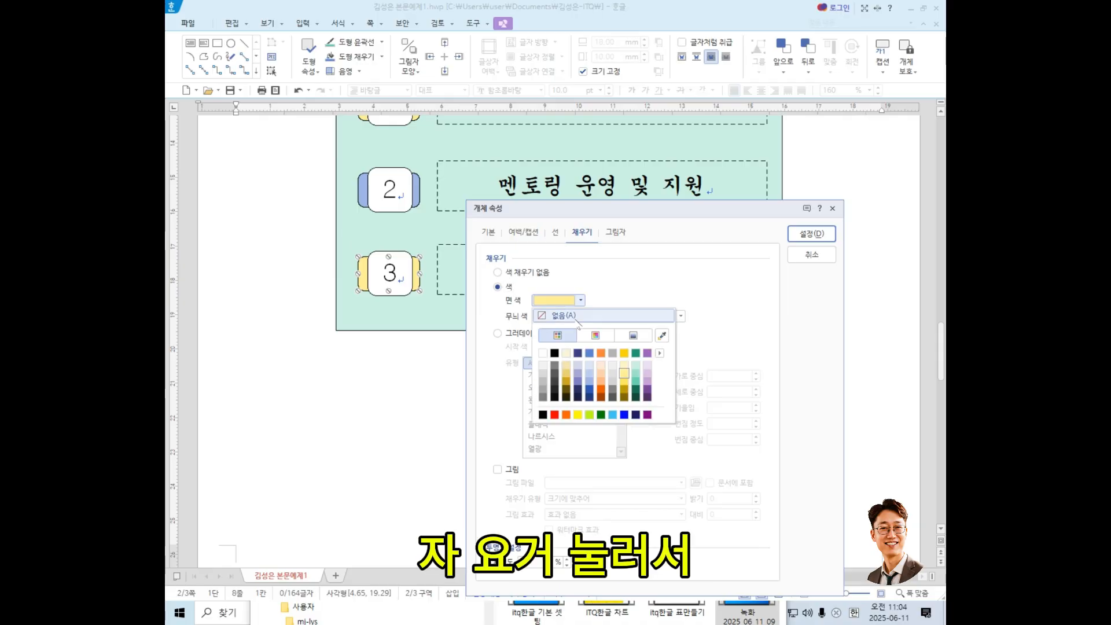
pyautogui.click(647, 373)
pyautogui.click(811, 234)
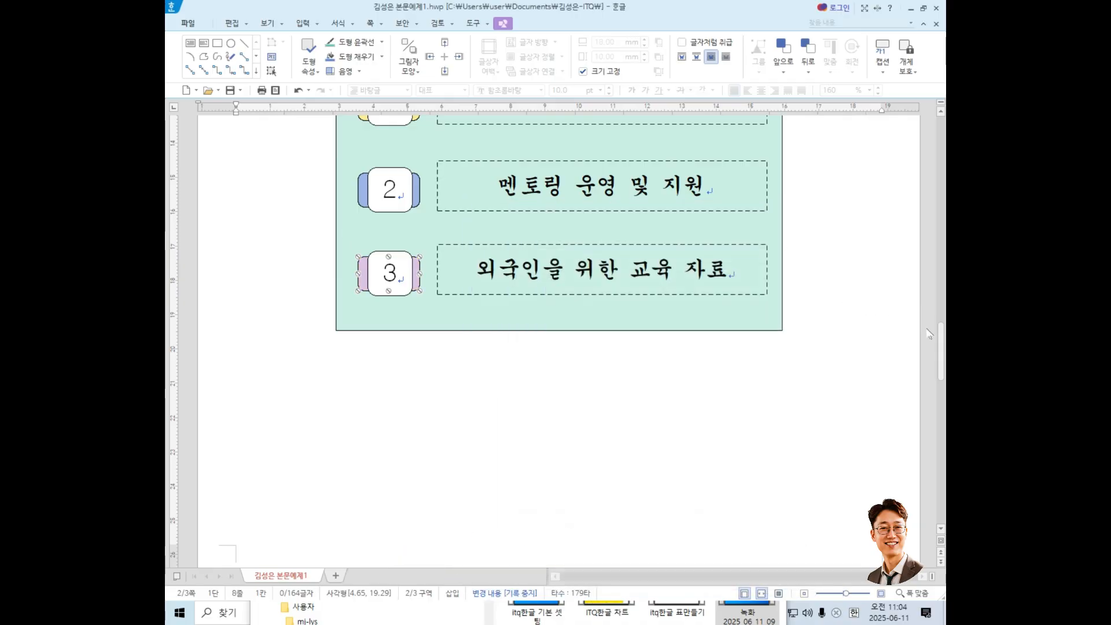
# Select the large mint background rectangle behind the three numbered rows.
pyautogui.moveTo(942, 364); pyautogui.dragTo(943, 341)
pyautogui.hotkey('ctrl', '1')
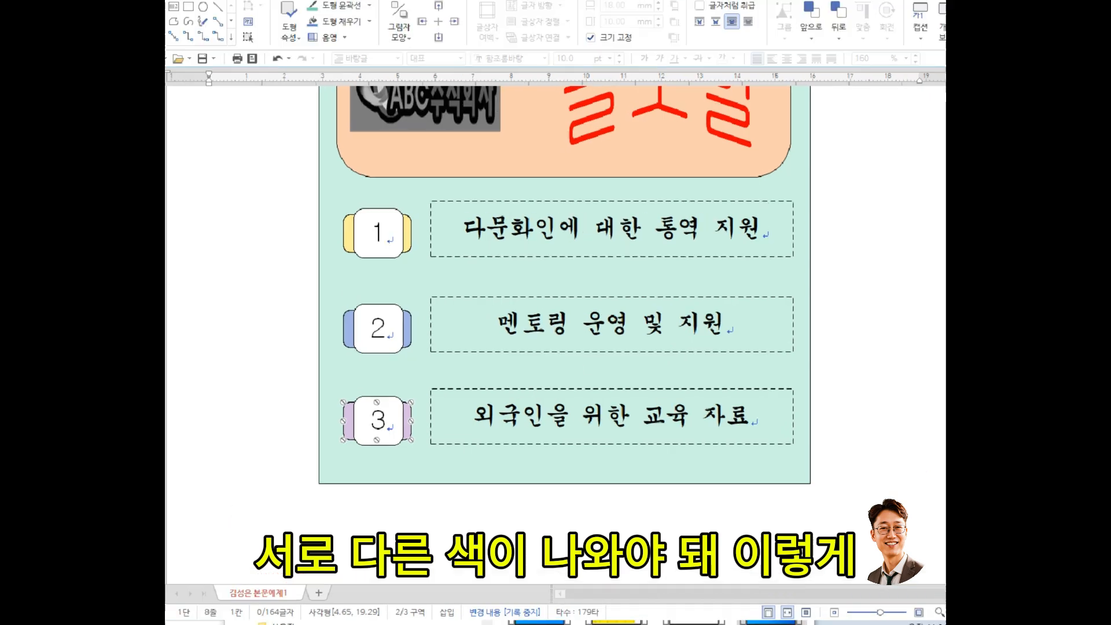
pyautogui.click(384, 387)
pyautogui.moveTo(290, 49)
pyautogui.mouseDown()
pyautogui.moveTo(384, 350)
pyautogui.moveTo(498, 535)
pyautogui.mouseUp()
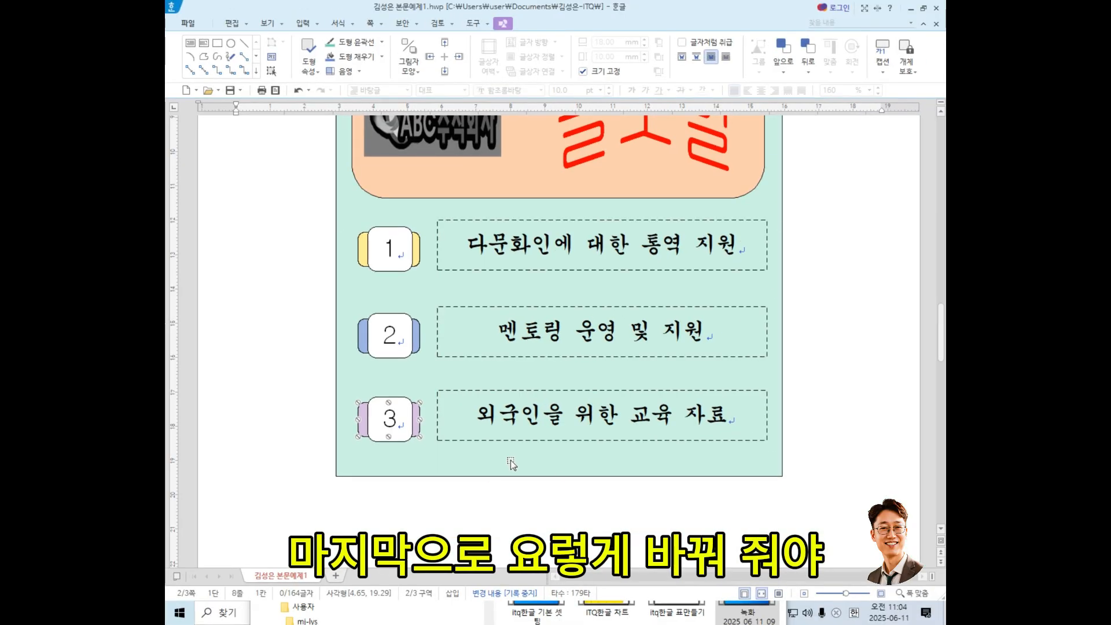
pyautogui.click(436, 435)
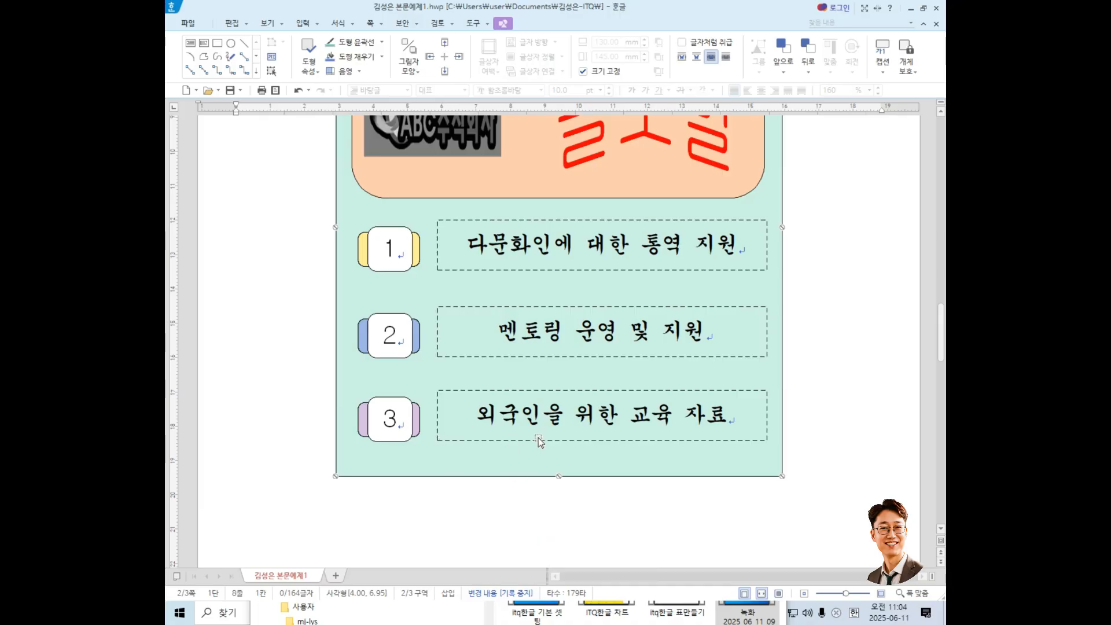